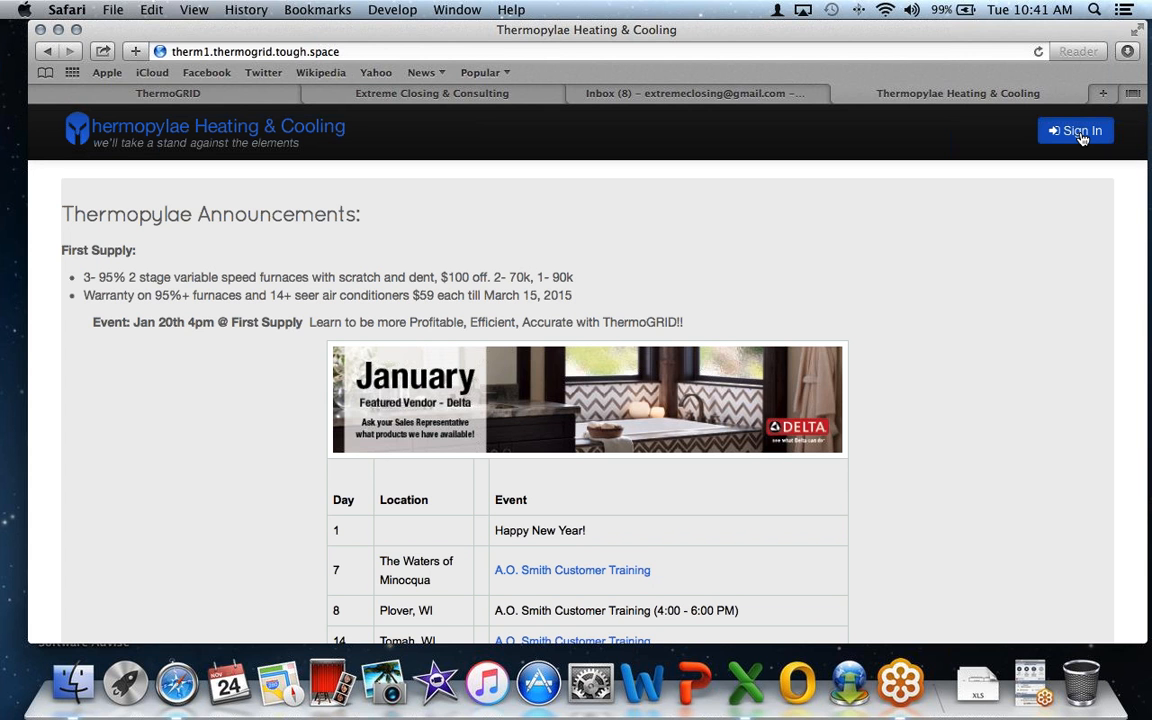
- Sign in to ThermoGRID with the administrator username and password
{"action": "left_click", "coordinate": [1080, 132]}
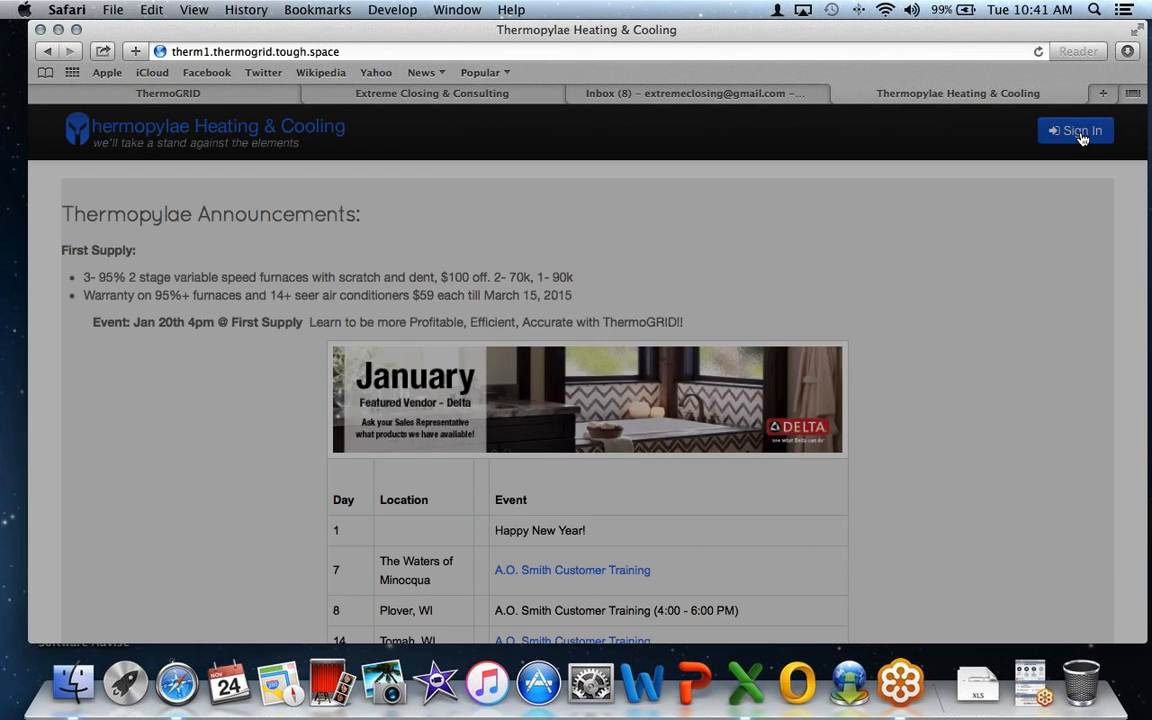
{"action": "type", "text": "admin"}
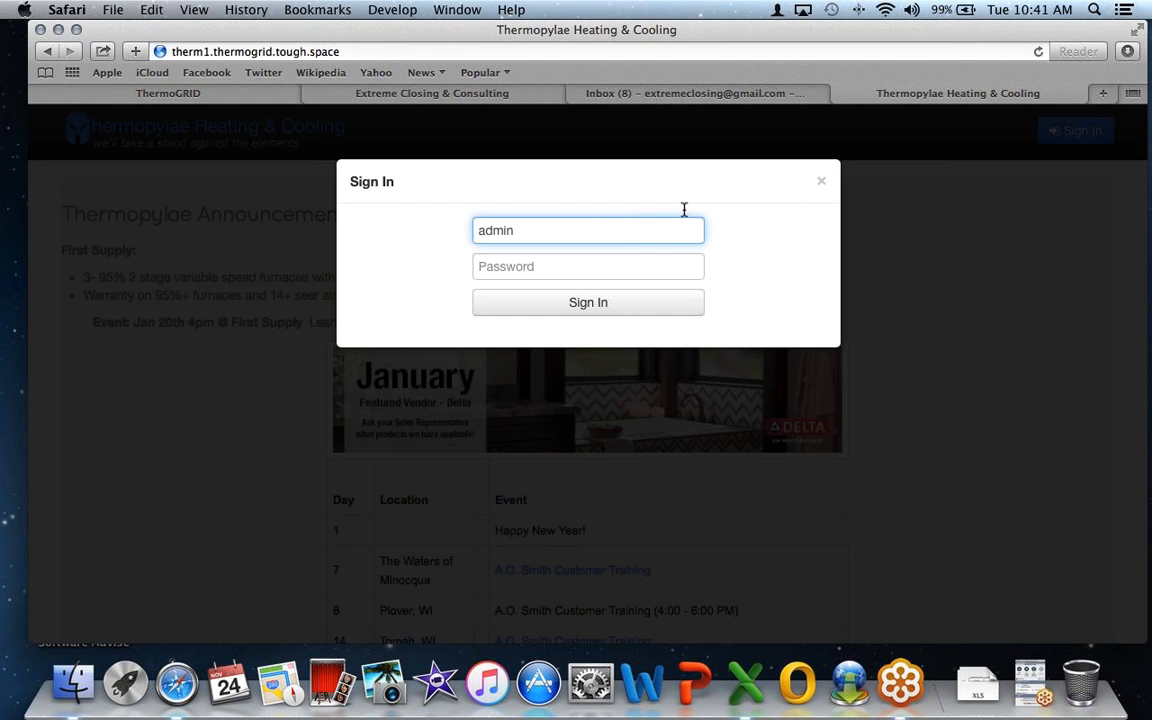
{"action": "left_click", "coordinate": [634, 270]}
{"action": "type", "text": "••••••••"}
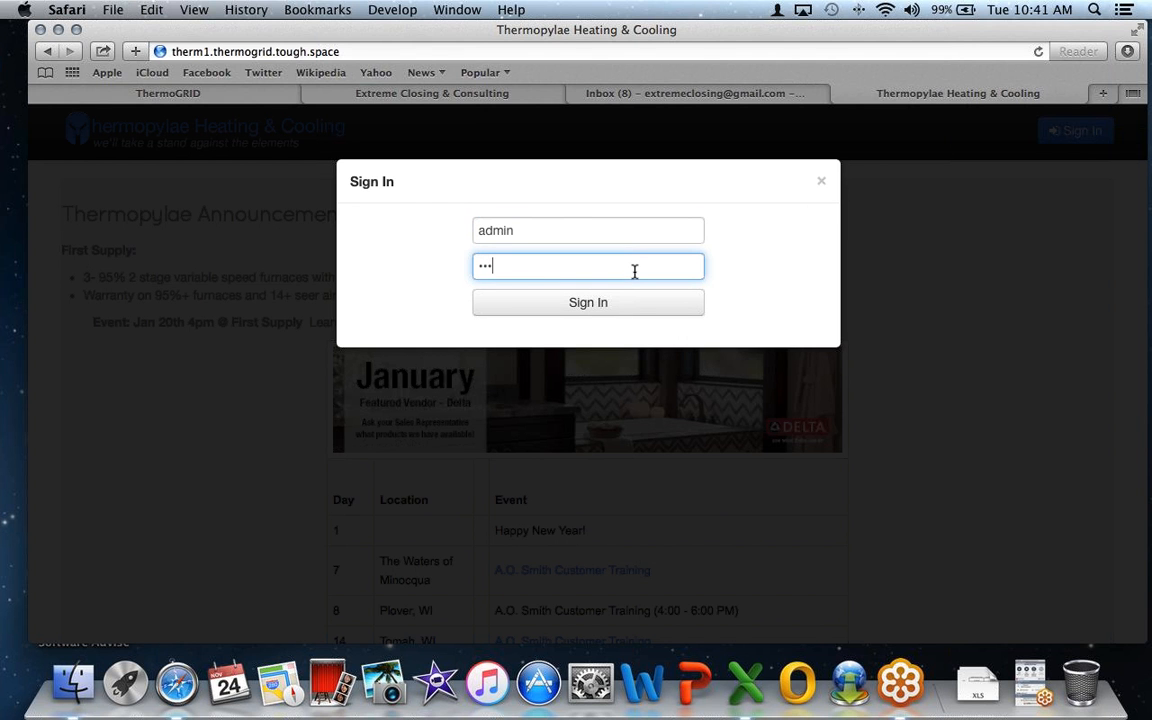
{"action": "key", "text": "BackSpace"}
{"action": "key", "text": "BackSpace"}
{"action": "key", "text": "BackSpace"}
{"action": "key", "text": "BackSpace"}
{"action": "key", "text": "BackSpace"}
{"action": "key", "text": "BackSpace"}
{"action": "key", "text": "BackSpace"}
{"action": "type", "text": "••••••••"}
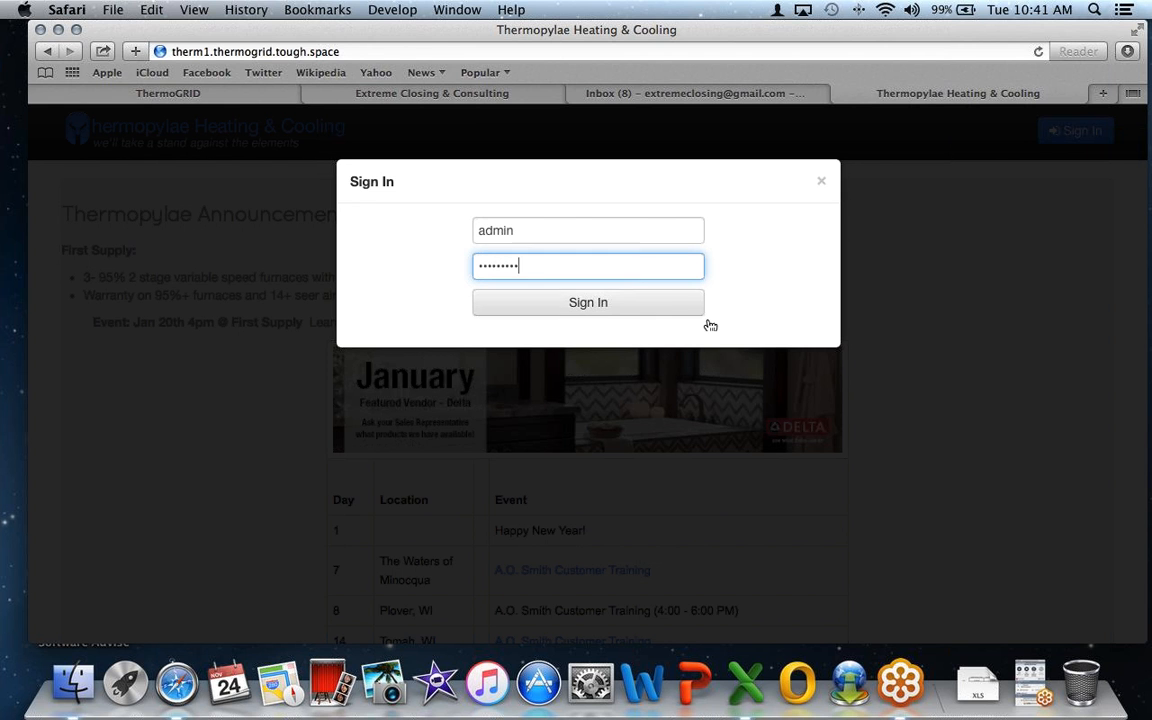
{"action": "left_click", "coordinate": [668, 303]}
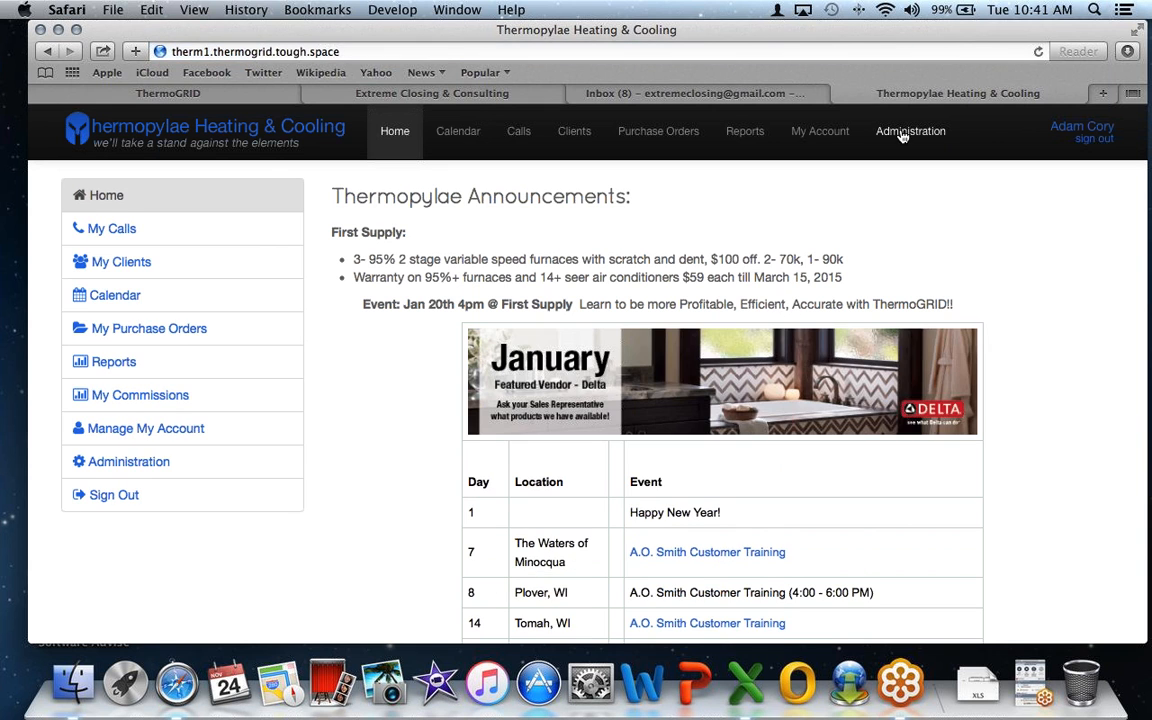
- Go to Administration and open Manage Users
{"action": "left_click", "coordinate": [902, 135]}
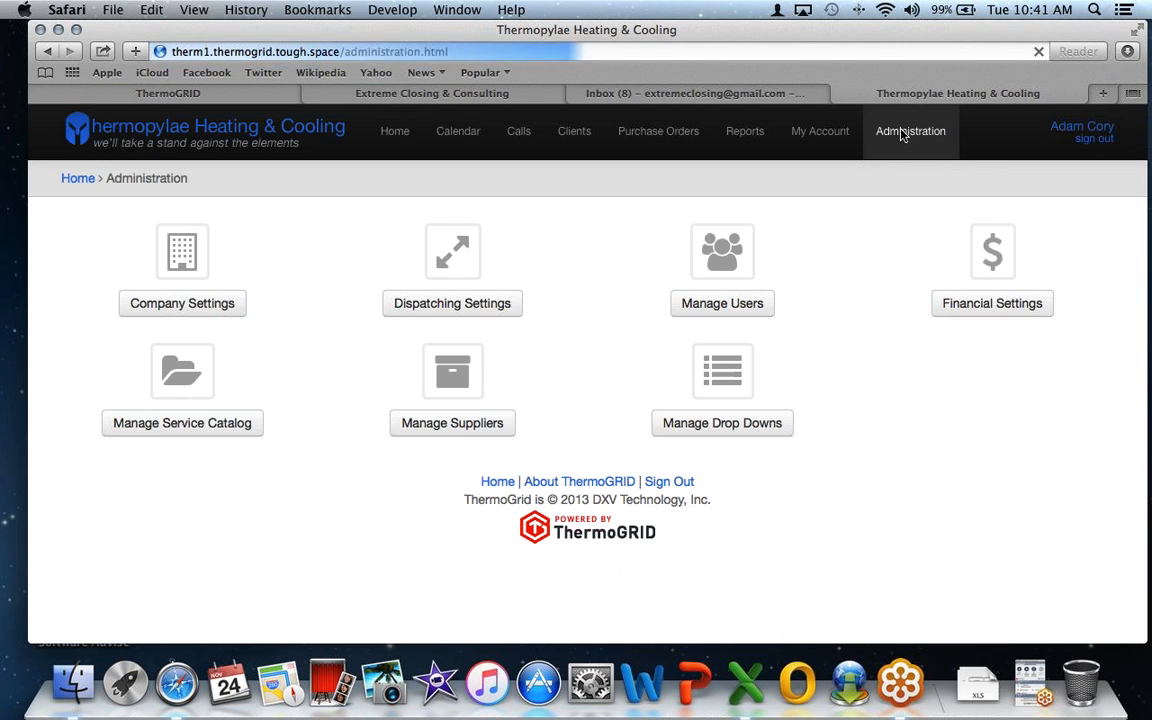
{"action": "left_click", "coordinate": [725, 306]}
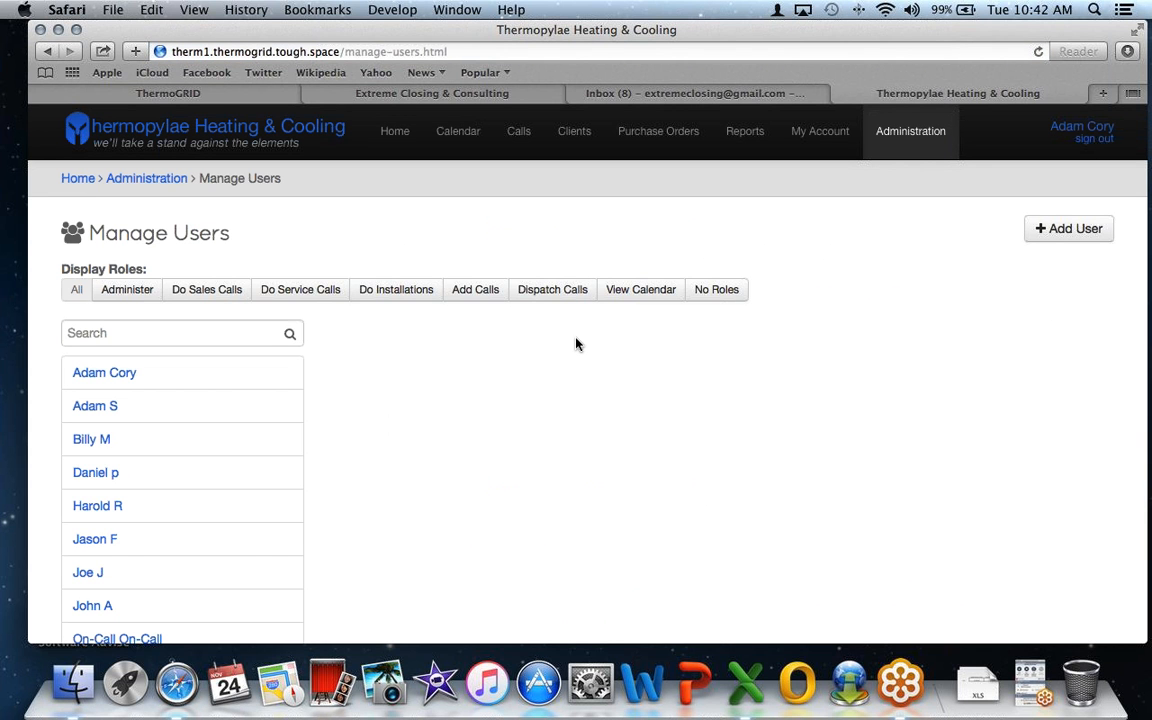
- Add a new user and enter the employee's first name and last initial
{"action": "left_click", "coordinate": [1067, 236]}
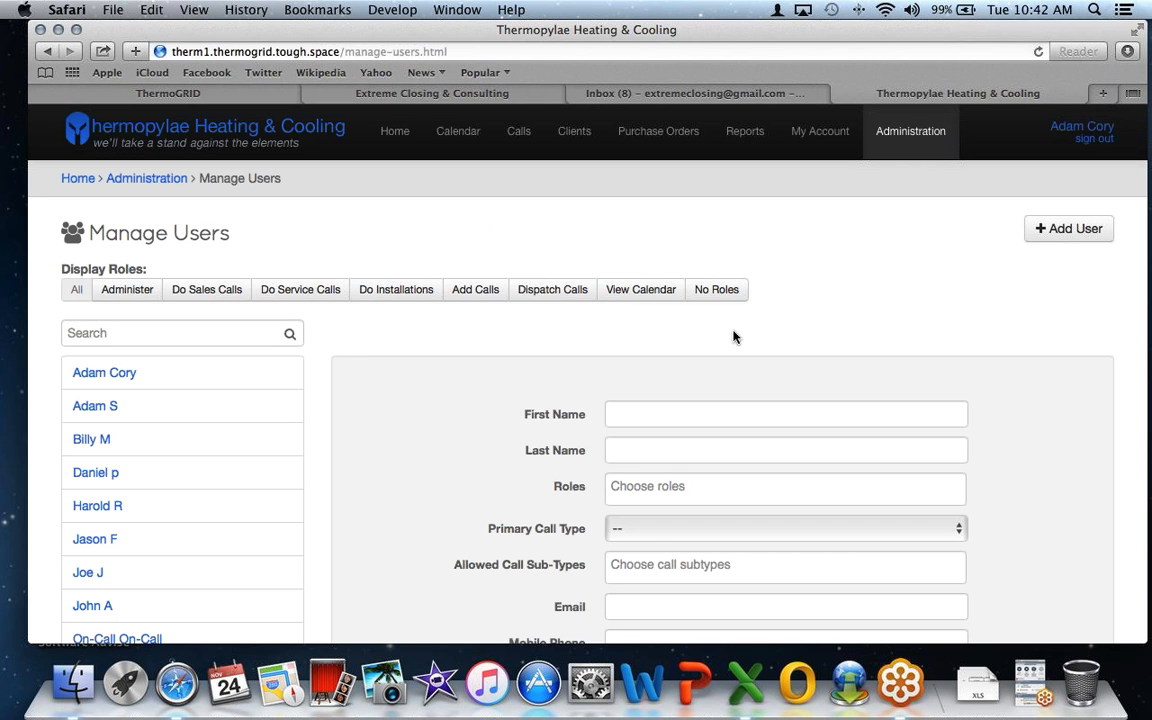
{"action": "scroll", "coordinate": [733, 333], "scroll_direction": "down", "scroll_amount": 3}
{"action": "left_click", "coordinate": [697, 303]}
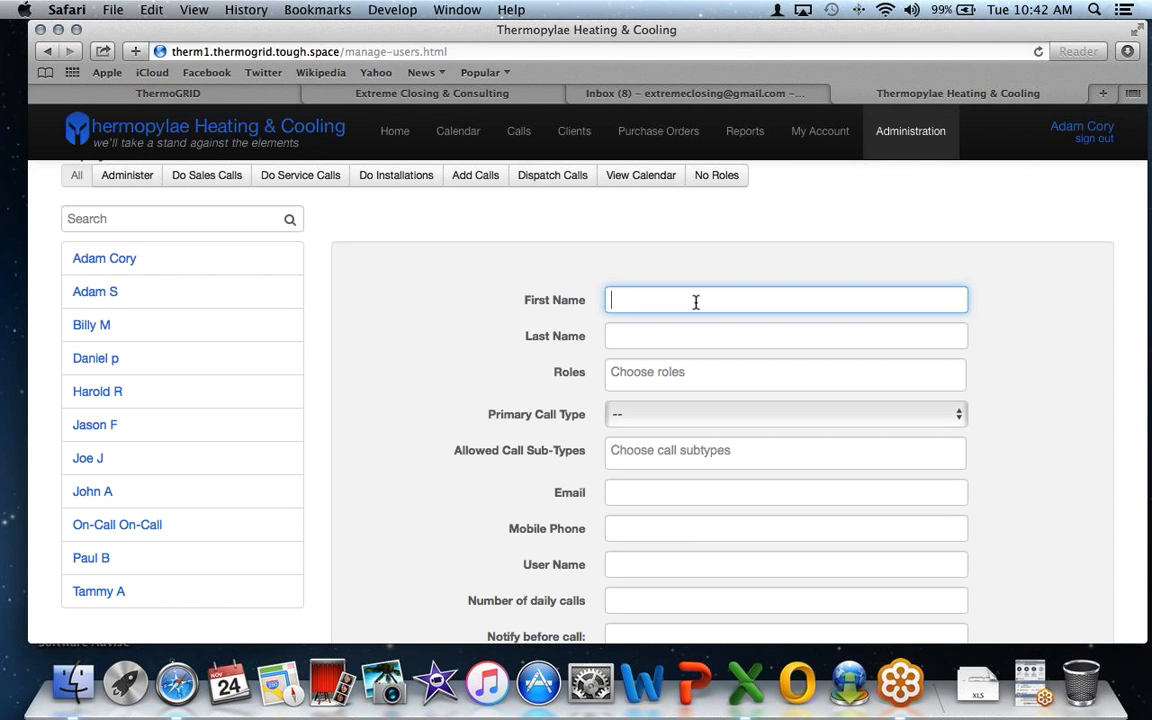
{"action": "left_click", "coordinate": [692, 334]}
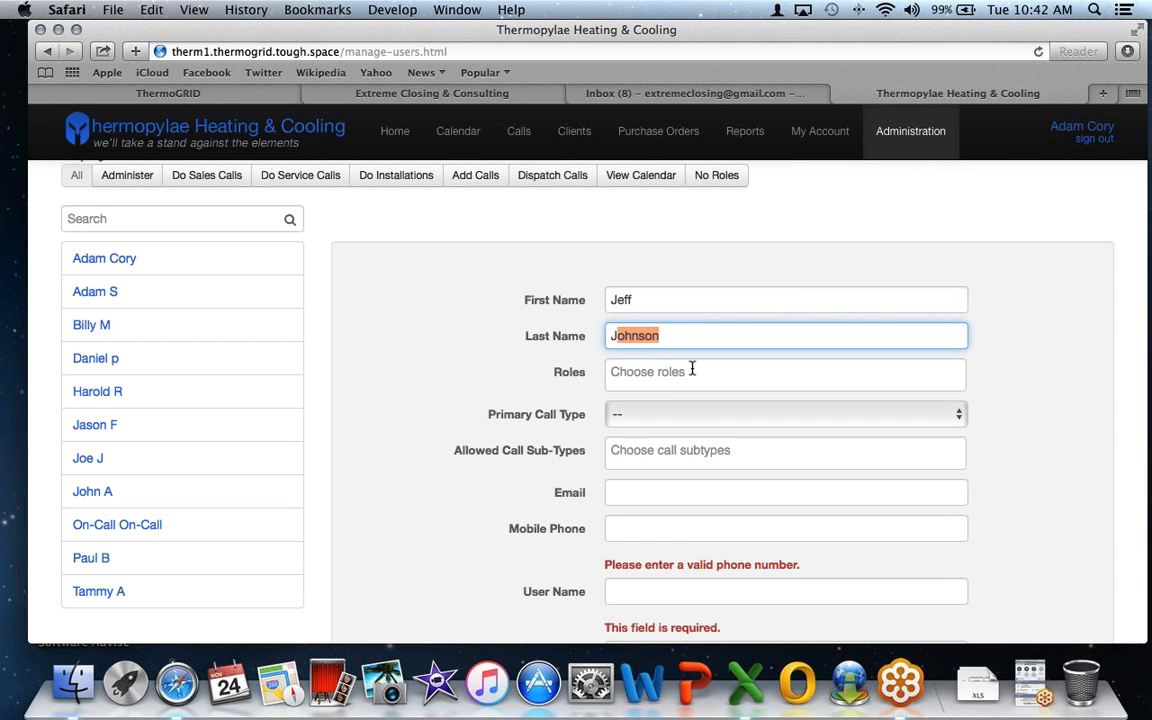
- Assign the Do Sales Calls role from the Roles list
{"action": "left_click", "coordinate": [692, 369]}
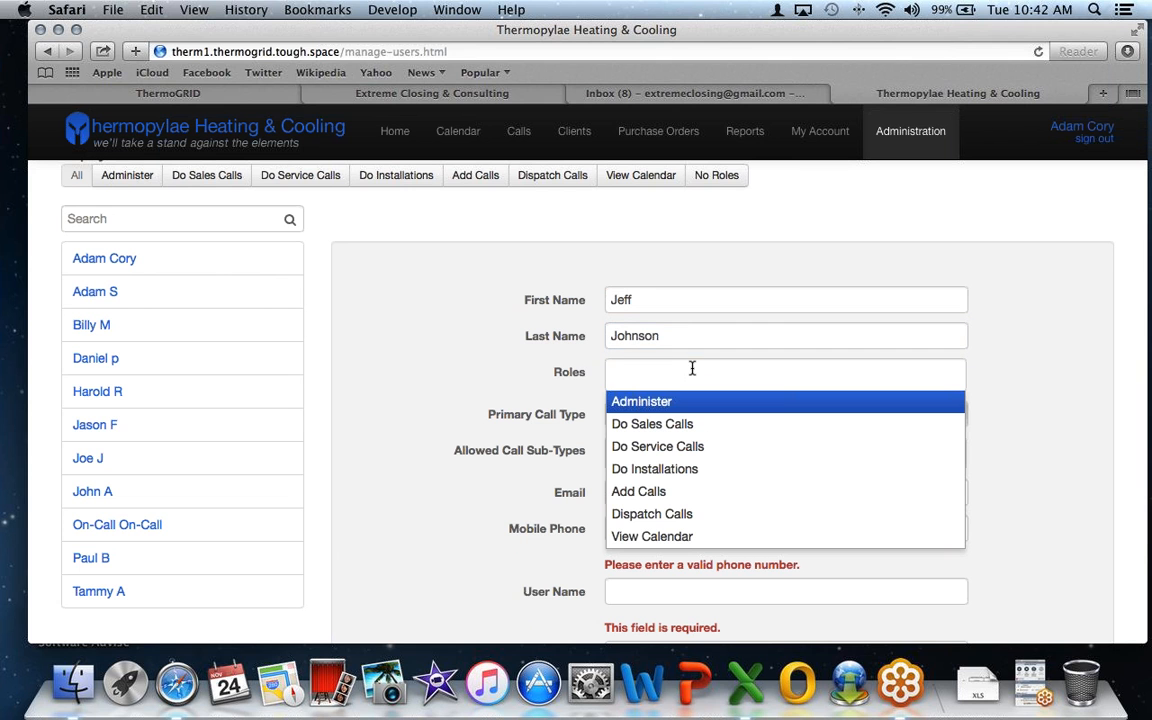
{"action": "left_click", "coordinate": [695, 425]}
{"action": "left_click", "coordinate": [743, 378]}
{"action": "key", "text": "Down"}
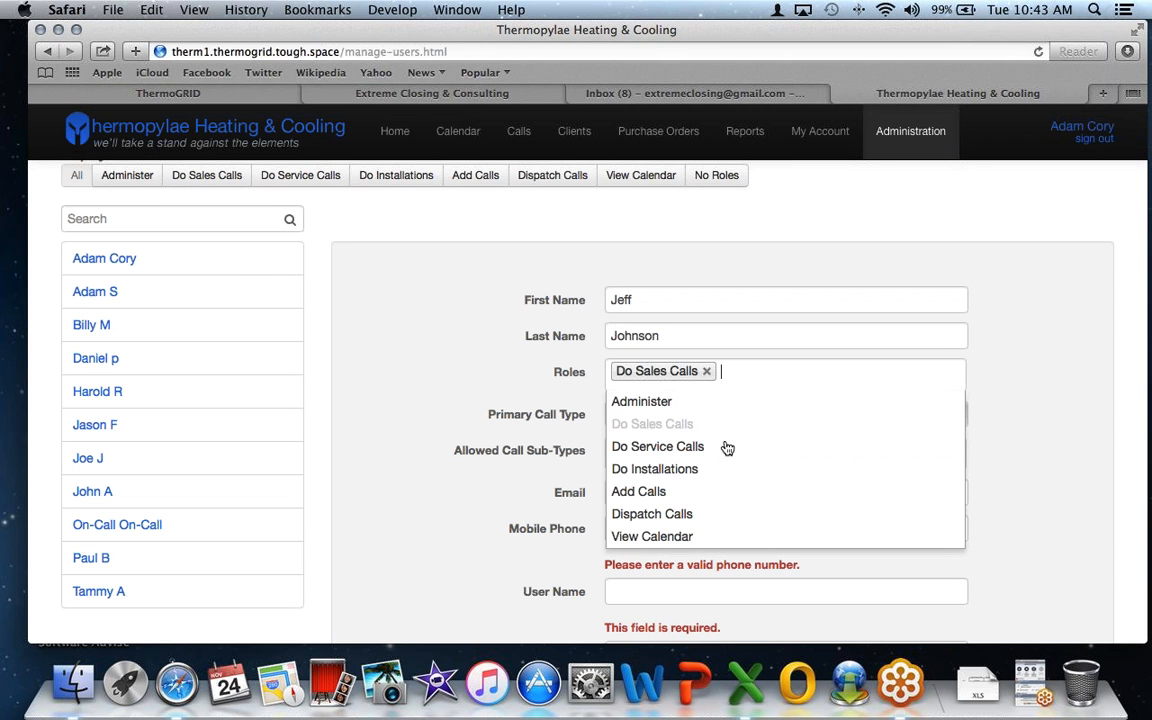
- Set the primary call type to Sales Call and add the Do Service Calls role
{"action": "left_click", "coordinate": [586, 400]}
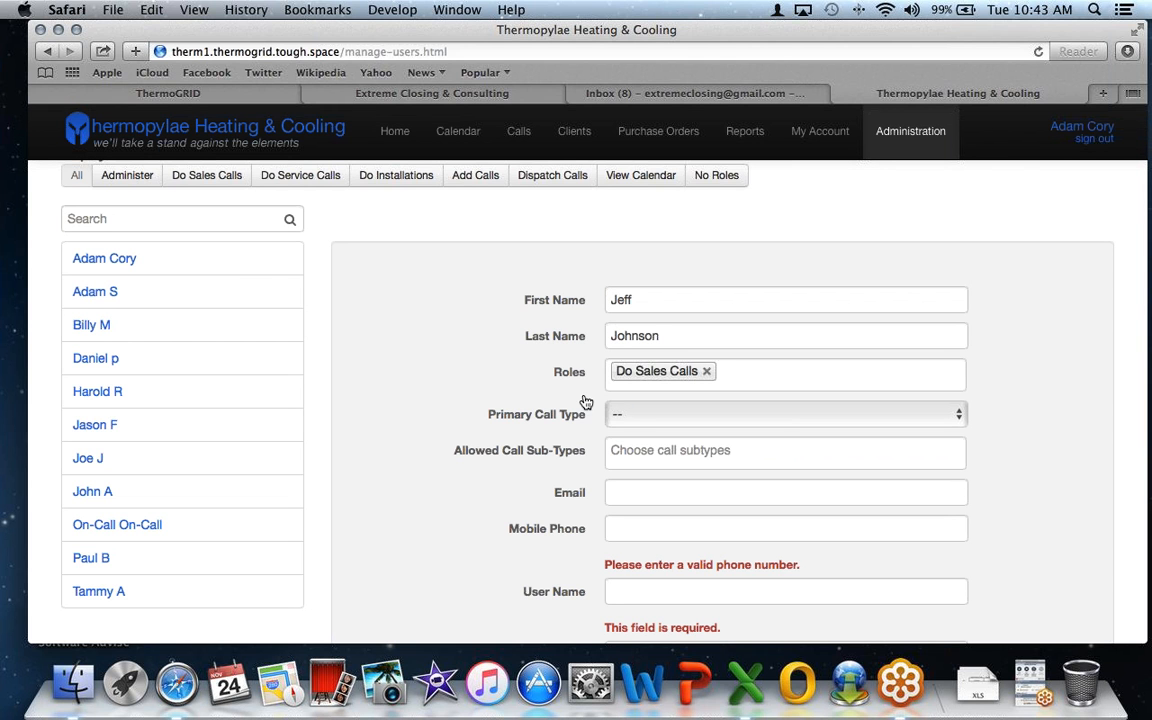
{"action": "left_click", "coordinate": [640, 421]}
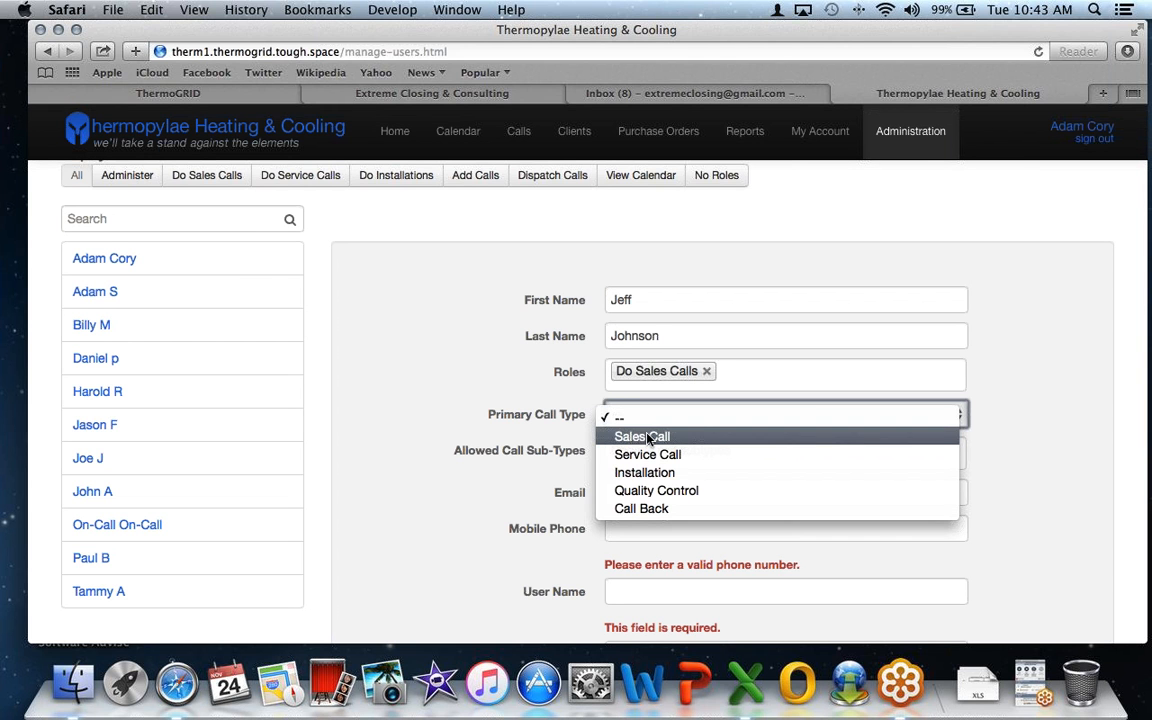
{"action": "left_click", "coordinate": [648, 438]}
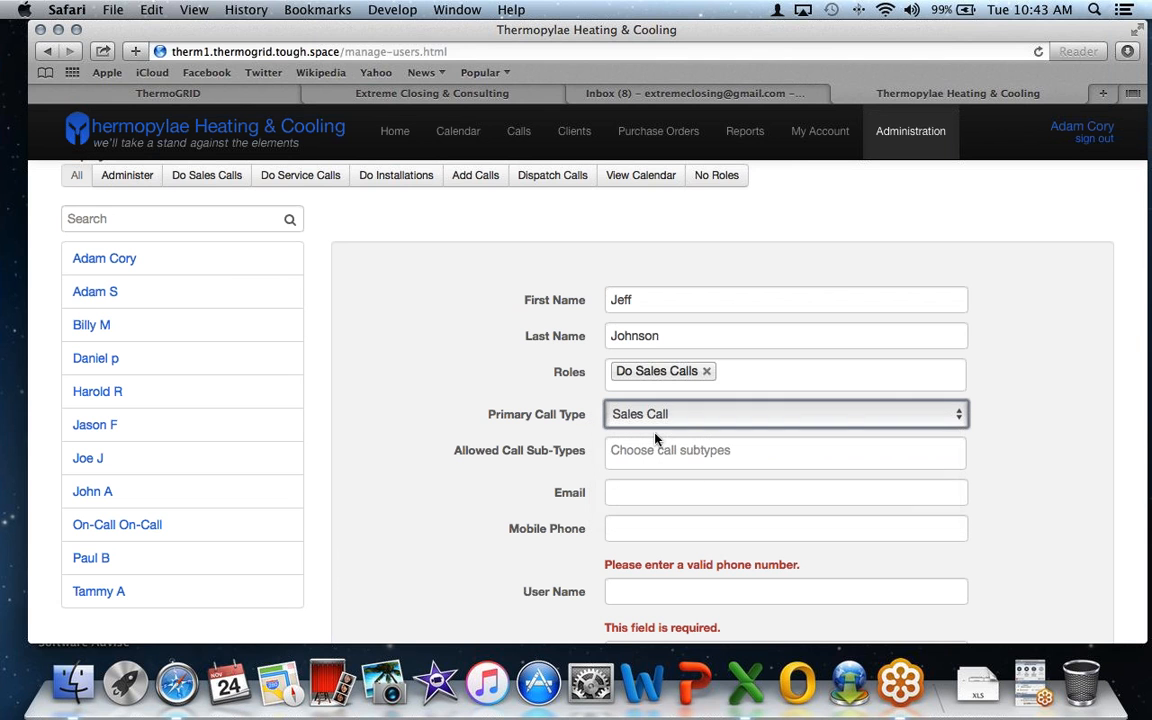
{"action": "left_click", "coordinate": [738, 375]}
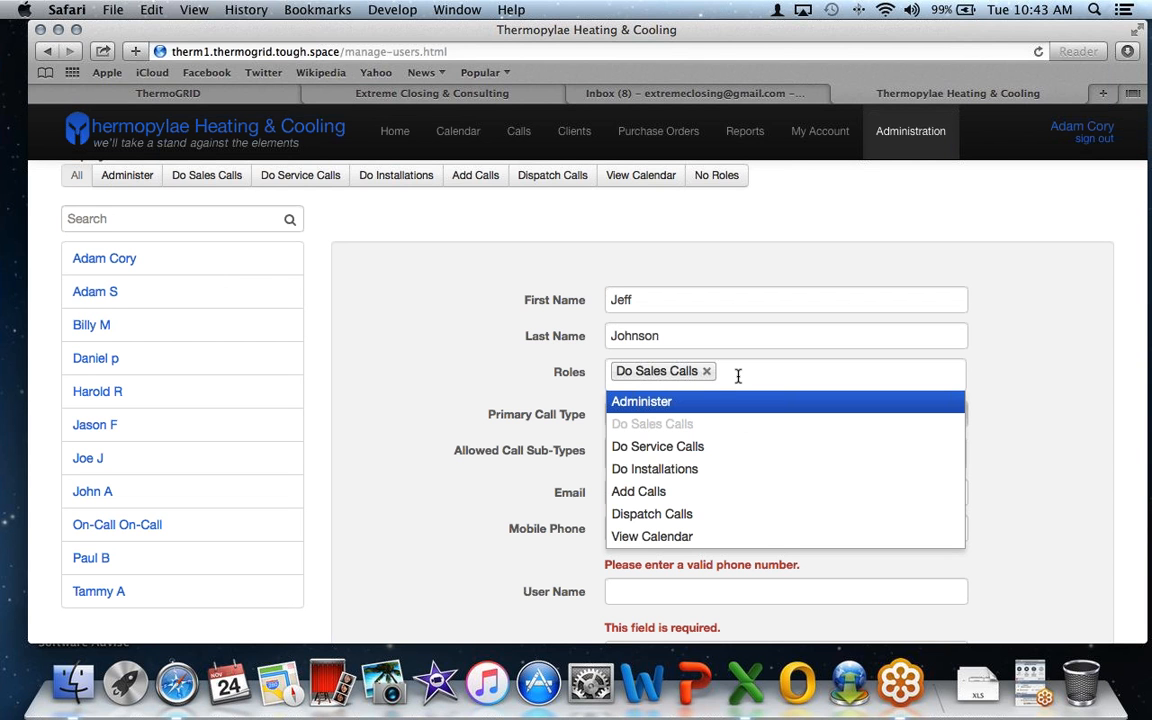
{"action": "left_click", "coordinate": [719, 452]}
- Change the primary call type to Service Call and remove the Do Service Calls role
{"action": "left_click", "coordinate": [680, 440]}
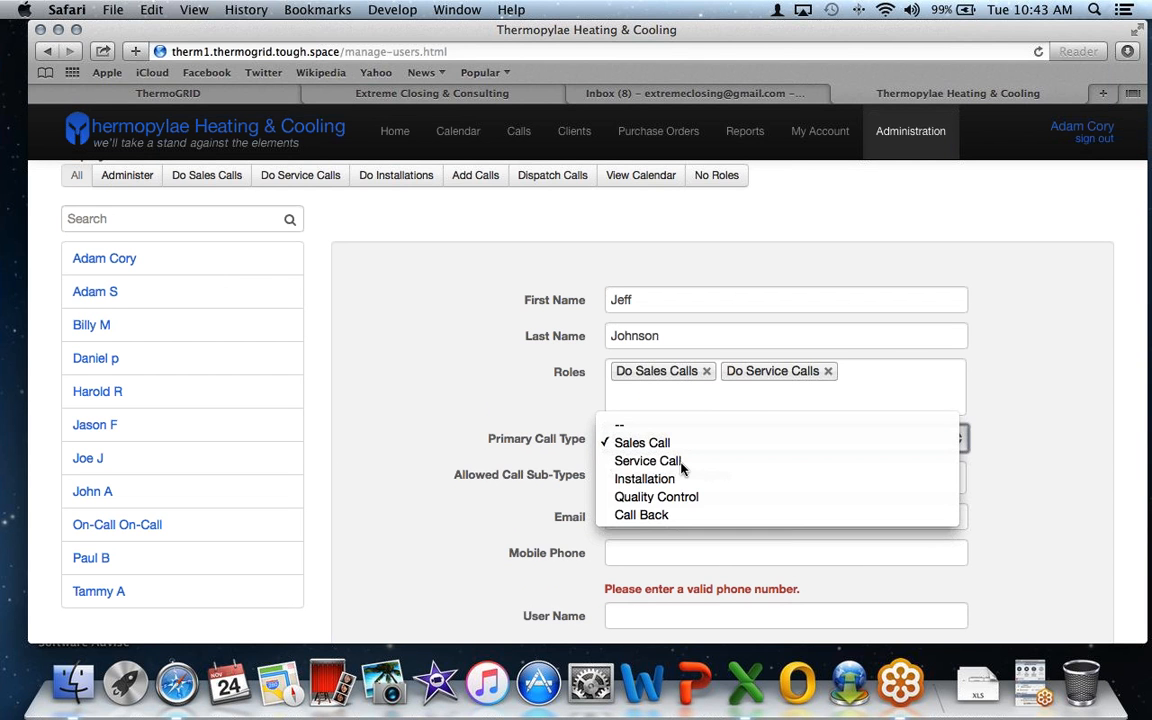
{"action": "left_click", "coordinate": [681, 462]}
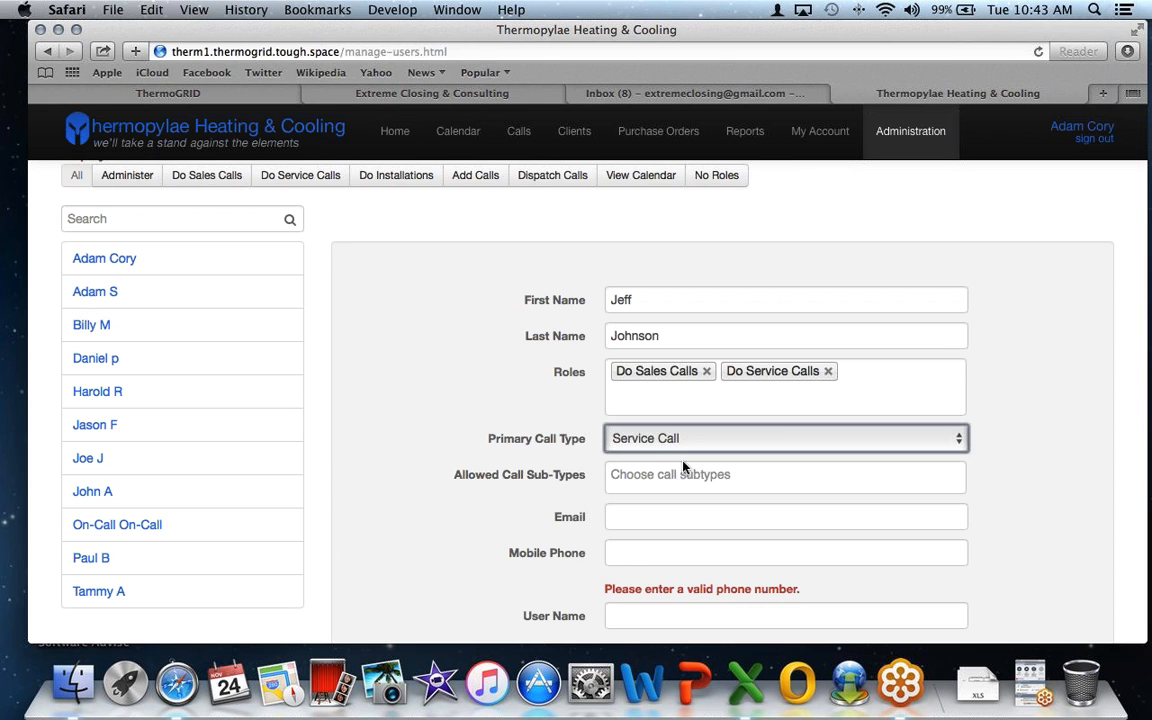
{"action": "left_click", "coordinate": [680, 396]}
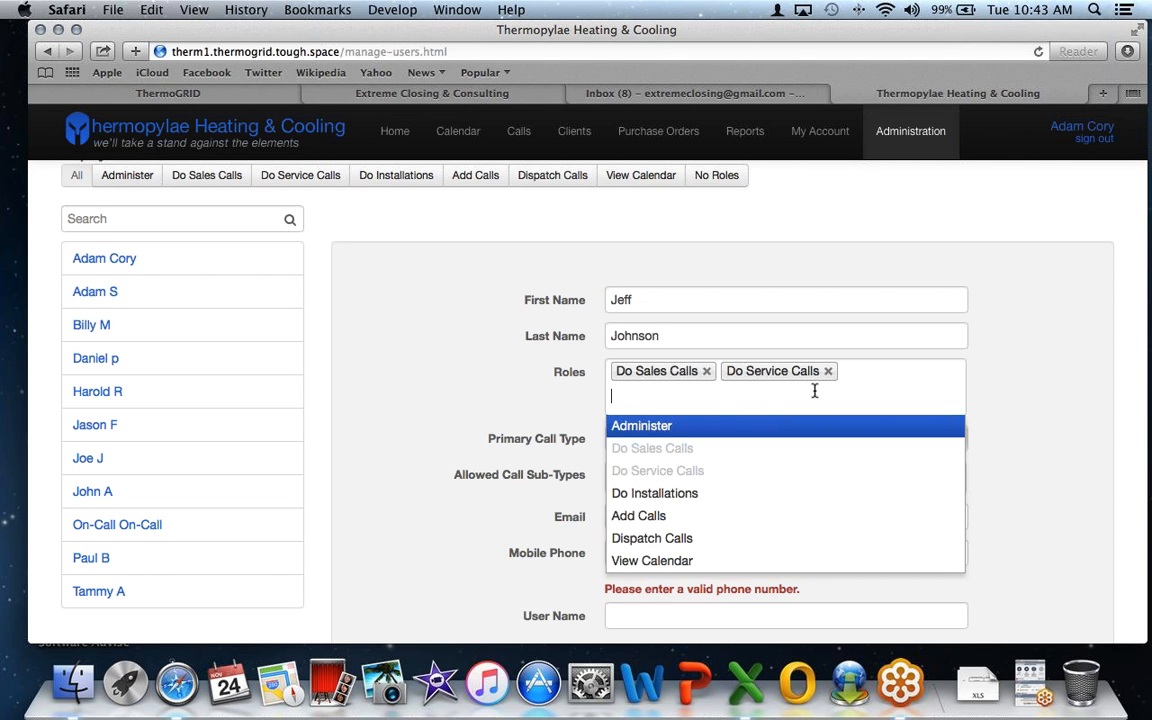
{"action": "left_click", "coordinate": [548, 429]}
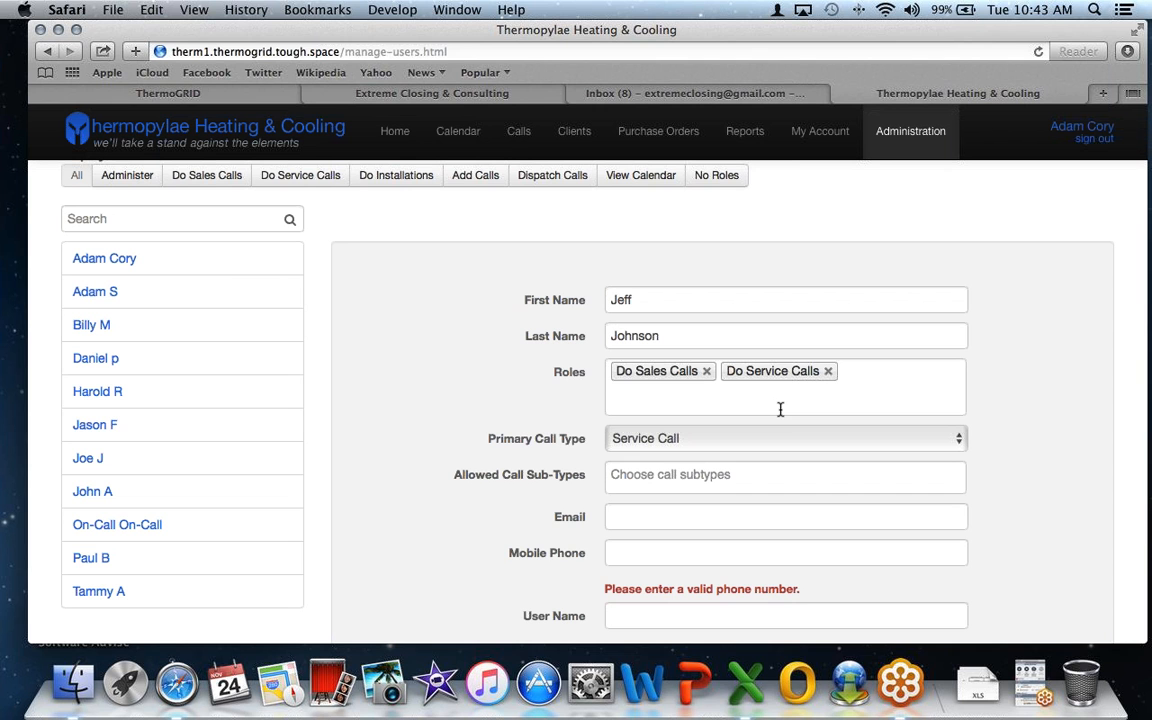
{"action": "left_click", "coordinate": [828, 371]}
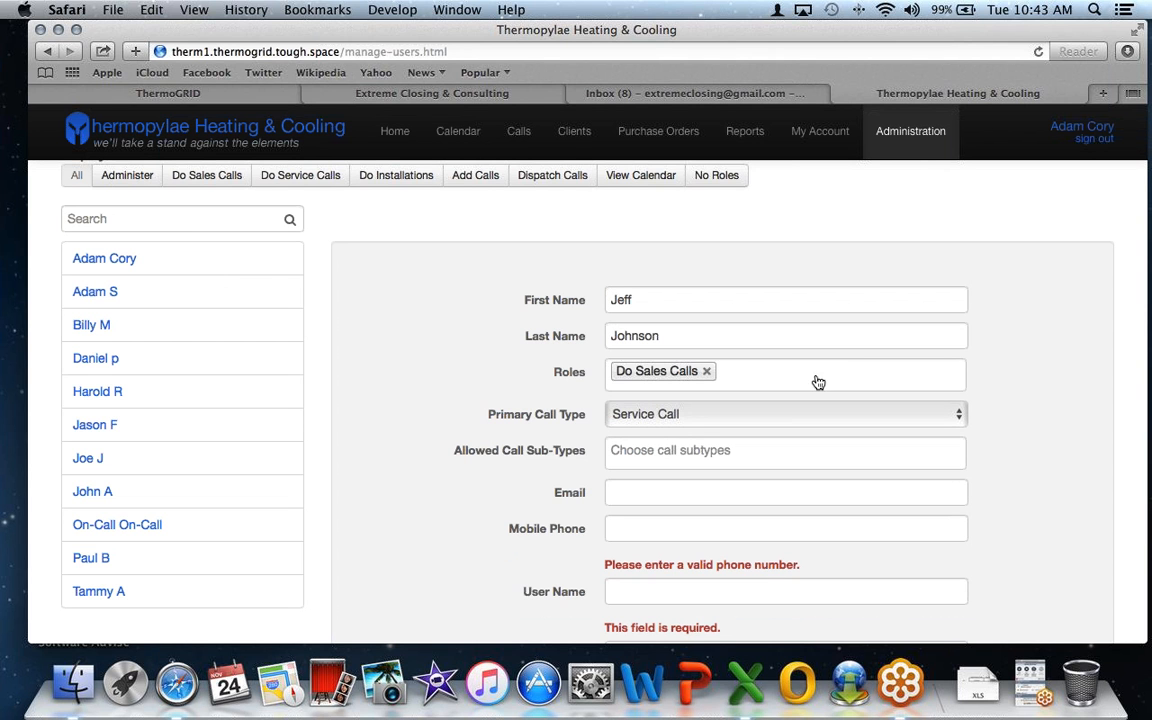
- Switch the primary call type back to Sales Call
{"action": "left_click", "coordinate": [692, 426]}
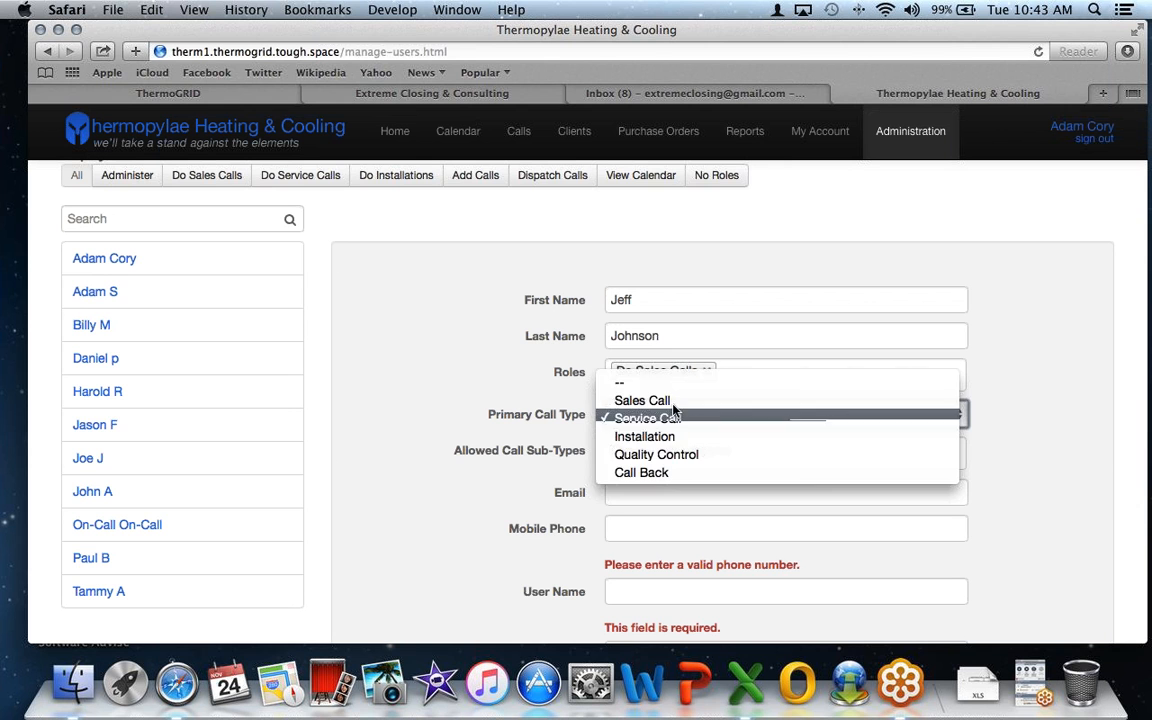
{"action": "left_click", "coordinate": [674, 404]}
{"action": "scroll", "coordinate": [674, 414], "scroll_direction": "down", "scroll_amount": 1}
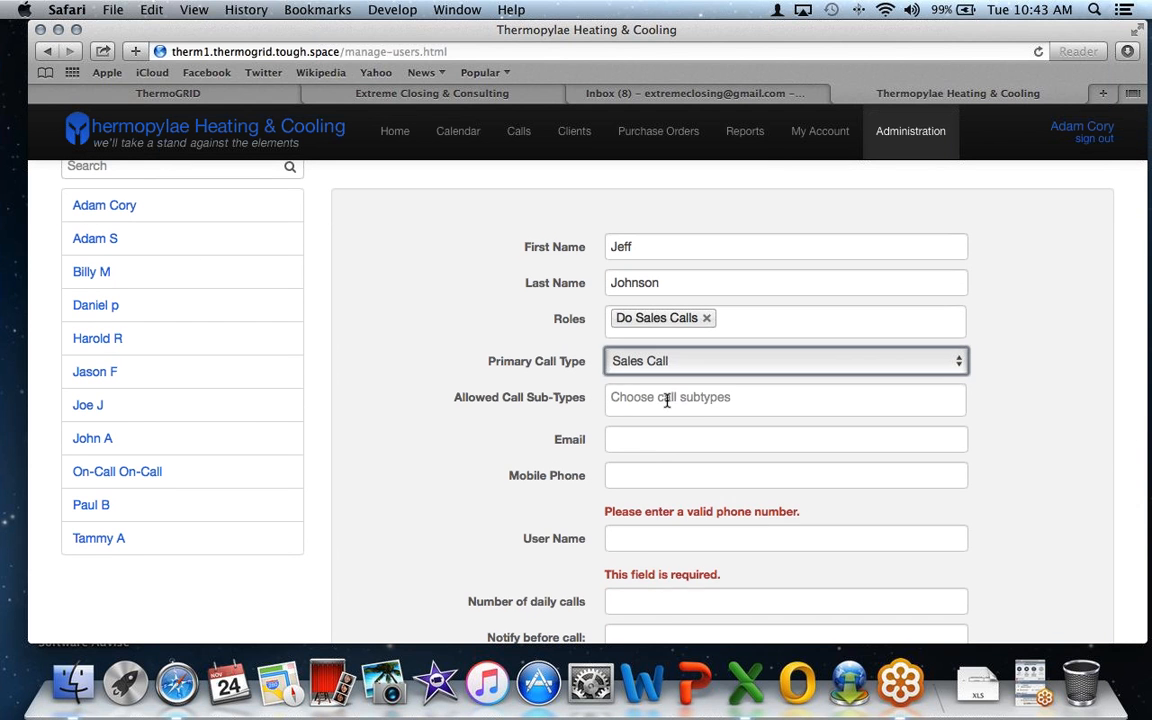
- Browse the Allowed Call Sub-Types list and close it without selecting any
{"action": "left_click", "coordinate": [666, 400]}
{"action": "scroll", "coordinate": [604, 393], "scroll_direction": "down", "scroll_amount": 1}
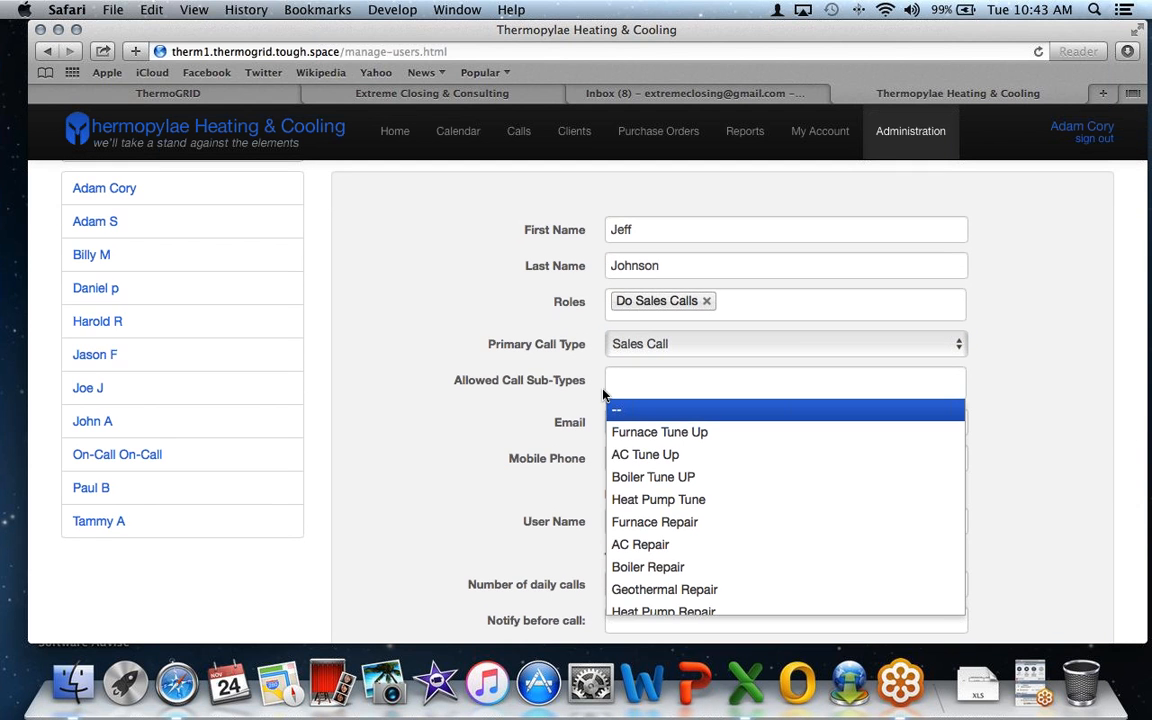
{"action": "scroll", "coordinate": [604, 393], "scroll_direction": "down", "scroll_amount": 2}
{"action": "scroll", "coordinate": [658, 413], "scroll_direction": "down", "scroll_amount": 3}
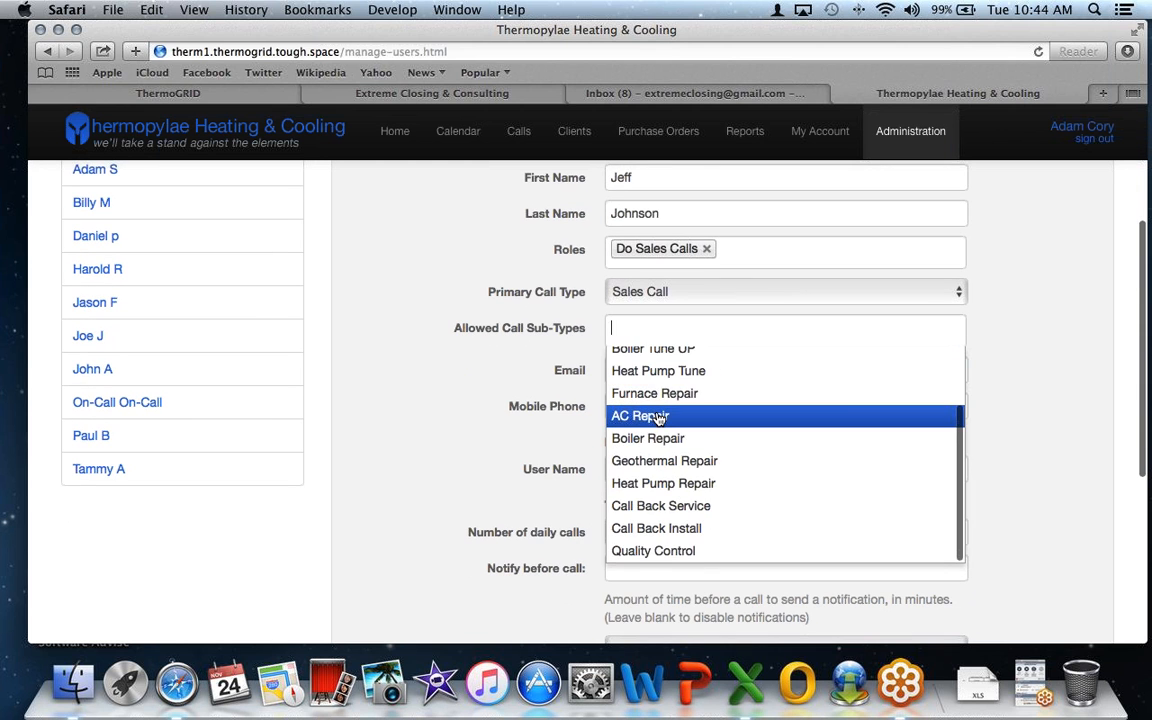
{"action": "scroll", "coordinate": [658, 418], "scroll_direction": "up", "scroll_amount": 2}
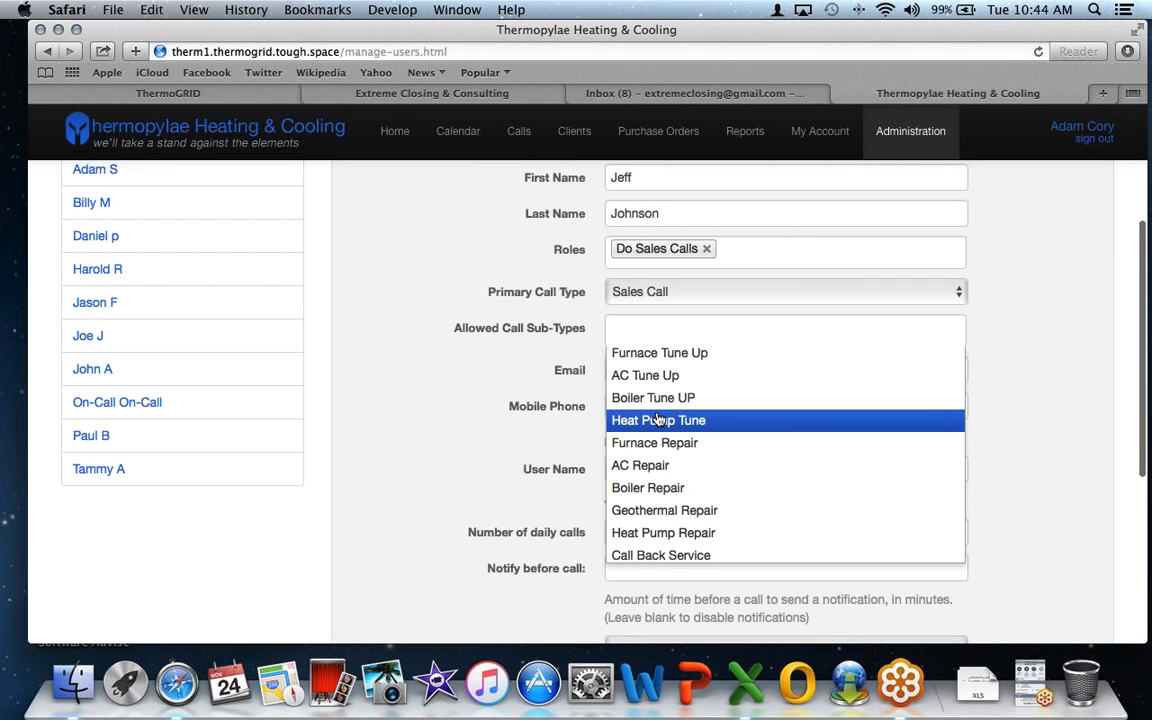
{"action": "scroll", "coordinate": [658, 420], "scroll_direction": "down", "scroll_amount": 2}
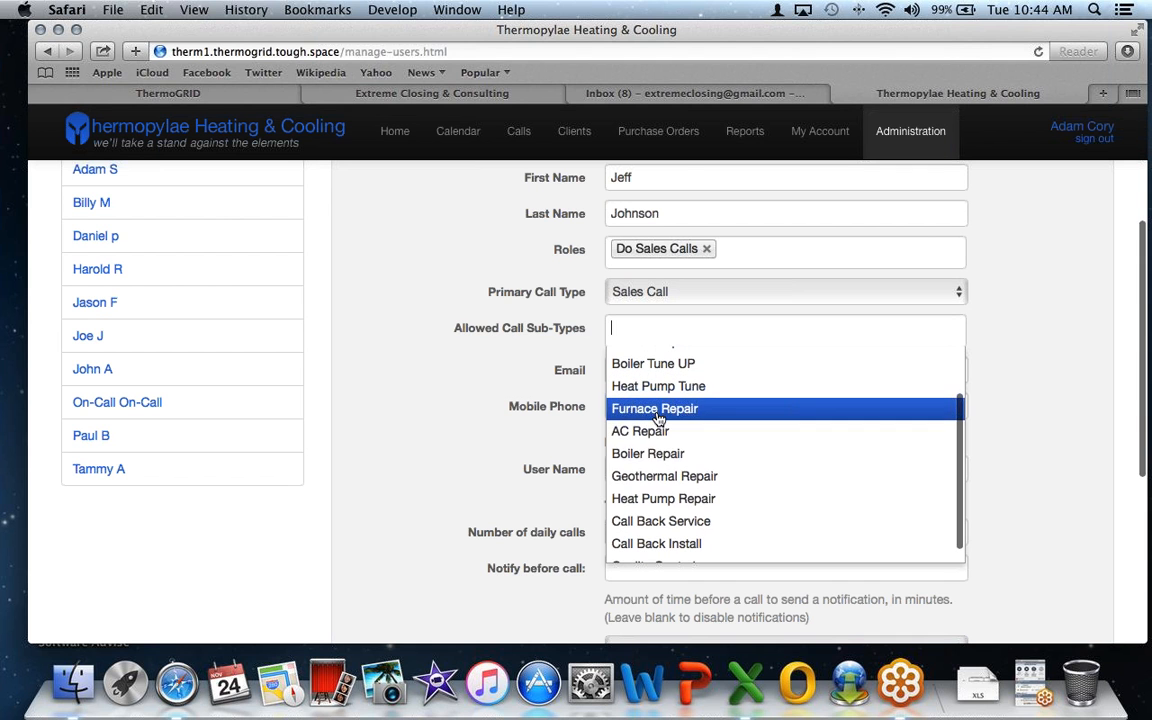
{"action": "scroll", "coordinate": [673, 440], "scroll_direction": "down", "scroll_amount": 1}
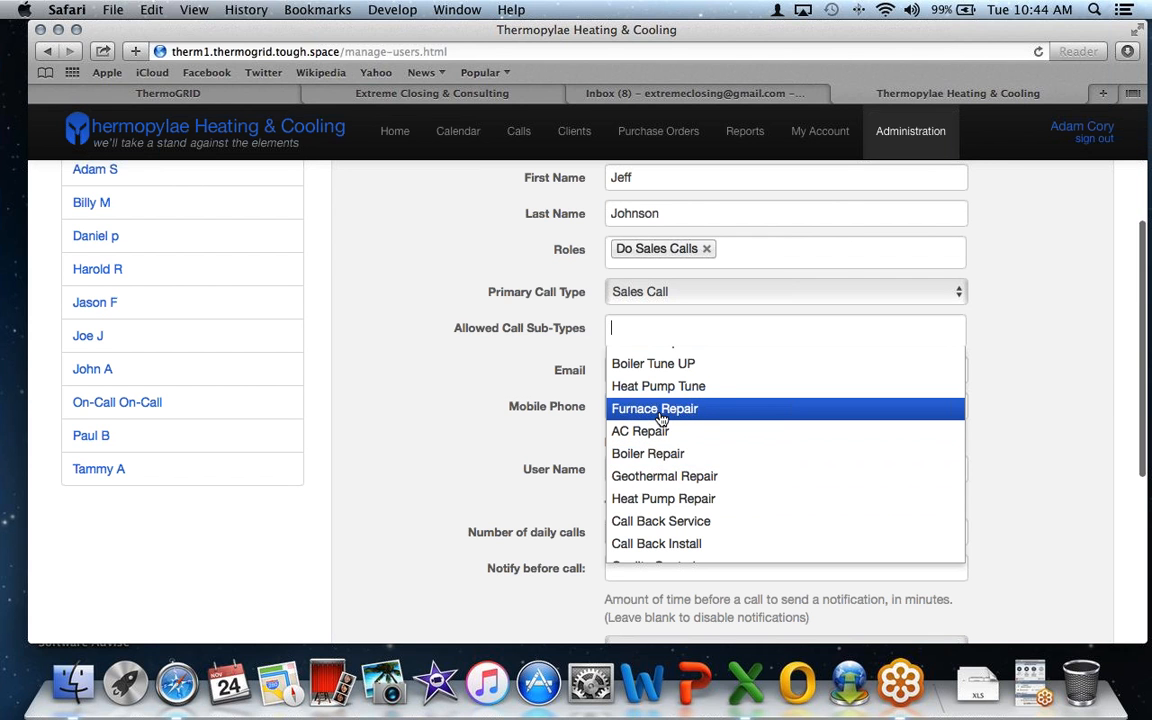
{"action": "scroll", "coordinate": [658, 405], "scroll_direction": "up", "scroll_amount": 1}
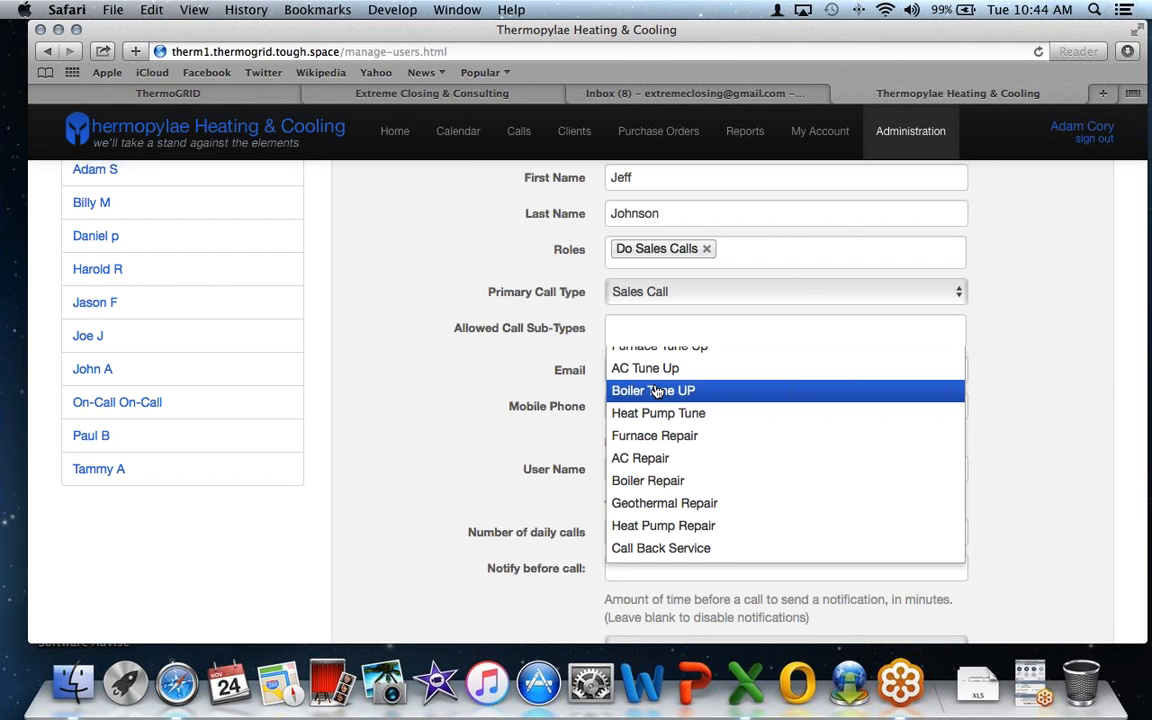
{"action": "scroll", "coordinate": [656, 390], "scroll_direction": "up", "scroll_amount": 3}
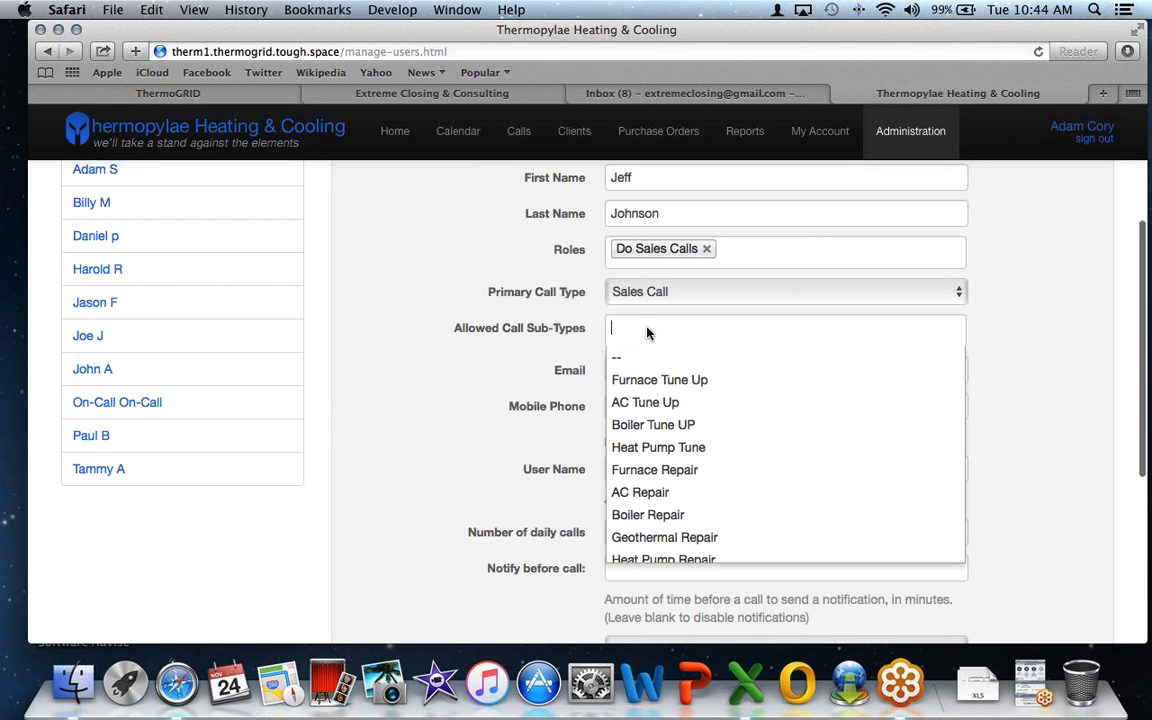
{"action": "left_click", "coordinate": [577, 340]}
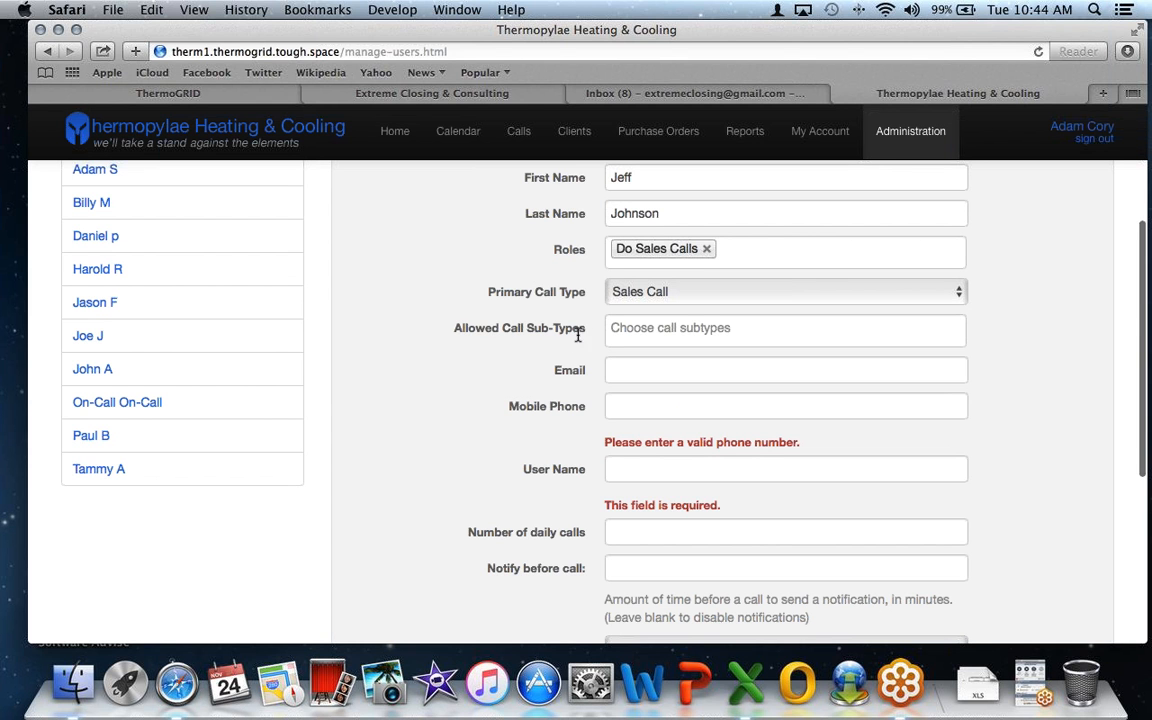
- Fill in the new user's e-mail and mobile phone from autofill suggestions
{"action": "left_click", "coordinate": [644, 369]}
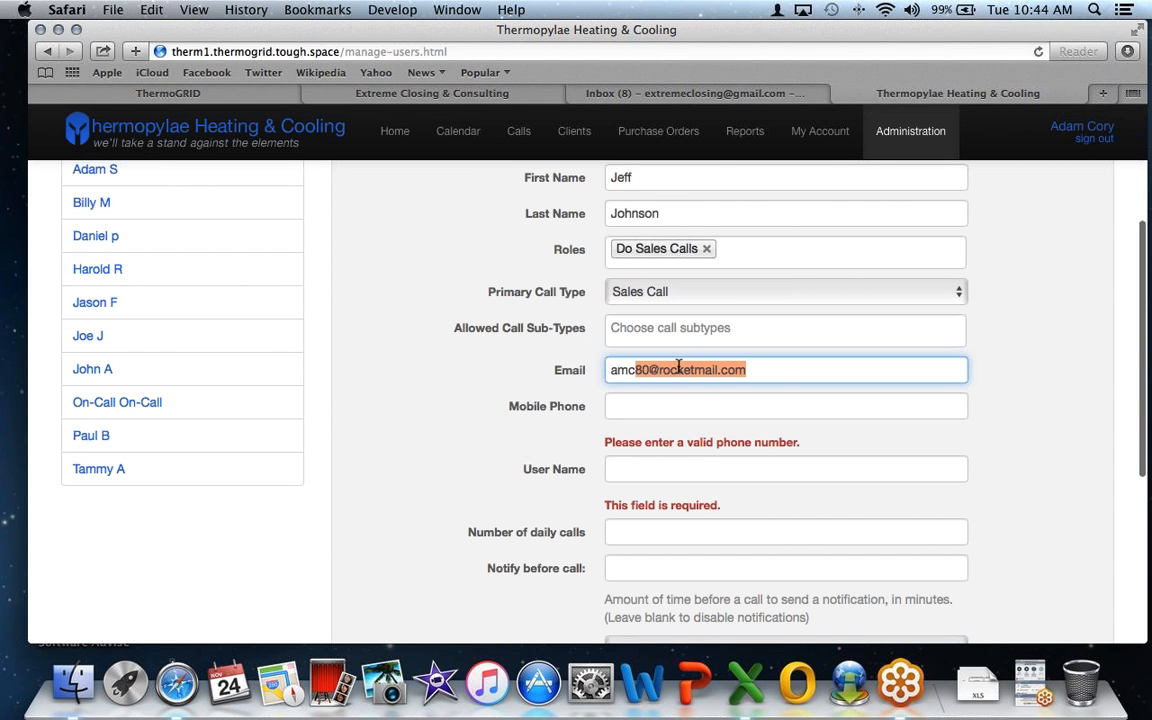
{"action": "key", "text": "Right"}
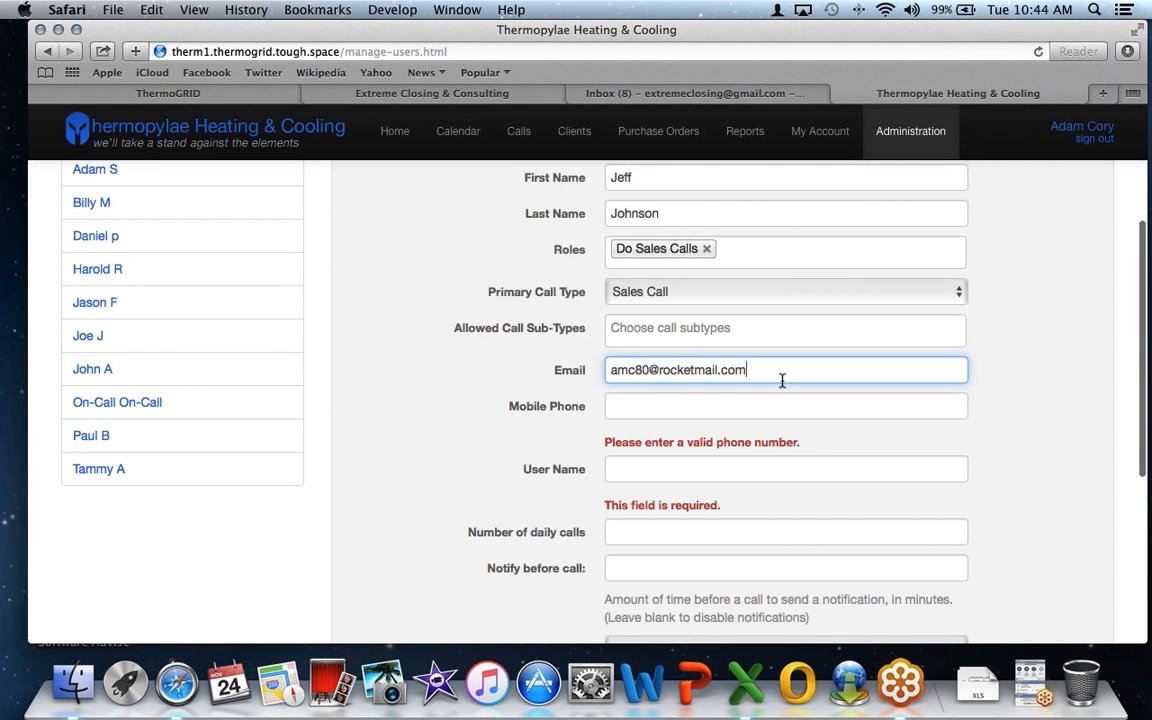
{"action": "left_click", "coordinate": [668, 409]}
{"action": "type", "text": "515"}
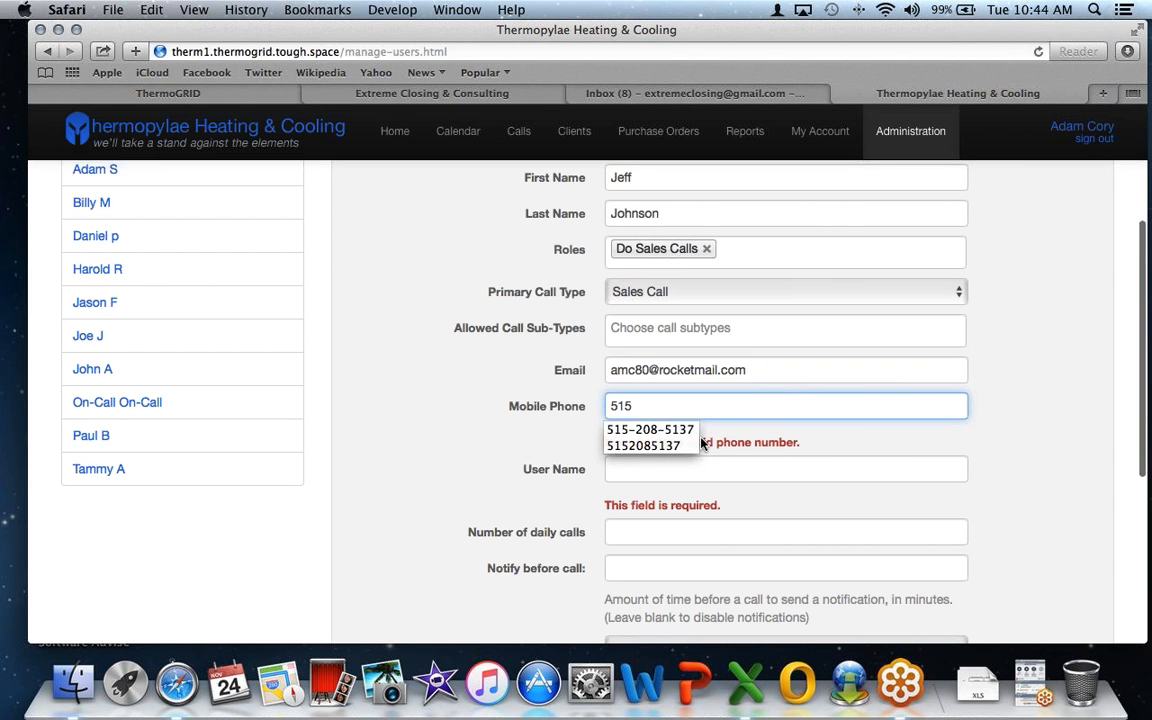
{"action": "key", "text": "Down"}
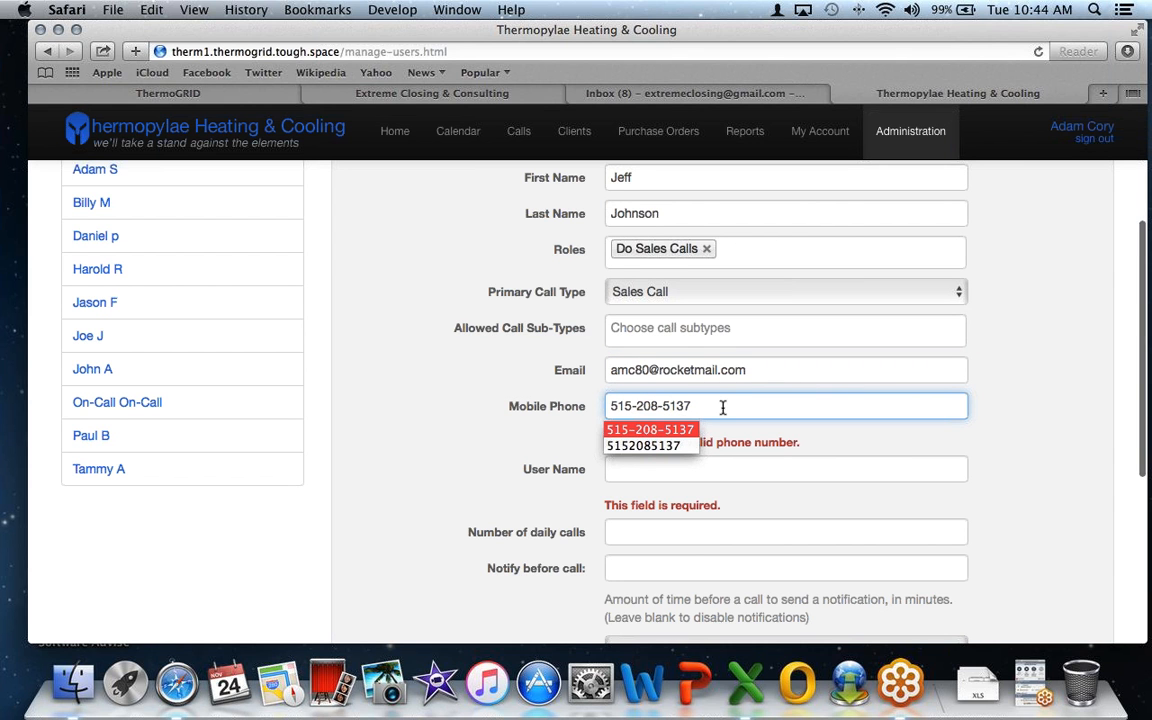
{"action": "left_click", "coordinate": [753, 432]}
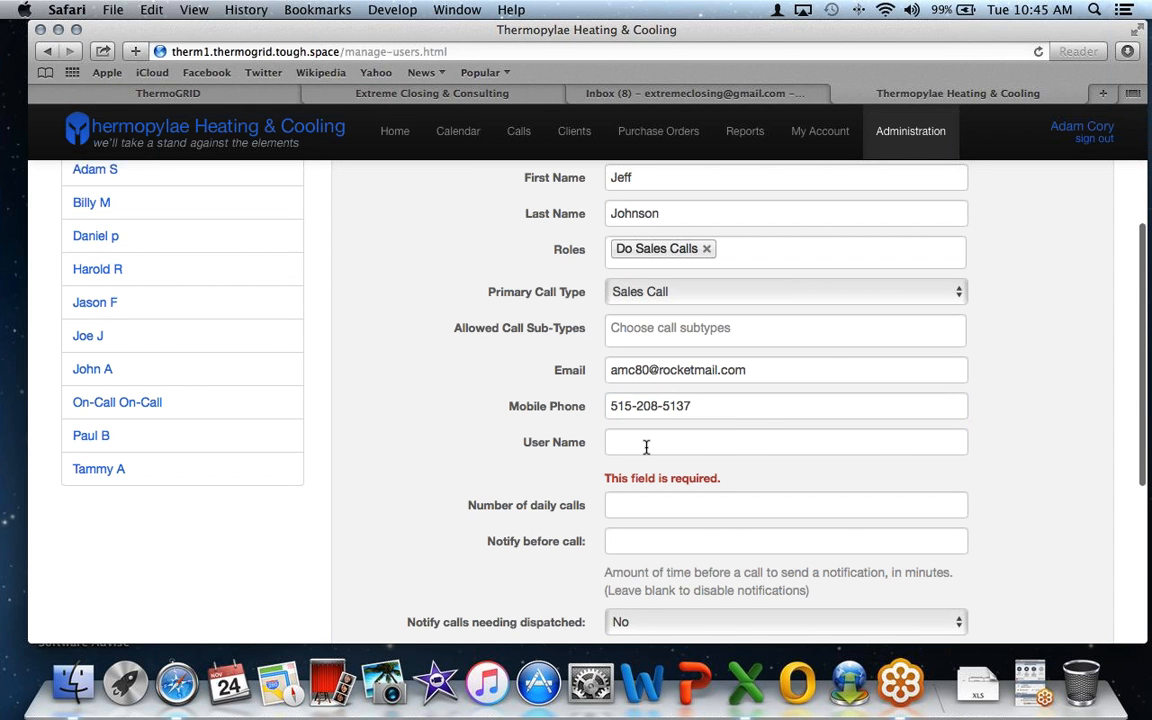
- Enter the user name, 2 daily calls and a 60-minute pre-call notification
{"action": "left_click", "coordinate": [632, 442]}
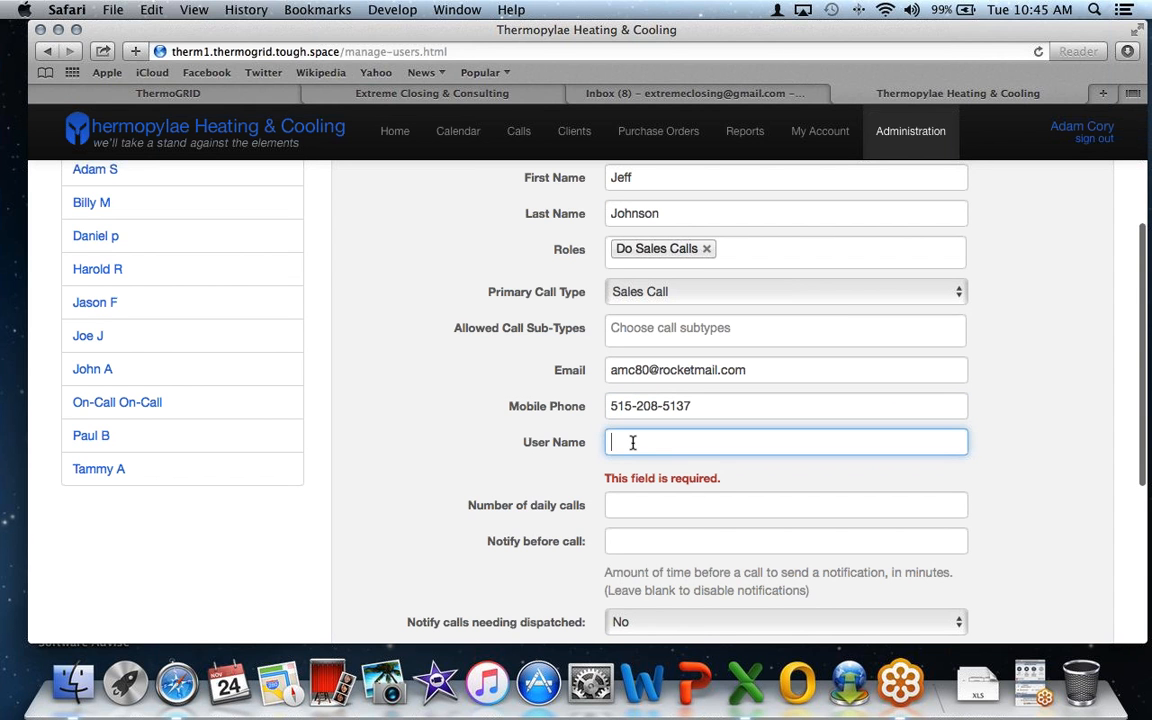
{"action": "type", "text": "Je"}
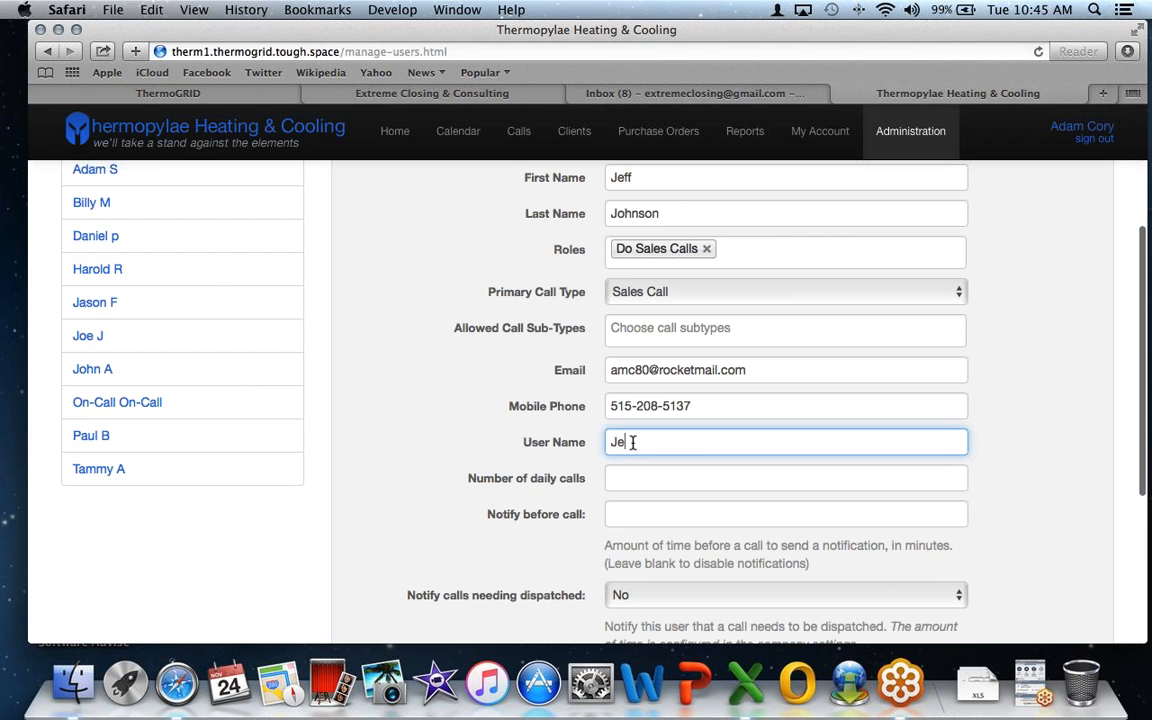
{"action": "type", "text": "ff"}
{"action": "left_click", "coordinate": [644, 479]}
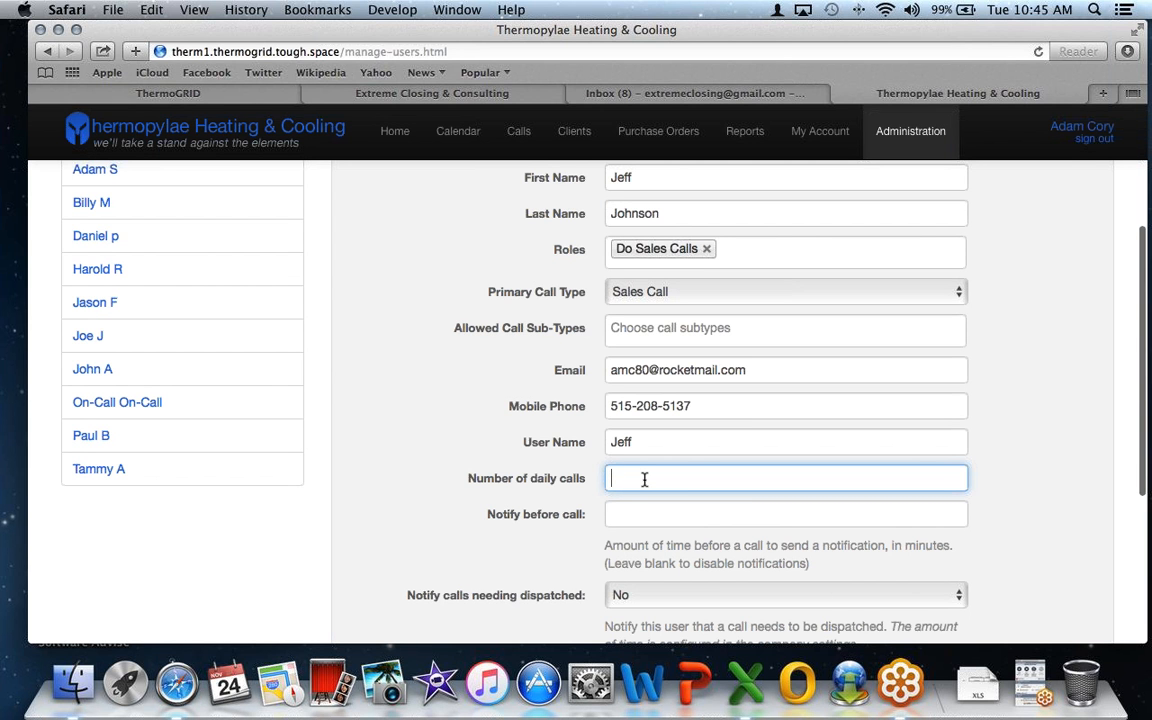
{"action": "type", "text": "2"}
{"action": "left_click", "coordinate": [634, 515]}
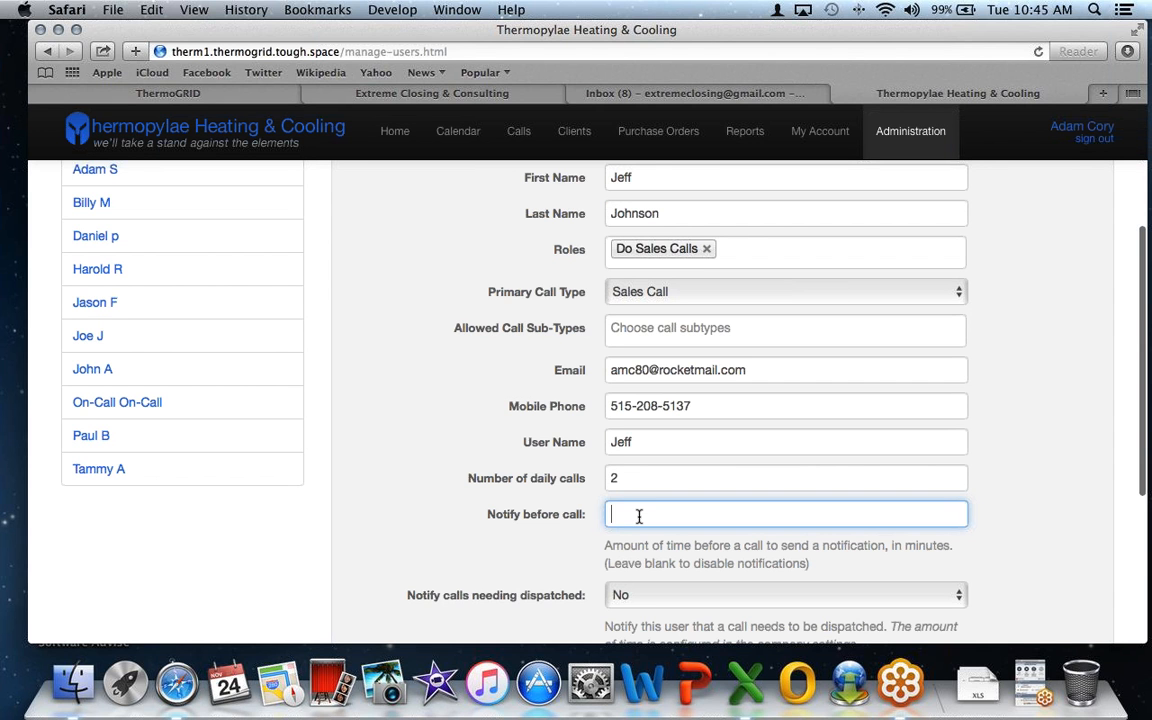
{"action": "type", "text": "60"}
{"action": "left_click", "coordinate": [578, 542]}
{"action": "scroll", "coordinate": [578, 543], "scroll_direction": "down", "scroll_amount": 1}
{"action": "scroll", "coordinate": [578, 542], "scroll_direction": "down", "scroll_amount": 3}
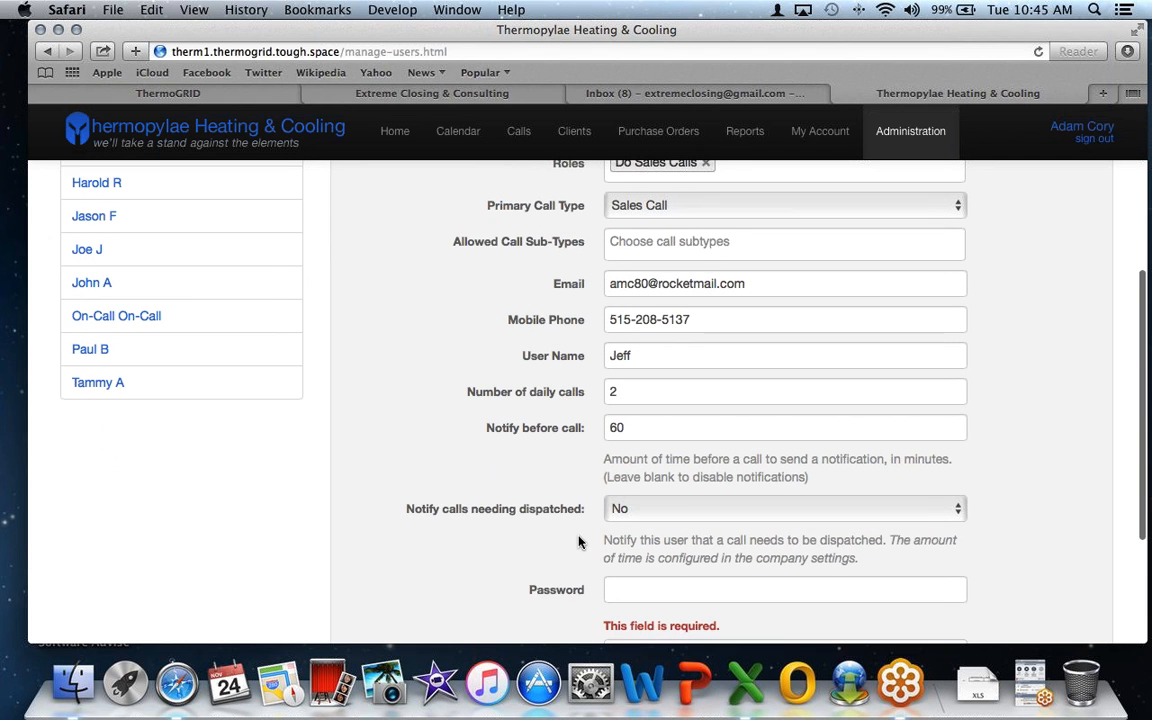
{"action": "left_click", "coordinate": [647, 430]}
{"action": "left_click", "coordinate": [510, 447]}
{"action": "scroll", "coordinate": [560, 496], "scroll_direction": "down", "scroll_amount": 5}
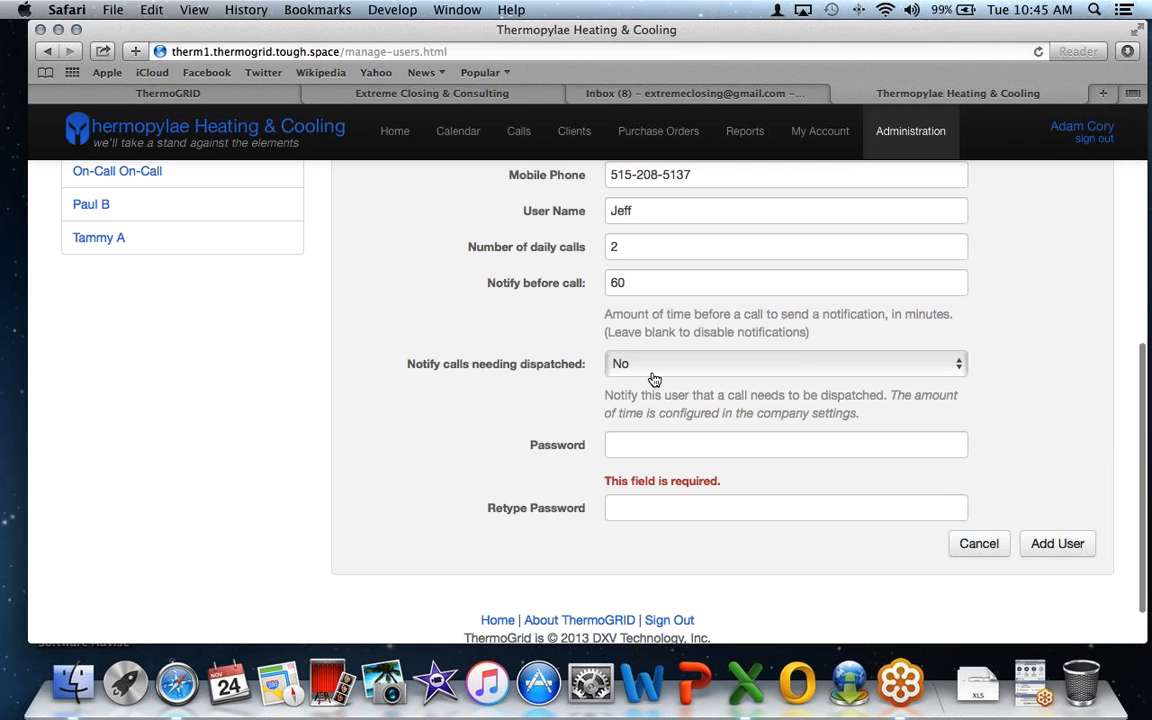
{"action": "scroll", "coordinate": [521, 353], "scroll_direction": "down", "scroll_amount": 1}
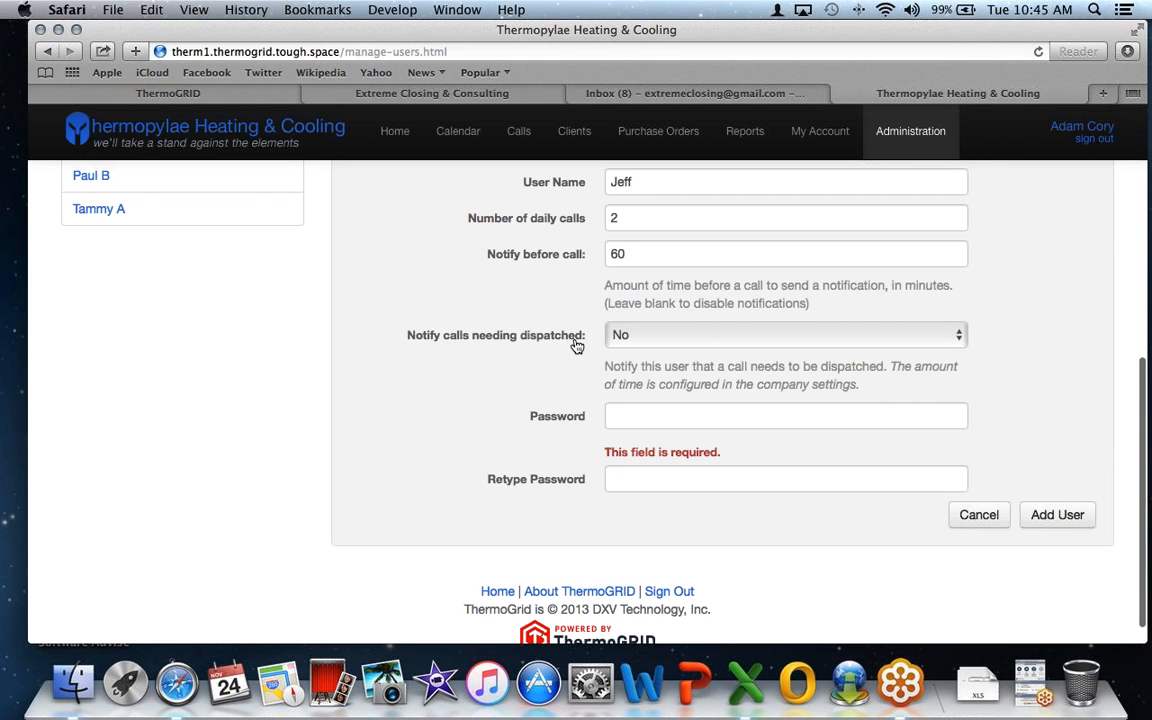
{"action": "left_click_drag", "start_coordinate": [584, 336], "coordinate": [406, 329]}
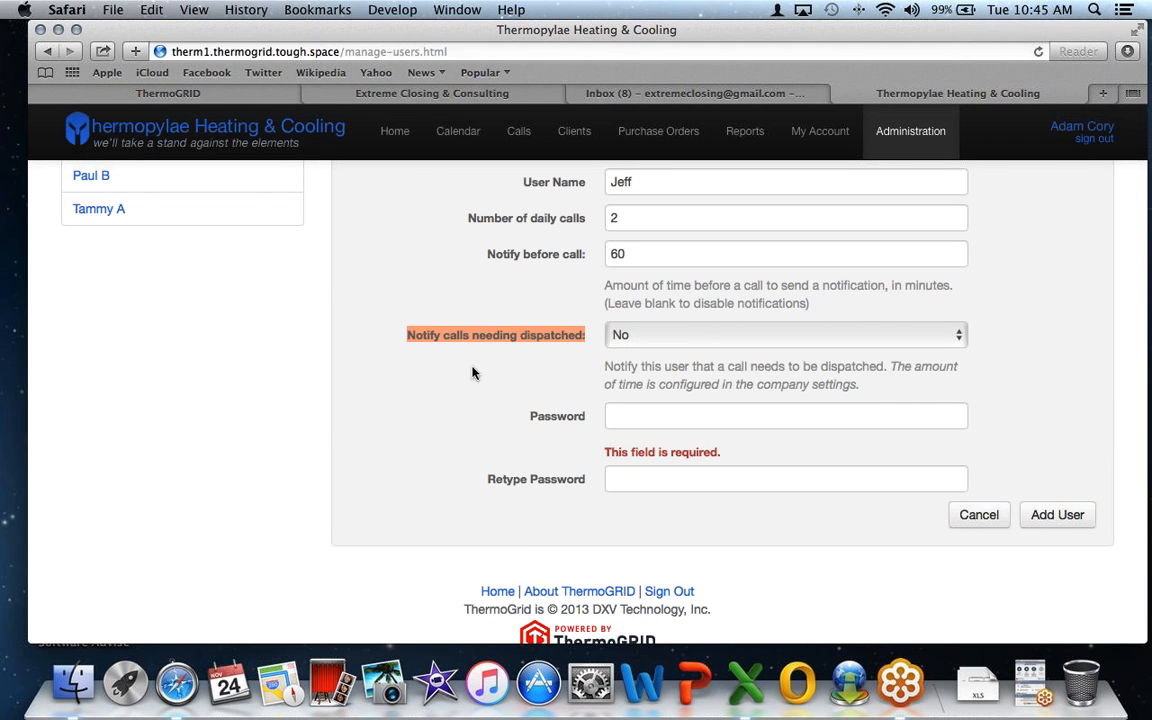
{"action": "scroll", "coordinate": [491, 383], "scroll_direction": "up", "scroll_amount": 1}
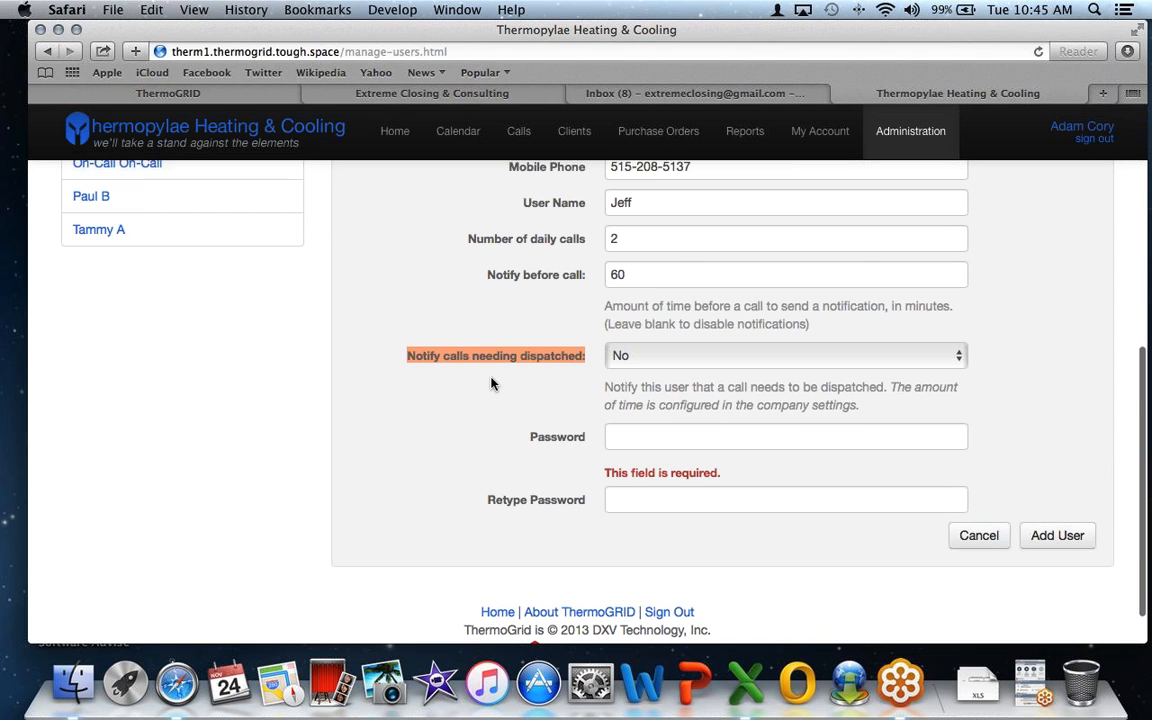
{"action": "scroll", "coordinate": [491, 383], "scroll_direction": "up", "scroll_amount": 3}
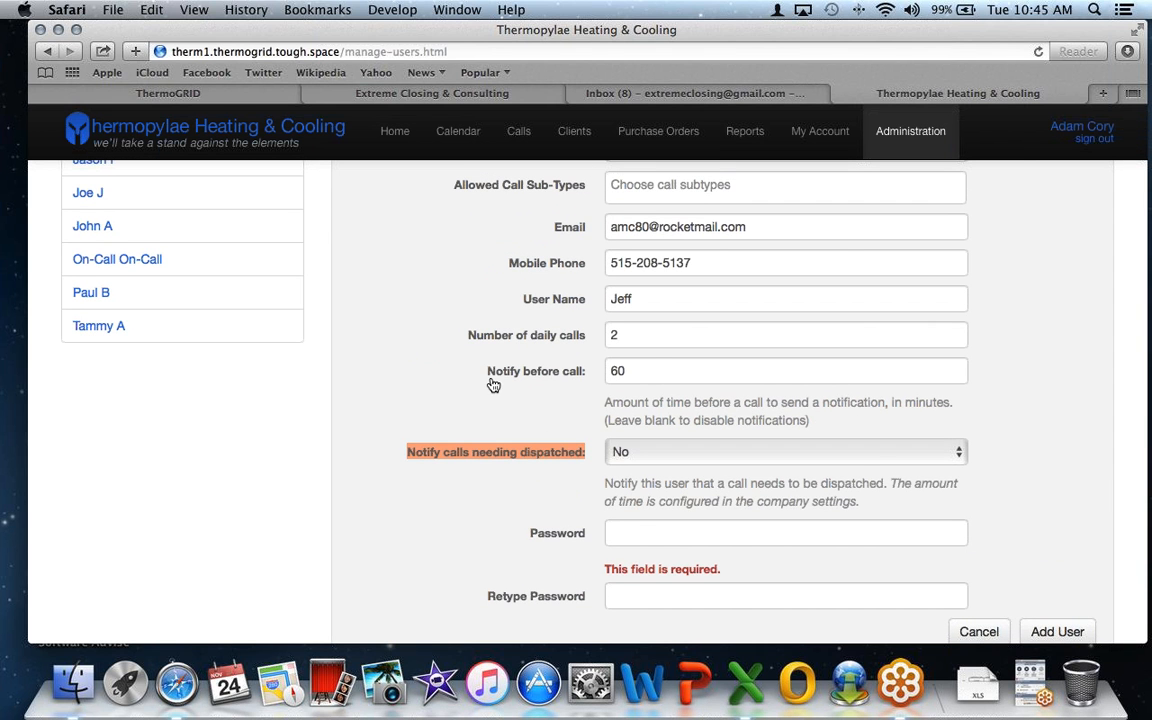
{"action": "scroll", "coordinate": [491, 383], "scroll_direction": "up", "scroll_amount": 5}
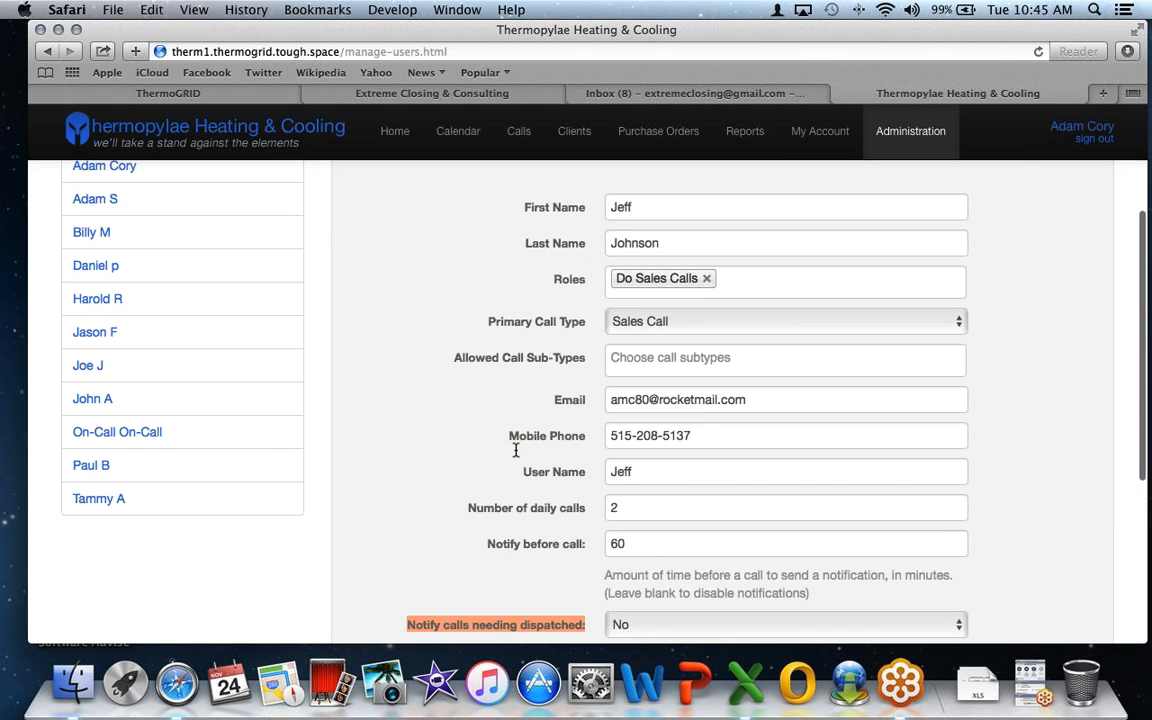
{"action": "left_click", "coordinate": [710, 362]}
{"action": "left_click", "coordinate": [702, 321]}
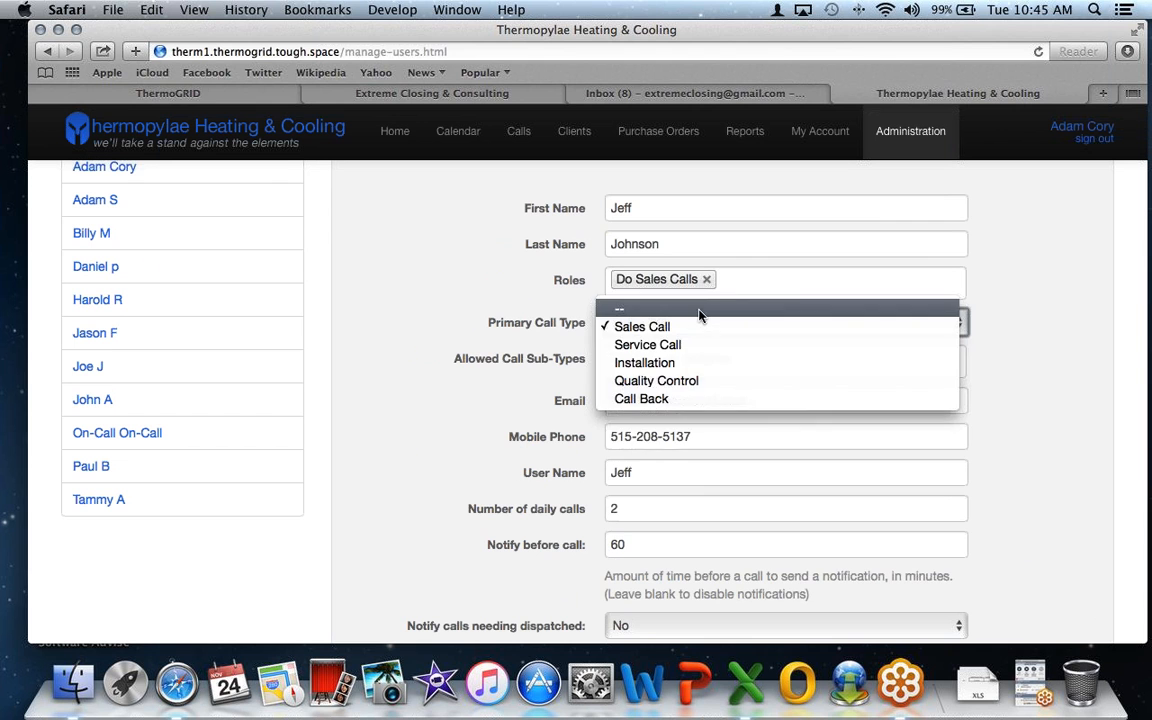
{"action": "left_click", "coordinate": [730, 283]}
{"action": "left_click", "coordinate": [730, 283]}
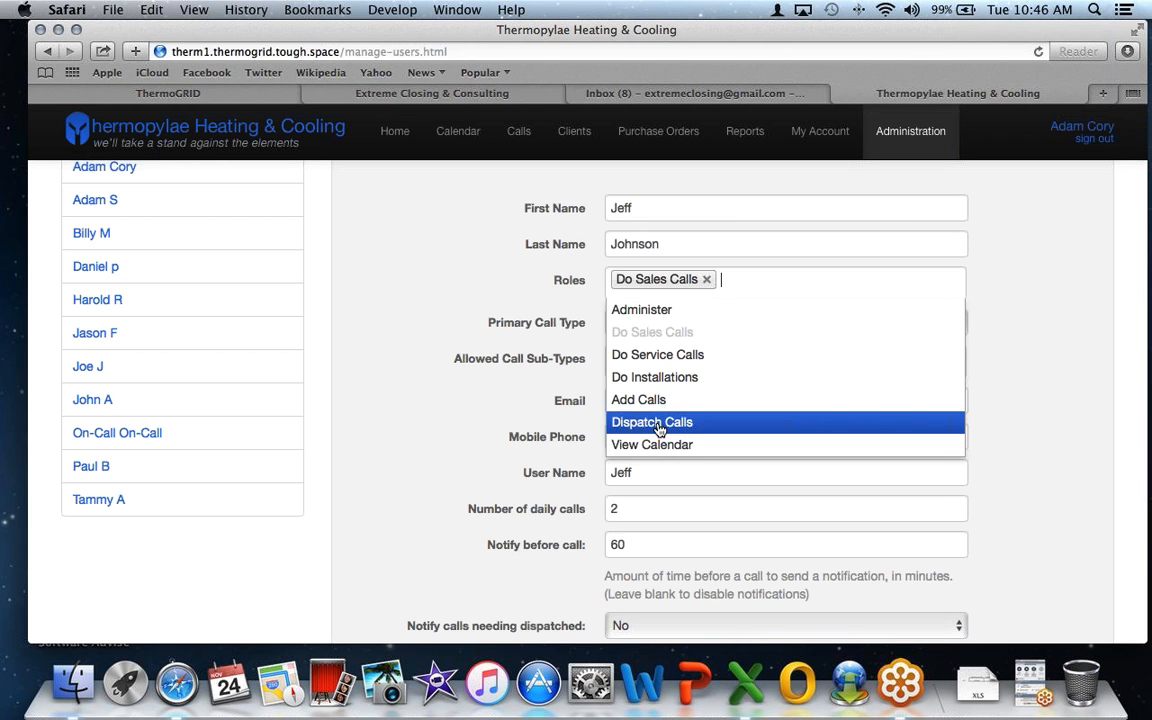
{"action": "left_click", "coordinate": [572, 386]}
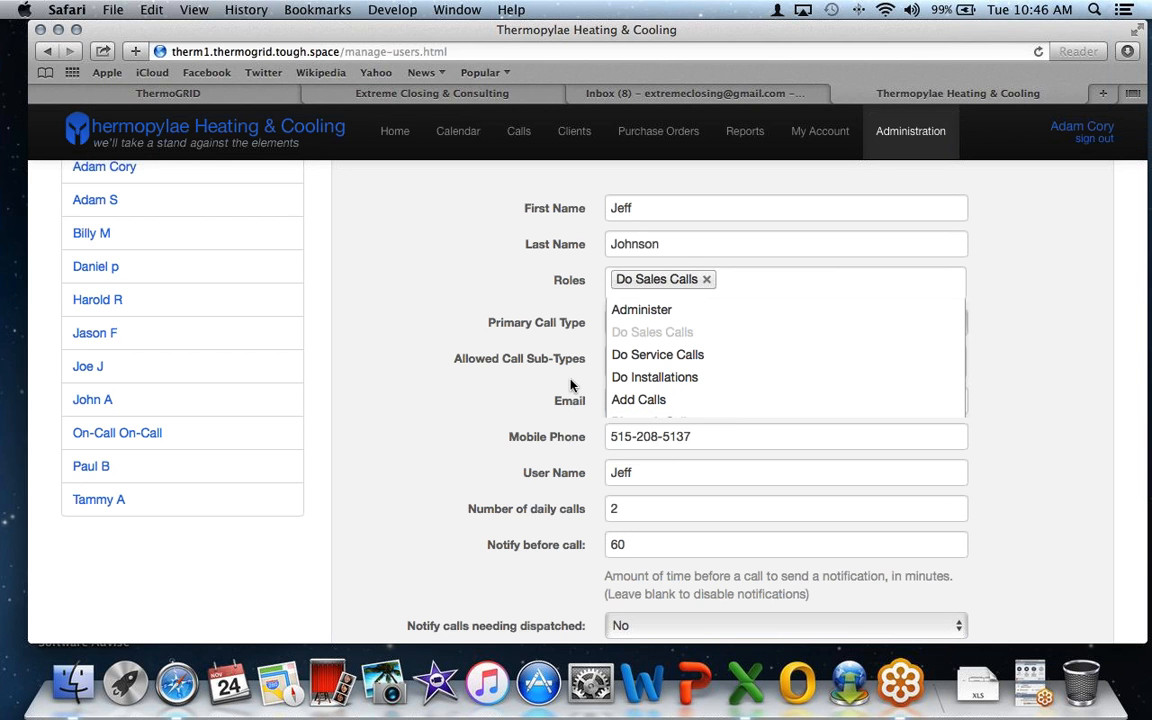
{"action": "scroll", "coordinate": [572, 386], "scroll_direction": "down", "scroll_amount": 5}
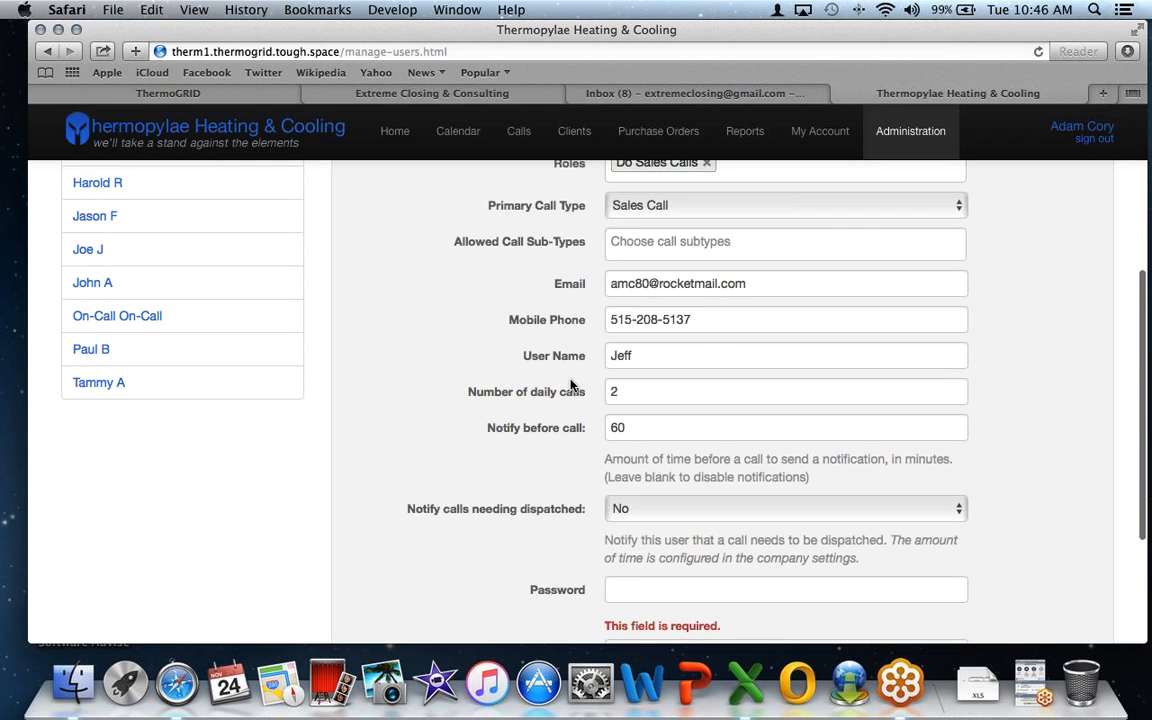
{"action": "scroll", "coordinate": [571, 384], "scroll_direction": "down", "scroll_amount": 3}
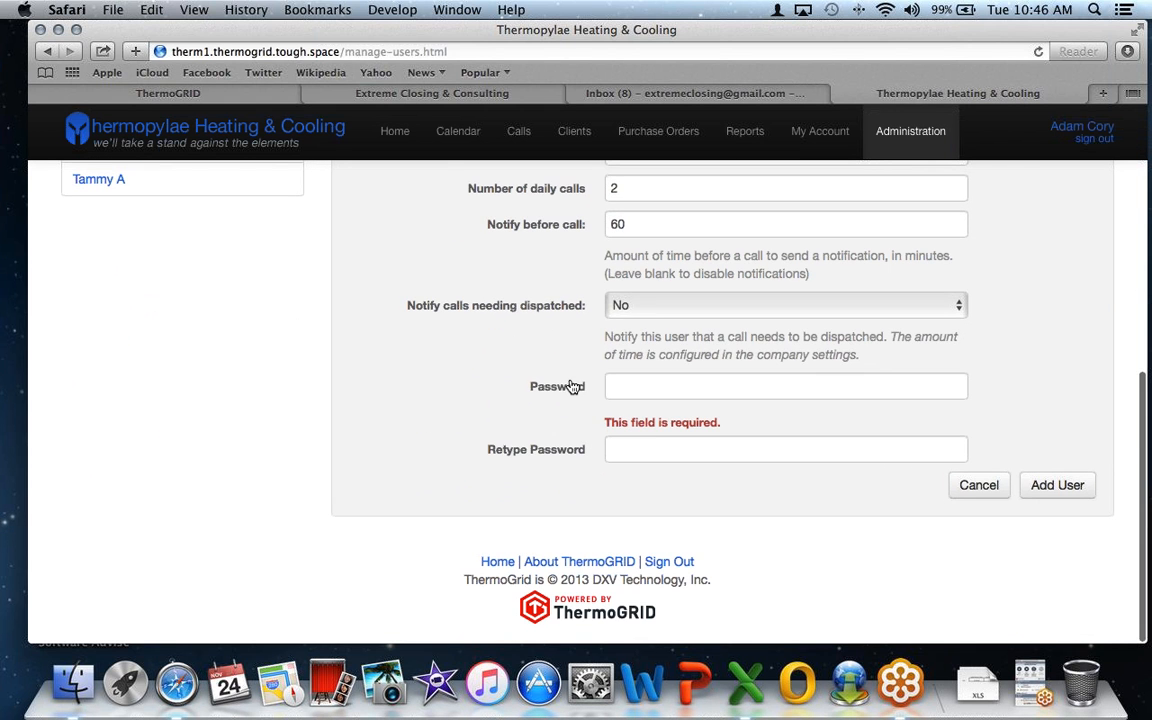
- Leave dispatch notifications at No and enter and confirm the account password
{"action": "left_click", "coordinate": [640, 308]}
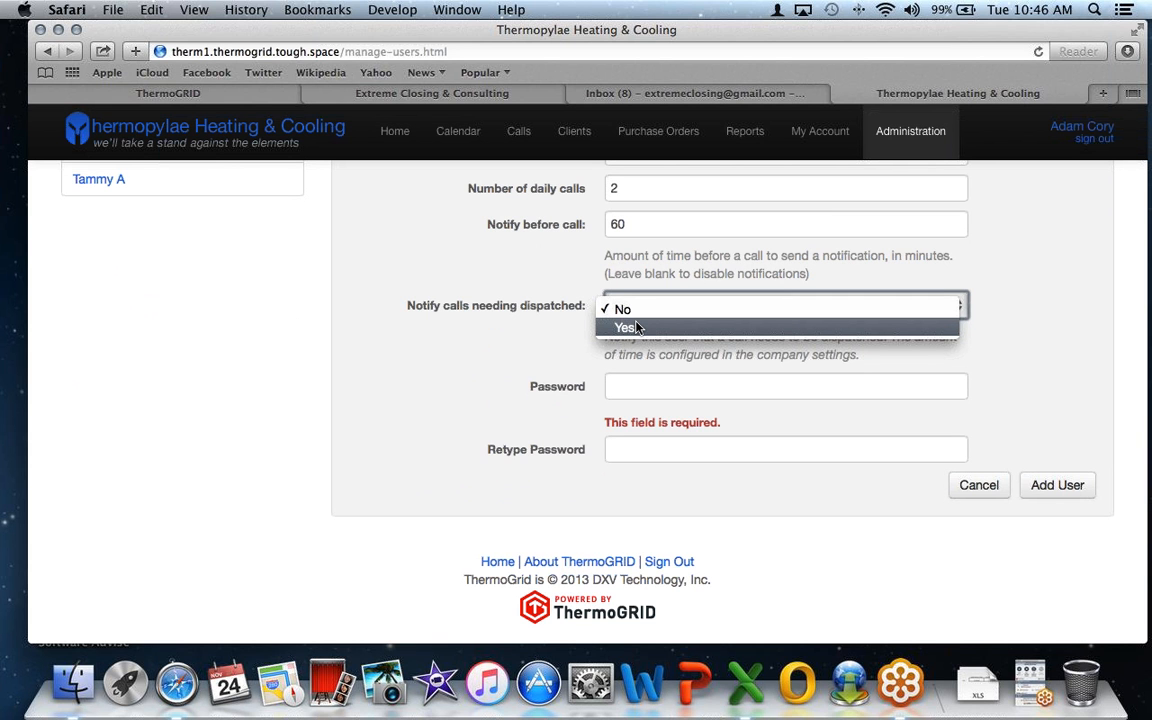
{"action": "left_click", "coordinate": [574, 341]}
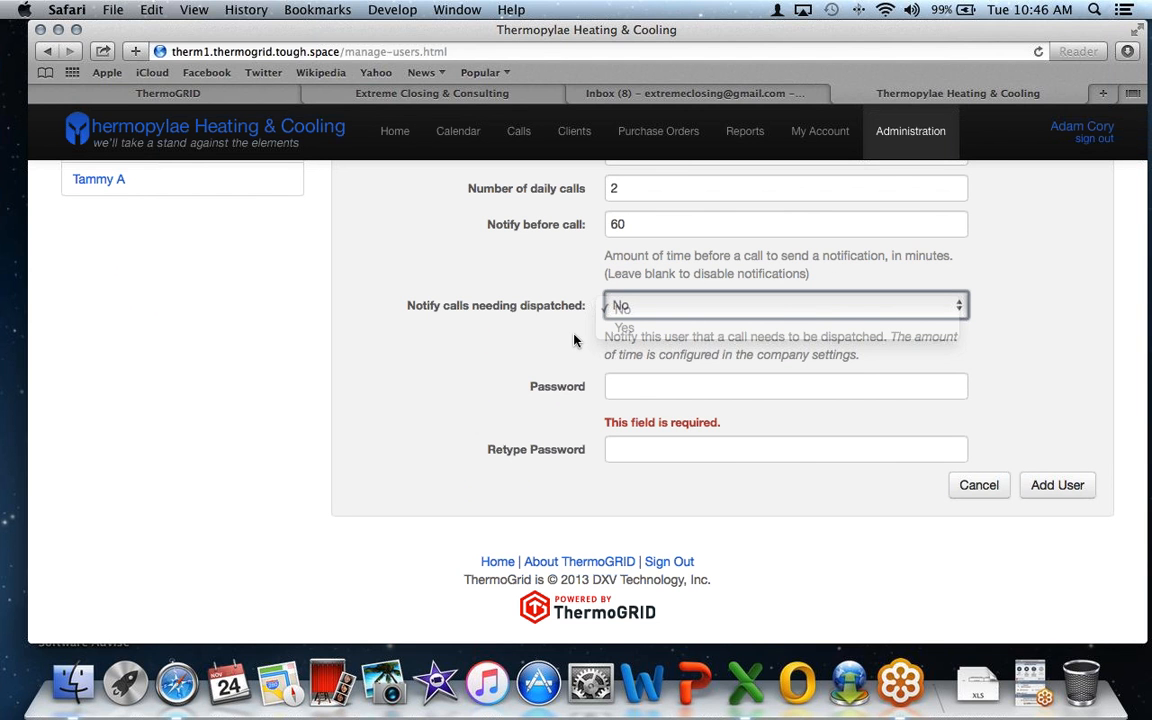
{"action": "left_click", "coordinate": [633, 386]}
{"action": "type", "text": "a"}
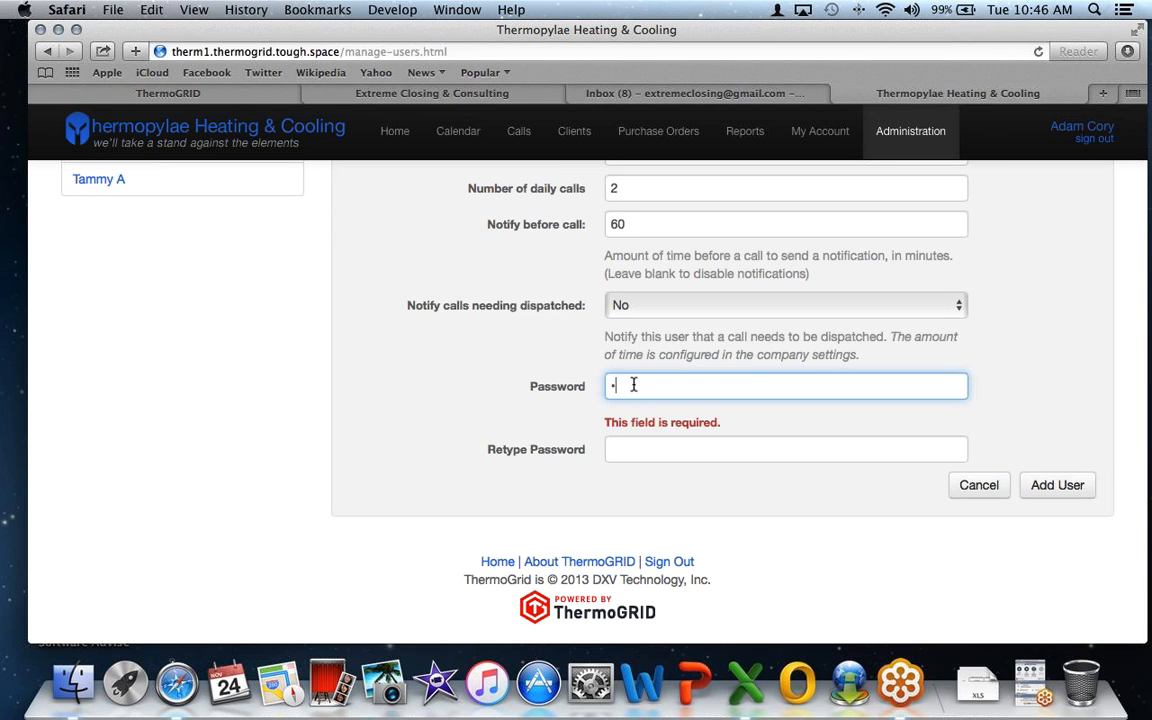
{"action": "type", "text": "dmin"}
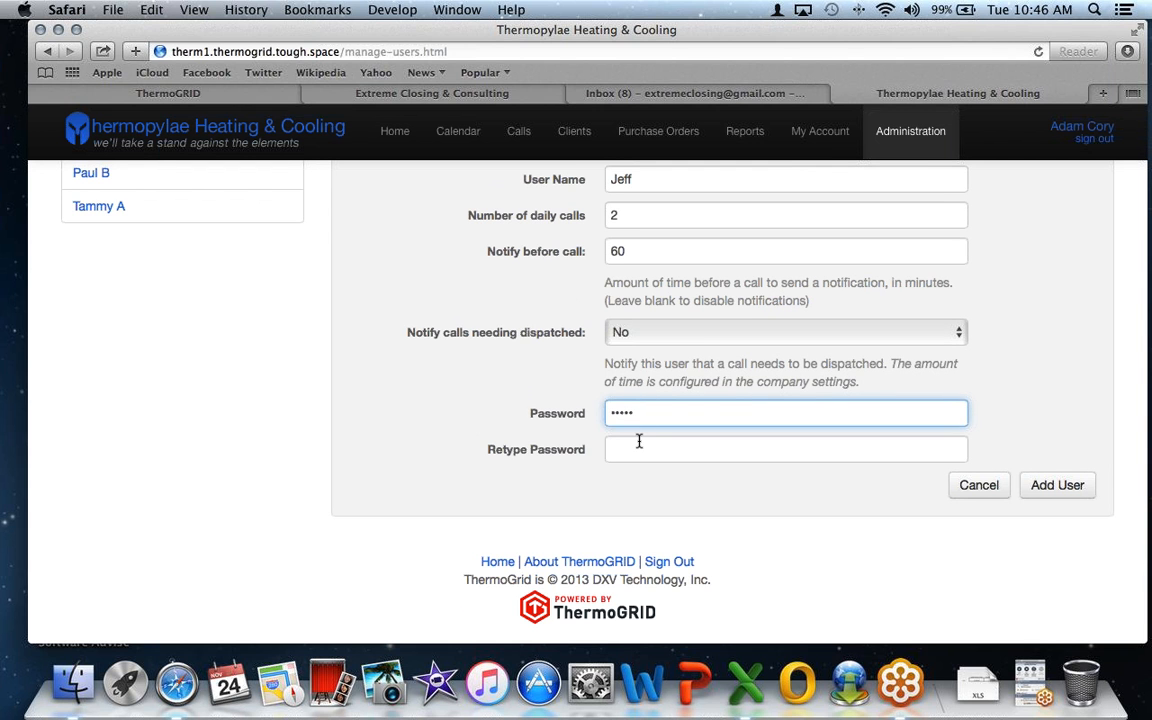
{"action": "left_click", "coordinate": [639, 447]}
{"action": "type", "text": "admin"}
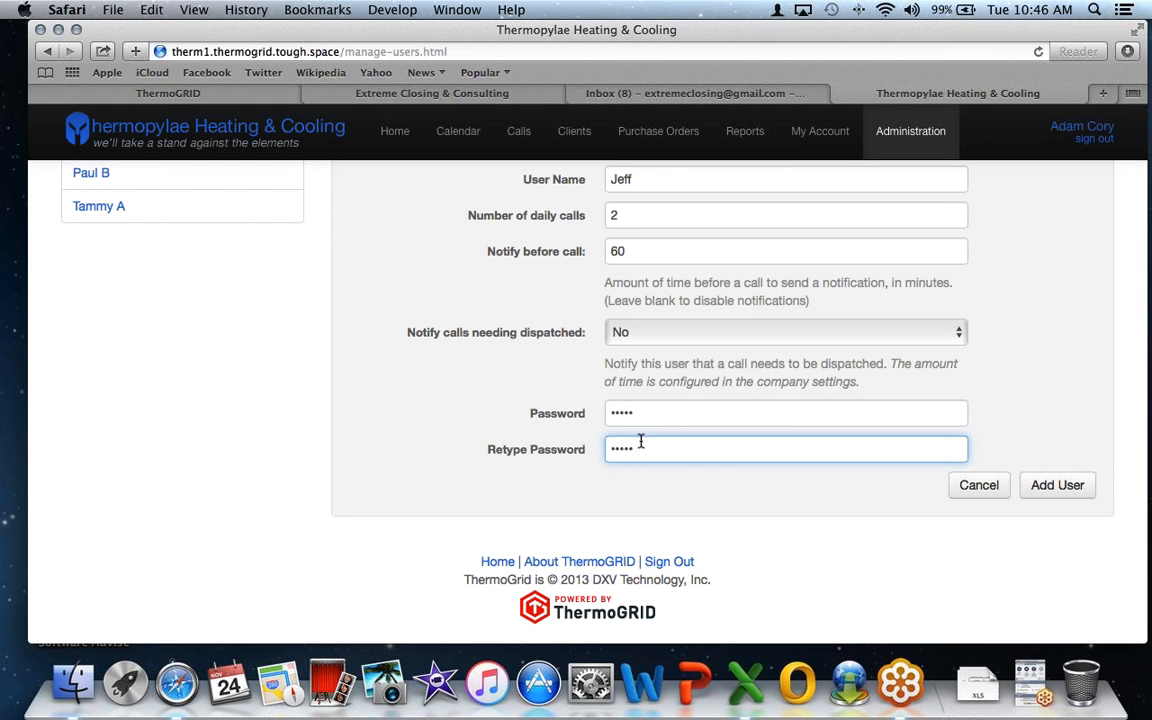
- Create the user account and decline saving the password in the browser
{"action": "left_click", "coordinate": [1052, 487]}
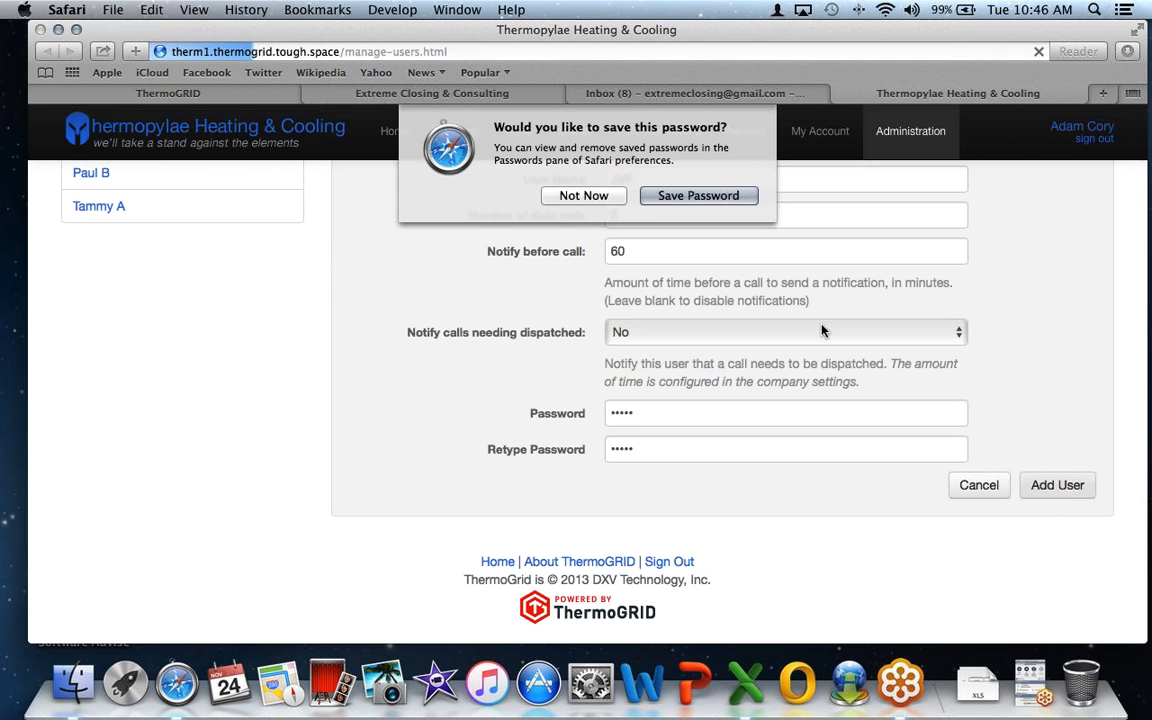
{"action": "key", "text": "Escape"}
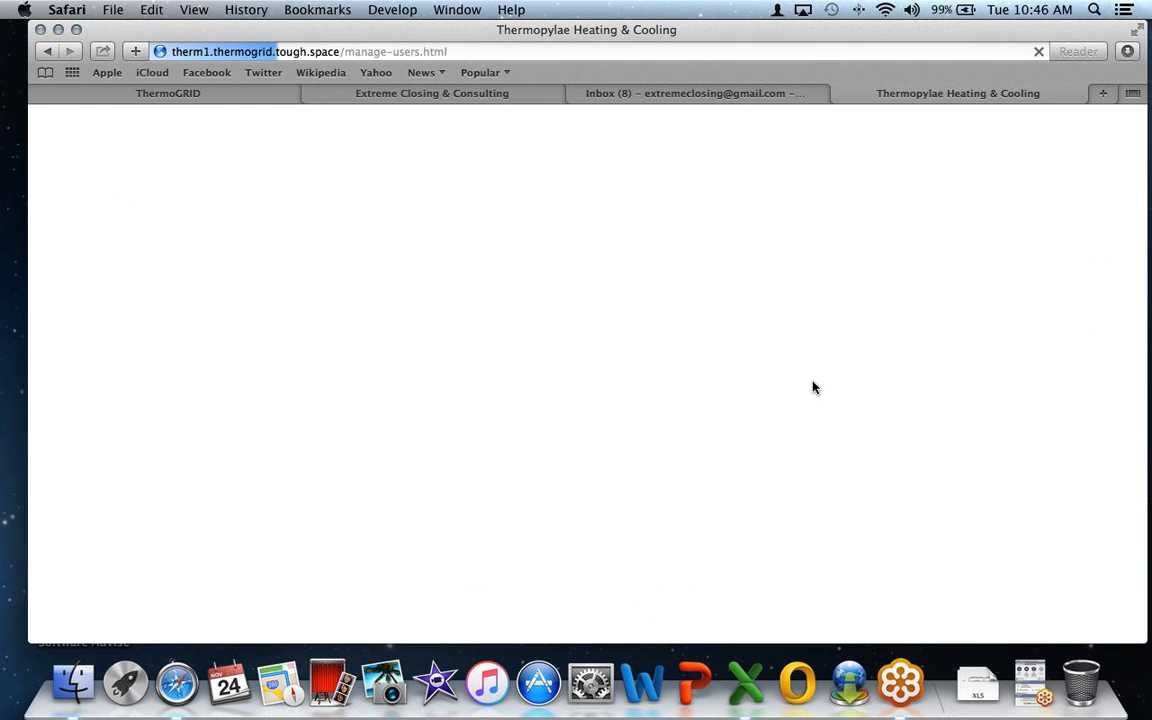
{"action": "scroll", "coordinate": [813, 386], "scroll_direction": "down", "scroll_amount": 5}
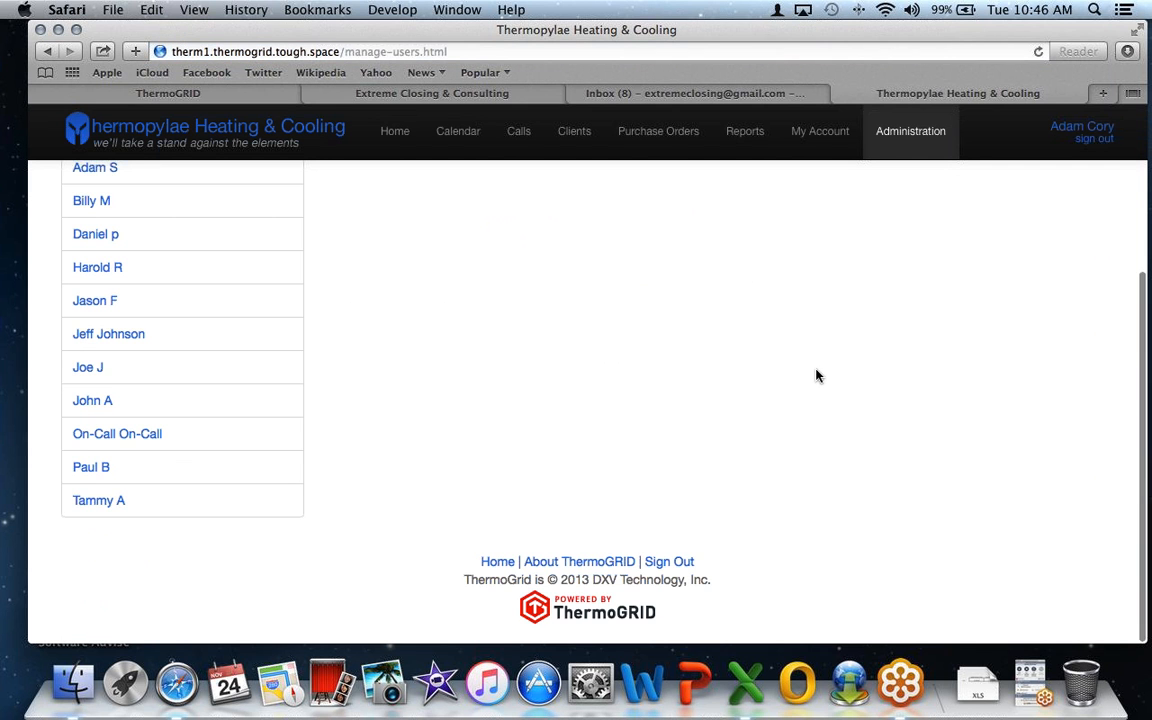
- Open the Call Sub-Types list under Administration > Manage Drop Downs
{"action": "left_click", "coordinate": [902, 140]}
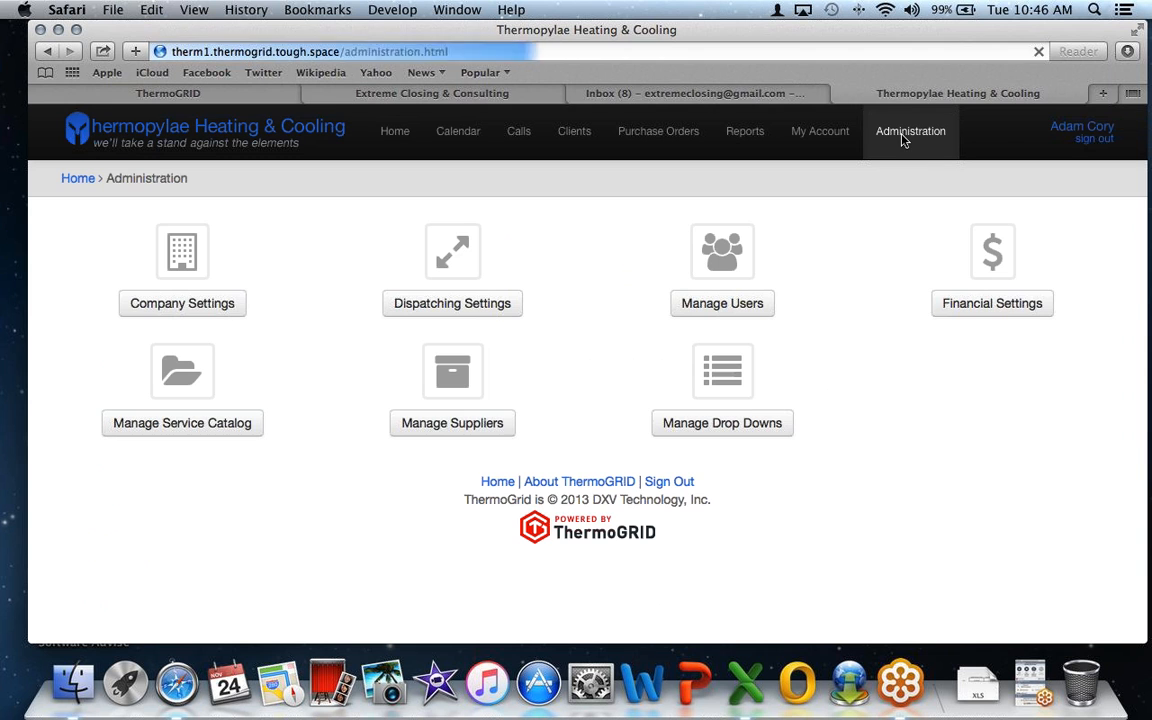
{"action": "left_click", "coordinate": [746, 395]}
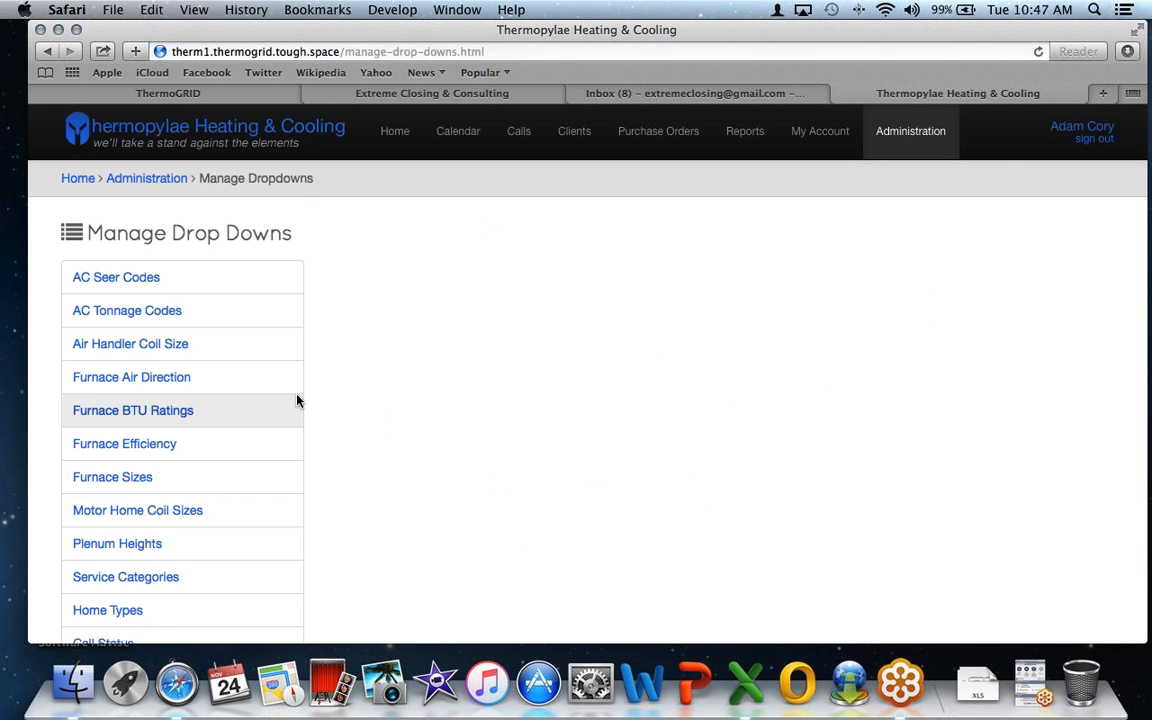
{"action": "scroll", "coordinate": [297, 400], "scroll_direction": "down", "scroll_amount": 5}
{"action": "left_click", "coordinate": [135, 394]}
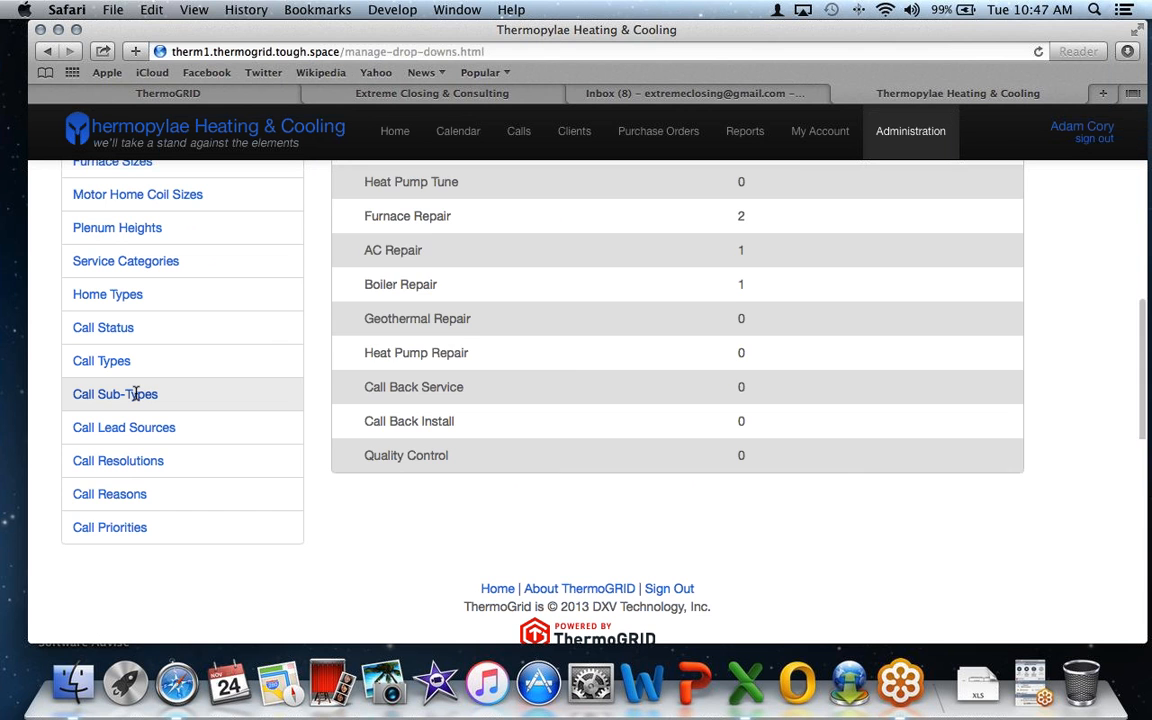
{"action": "scroll", "coordinate": [576, 386], "scroll_direction": "up", "scroll_amount": 3}
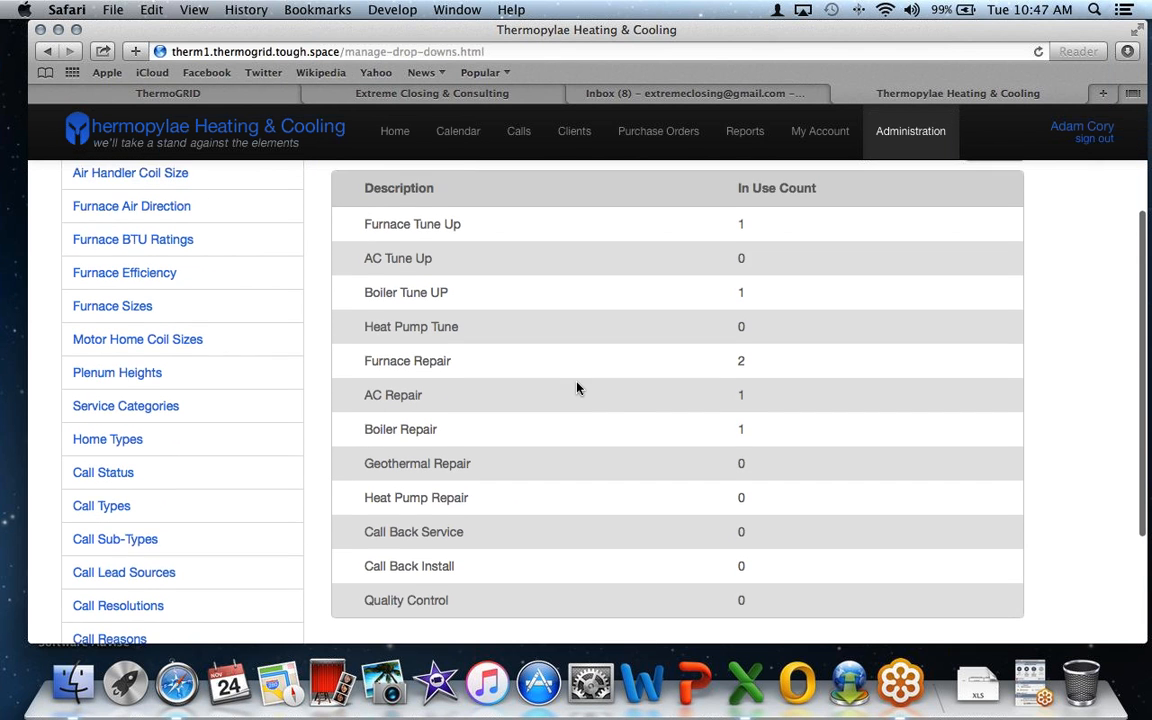
{"action": "scroll", "coordinate": [577, 387], "scroll_direction": "up", "scroll_amount": 1}
- Add a trial 'Geo Sales' sub-type row, delete it, and finish editing the list
{"action": "left_click", "coordinate": [996, 203]}
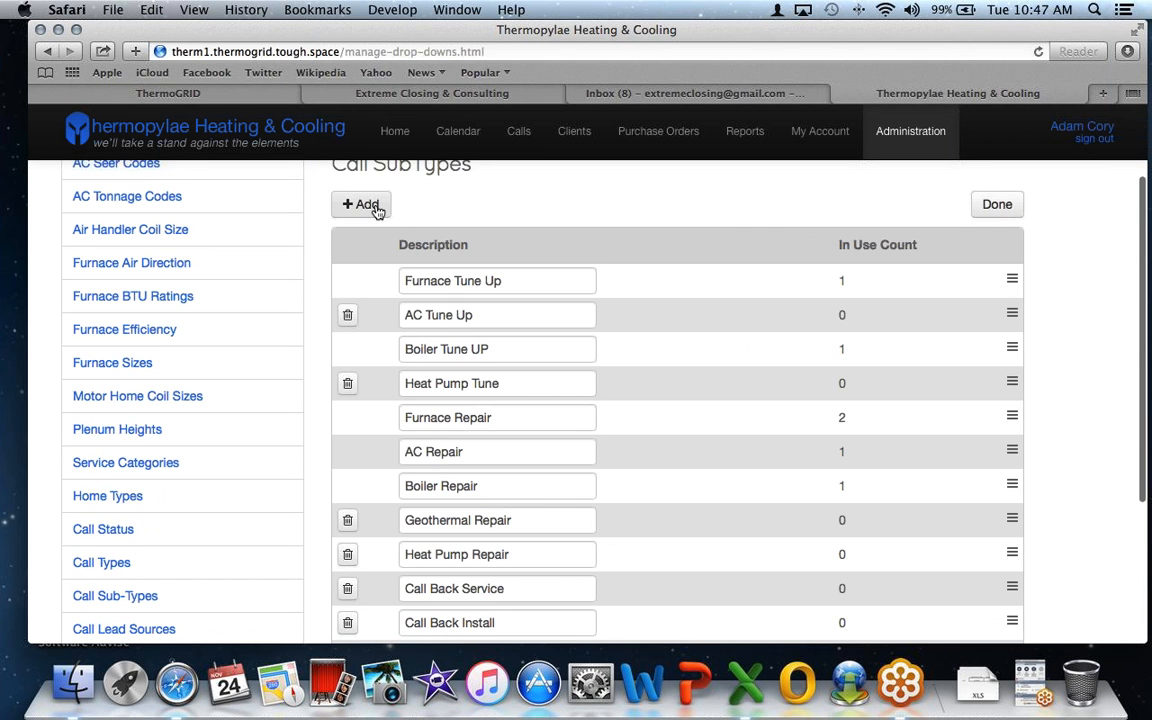
{"action": "left_click", "coordinate": [375, 206]}
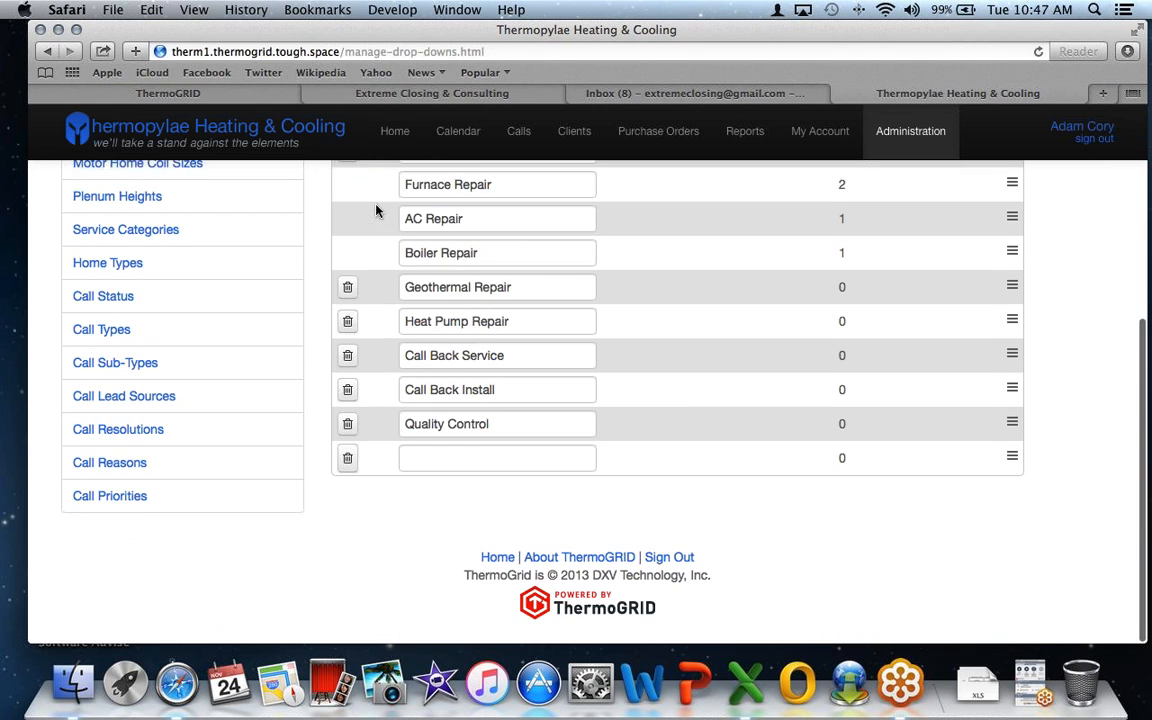
{"action": "left_click", "coordinate": [479, 465]}
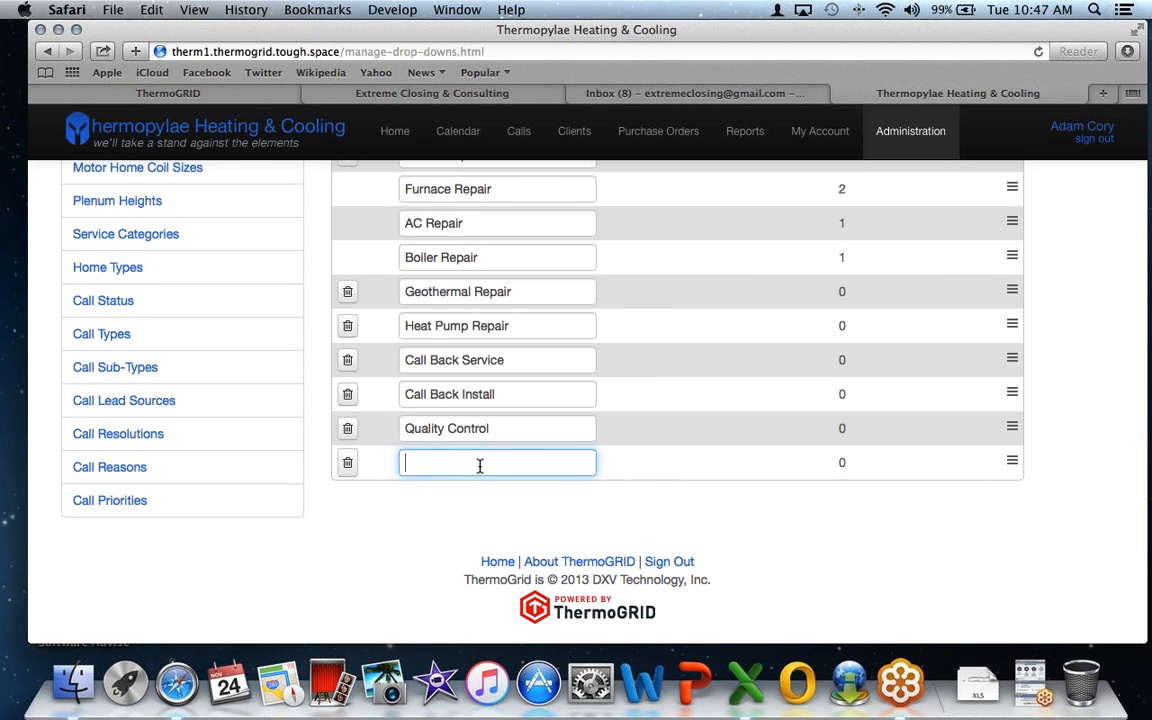
{"action": "type", "text": "Geo Sales"}
{"action": "scroll", "coordinate": [815, 465], "scroll_direction": "up", "scroll_amount": 5}
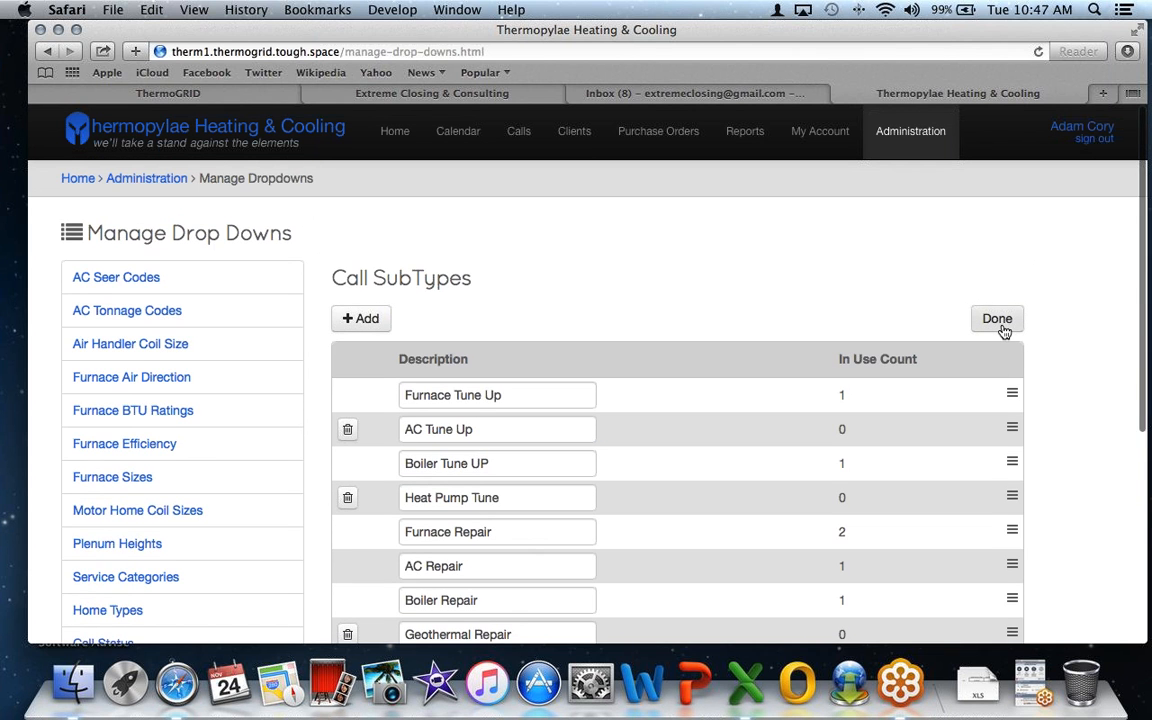
{"action": "scroll", "coordinate": [1001, 323], "scroll_direction": "down", "scroll_amount": 2}
{"action": "scroll", "coordinate": [1001, 322], "scroll_direction": "down", "scroll_amount": 3}
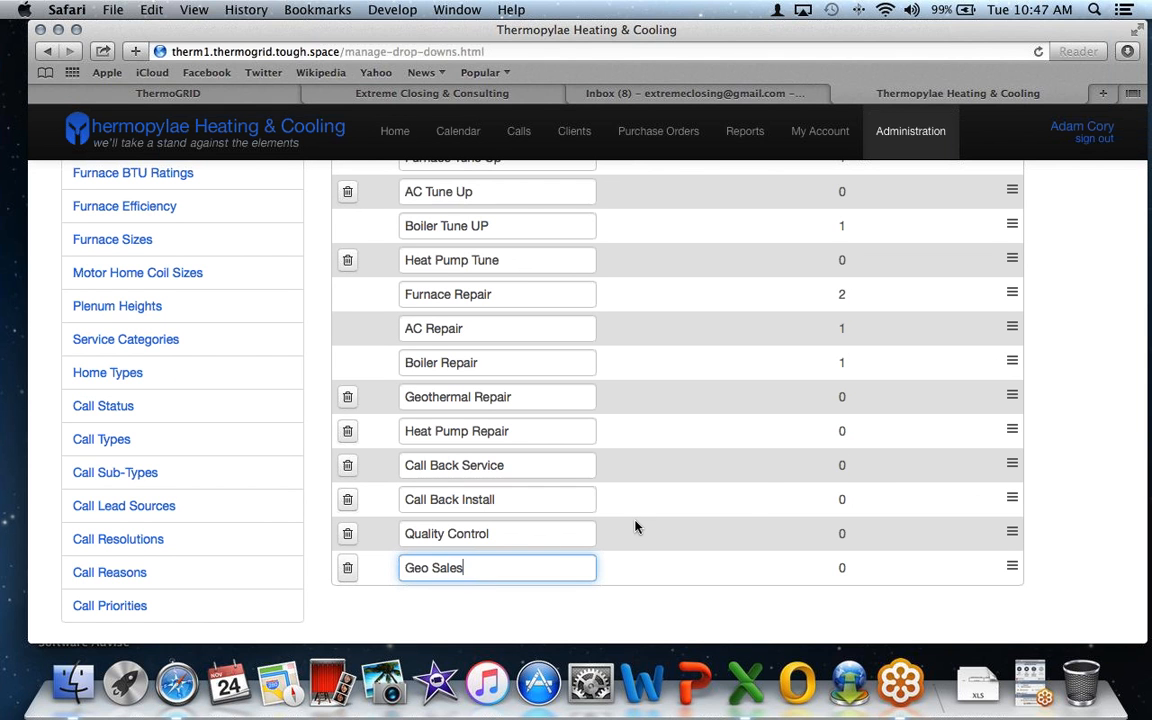
{"action": "left_click", "coordinate": [348, 569]}
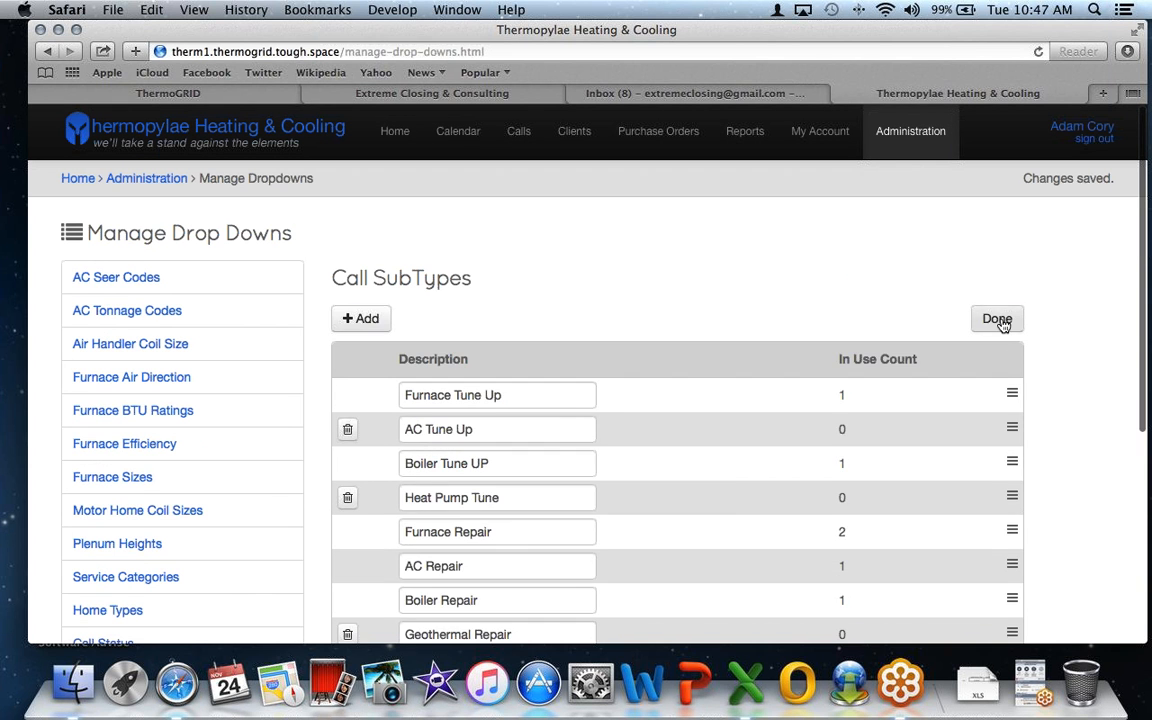
{"action": "left_click", "coordinate": [1000, 322]}
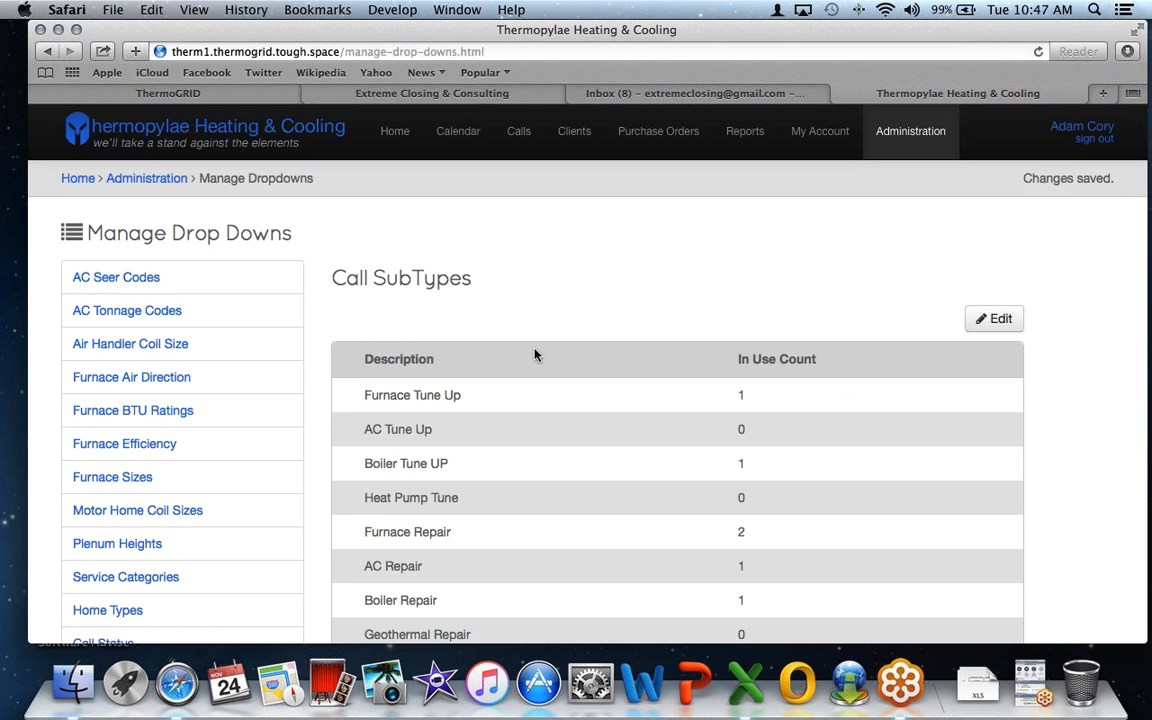
{"action": "scroll", "coordinate": [535, 355], "scroll_direction": "down", "scroll_amount": 5}
{"action": "scroll", "coordinate": [536, 345], "scroll_direction": "up", "scroll_amount": 3}
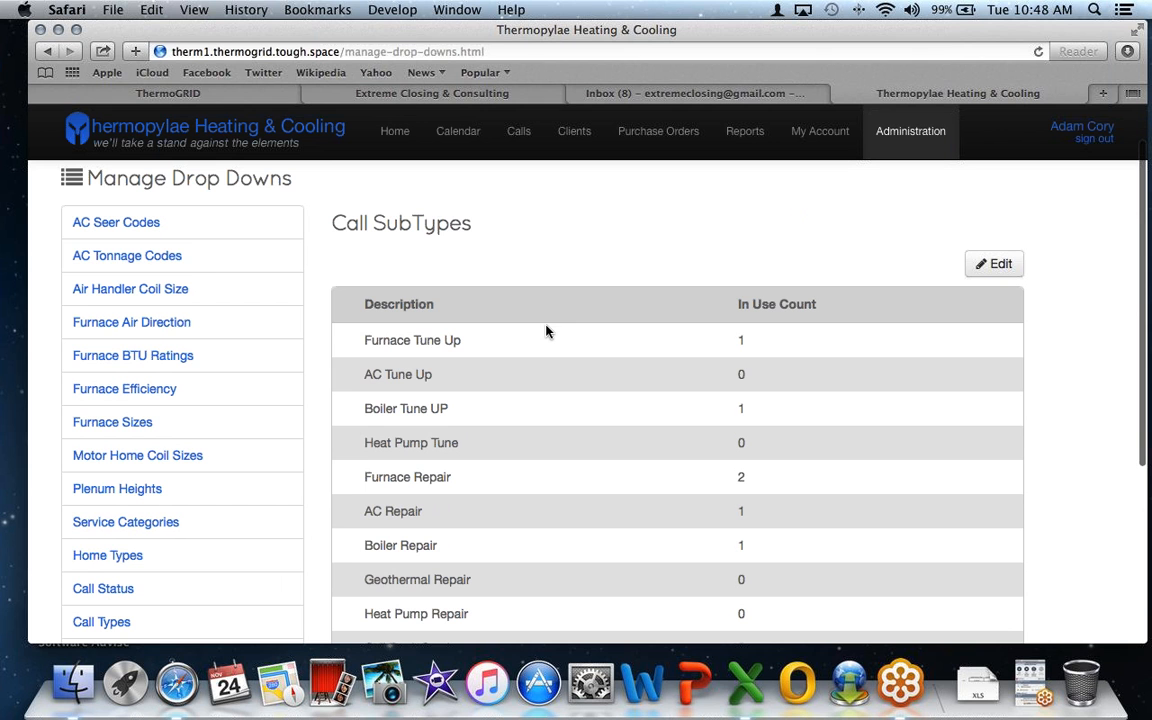
{"action": "scroll", "coordinate": [546, 332], "scroll_direction": "up", "scroll_amount": 1}
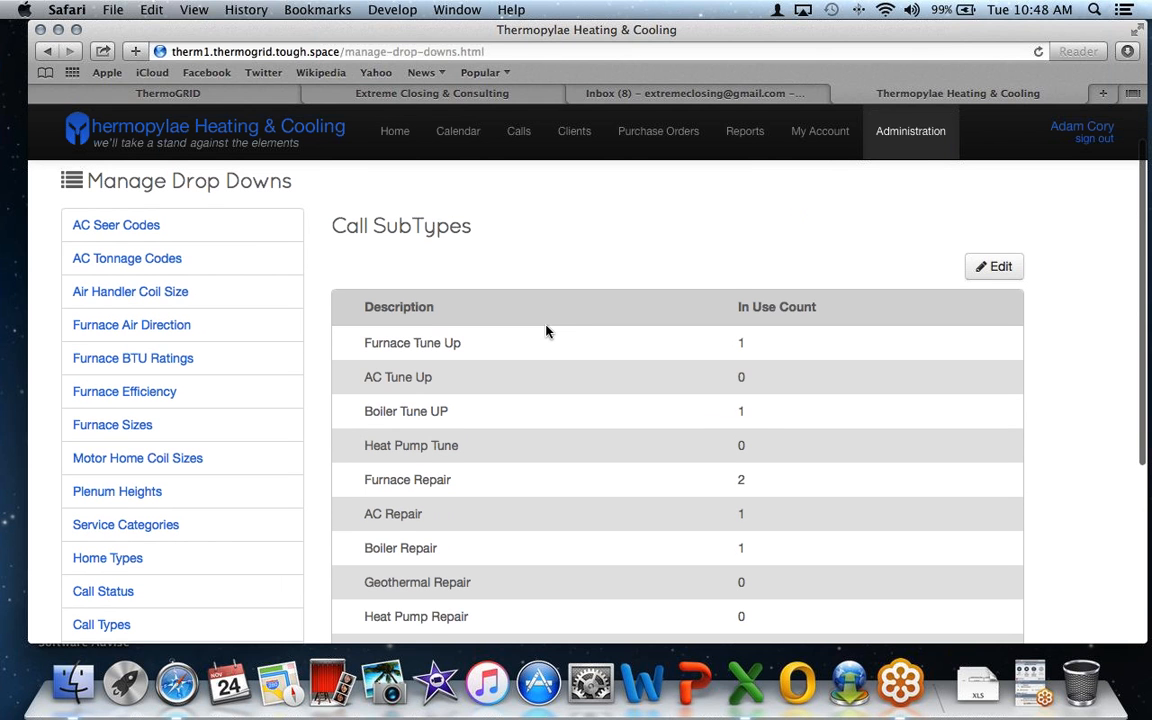
{"action": "scroll", "coordinate": [546, 332], "scroll_direction": "up", "scroll_amount": 3}
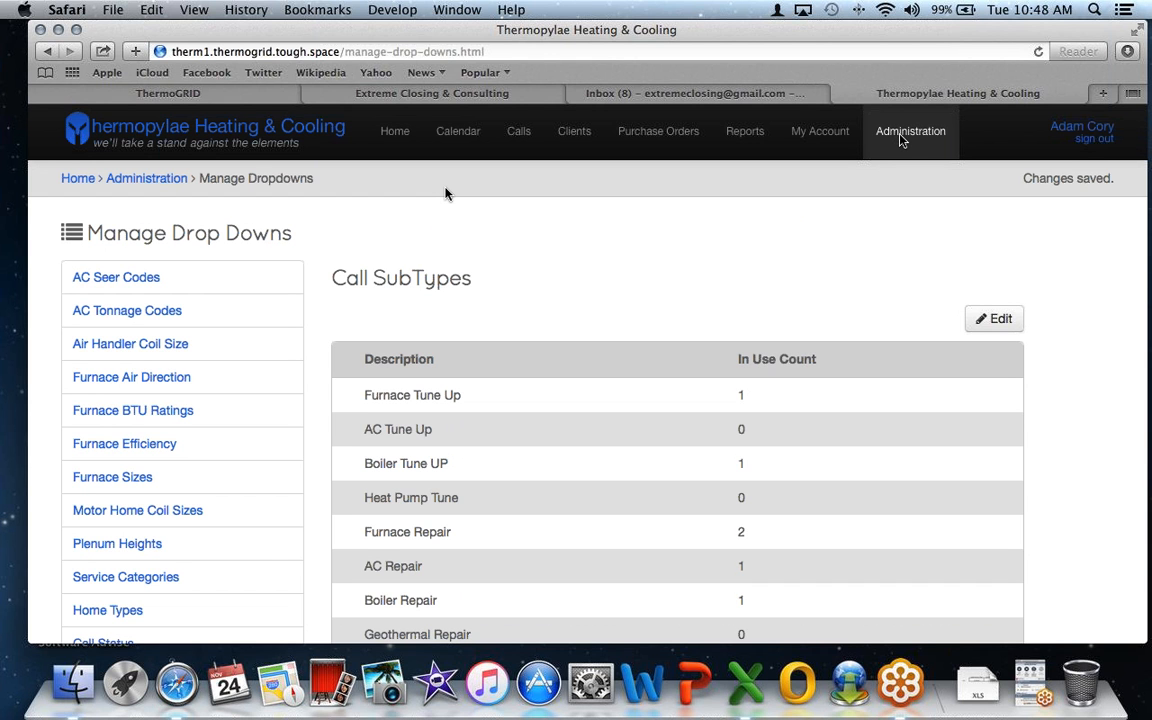
- On the ThermoGRID site, open Reports and sign in with the saved login
{"action": "left_click", "coordinate": [238, 96]}
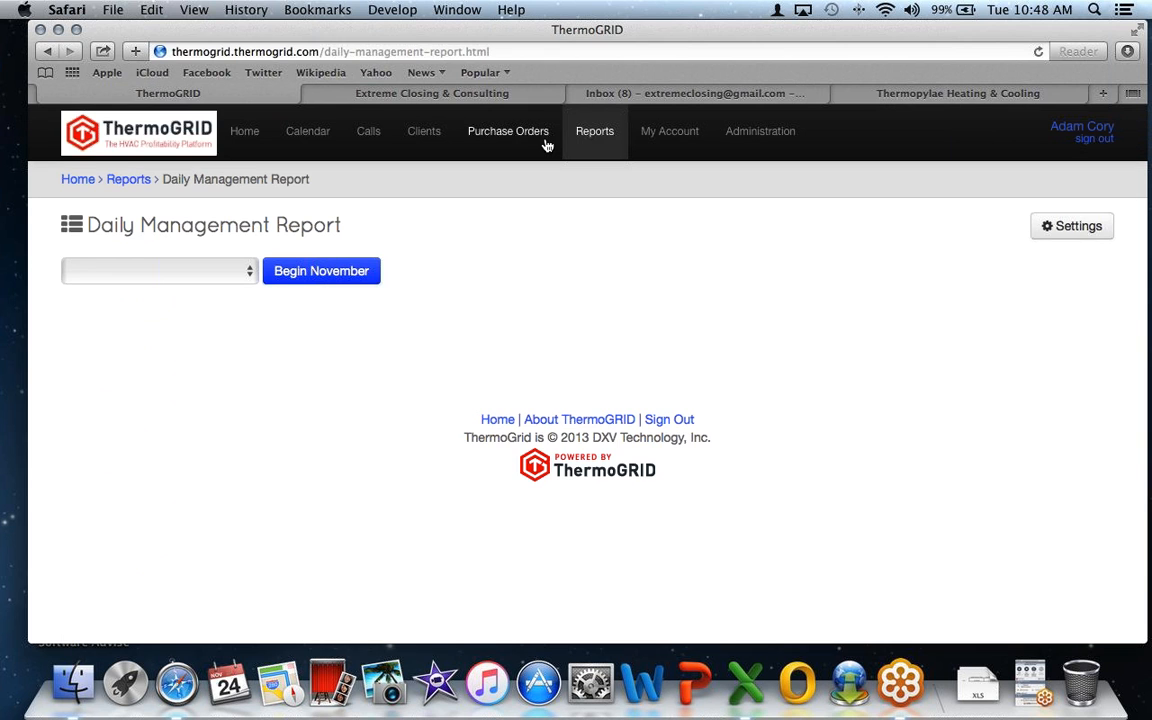
{"action": "left_click", "coordinate": [601, 133]}
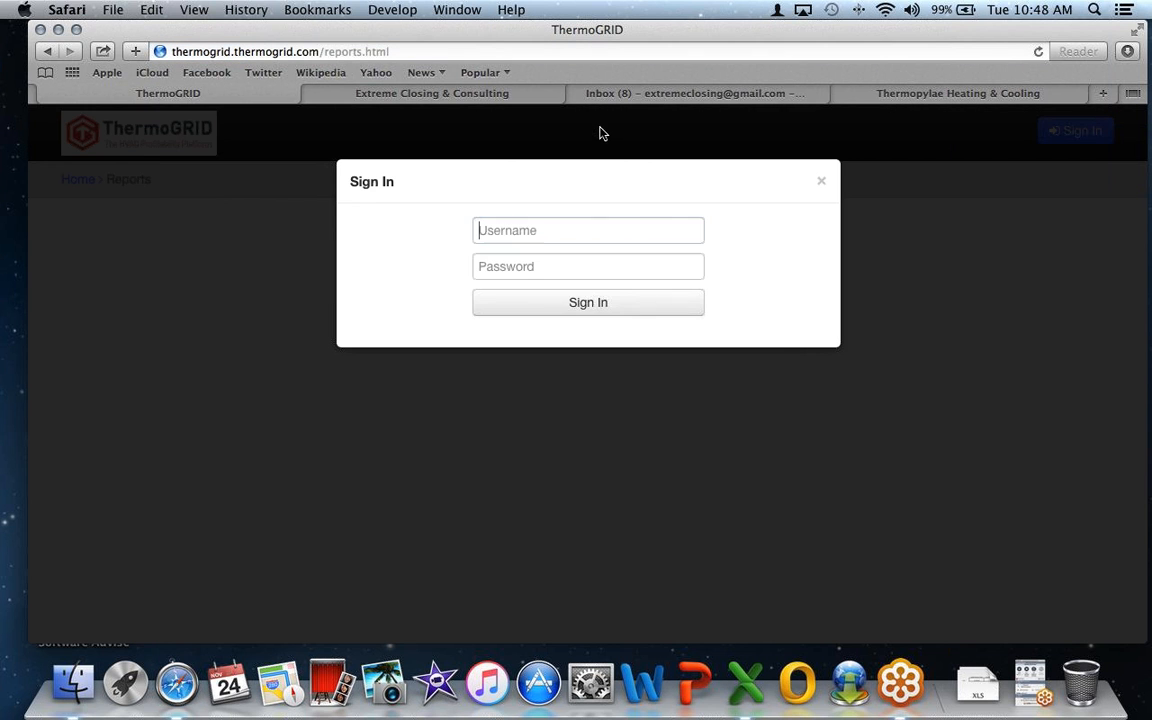
{"action": "left_click", "coordinate": [525, 231]}
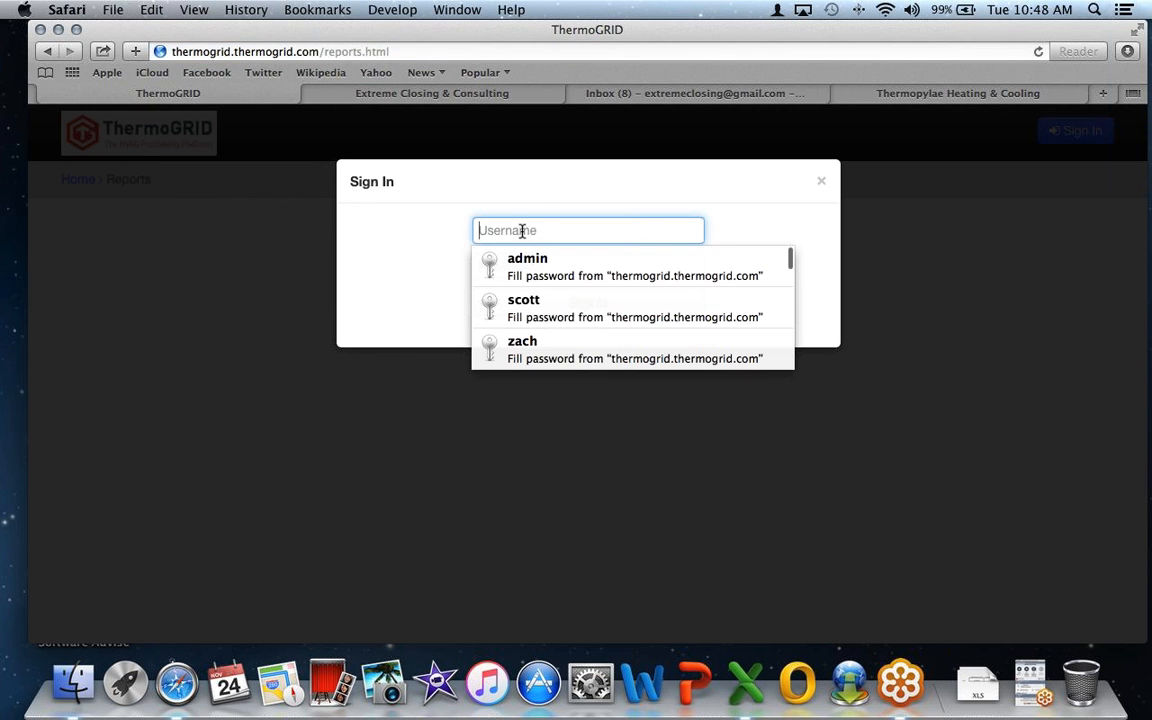
{"action": "left_click", "coordinate": [522, 257]}
{"action": "left_click", "coordinate": [522, 301]}
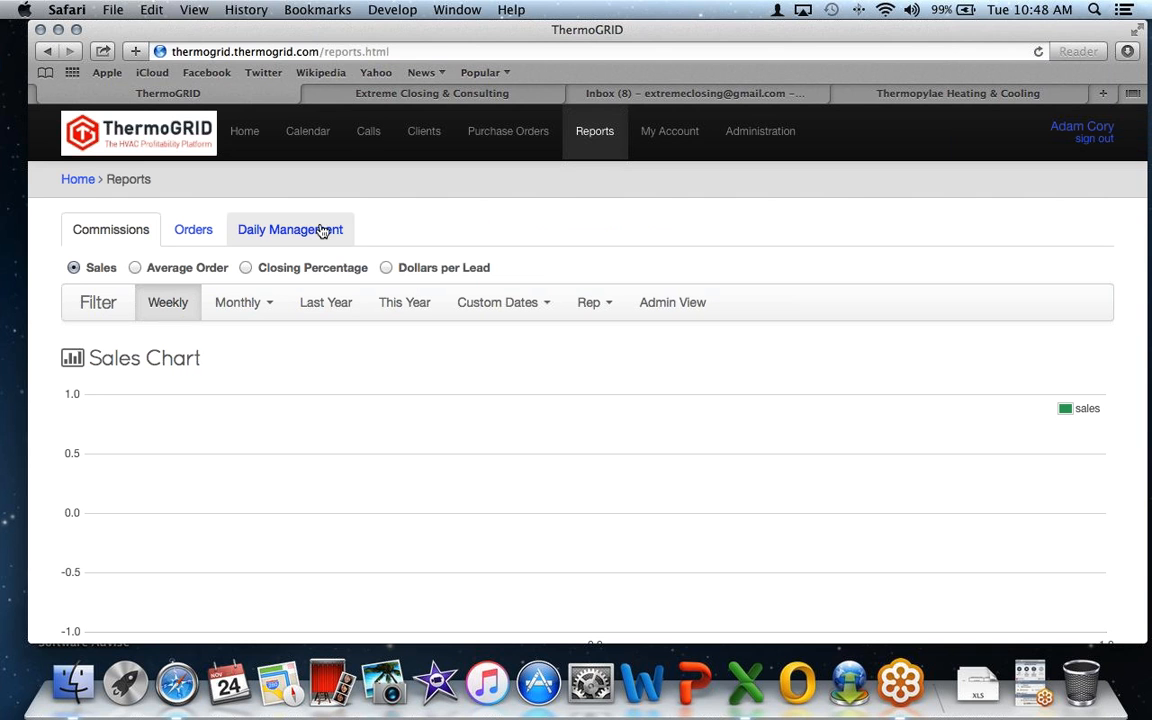
- Open the Daily Management report and begin November 2015
{"action": "left_click", "coordinate": [272, 234]}
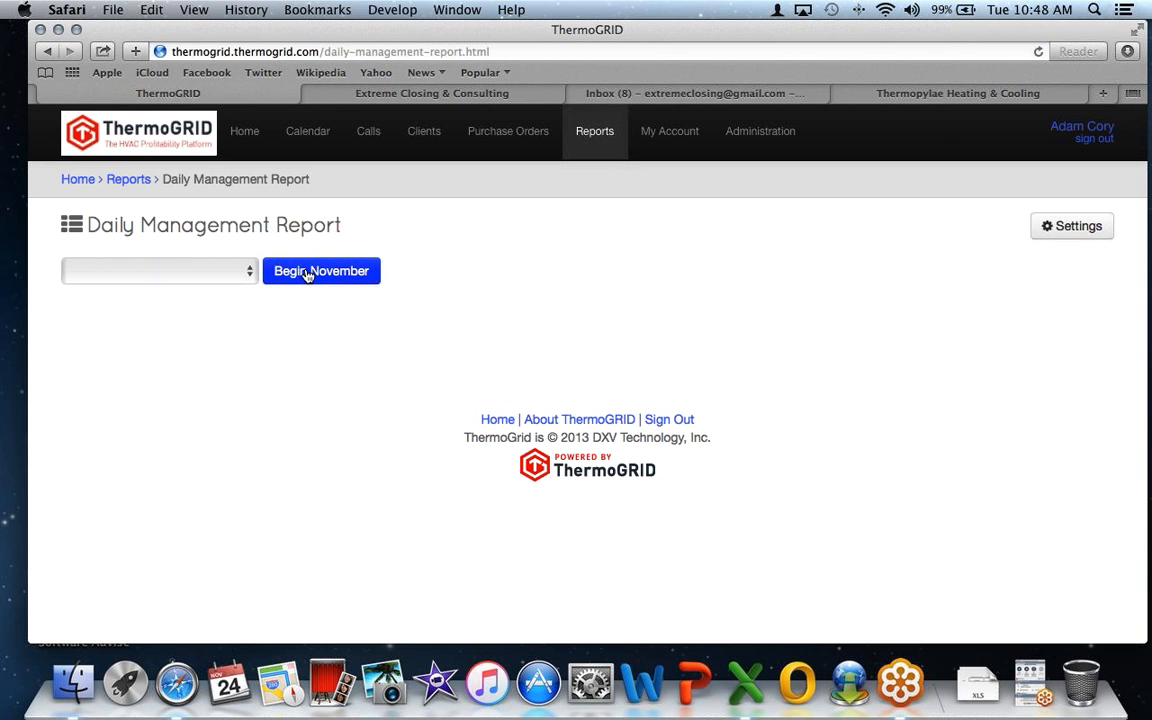
{"action": "left_click", "coordinate": [307, 273]}
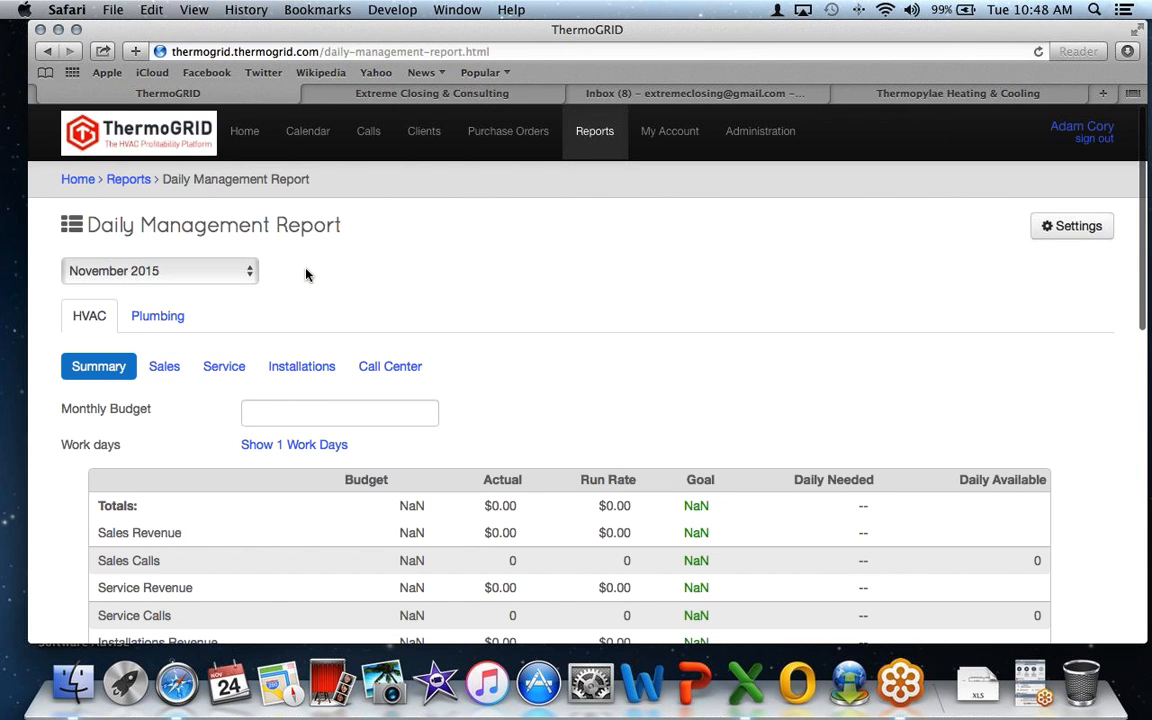
{"action": "scroll", "coordinate": [320, 320], "scroll_direction": "down", "scroll_amount": 2}
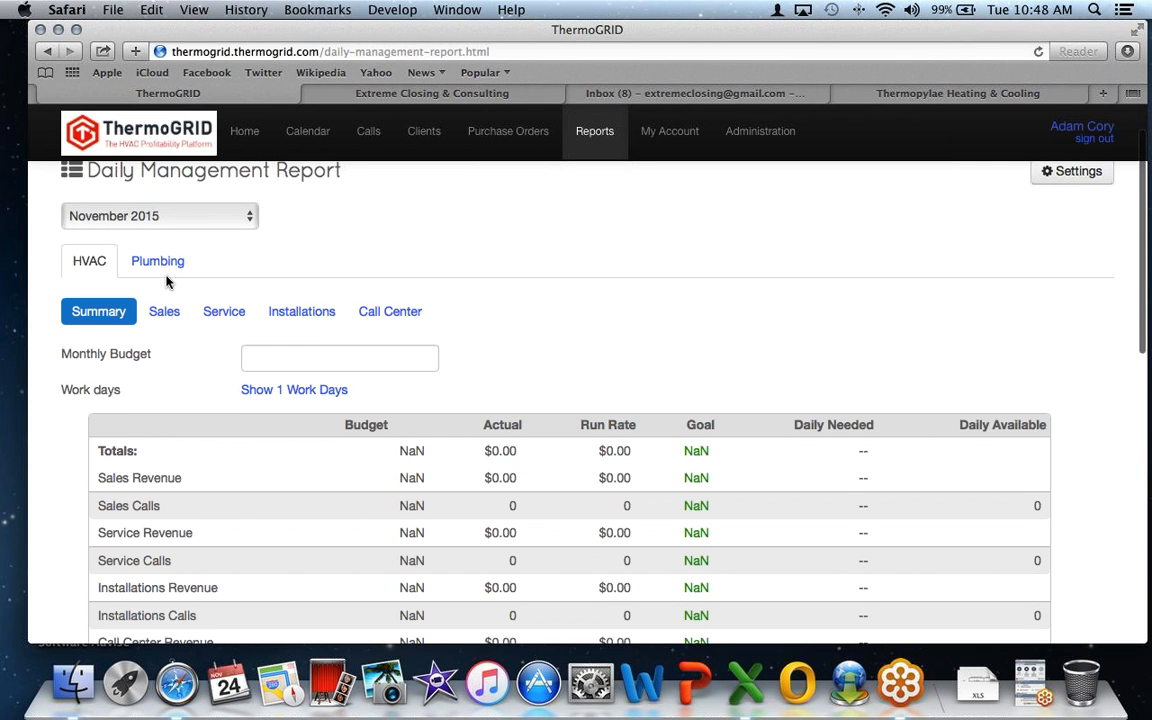
{"action": "scroll", "coordinate": [166, 281], "scroll_direction": "up", "scroll_amount": 2}
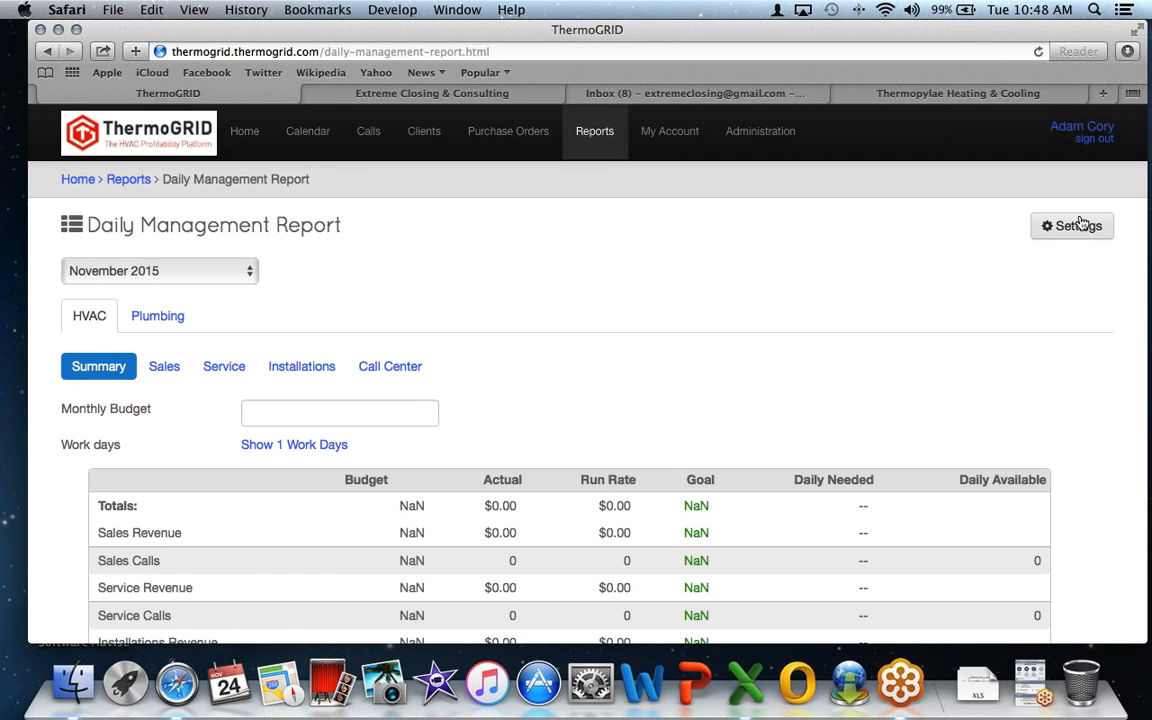
- Open Thermopylae Heating & Cooling's Daily Management report and select the $250,000.00 Monthly Budget
{"action": "left_click", "coordinate": [873, 92]}
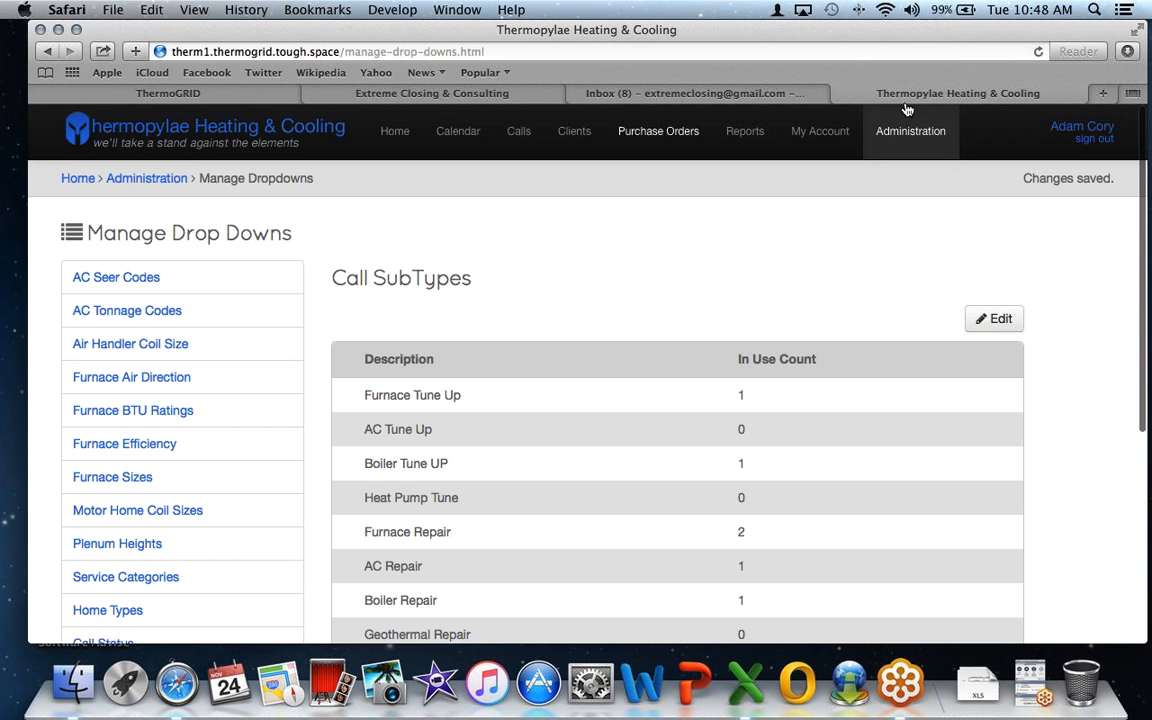
{"action": "left_click", "coordinate": [746, 133]}
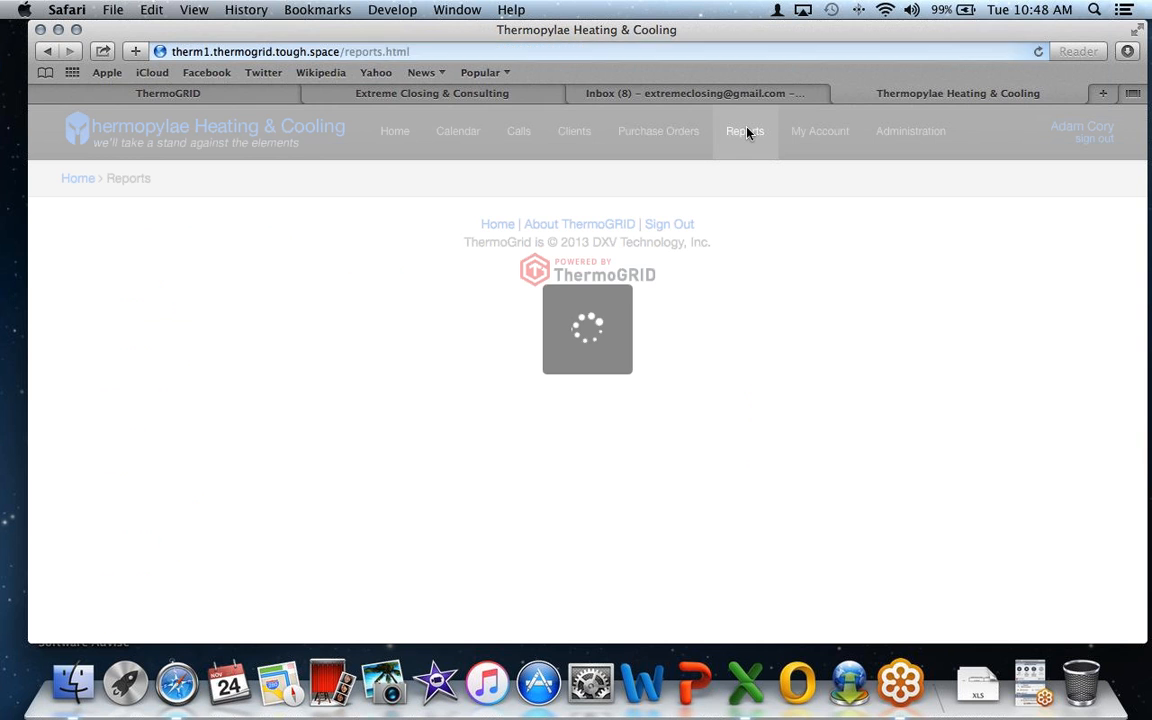
{"action": "left_click", "coordinate": [288, 231]}
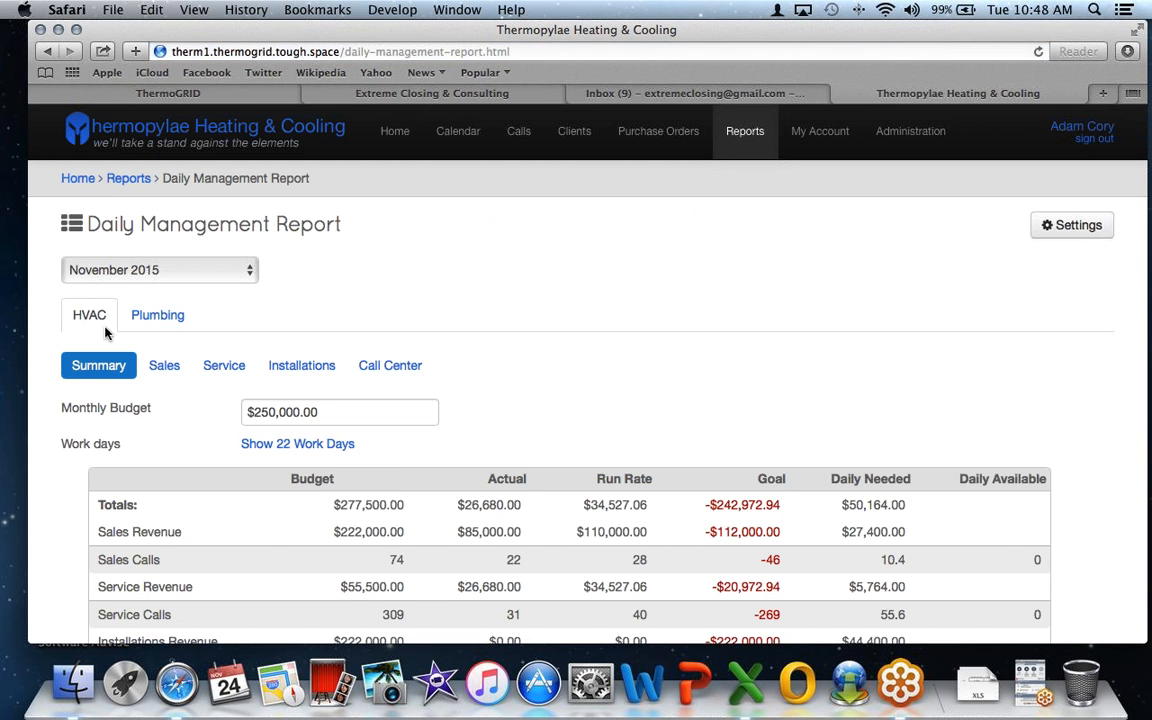
{"action": "scroll", "coordinate": [399, 399], "scroll_direction": "down", "scroll_amount": 1}
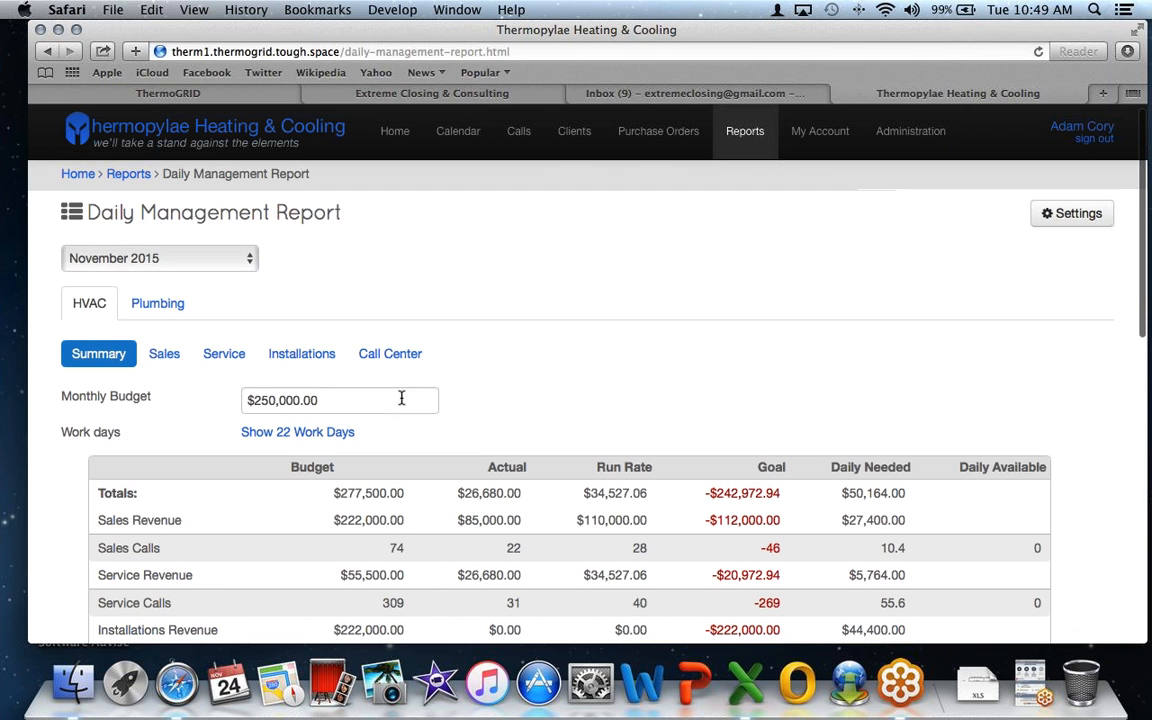
{"action": "left_click", "coordinate": [404, 400]}
{"action": "triple_click", "coordinate": [301, 400]}
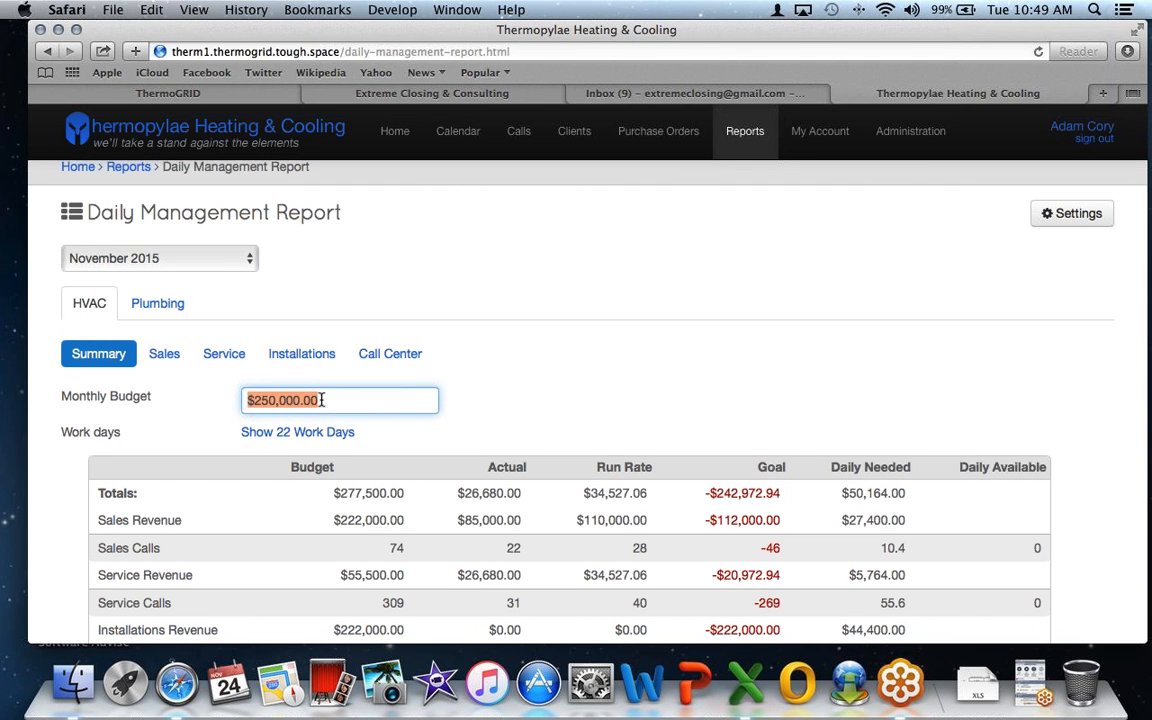
{"action": "left_click_drag", "start_coordinate": [322, 403], "coordinate": [249, 400]}
{"action": "left_click", "coordinate": [1084, 221]}
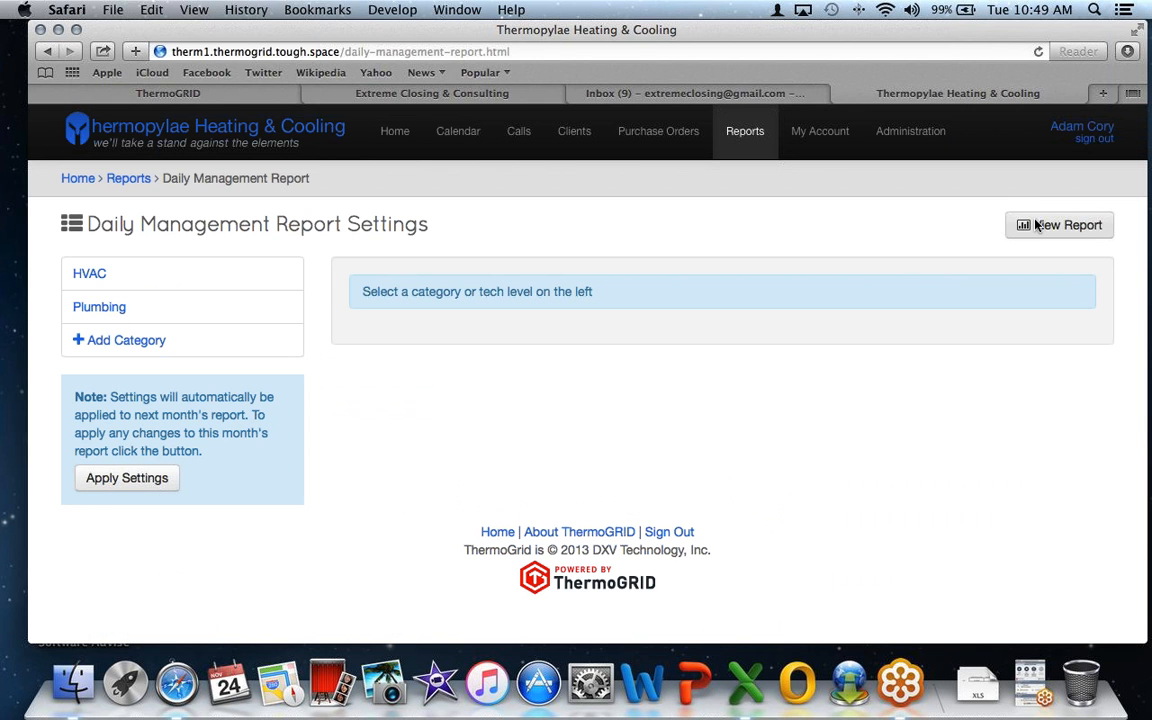
{"action": "left_click", "coordinate": [224, 276]}
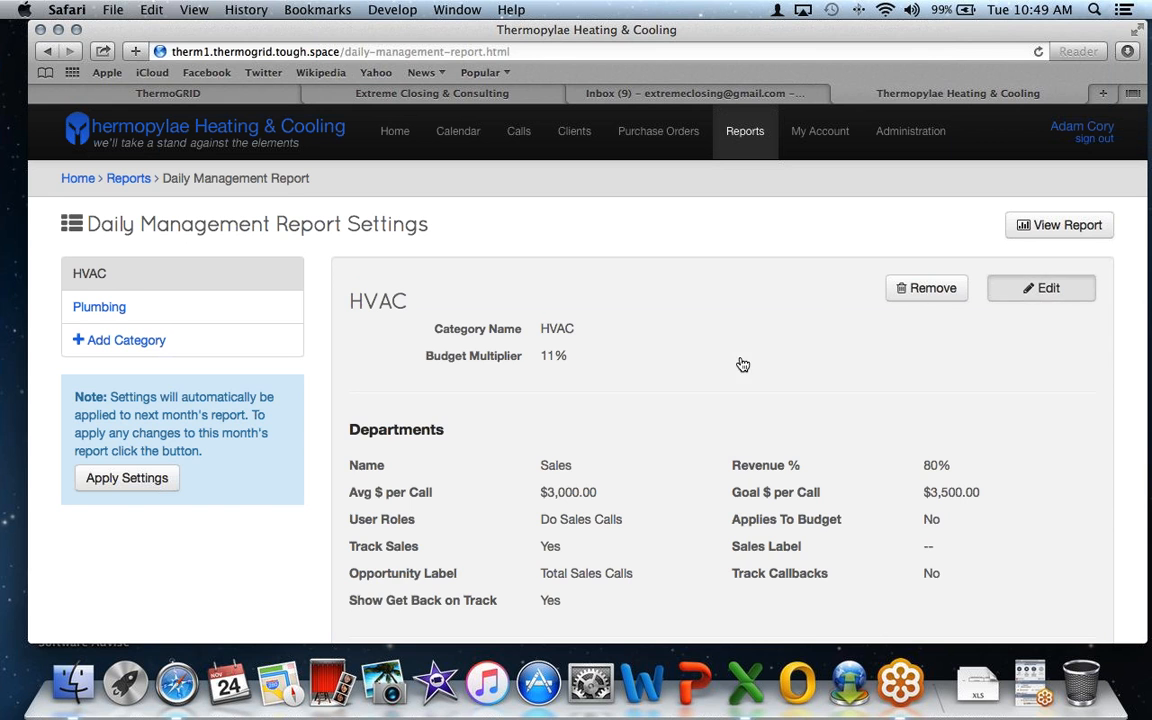
{"action": "scroll", "coordinate": [740, 357], "scroll_direction": "down", "scroll_amount": 2}
{"action": "left_click_drag", "start_coordinate": [588, 285], "coordinate": [540, 289]}
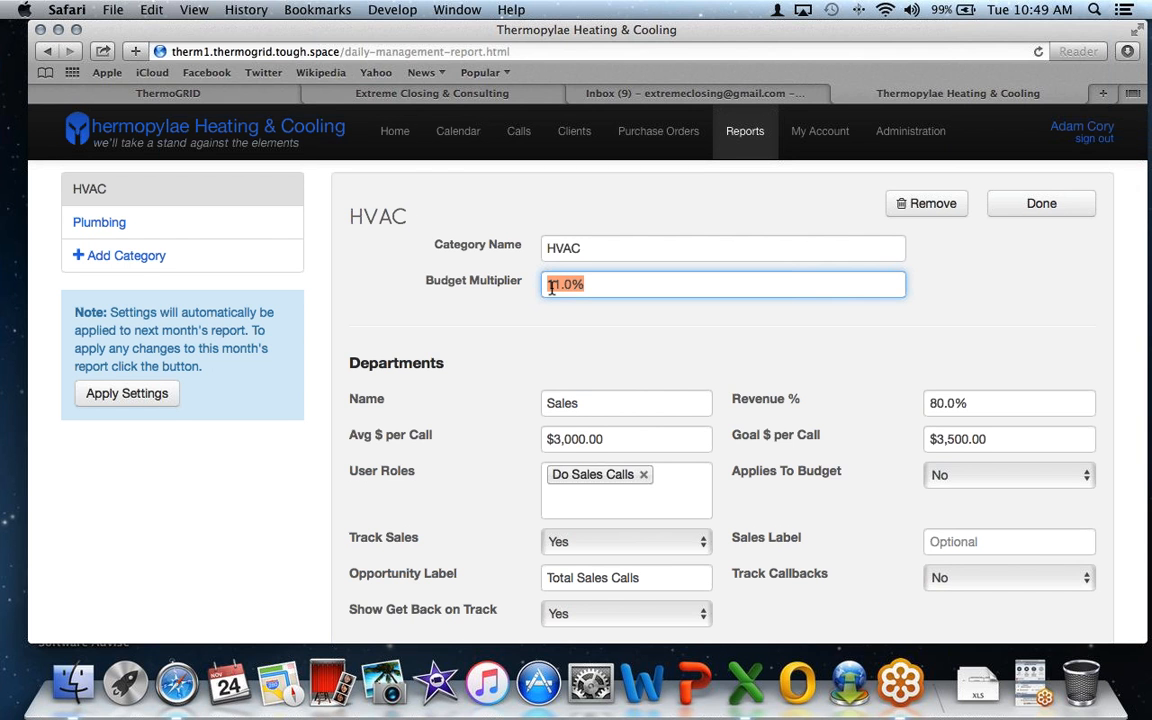
{"action": "scroll", "coordinate": [551, 288], "scroll_direction": "down", "scroll_amount": 1}
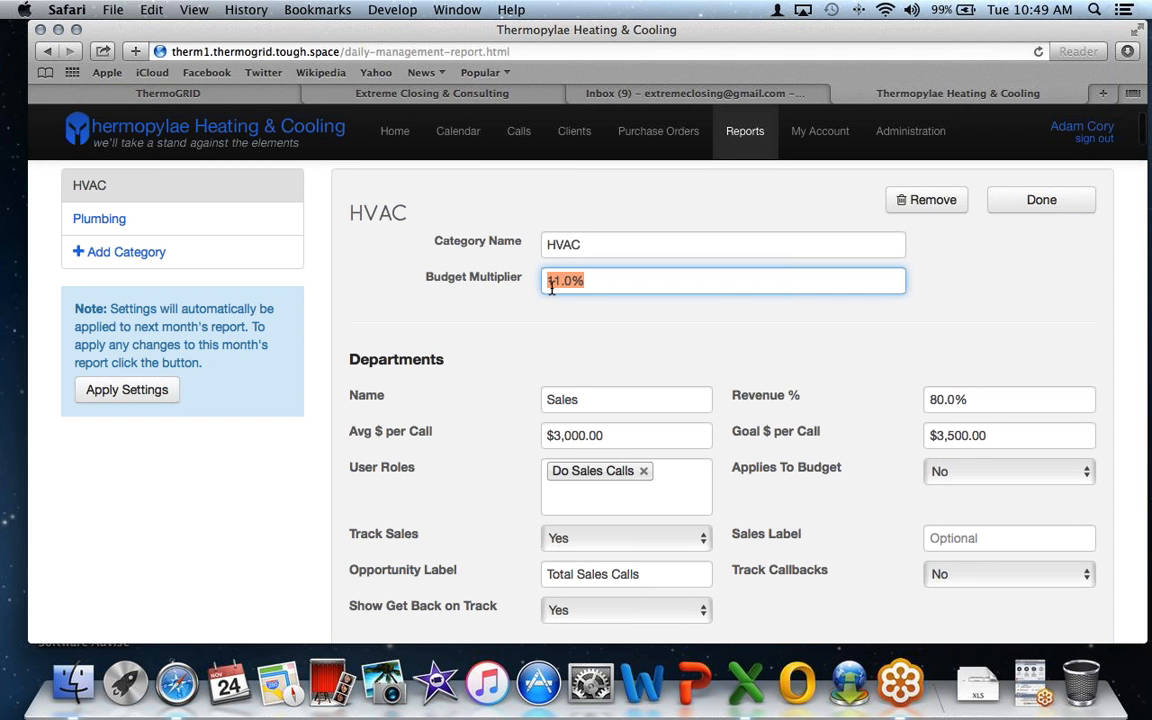
{"action": "scroll", "coordinate": [540, 288], "scroll_direction": "down", "scroll_amount": 2}
{"action": "left_click_drag", "start_coordinate": [463, 265], "coordinate": [343, 262]}
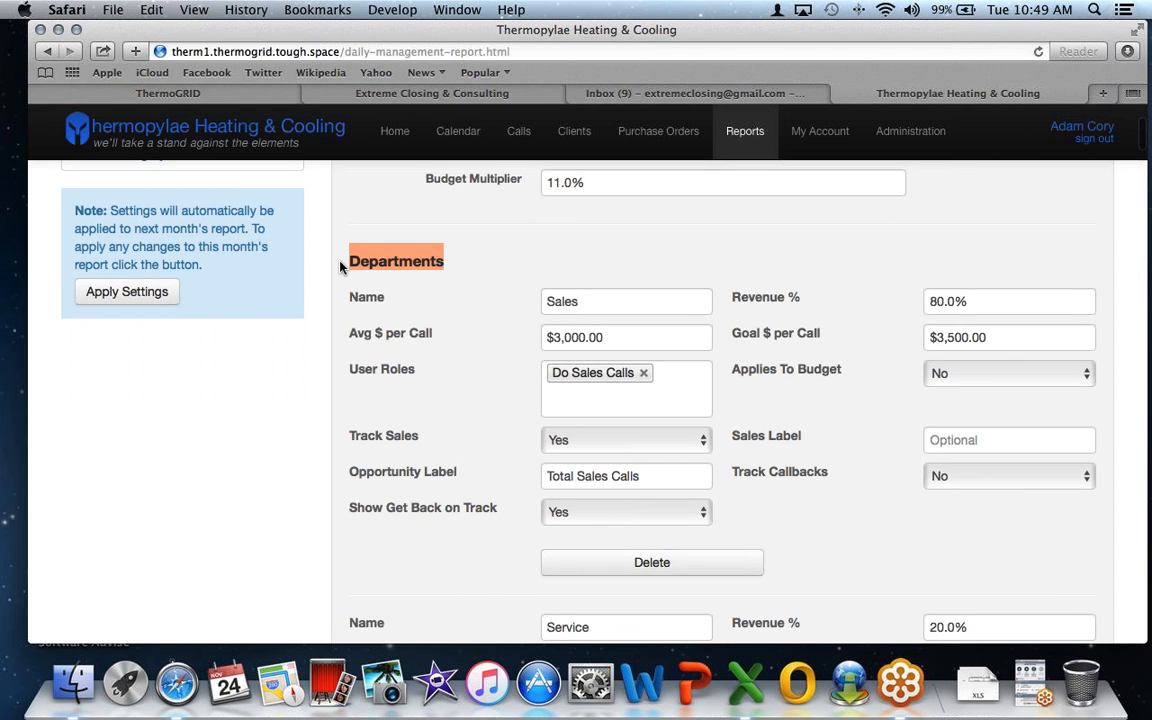
{"action": "scroll", "coordinate": [341, 265], "scroll_direction": "down", "scroll_amount": 2}
{"action": "left_click", "coordinate": [588, 263]}
{"action": "left_click_drag", "start_coordinate": [588, 263], "coordinate": [545, 259]}
{"action": "left_click", "coordinate": [625, 299]}
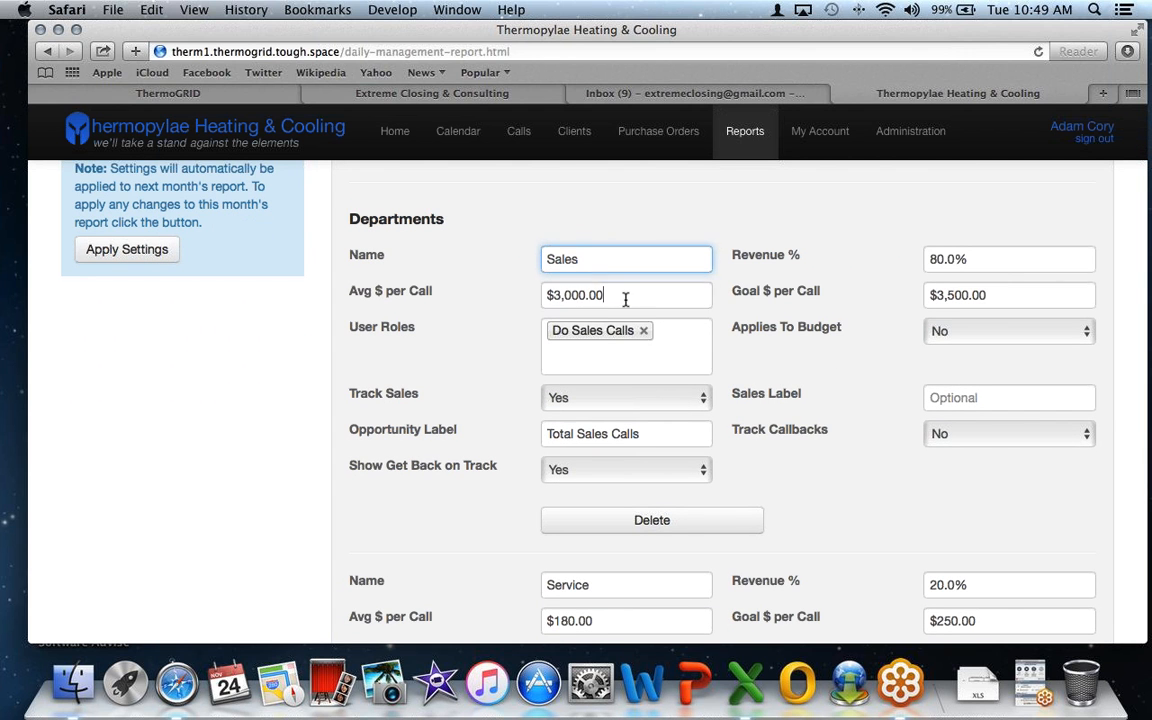
{"action": "left_click_drag", "start_coordinate": [625, 299], "coordinate": [546, 295]}
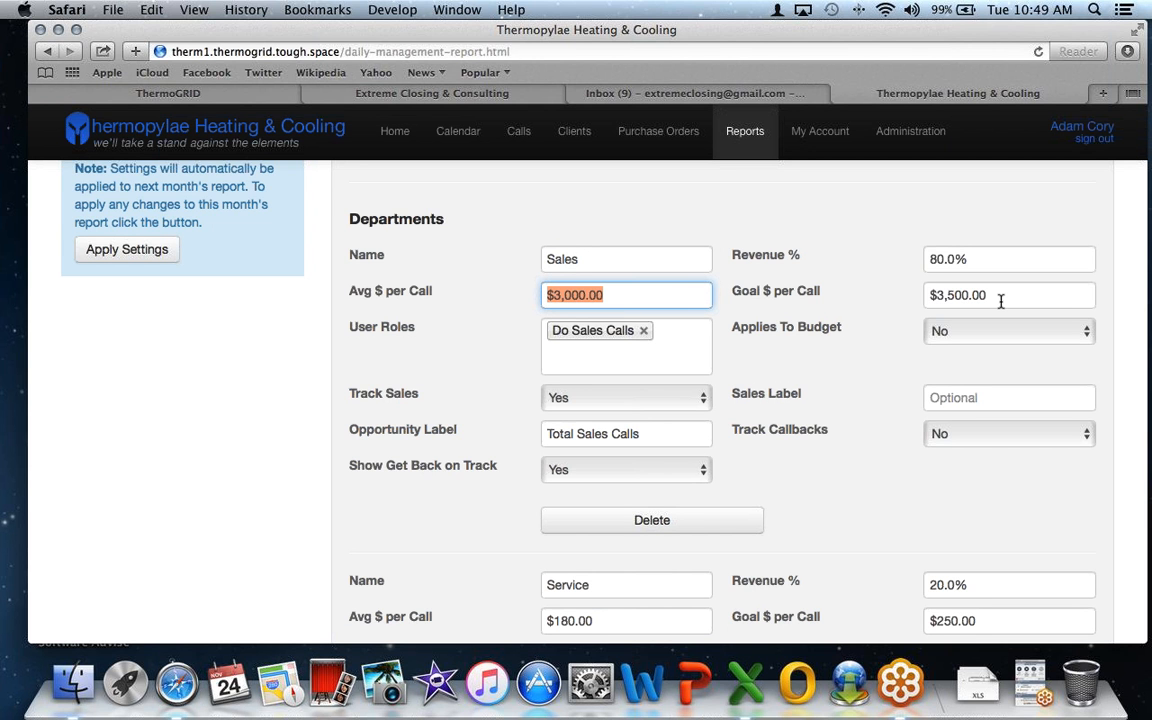
{"action": "left_click_drag", "start_coordinate": [990, 296], "coordinate": [913, 360]}
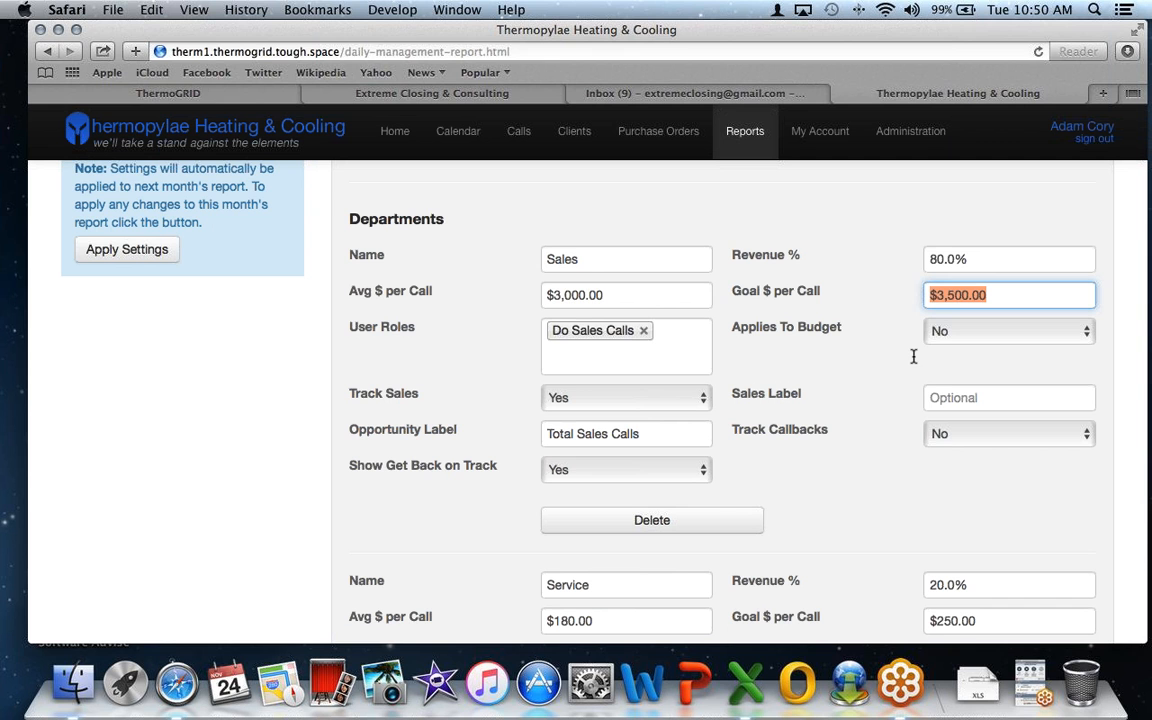
{"action": "left_click", "coordinate": [979, 259]}
{"action": "left_click_drag", "start_coordinate": [977, 258], "coordinate": [840, 258]}
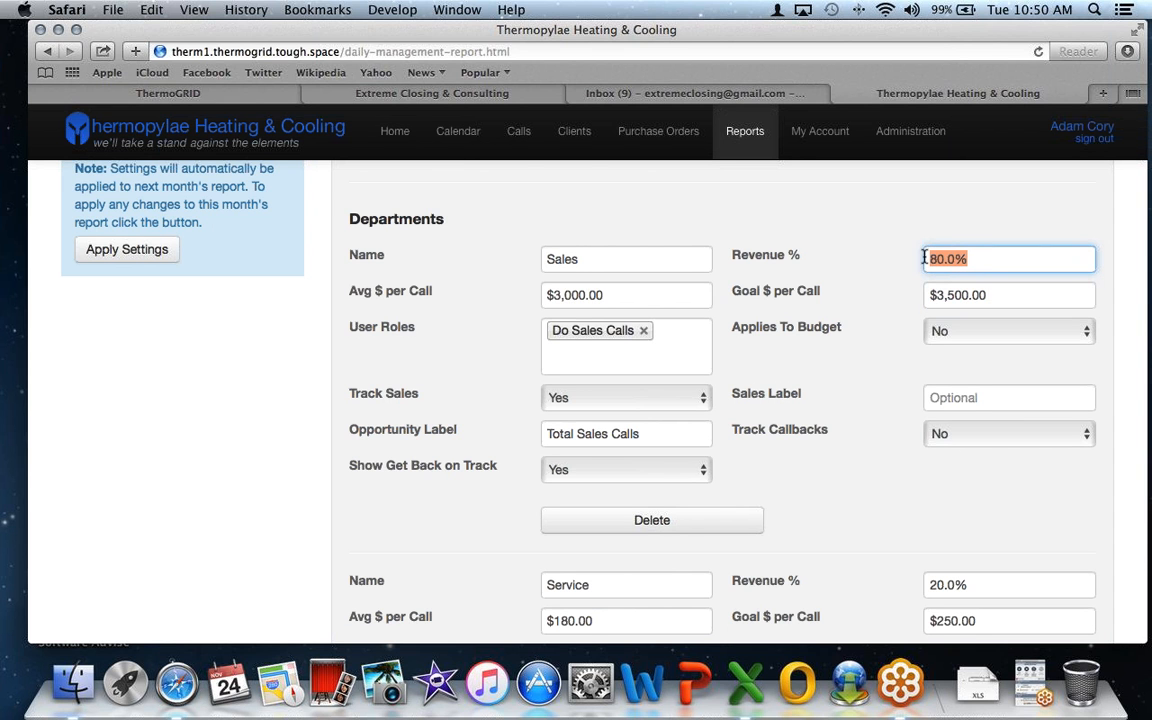
{"action": "left_click", "coordinate": [966, 337]}
{"action": "left_click", "coordinate": [935, 334]}
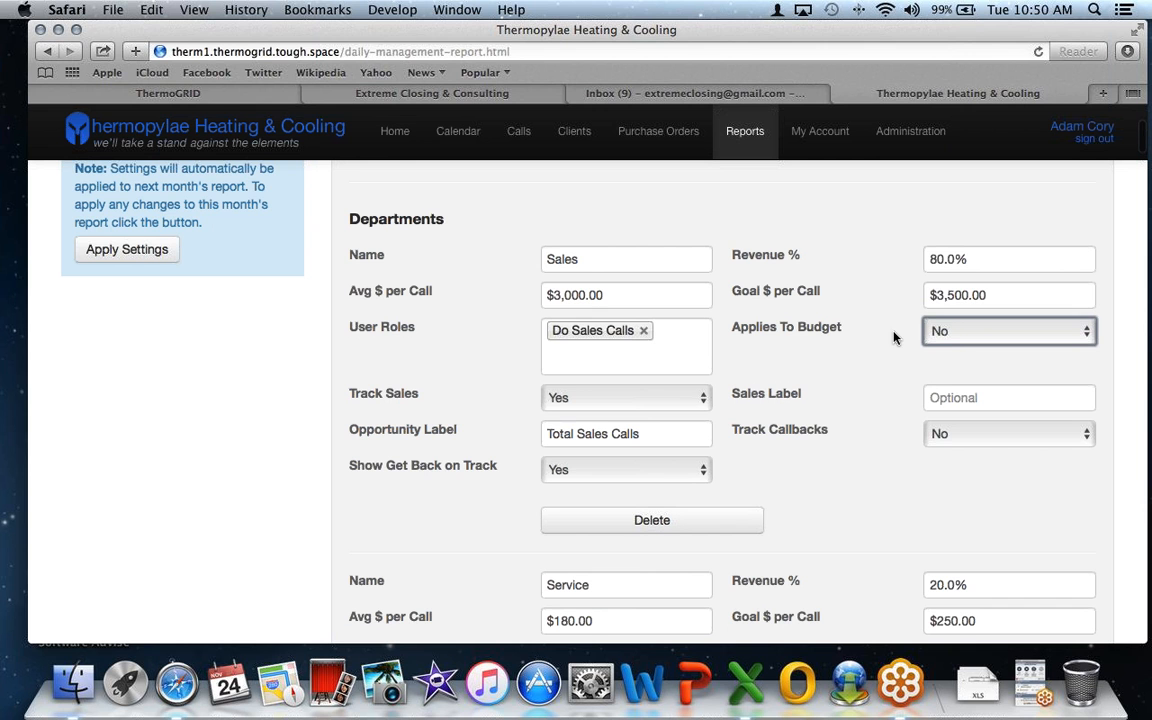
{"action": "left_click", "coordinate": [958, 334]}
{"action": "left_click", "coordinate": [958, 334]}
{"action": "scroll", "coordinate": [880, 337], "scroll_direction": "down", "scroll_amount": 1}
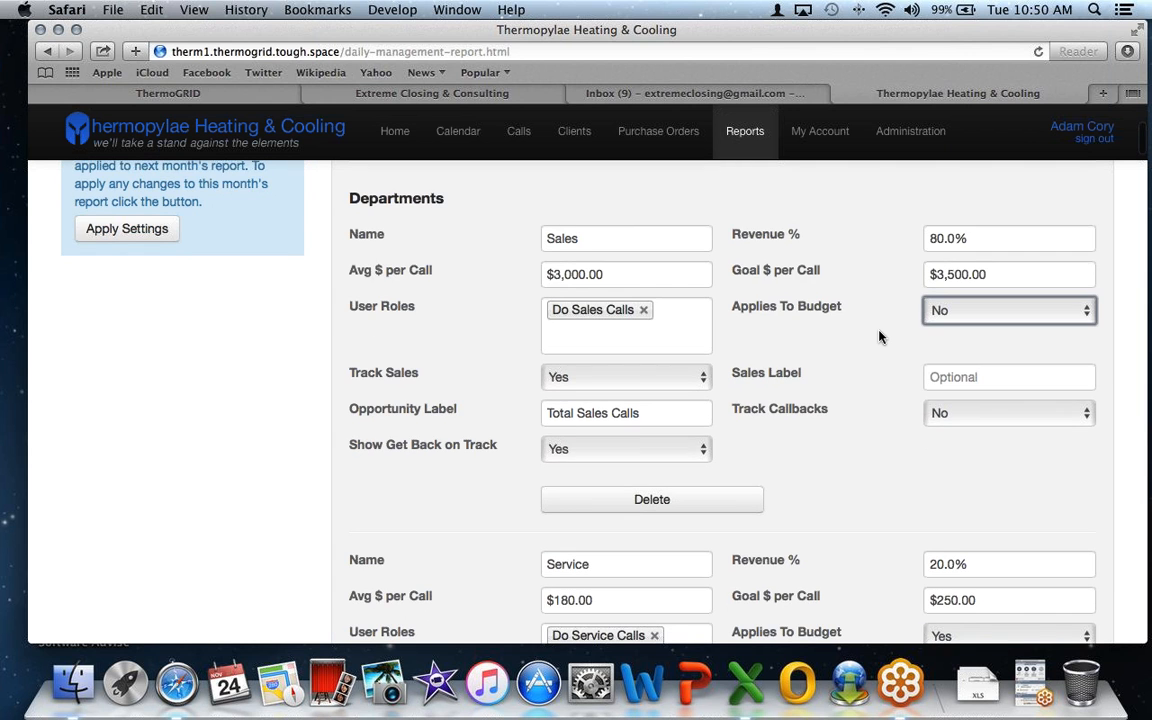
{"action": "scroll", "coordinate": [880, 337], "scroll_direction": "down", "scroll_amount": 3}
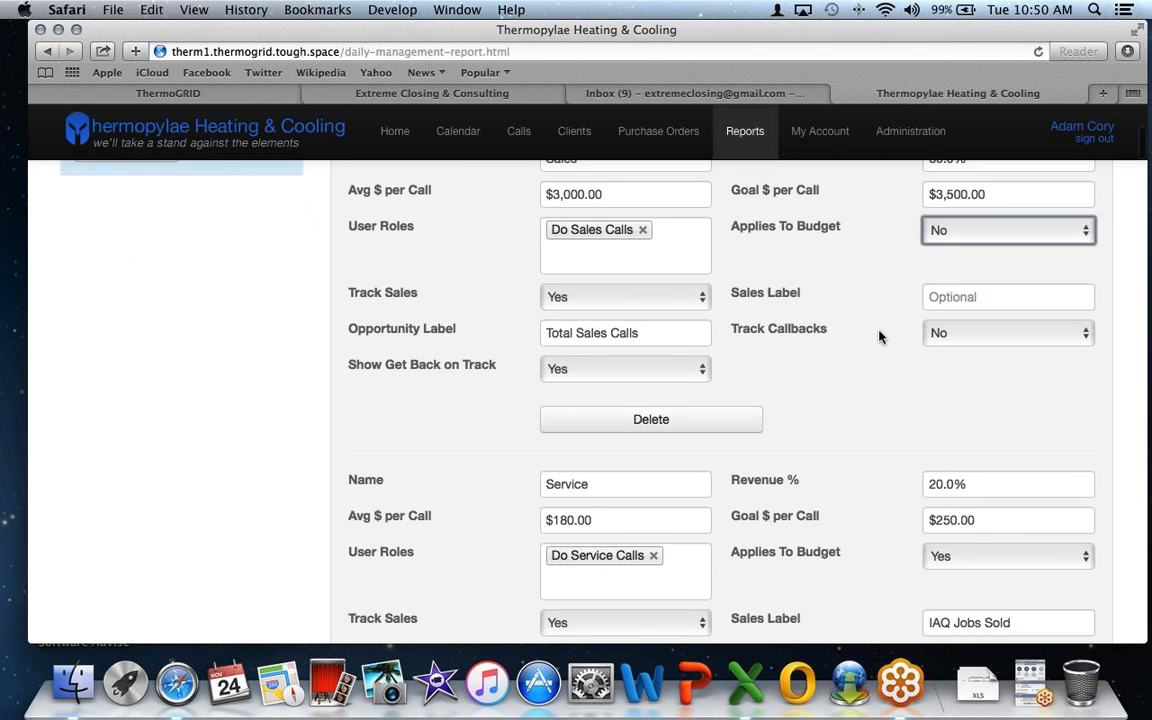
{"action": "scroll", "coordinate": [880, 337], "scroll_direction": "up", "scroll_amount": 3}
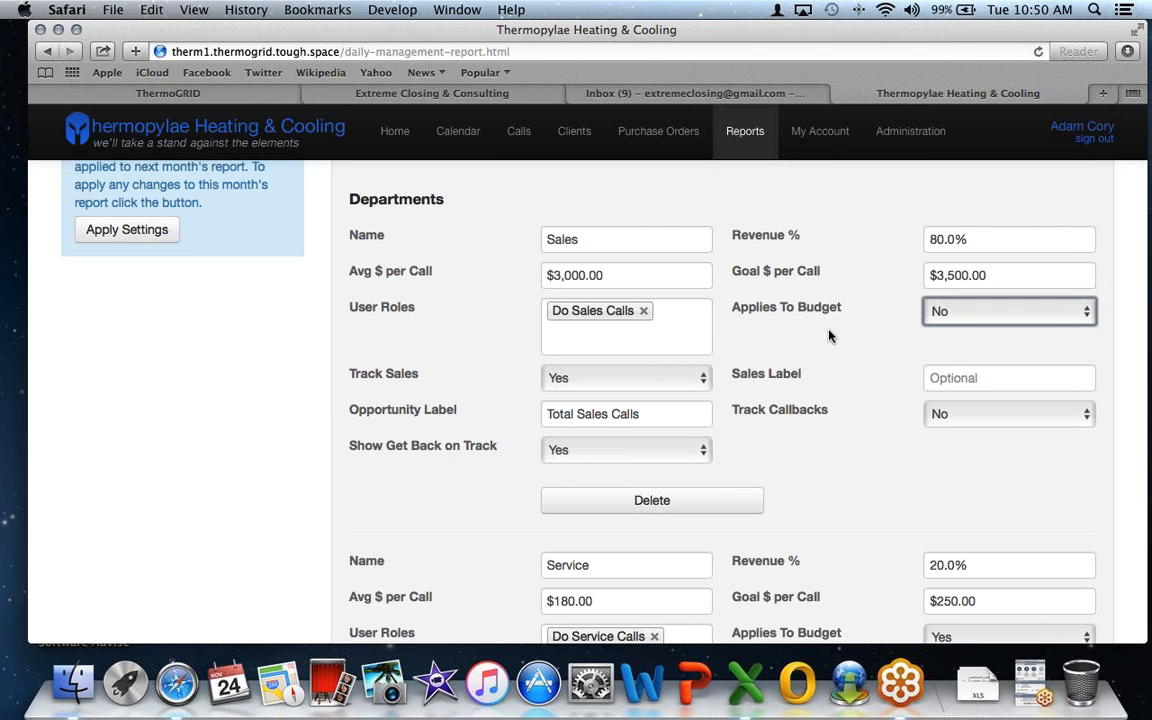
{"action": "left_click", "coordinate": [692, 327]}
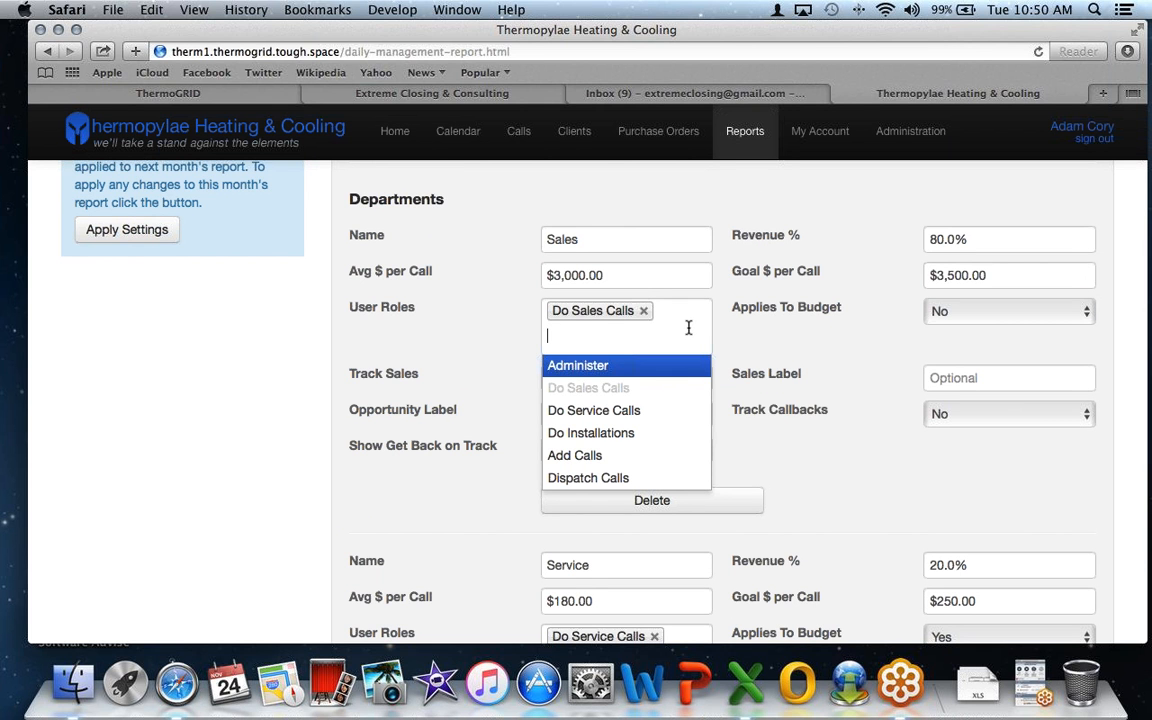
{"action": "left_click", "coordinate": [527, 328]}
{"action": "scroll", "coordinate": [629, 326], "scroll_direction": "down", "scroll_amount": 3}
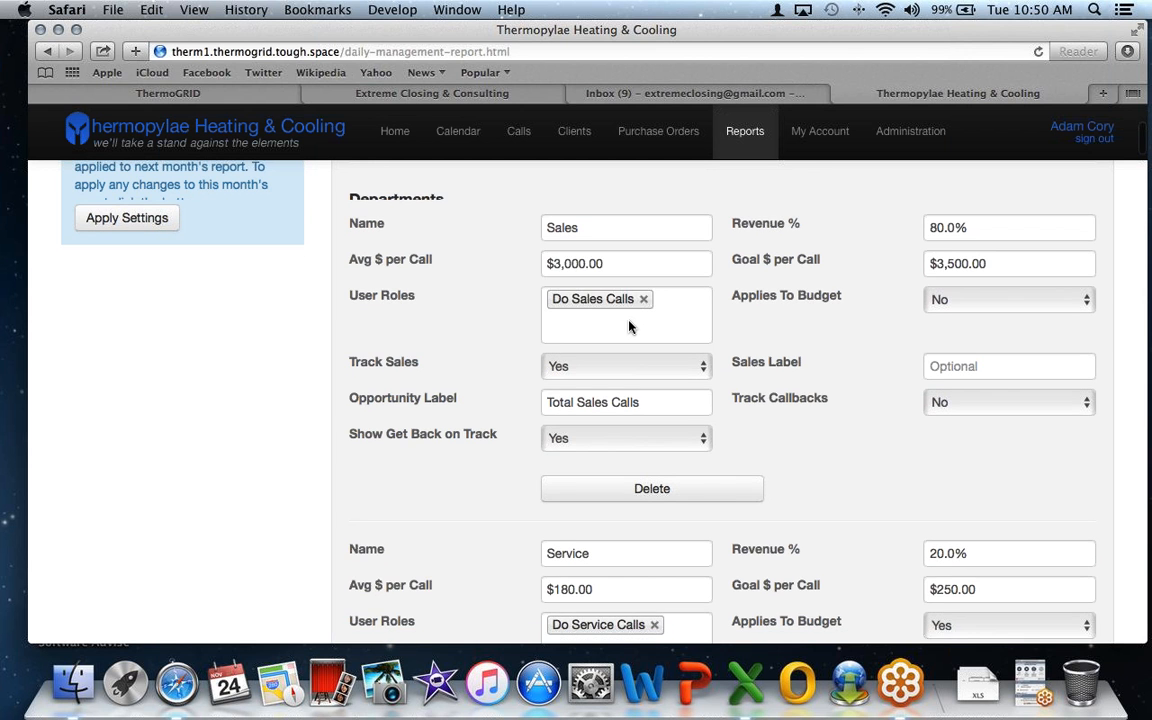
{"action": "left_click", "coordinate": [574, 313]}
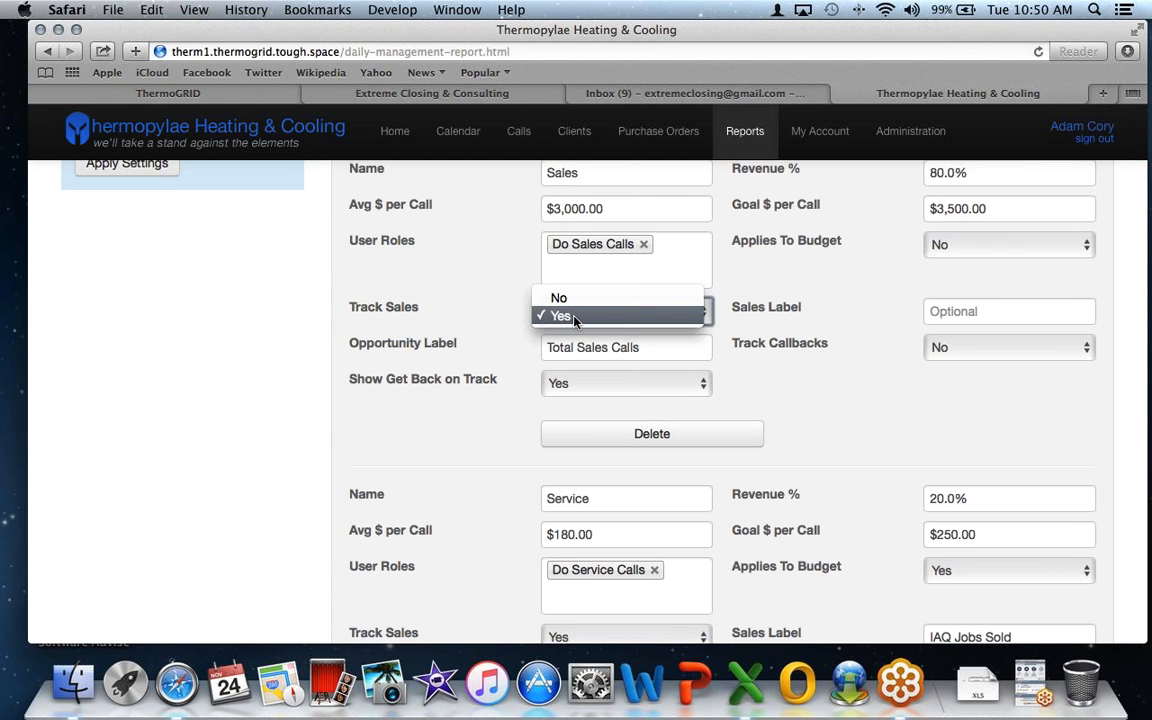
{"action": "left_click", "coordinate": [575, 317]}
{"action": "scroll", "coordinate": [614, 326], "scroll_direction": "down", "scroll_amount": 1}
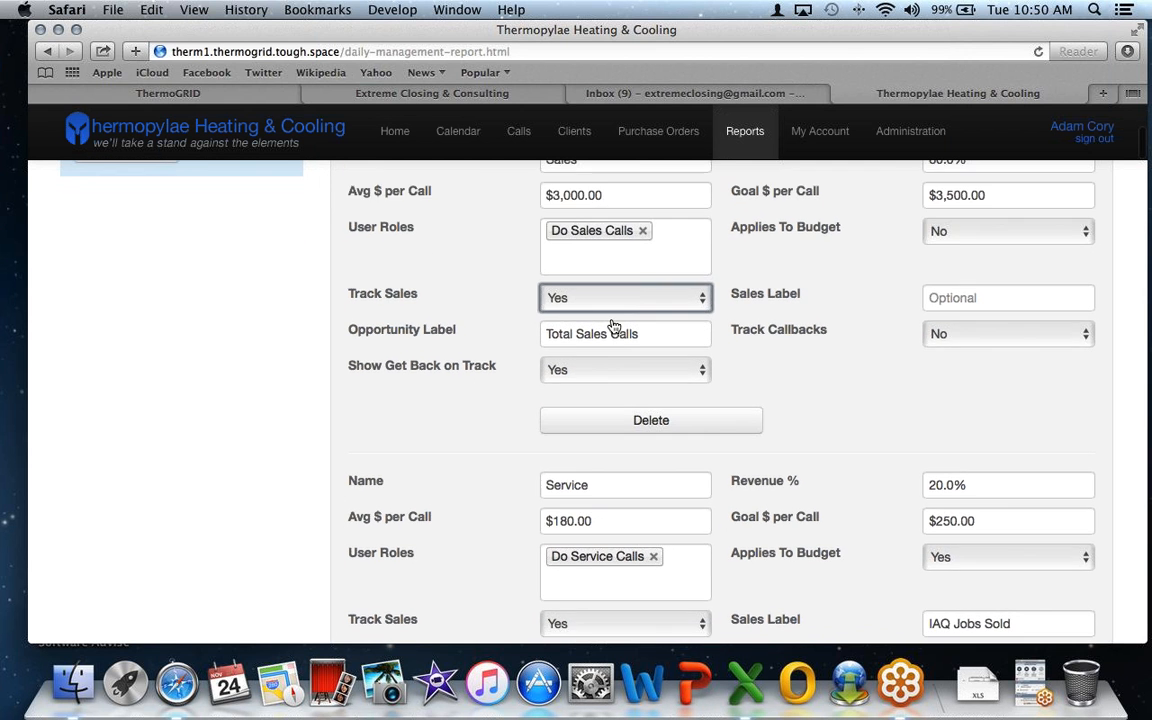
{"action": "scroll", "coordinate": [614, 326], "scroll_direction": "down", "scroll_amount": 2}
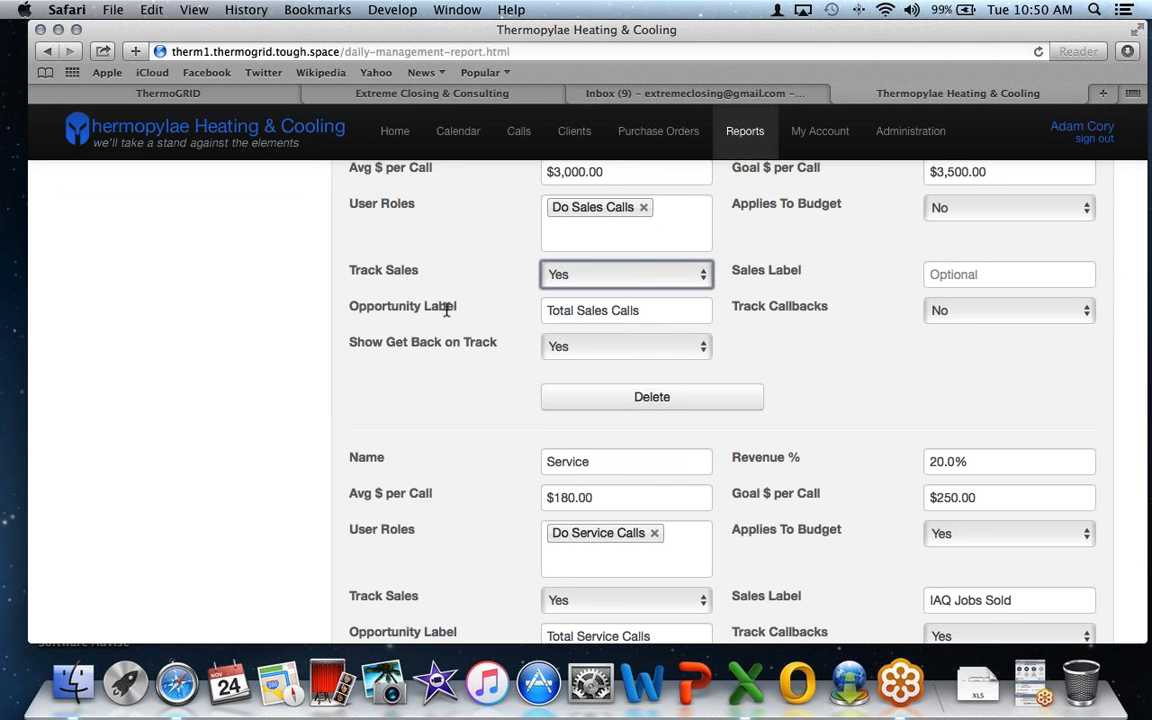
{"action": "left_click_drag", "start_coordinate": [643, 310], "coordinate": [535, 312]}
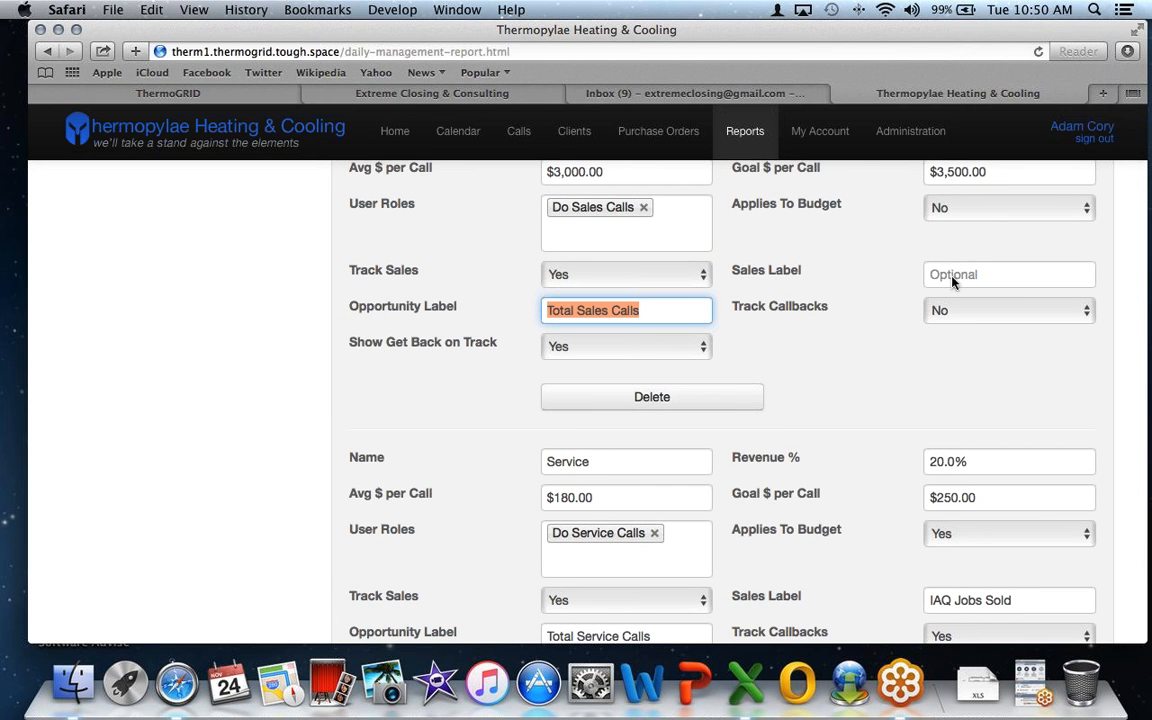
{"action": "scroll", "coordinate": [773, 326], "scroll_direction": "down", "scroll_amount": 1}
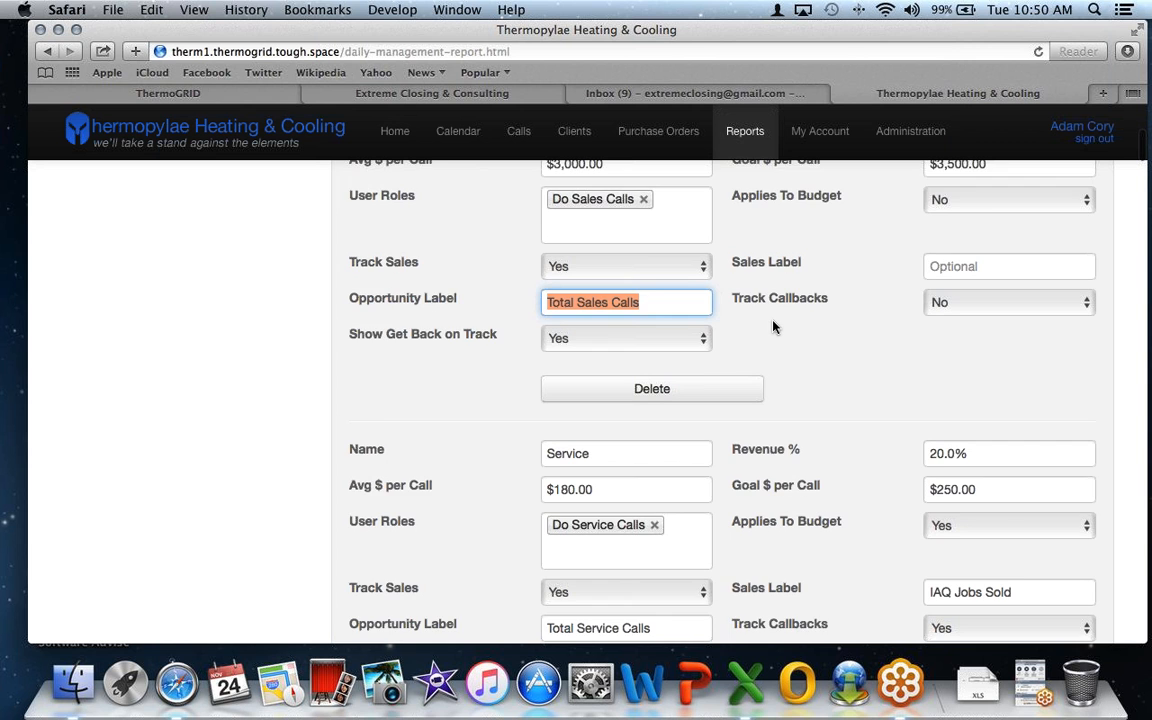
{"action": "scroll", "coordinate": [773, 326], "scroll_direction": "down", "scroll_amount": 2}
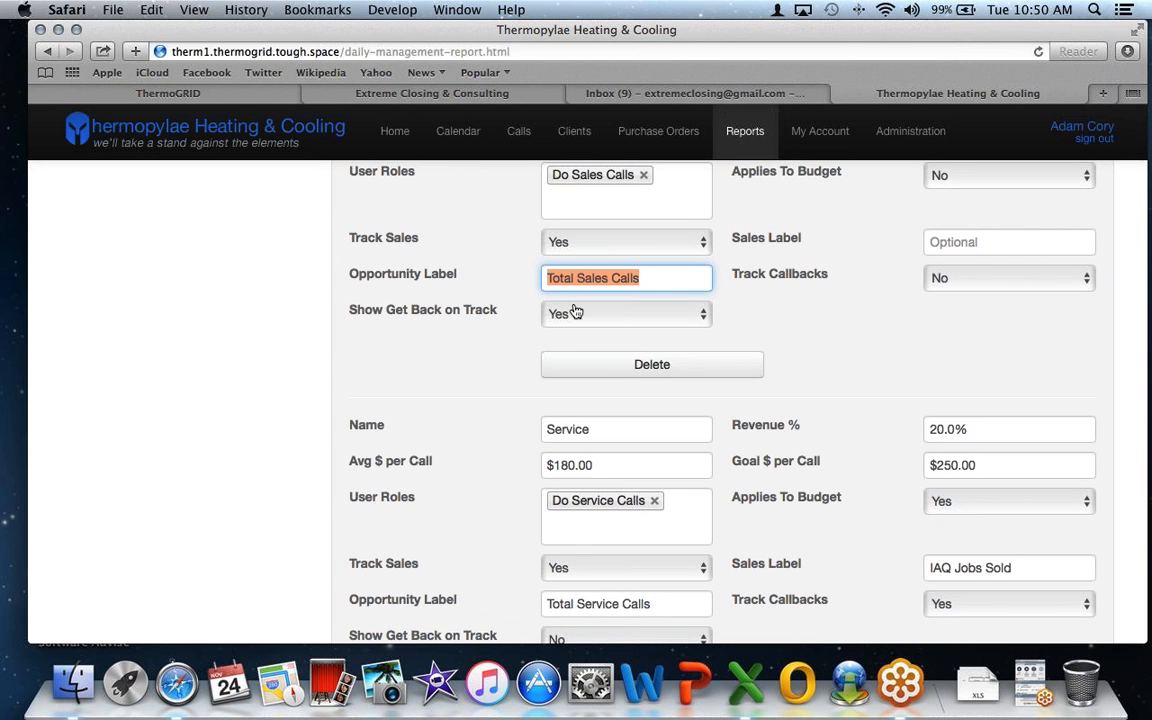
{"action": "scroll", "coordinate": [575, 313], "scroll_direction": "down", "scroll_amount": 5}
{"action": "left_click", "coordinate": [635, 249]}
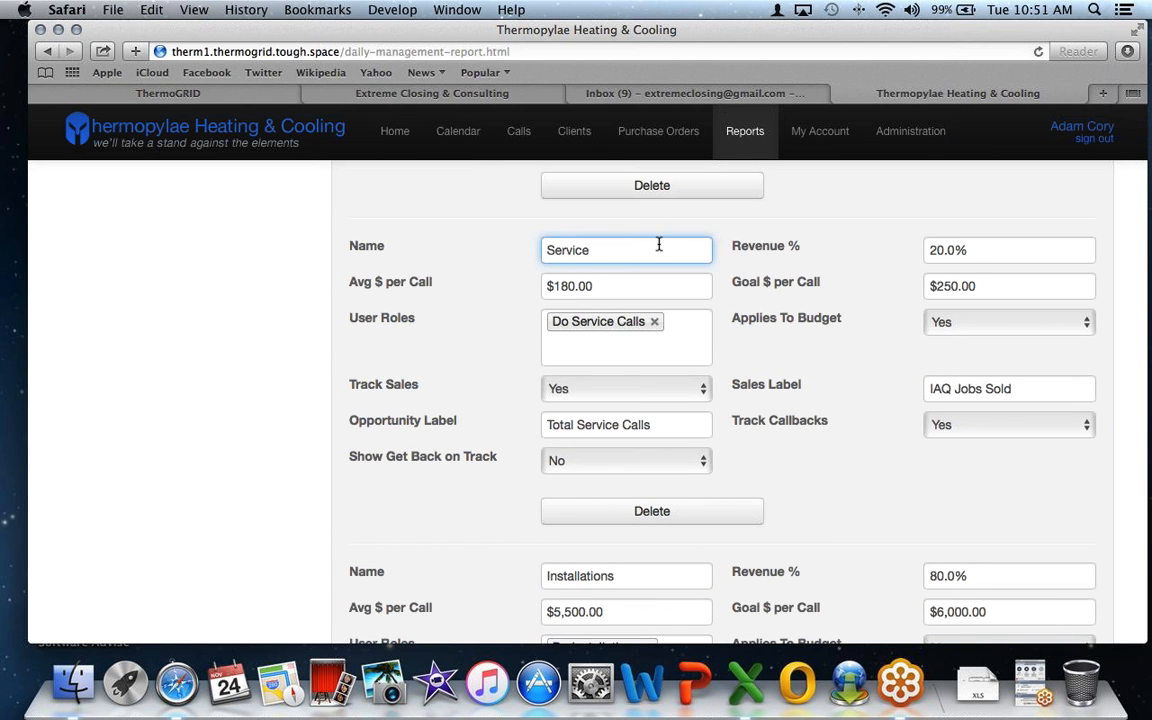
{"action": "key", "text": "Tab"}
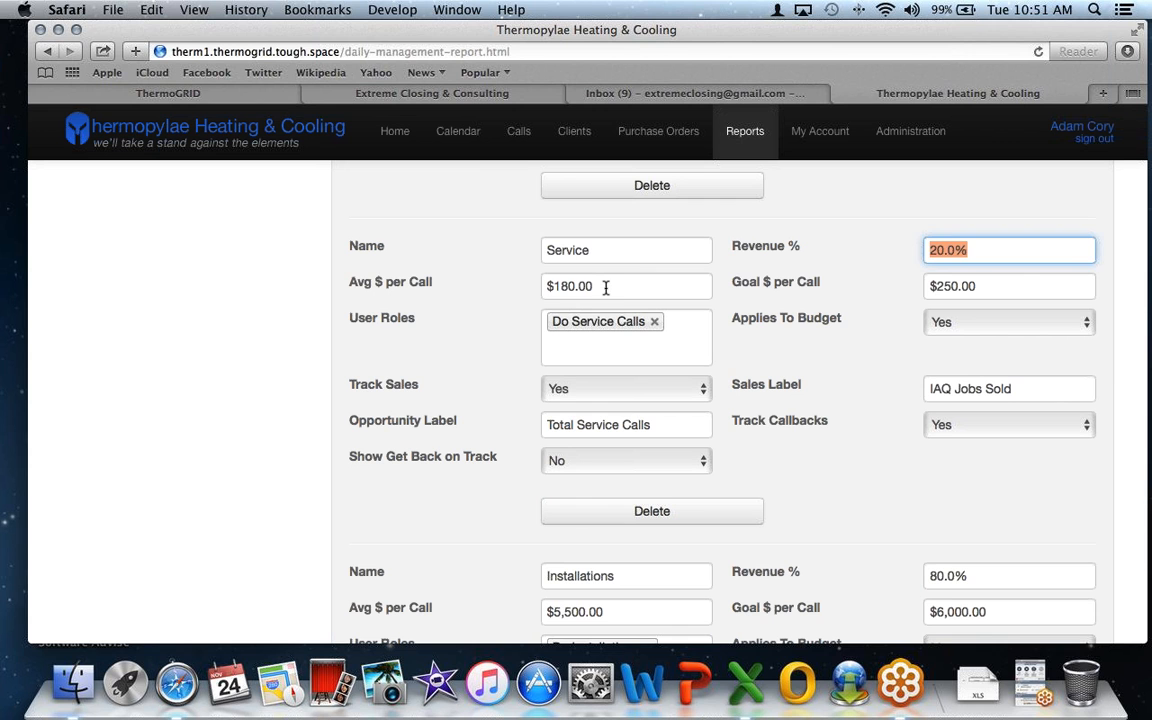
{"action": "key", "text": "Tab"}
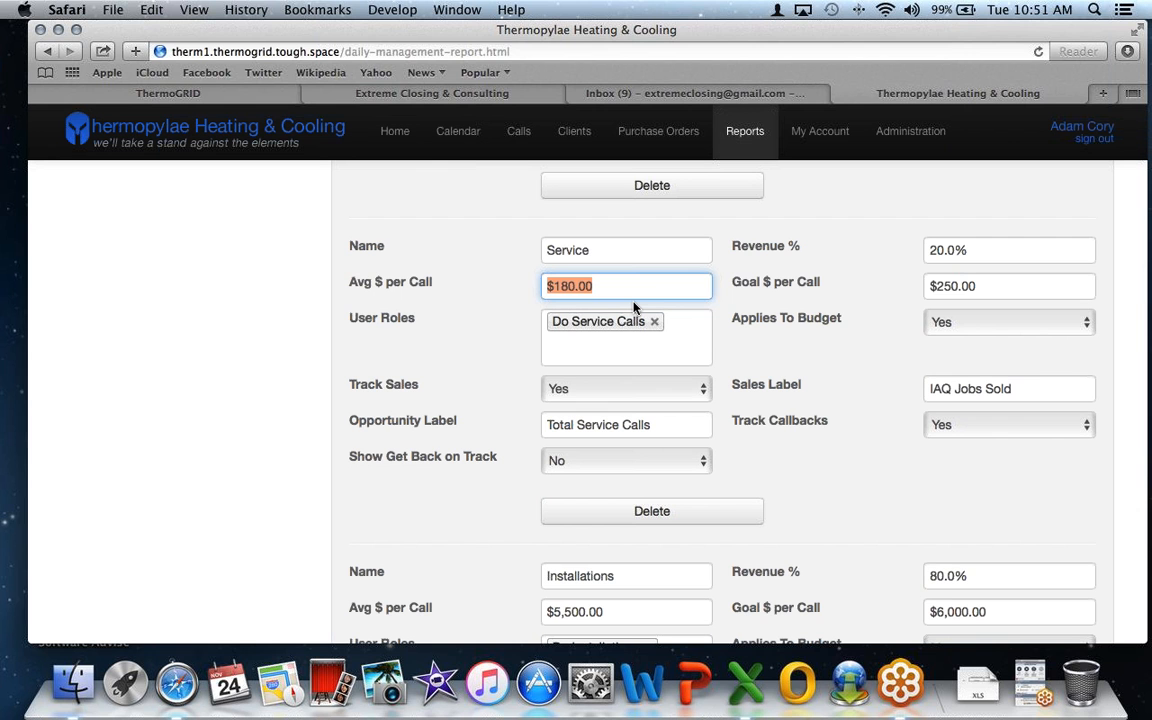
{"action": "left_click", "coordinate": [981, 285]}
{"action": "left_click_drag", "start_coordinate": [981, 285], "coordinate": [900, 283]}
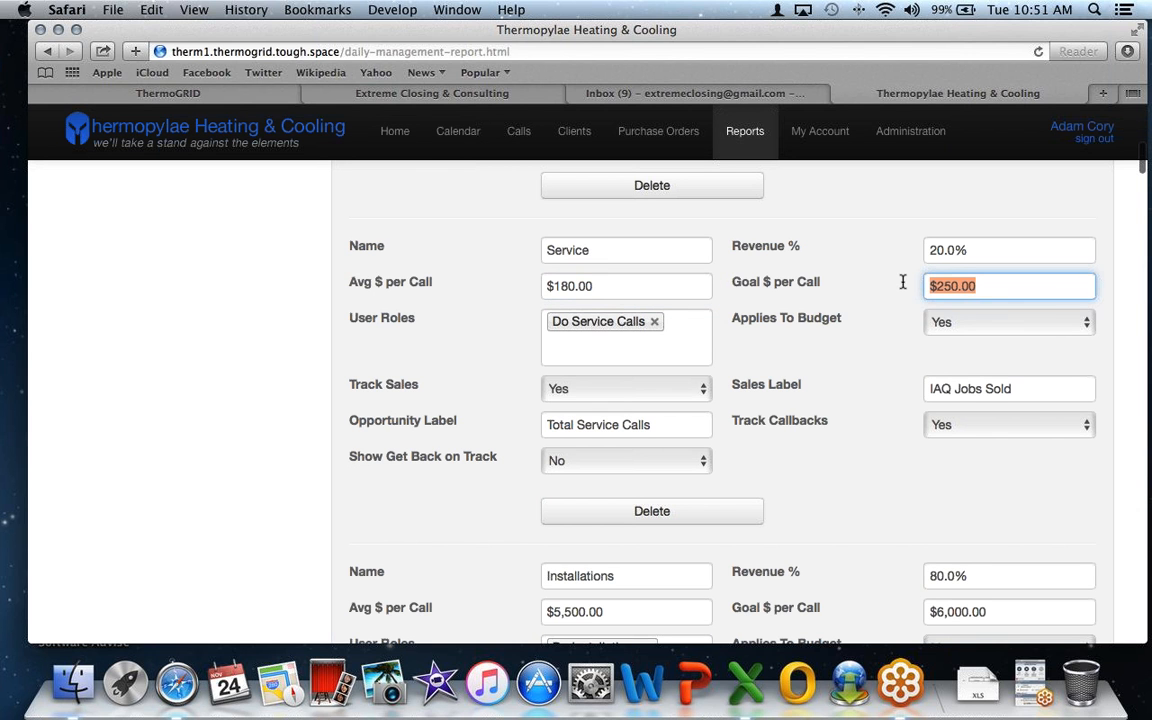
{"action": "scroll", "coordinate": [885, 287], "scroll_direction": "down", "scroll_amount": 1}
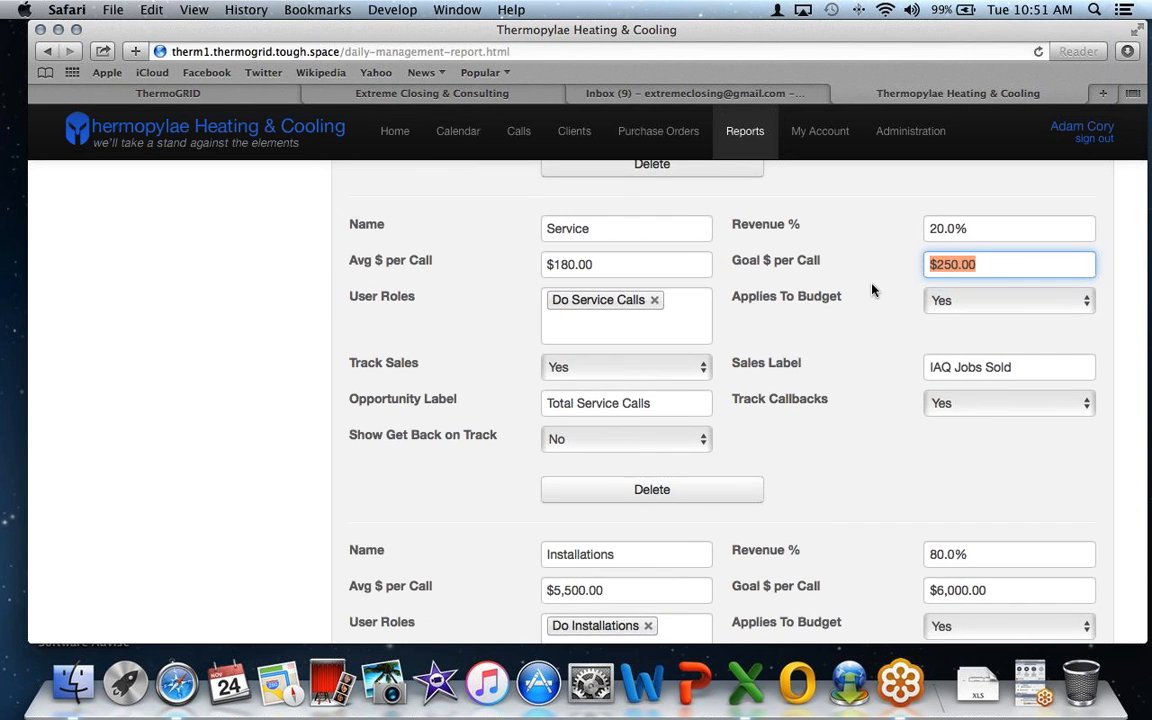
{"action": "left_click", "coordinate": [672, 325]}
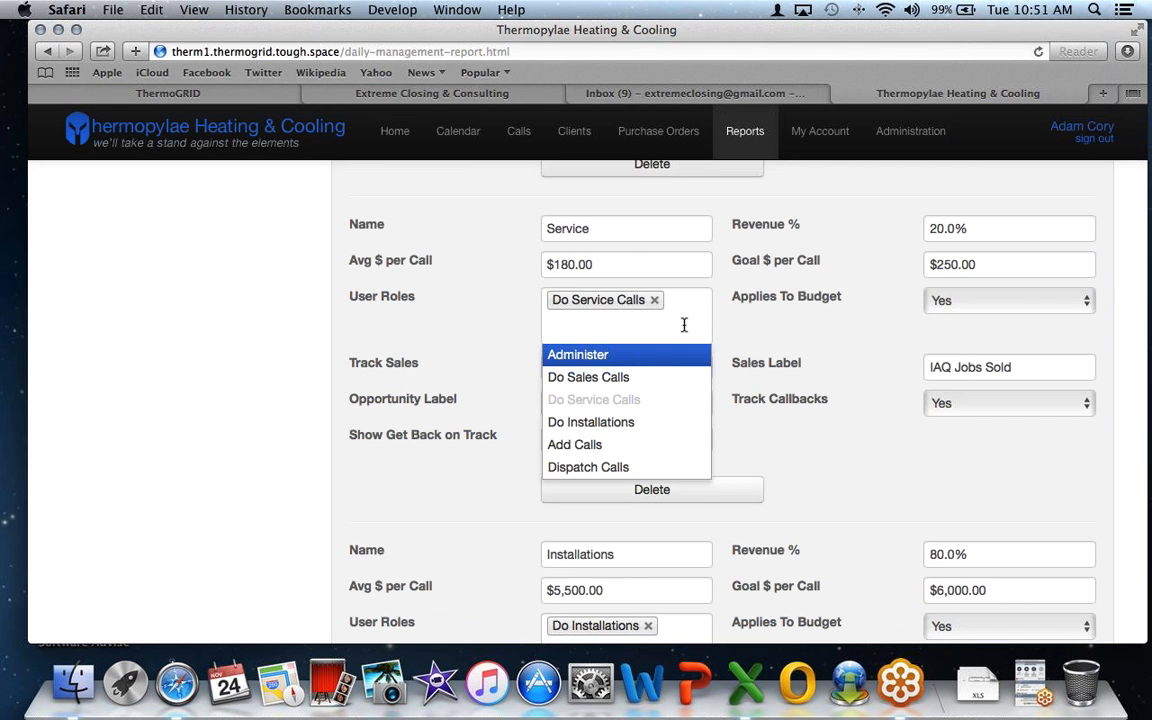
{"action": "left_click", "coordinate": [745, 321]}
{"action": "scroll", "coordinate": [745, 321], "scroll_direction": "down", "scroll_amount": 8}
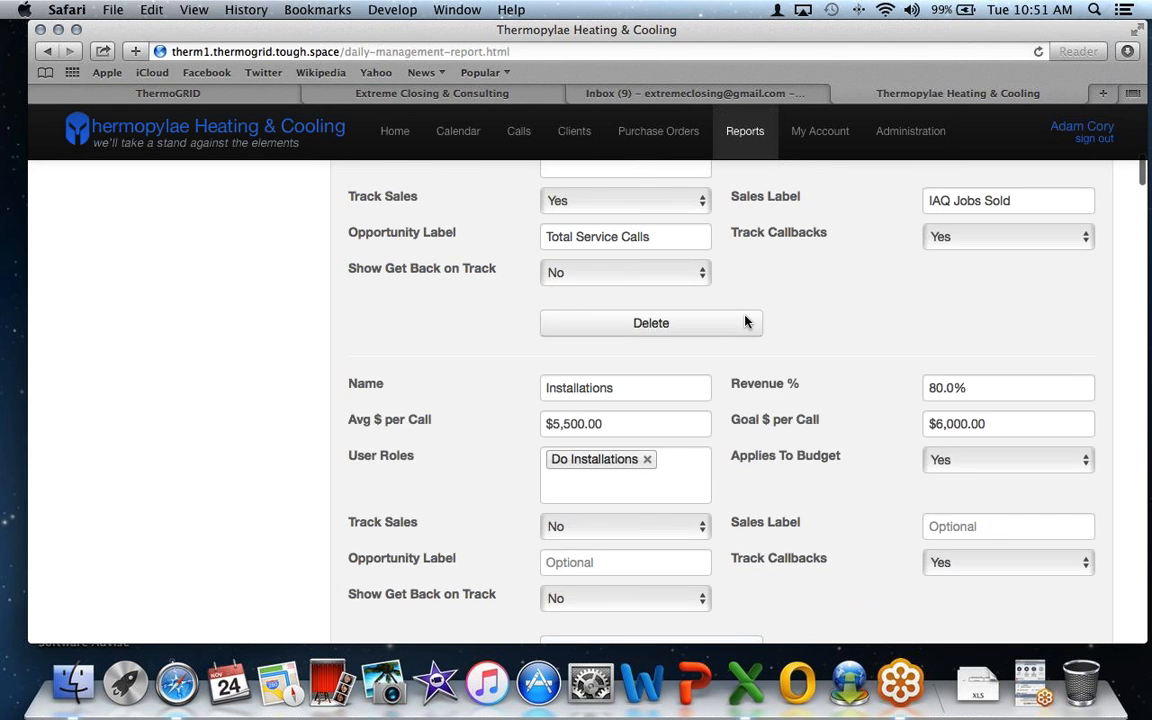
{"action": "scroll", "coordinate": [745, 321], "scroll_direction": "down", "scroll_amount": 5}
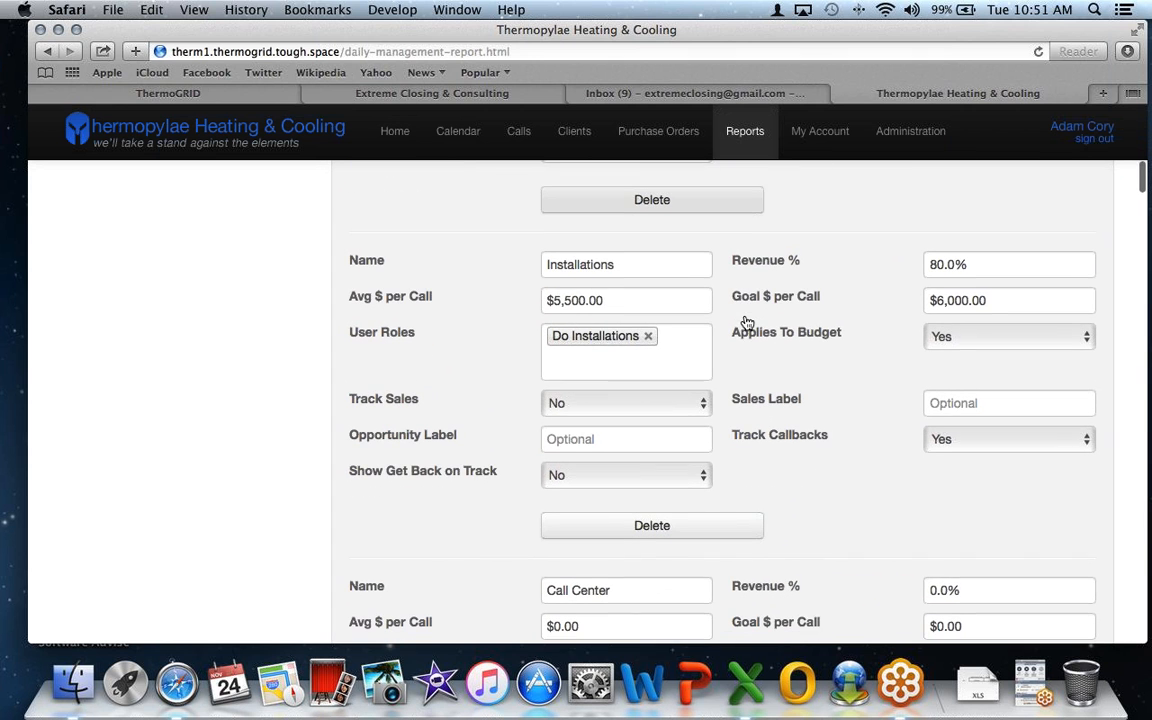
{"action": "left_click", "coordinate": [661, 297]}
{"action": "type", "text": ","}
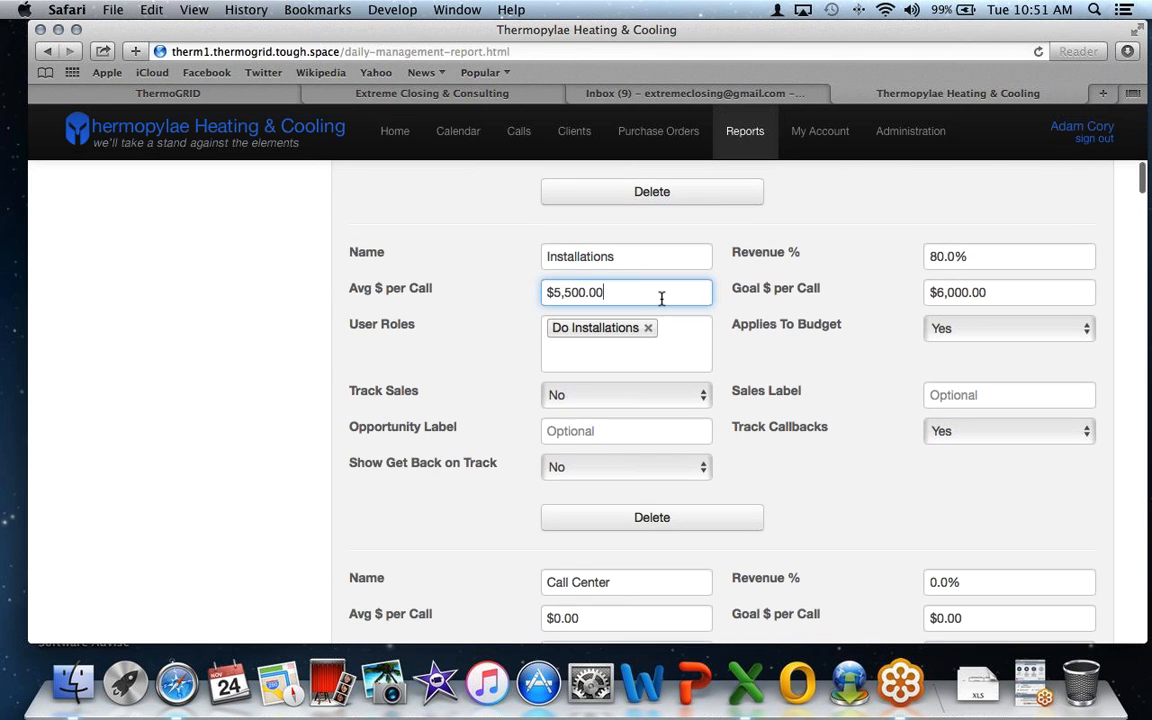
{"action": "scroll", "coordinate": [661, 300], "scroll_direction": "down", "scroll_amount": 1}
{"action": "scroll", "coordinate": [659, 308], "scroll_direction": "down", "scroll_amount": 3}
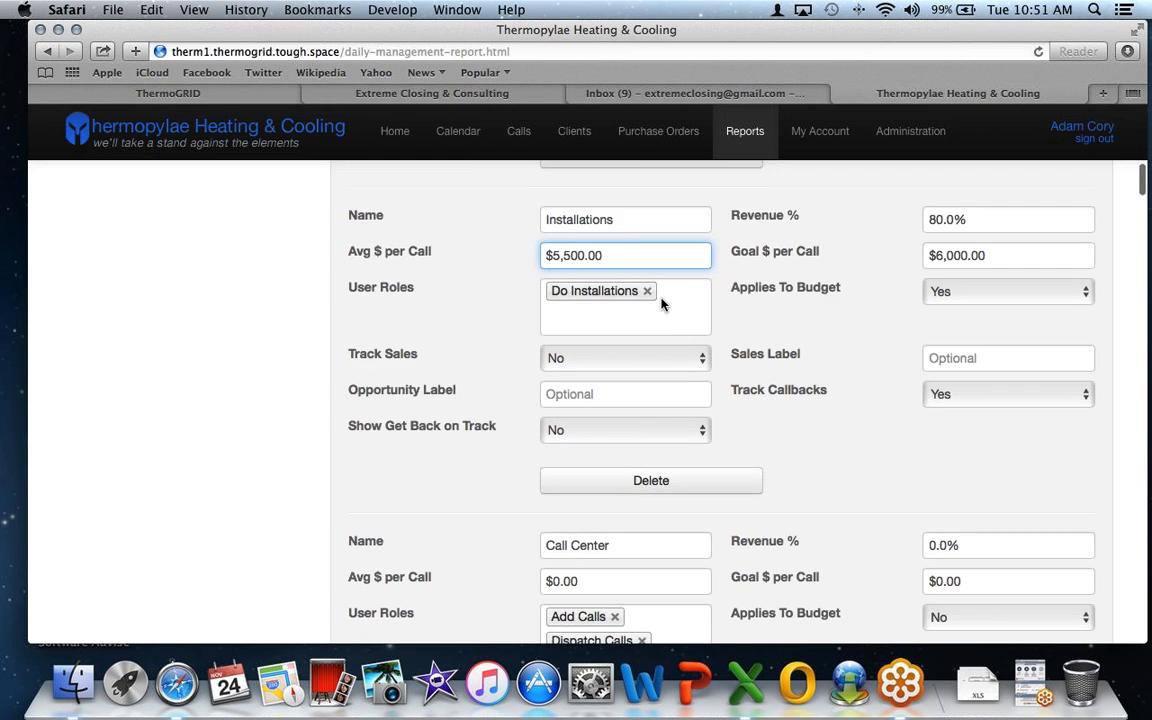
{"action": "scroll", "coordinate": [657, 311], "scroll_direction": "down", "scroll_amount": 6}
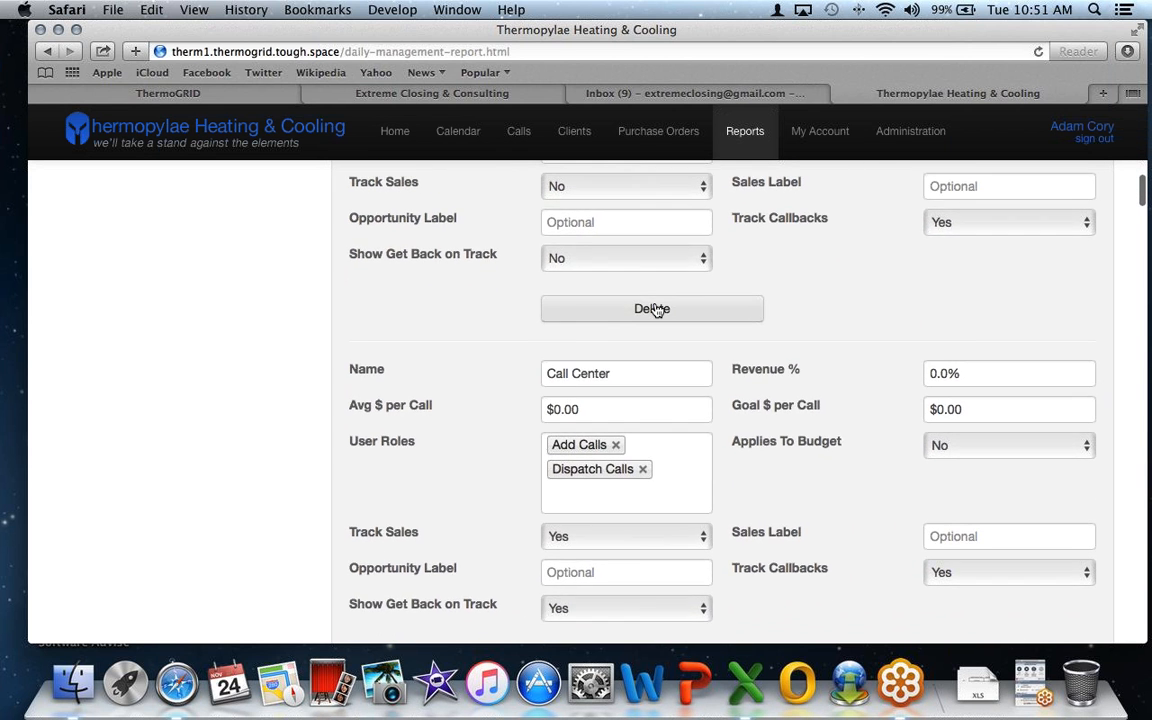
{"action": "scroll", "coordinate": [655, 310], "scroll_direction": "down", "scroll_amount": 7}
{"action": "scroll", "coordinate": [656, 309], "scroll_direction": "down", "scroll_amount": 1}
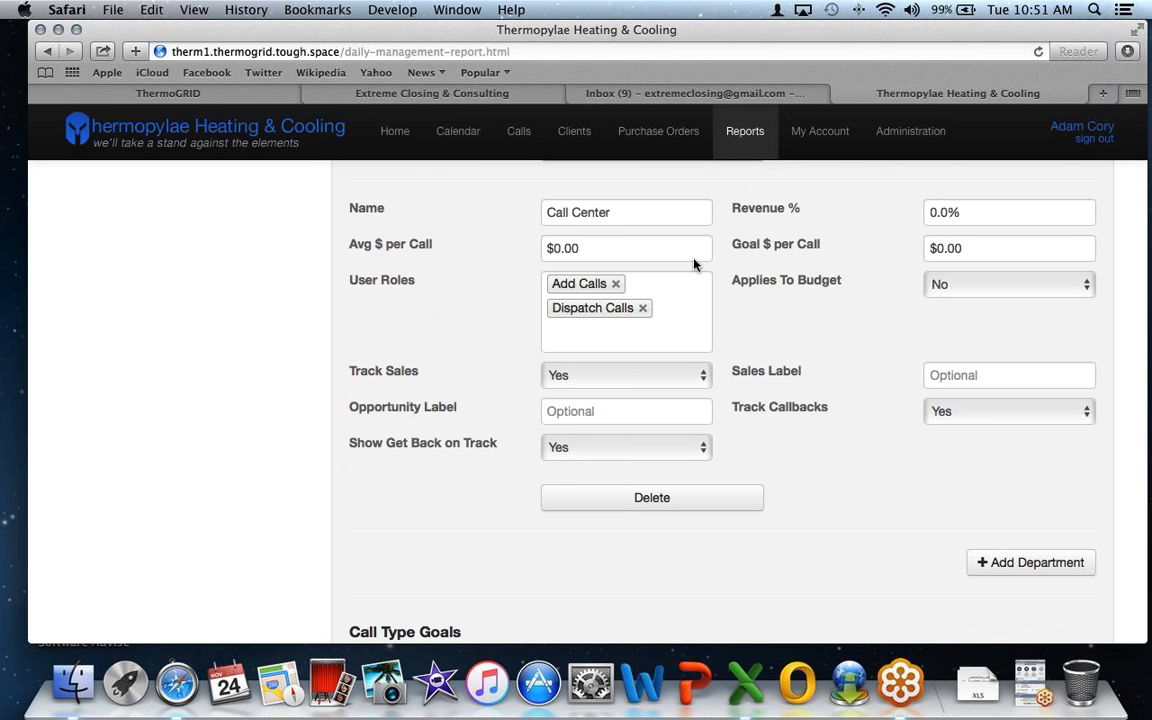
{"action": "scroll", "coordinate": [694, 262], "scroll_direction": "down", "scroll_amount": 8}
{"action": "scroll", "coordinate": [694, 259], "scroll_direction": "down", "scroll_amount": 1}
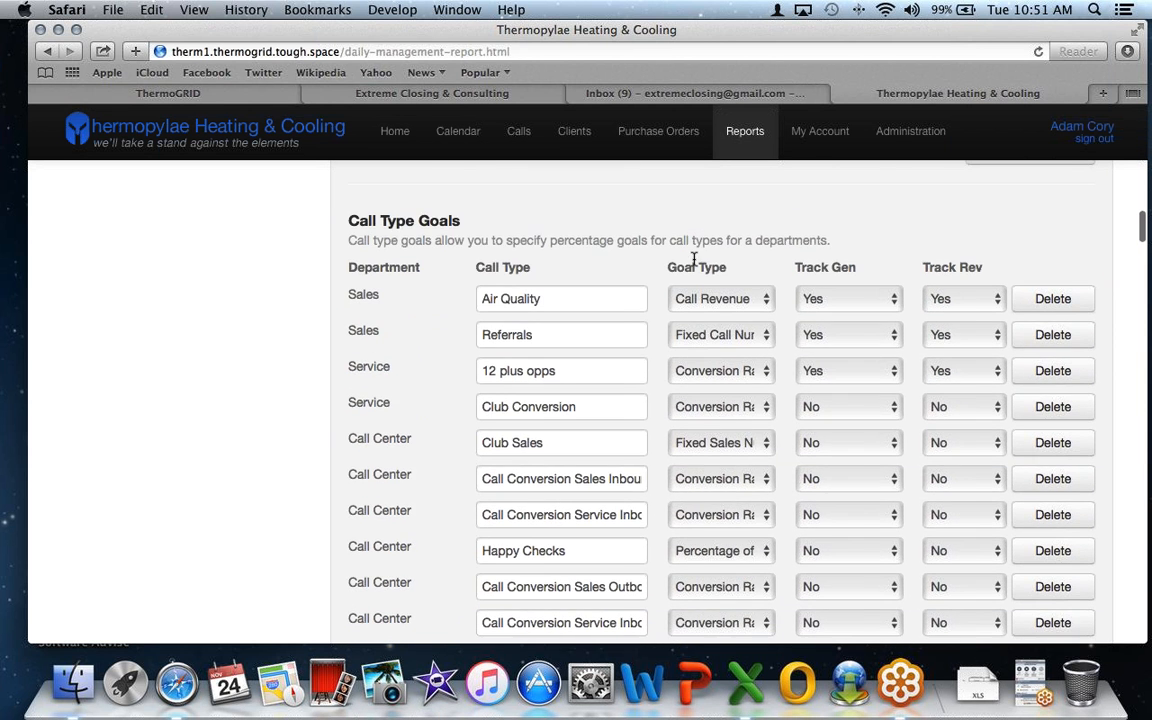
{"action": "left_click_drag", "start_coordinate": [463, 222], "coordinate": [340, 224]}
{"action": "scroll", "coordinate": [340, 224], "scroll_direction": "down", "scroll_amount": 2}
{"action": "scroll", "coordinate": [340, 224], "scroll_direction": "down", "scroll_amount": 3}
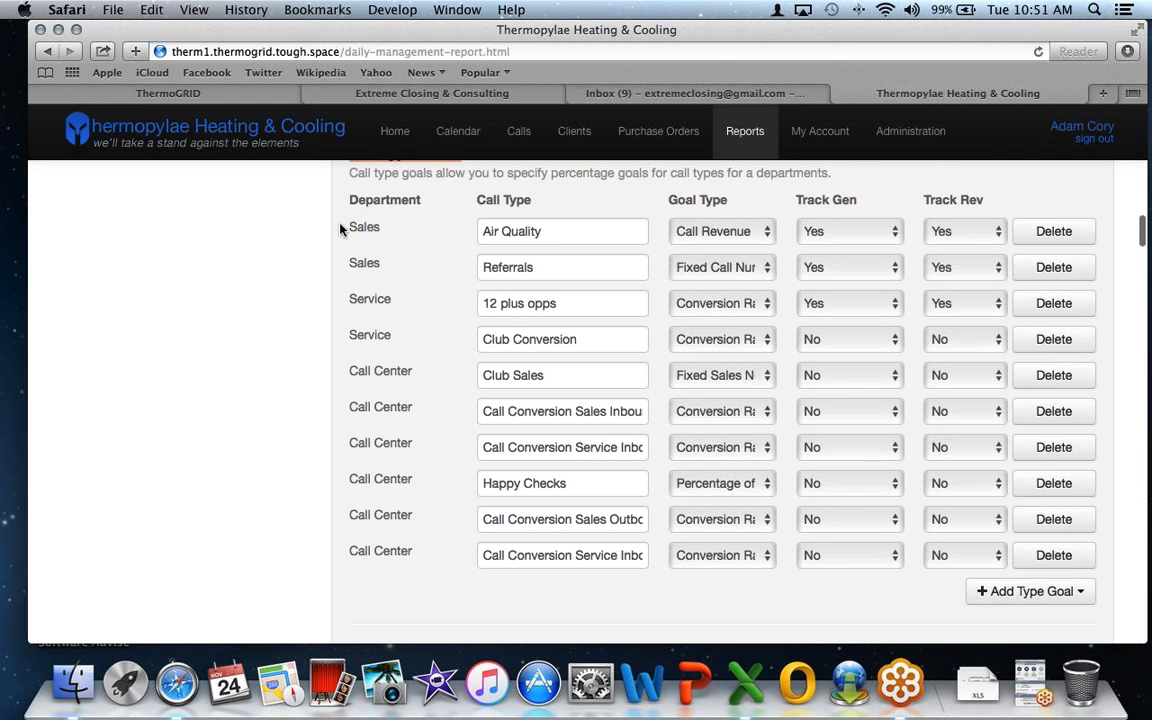
{"action": "left_click", "coordinate": [558, 231]}
{"action": "left_click", "coordinate": [544, 270]}
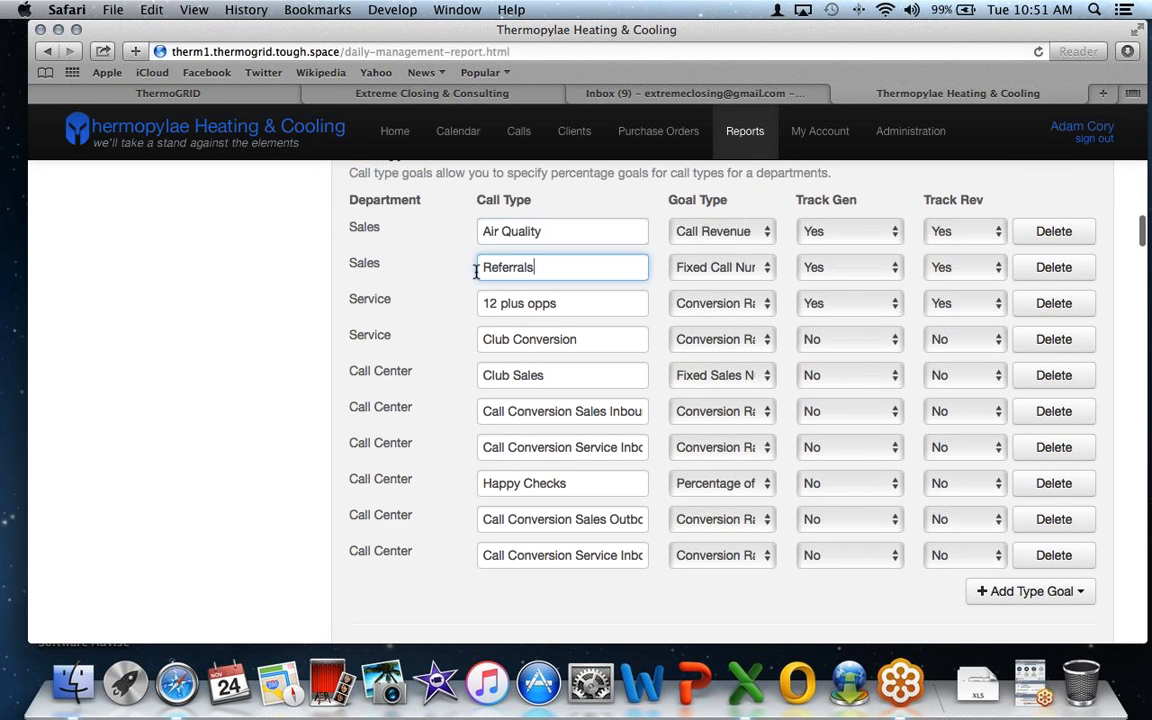
{"action": "left_click_drag", "start_coordinate": [540, 268], "coordinate": [481, 267]}
{"action": "left_click_drag", "start_coordinate": [562, 303], "coordinate": [453, 299]}
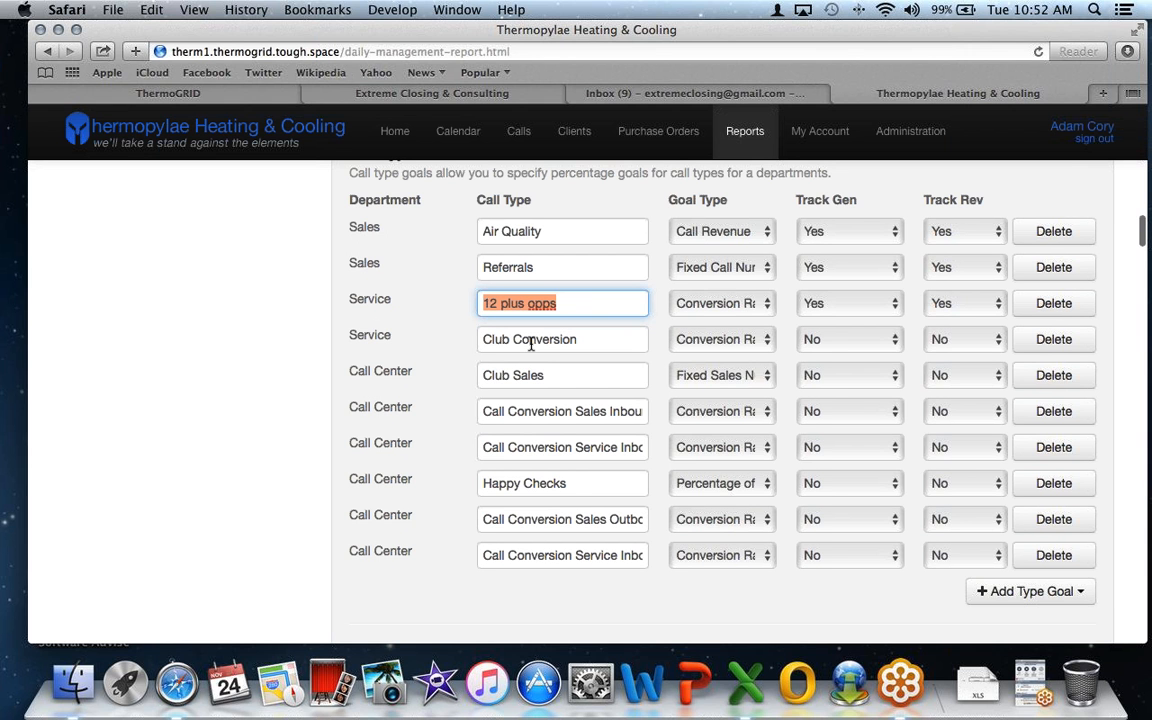
{"action": "scroll", "coordinate": [530, 343], "scroll_direction": "down", "scroll_amount": 1}
{"action": "key", "text": "Tab"}
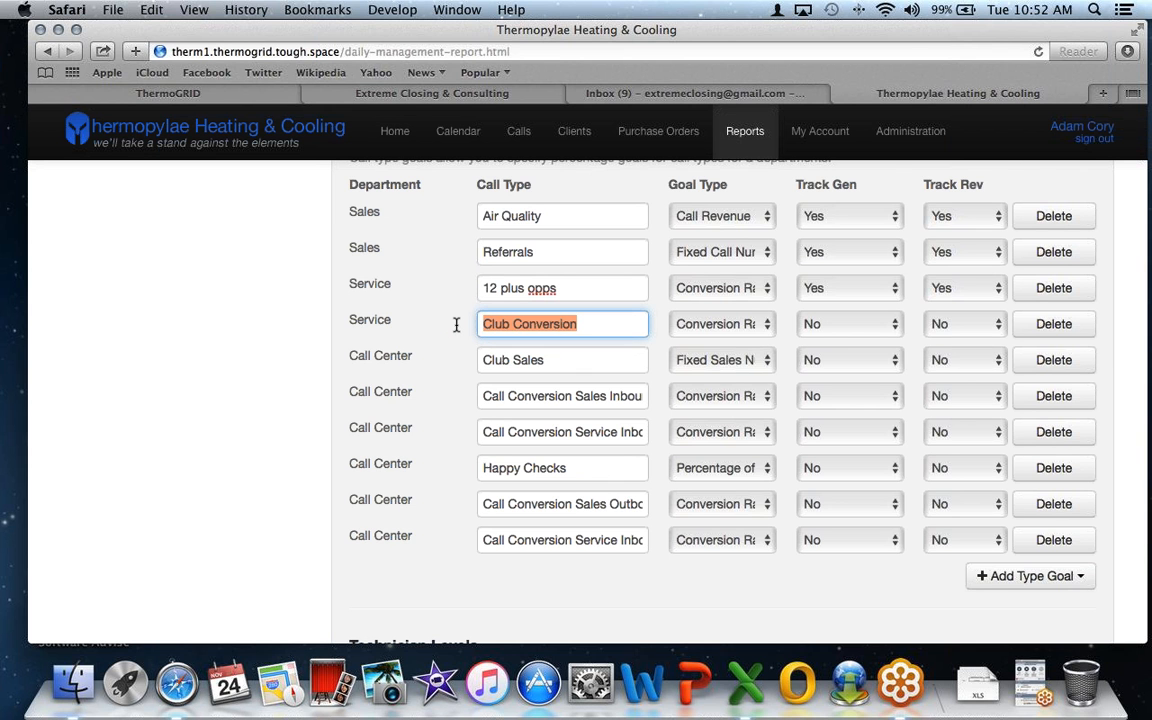
{"action": "scroll", "coordinate": [456, 324], "scroll_direction": "down", "scroll_amount": 2}
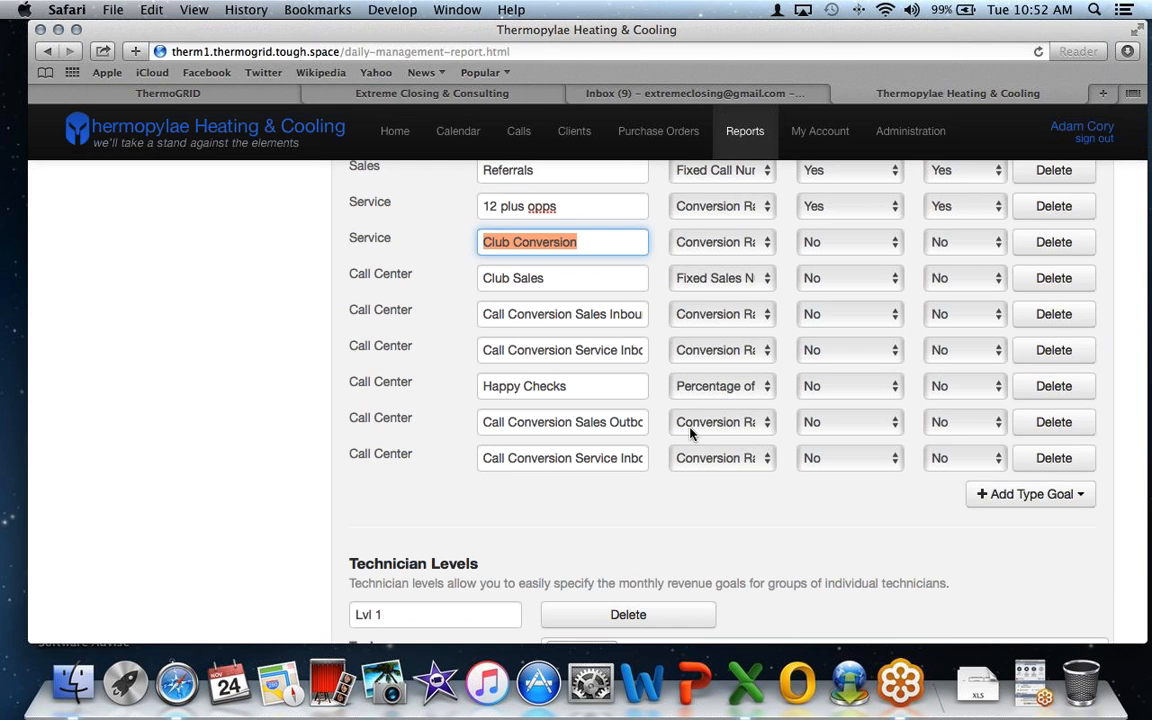
{"action": "key", "text": "Right"}
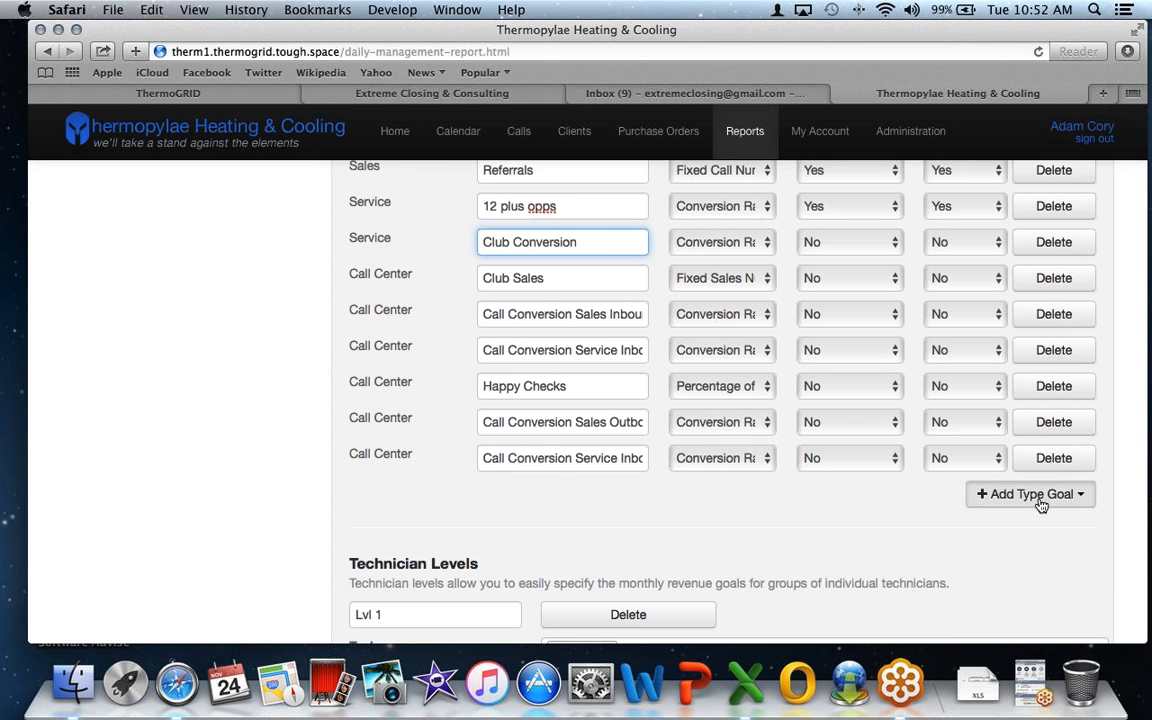
- Add a Sales call type goal named Testimonials with the Fixed Sales Number goal type
{"action": "left_click", "coordinate": [1041, 506]}
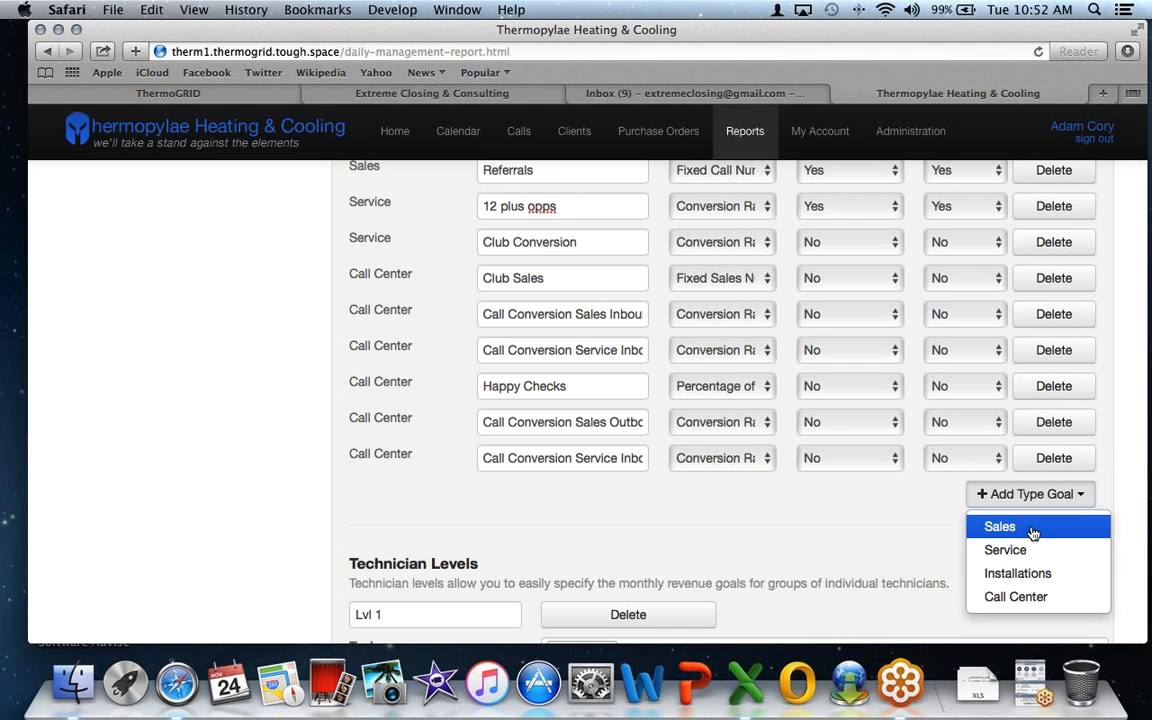
{"action": "left_click", "coordinate": [1033, 534]}
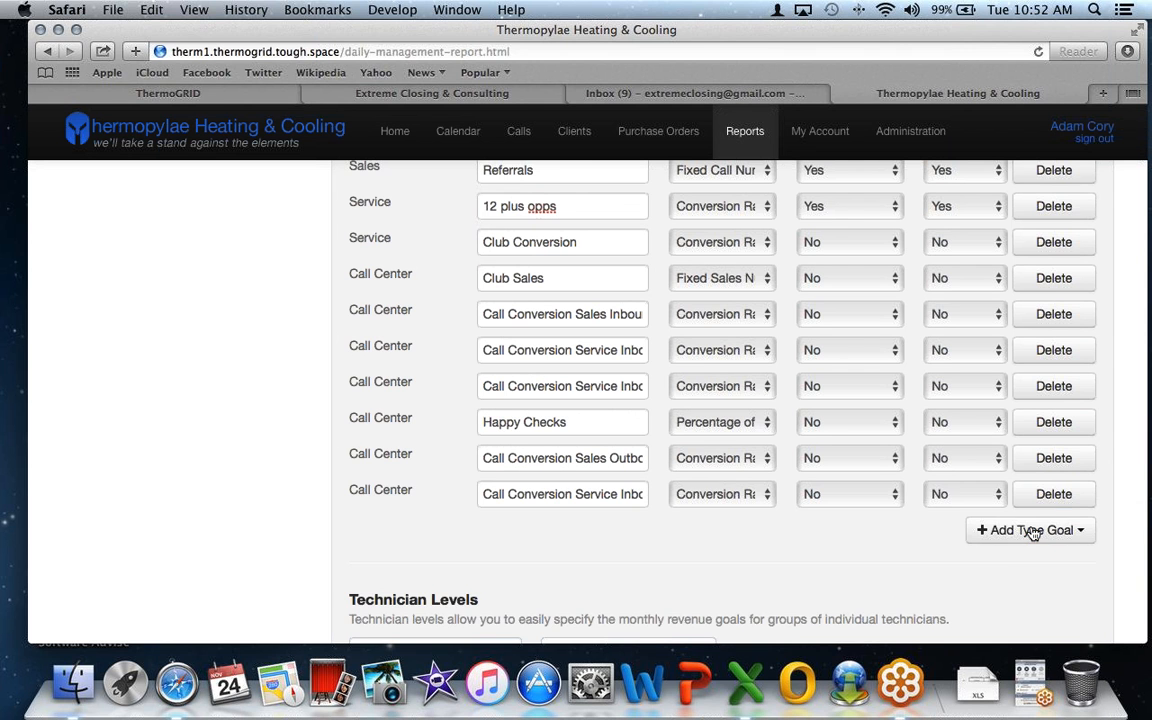
{"action": "scroll", "coordinate": [848, 470], "scroll_direction": "up", "scroll_amount": 3}
{"action": "left_click_drag", "start_coordinate": [592, 336], "coordinate": [410, 336]}
{"action": "type", "text": "Testi"}
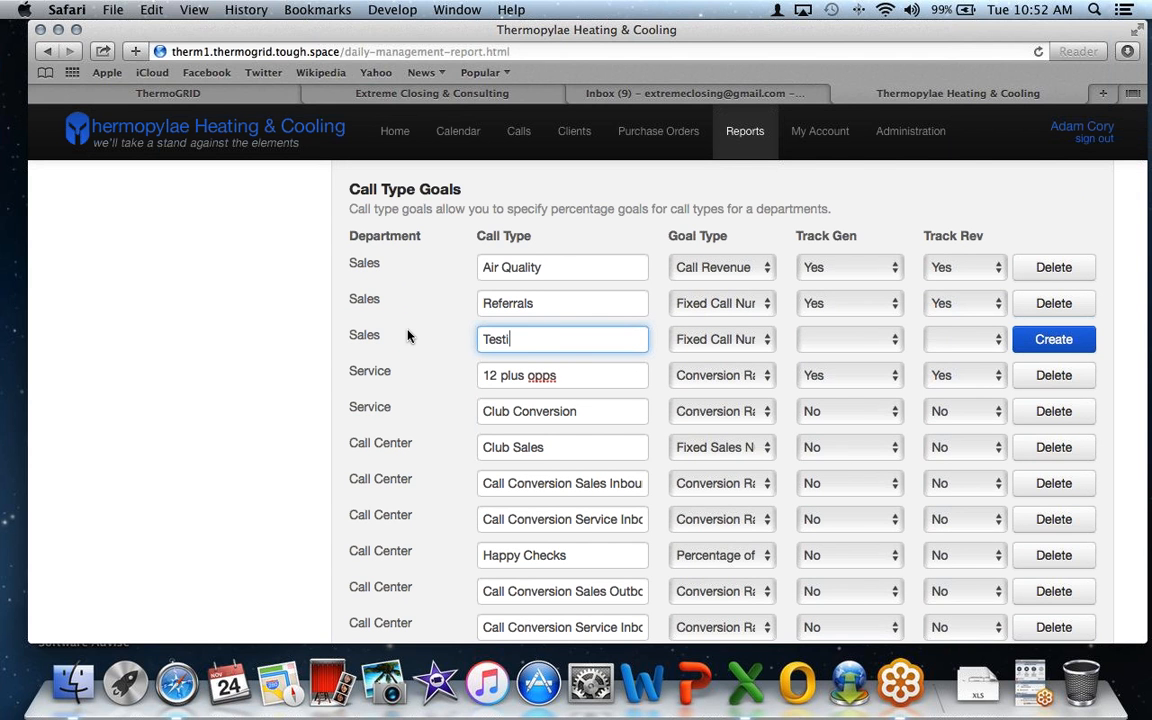
{"action": "type", "text": "monials"}
{"action": "left_click", "coordinate": [712, 339]}
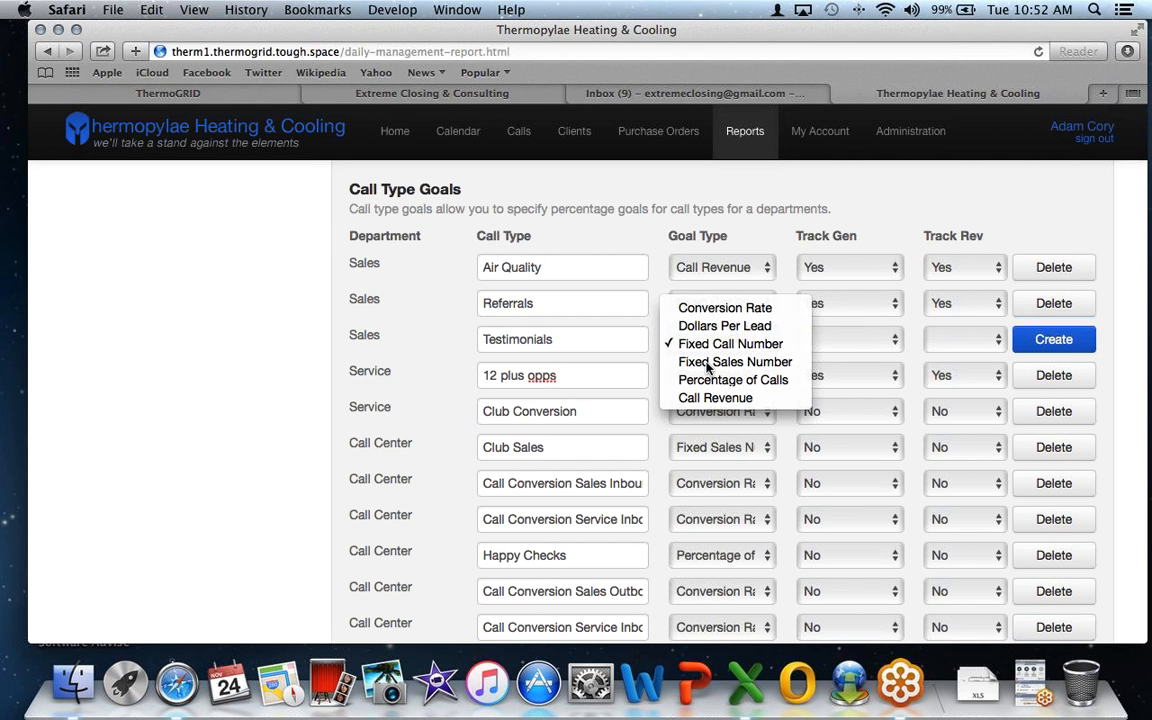
{"action": "left_click", "coordinate": [710, 363]}
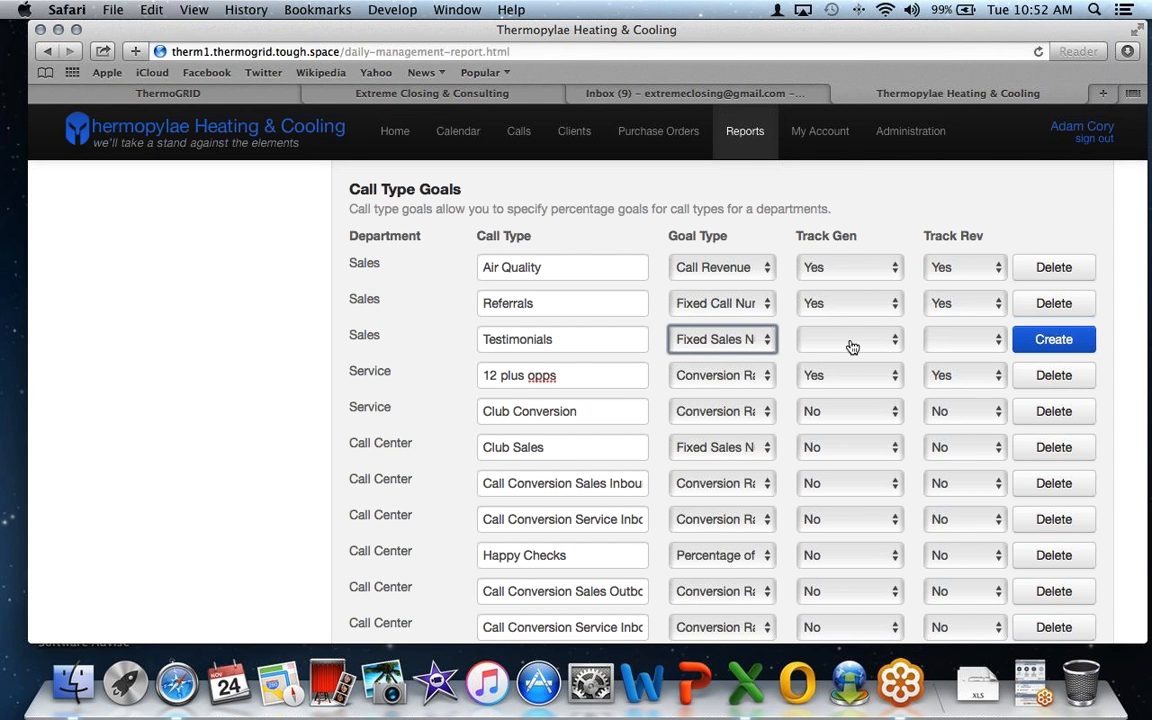
{"action": "left_click", "coordinate": [1040, 349]}
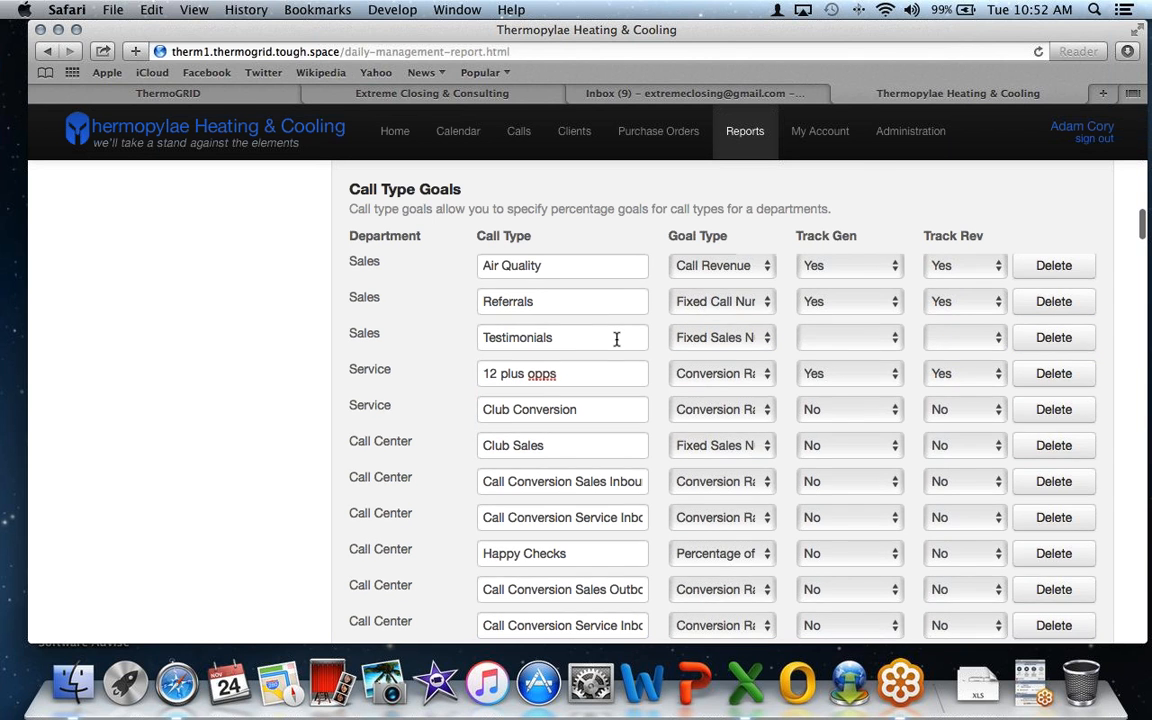
{"action": "scroll", "coordinate": [617, 339], "scroll_direction": "down", "scroll_amount": 10}
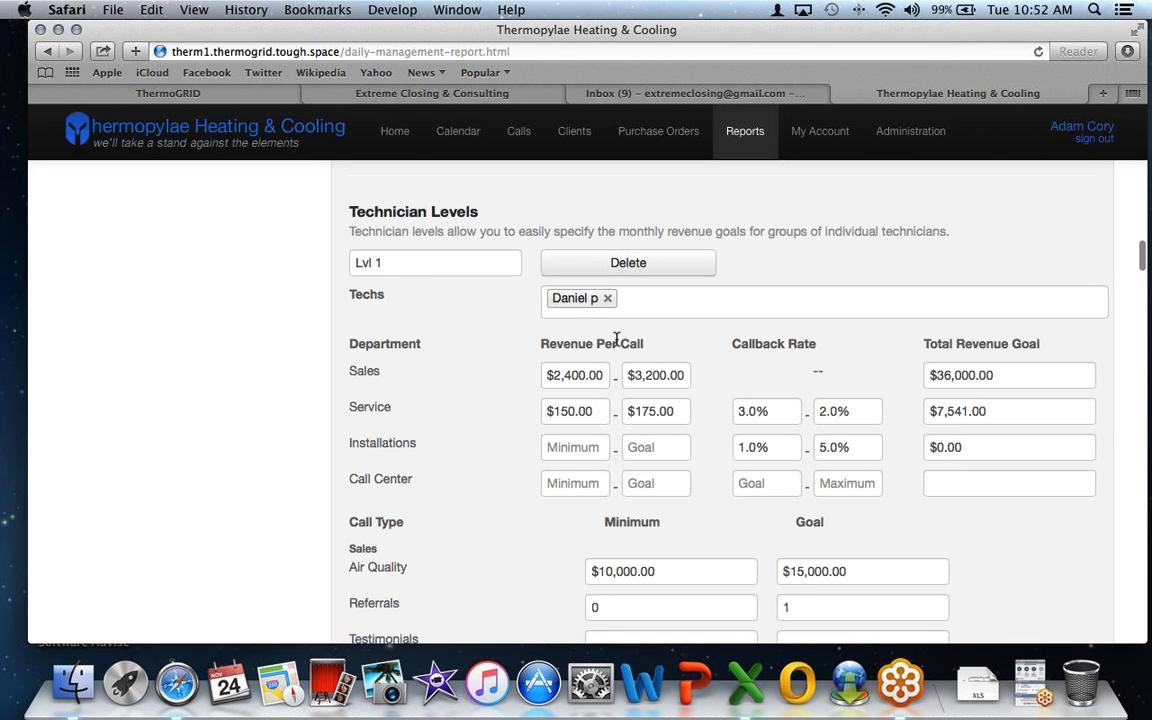
- Review the Technician Levels section and its Sales, Service and Installations department labels
{"action": "left_click_drag", "start_coordinate": [484, 211], "coordinate": [341, 222]}
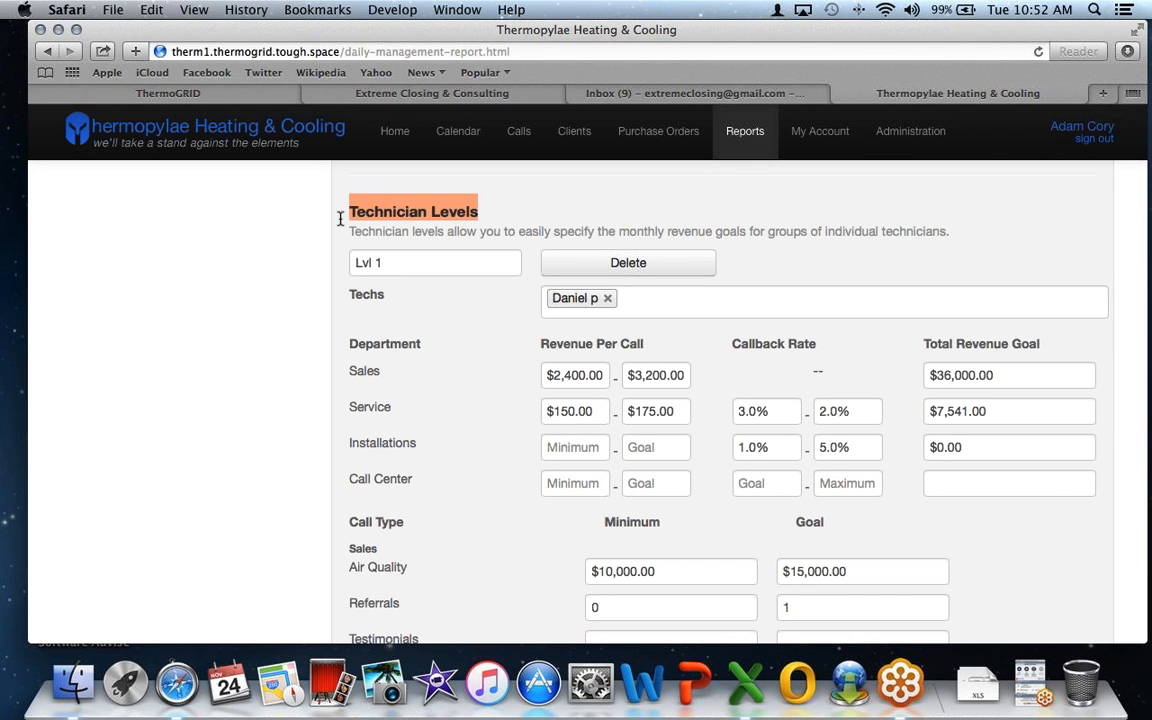
{"action": "scroll", "coordinate": [341, 222], "scroll_direction": "down", "scroll_amount": 1}
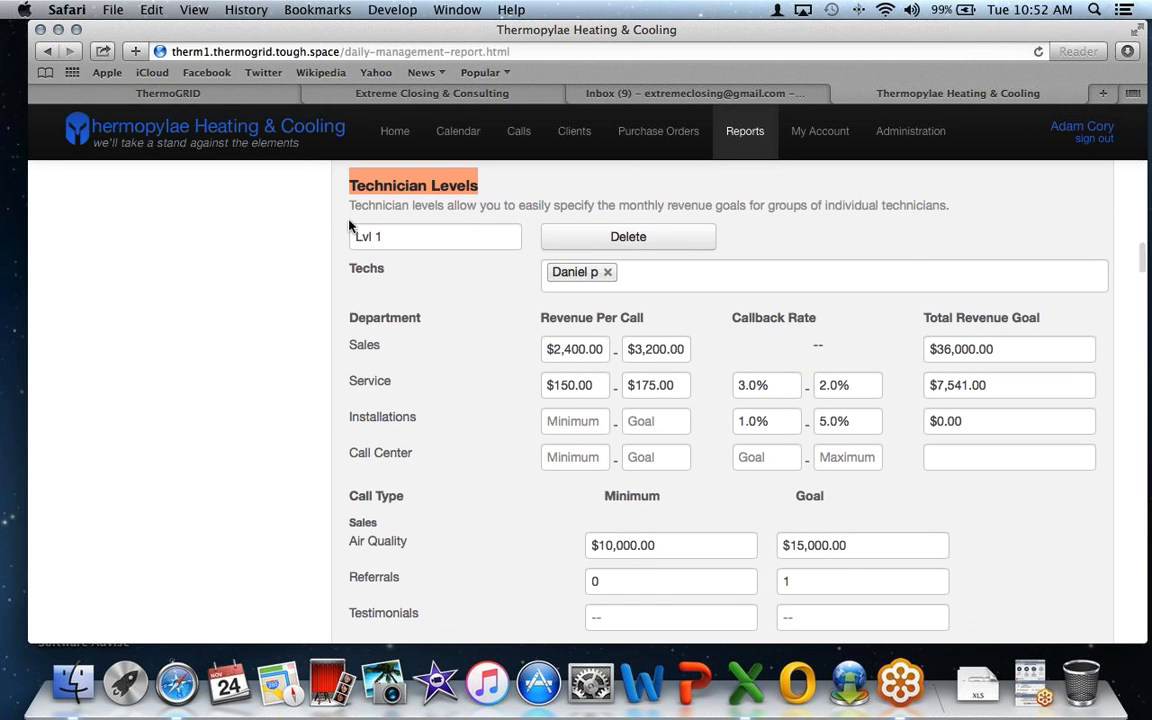
{"action": "scroll", "coordinate": [416, 244], "scroll_direction": "down", "scroll_amount": 2}
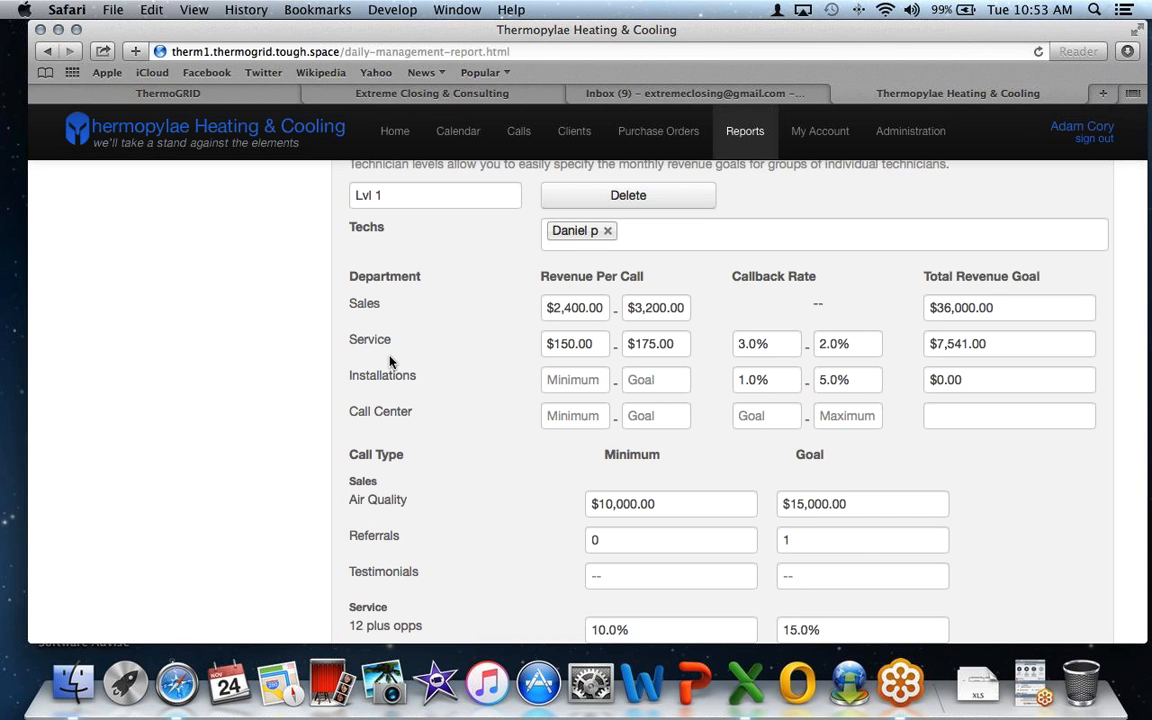
{"action": "double_click", "coordinate": [362, 303]}
{"action": "left_click_drag", "start_coordinate": [393, 340], "coordinate": [349, 340]}
{"action": "left_click_drag", "start_coordinate": [420, 379], "coordinate": [412, 411]}
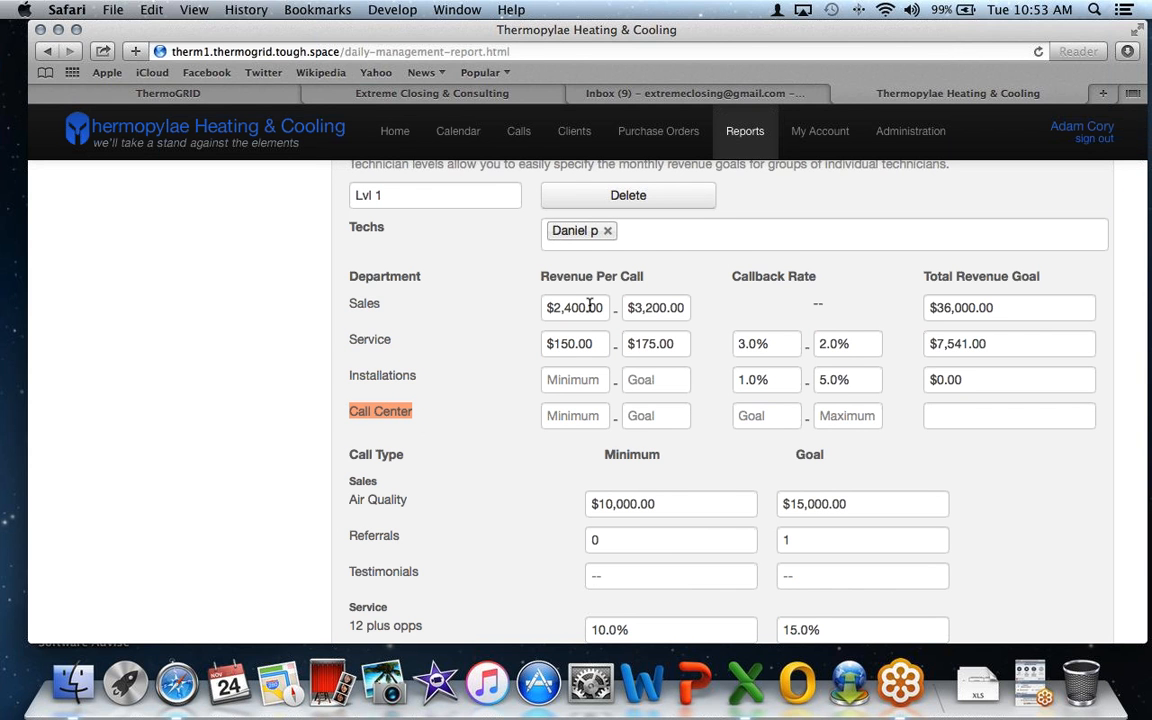
{"action": "scroll", "coordinate": [684, 375], "scroll_direction": "down", "scroll_amount": 1}
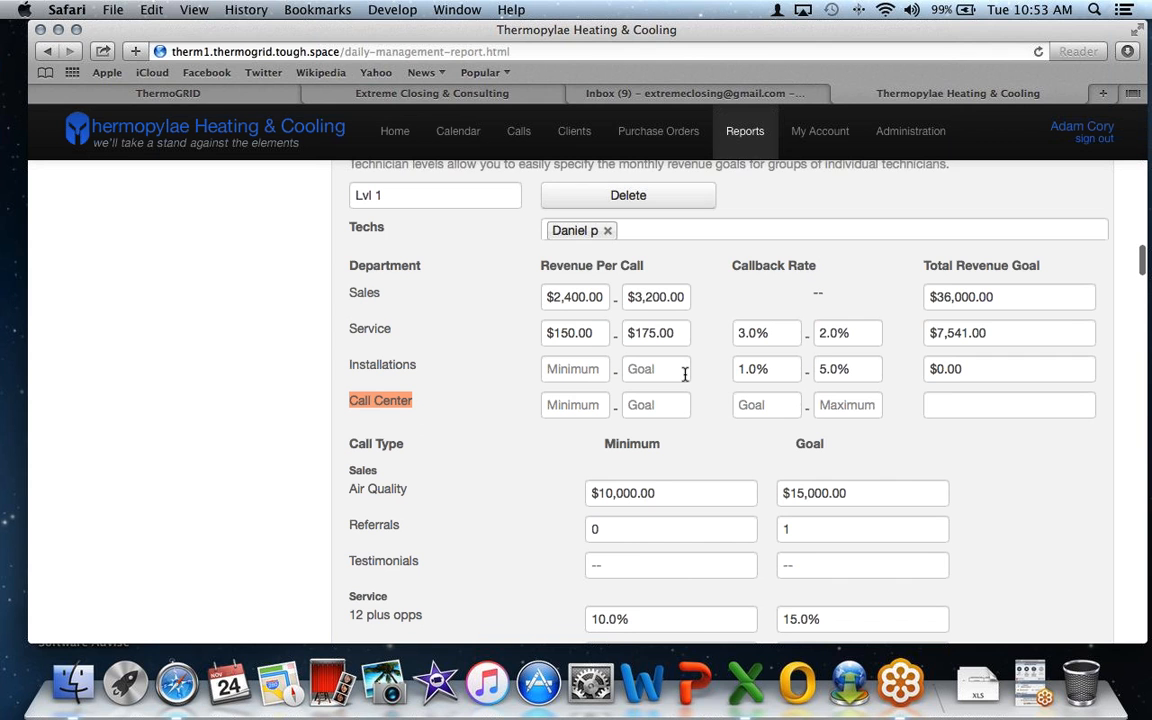
{"action": "scroll", "coordinate": [684, 374], "scroll_direction": "down", "scroll_amount": 1}
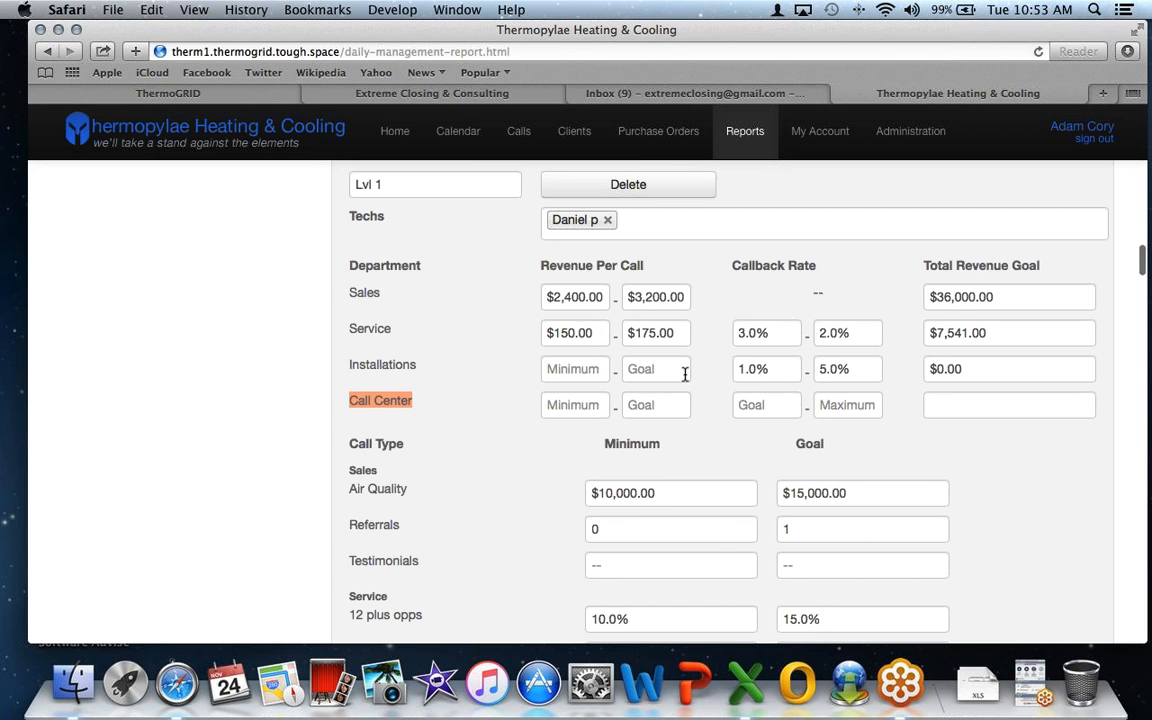
{"action": "scroll", "coordinate": [685, 373], "scroll_direction": "down", "scroll_amount": 1}
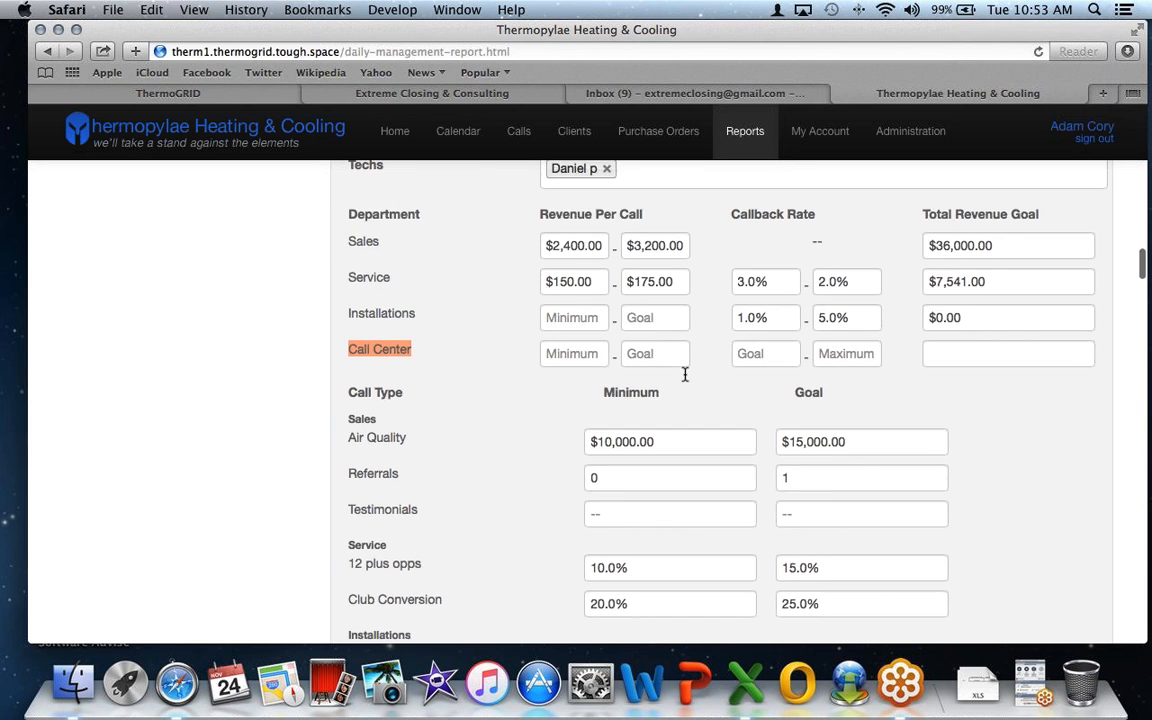
{"action": "scroll", "coordinate": [684, 374], "scroll_direction": "down", "scroll_amount": 3}
- Set the Lvl 1 Testimonials minimum to 10 and goal to 20
{"action": "left_click", "coordinate": [622, 415]}
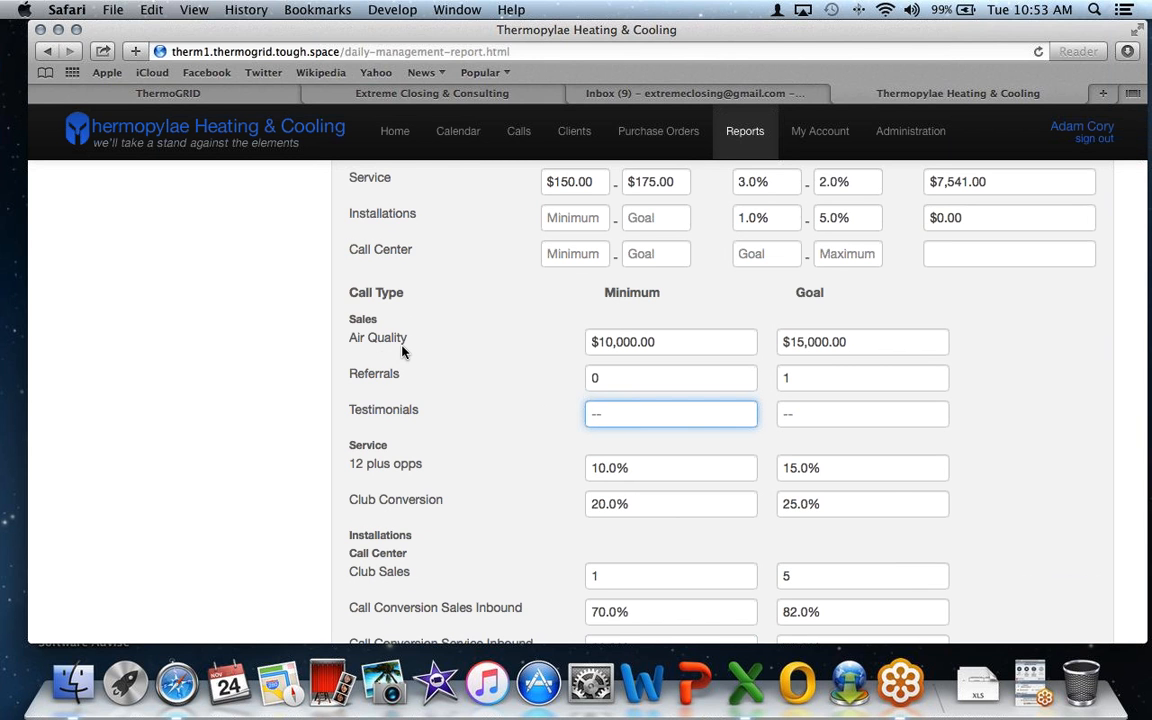
{"action": "type", "text": "10"}
{"action": "left_click", "coordinate": [818, 416]}
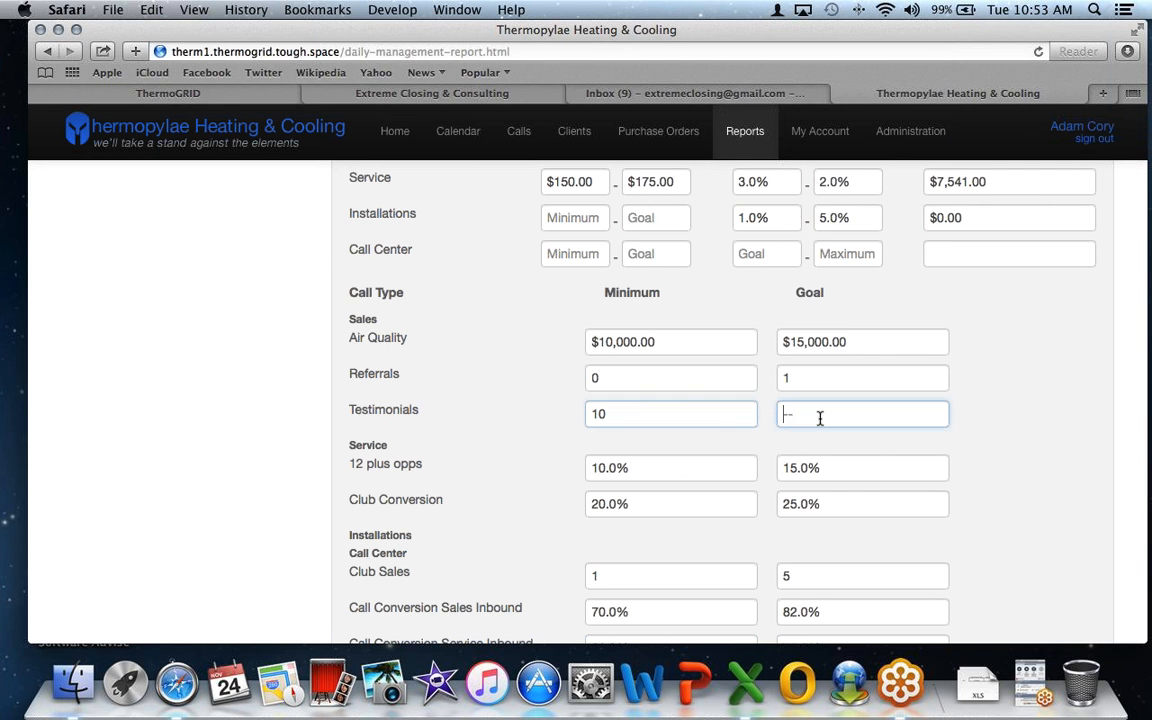
{"action": "type", "text": "20"}
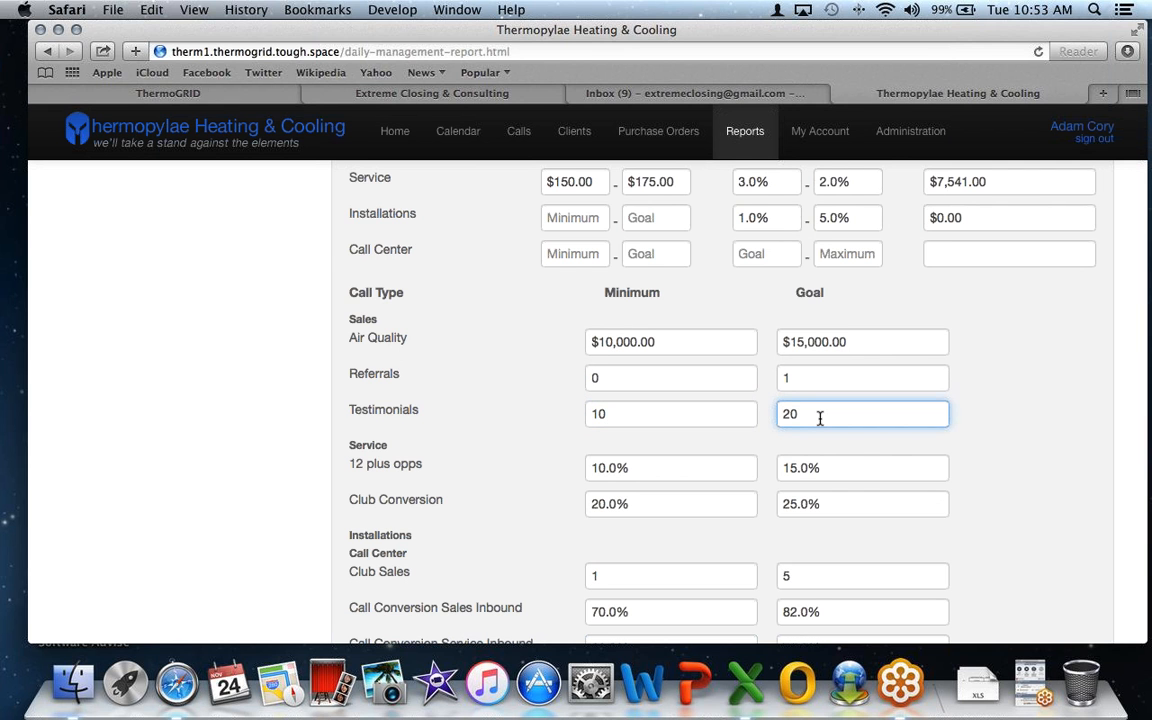
{"action": "scroll", "coordinate": [820, 418], "scroll_direction": "down", "scroll_amount": 1}
{"action": "scroll", "coordinate": [820, 418], "scroll_direction": "down", "scroll_amount": 10}
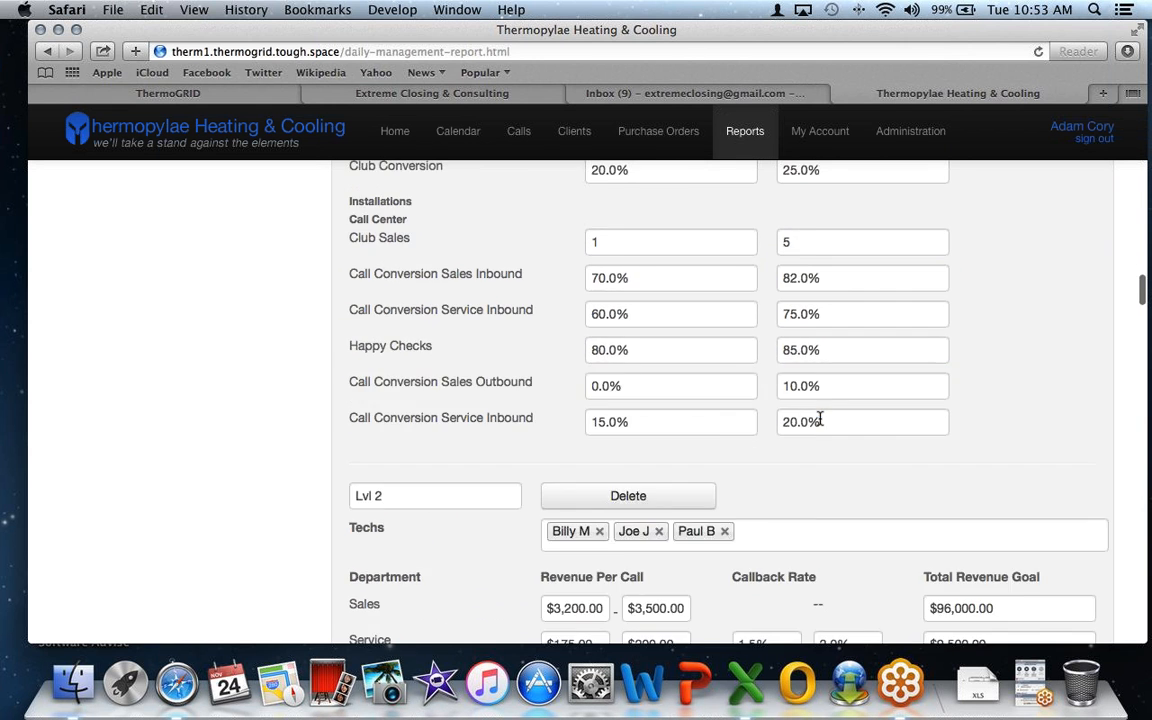
{"action": "scroll", "coordinate": [800, 422], "scroll_direction": "down", "scroll_amount": 3}
- Set the Lvl 2 Testimonials minimum to 15 and goal to 25
{"action": "left_click", "coordinate": [710, 404]}
{"action": "type", "text": "15"}
{"action": "left_click", "coordinate": [836, 404]}
{"action": "type", "text": "25"}
{"action": "scroll", "coordinate": [836, 401], "scroll_direction": "down", "scroll_amount": 1}
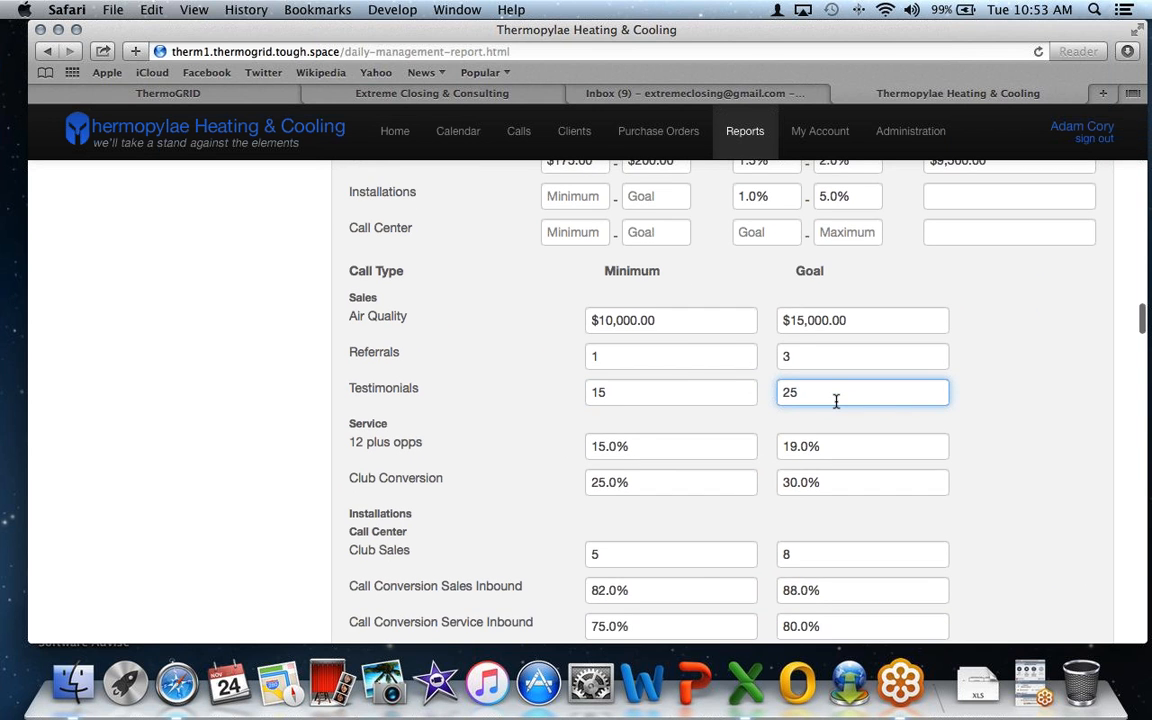
{"action": "scroll", "coordinate": [836, 401], "scroll_direction": "down", "scroll_amount": 10}
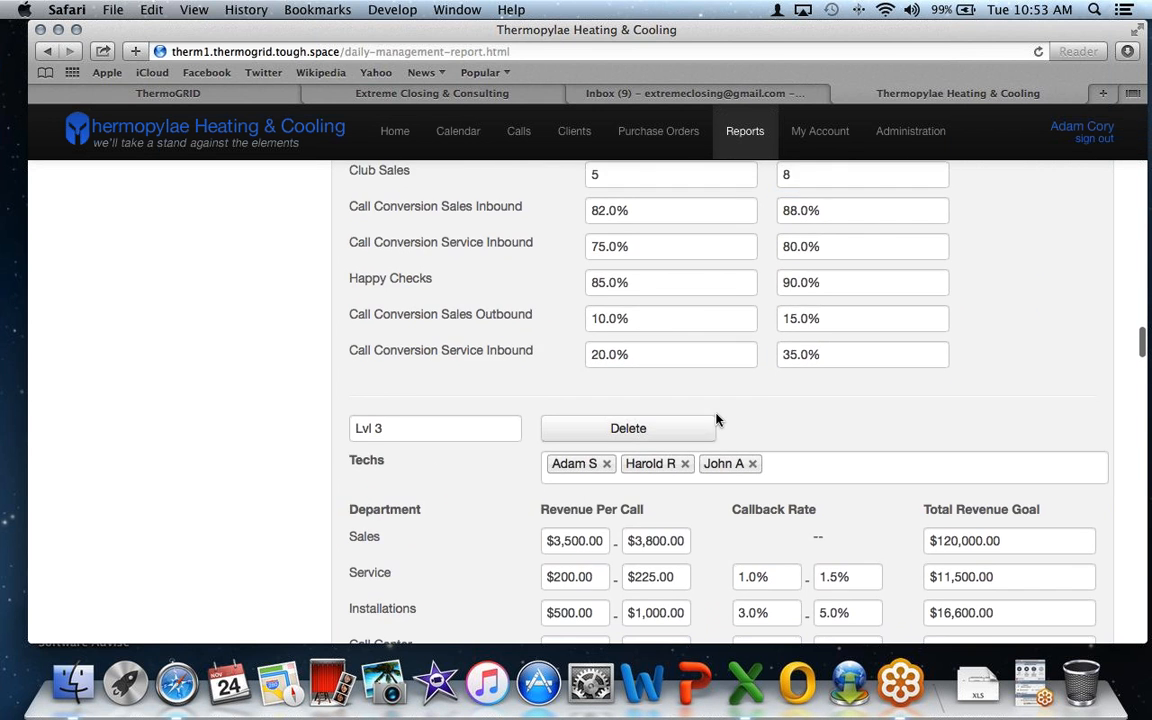
{"action": "scroll", "coordinate": [716, 420], "scroll_direction": "down", "scroll_amount": 3}
- Set the Lvl 3 Testimonials minimum to 20 and goal to 30
{"action": "left_click", "coordinate": [654, 437]}
{"action": "type", "text": "20"}
{"action": "left_click", "coordinate": [866, 437]}
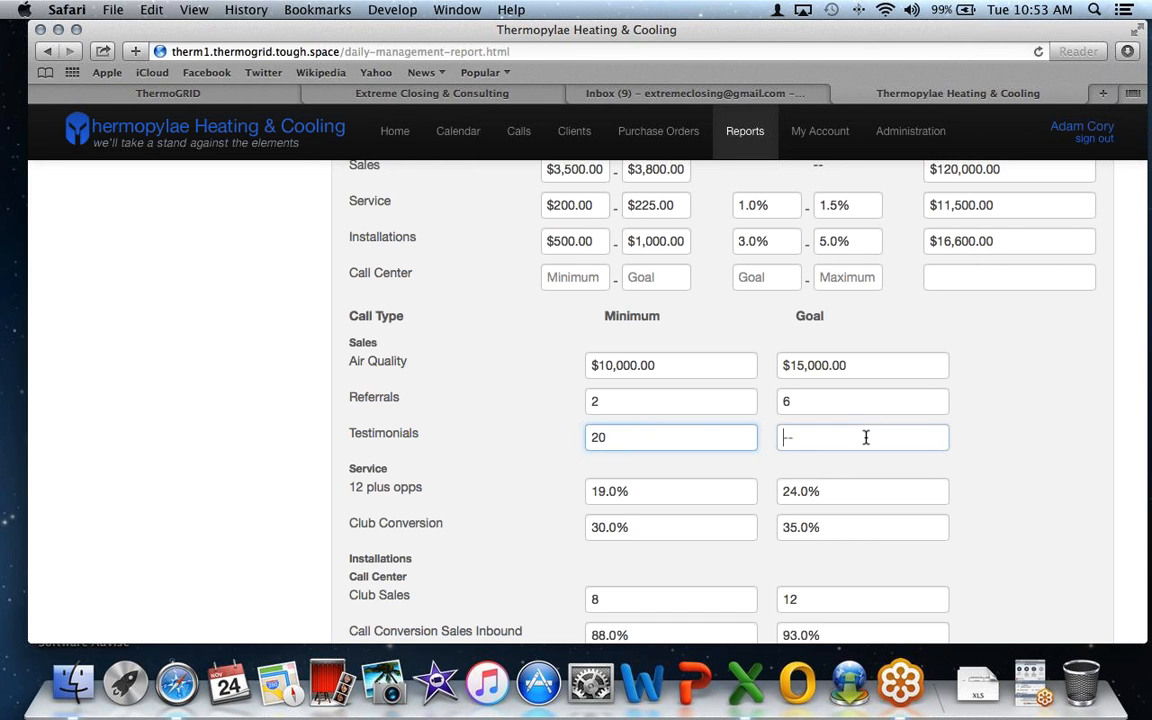
{"action": "type", "text": "30"}
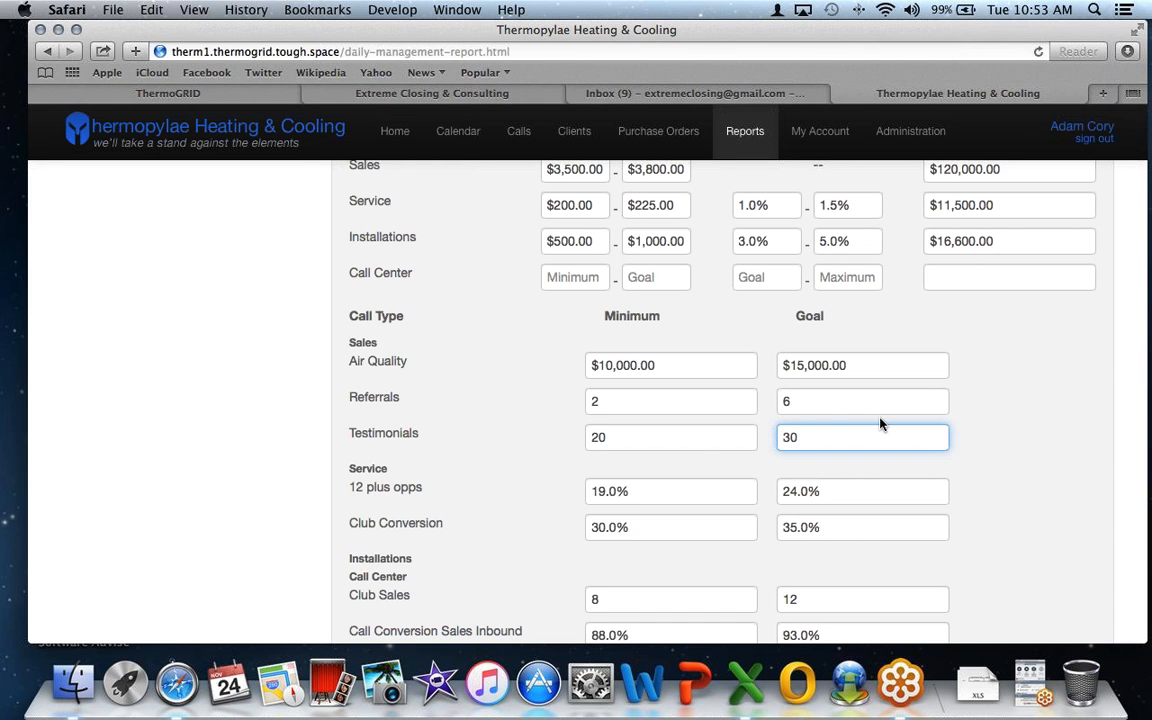
{"action": "scroll", "coordinate": [880, 423], "scroll_direction": "down", "scroll_amount": 1}
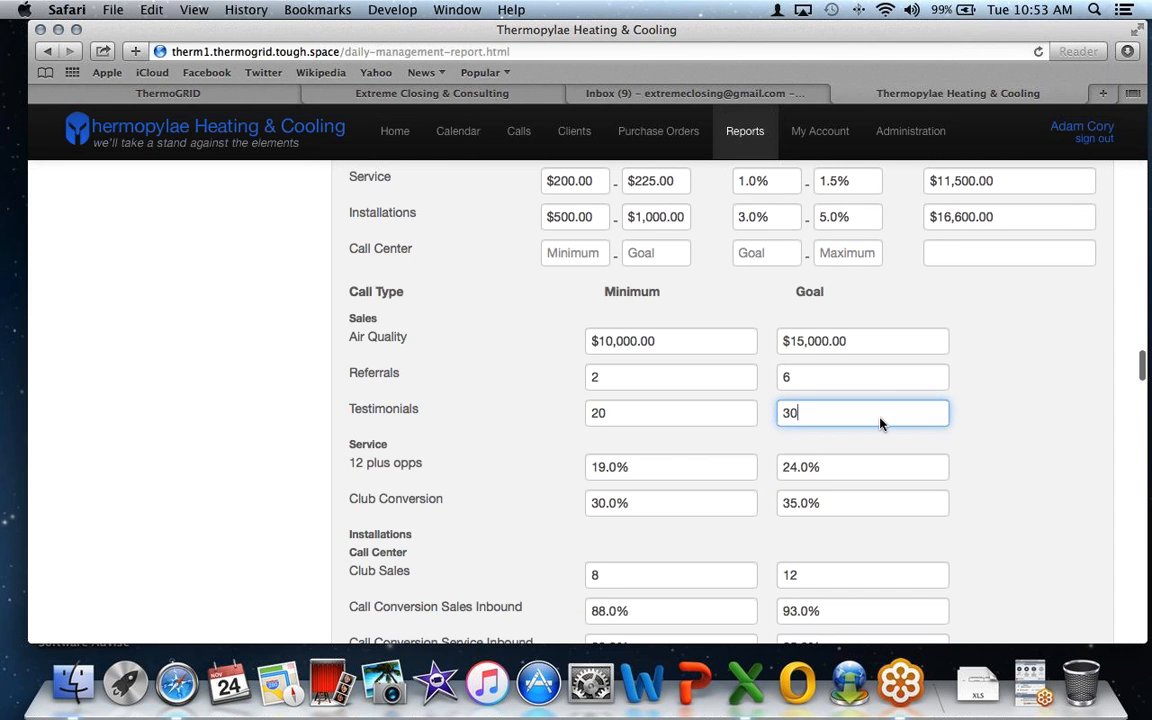
{"action": "scroll", "coordinate": [880, 423], "scroll_direction": "down", "scroll_amount": 2}
{"action": "scroll", "coordinate": [880, 423], "scroll_direction": "up", "scroll_amount": 3}
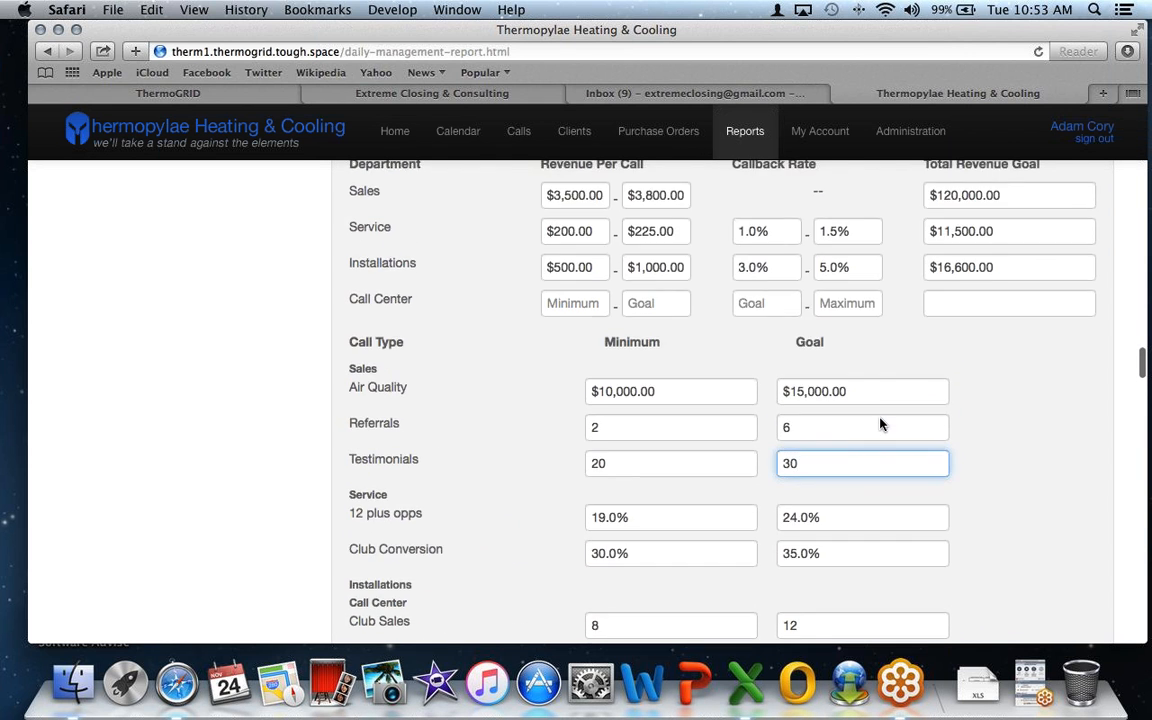
{"action": "scroll", "coordinate": [880, 423], "scroll_direction": "up", "scroll_amount": 3}
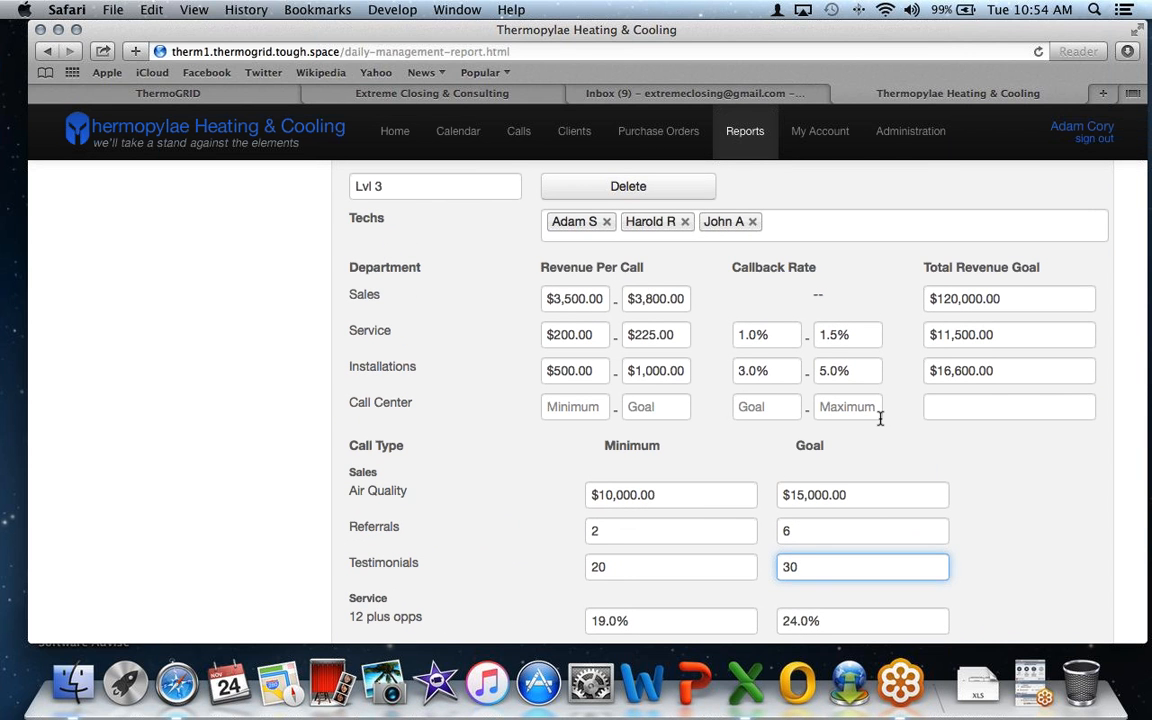
- Add another technician from the Techs dropdown to the Lvl 3 group
{"action": "left_click_drag", "start_coordinate": [606, 298], "coordinate": [518, 302]}
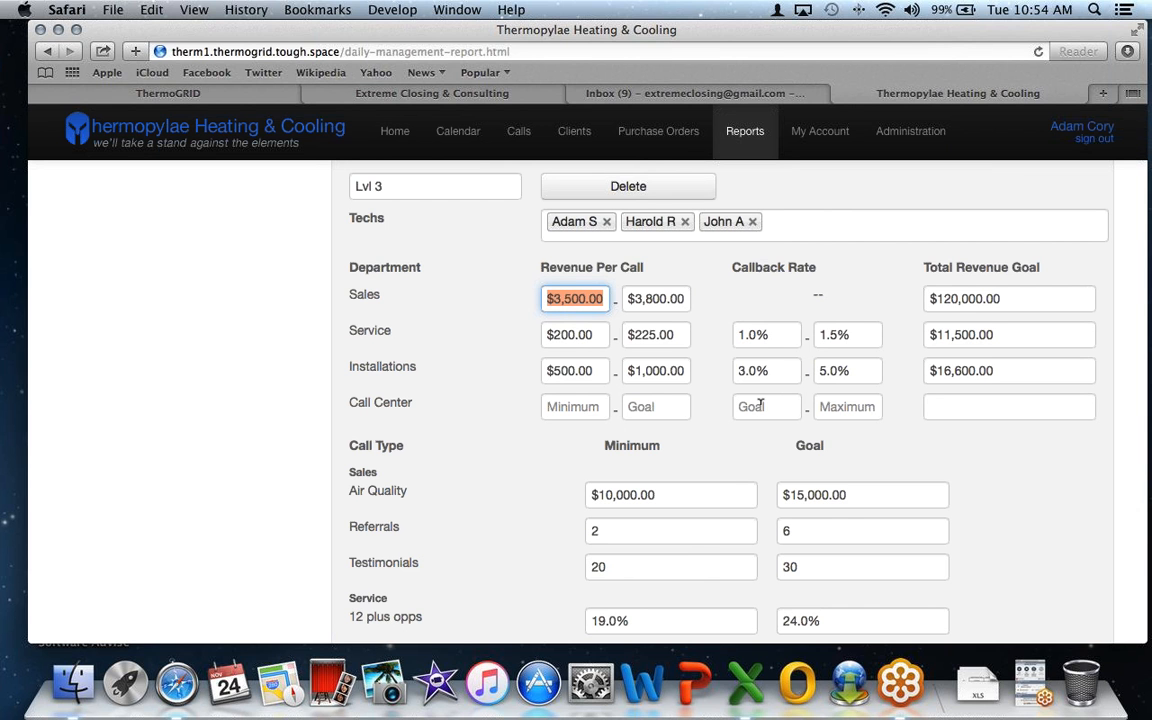
{"action": "scroll", "coordinate": [767, 396], "scroll_direction": "up", "scroll_amount": 4}
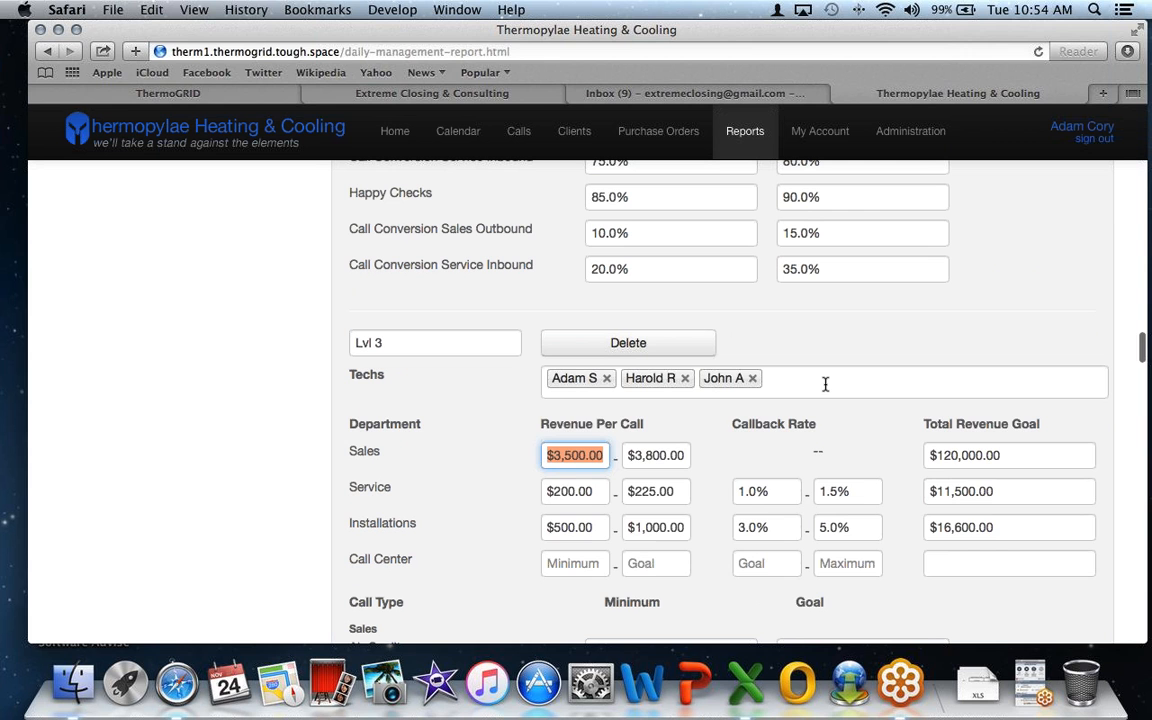
{"action": "left_click", "coordinate": [825, 384]}
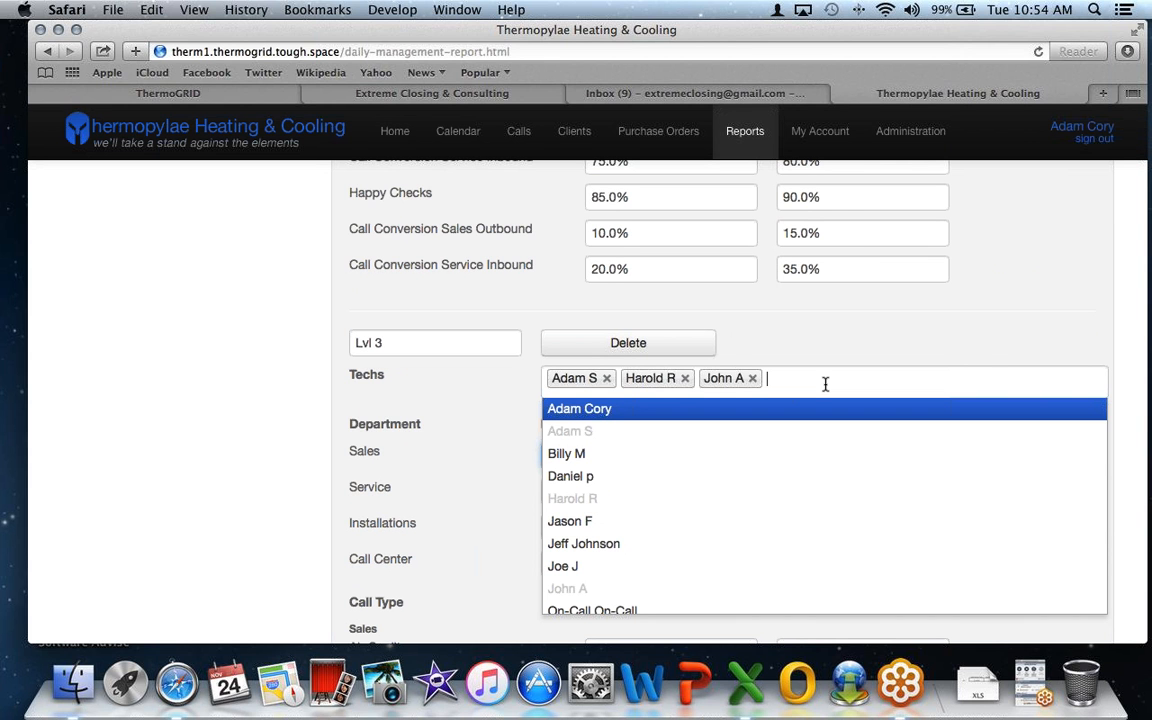
{"action": "key", "text": "Down"}
{"action": "key", "text": "Down"}
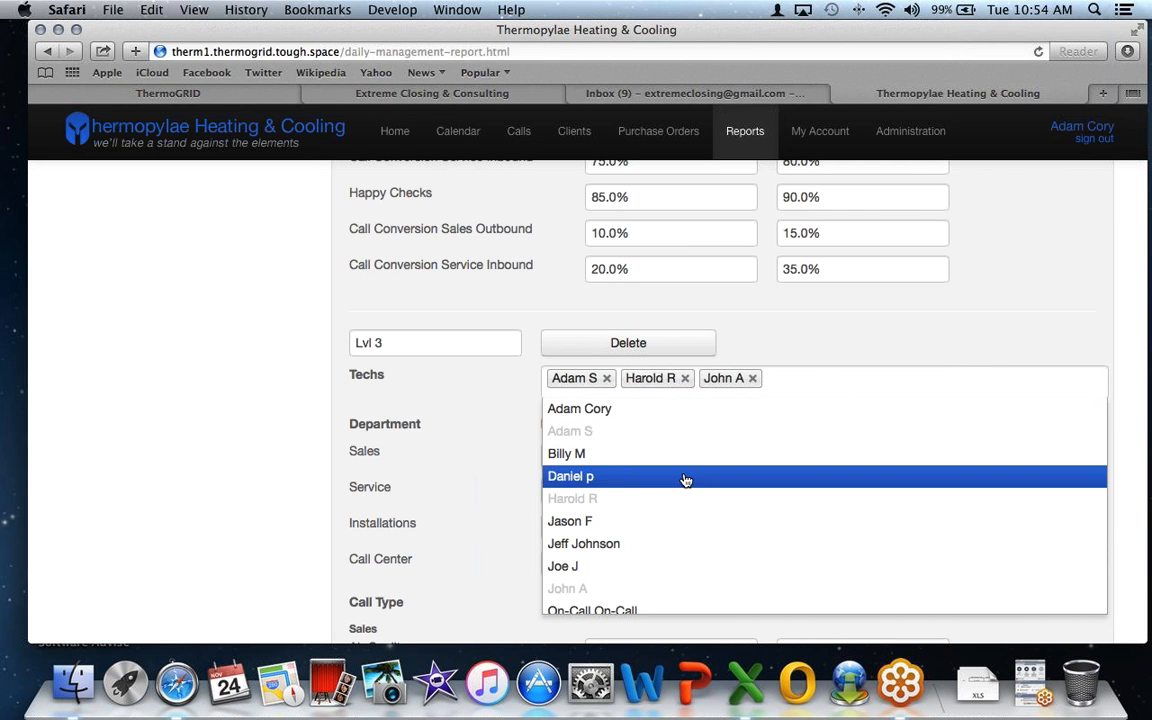
{"action": "key", "text": "Down"}
{"action": "scroll", "coordinate": [650, 497], "scroll_direction": "down", "scroll_amount": 2}
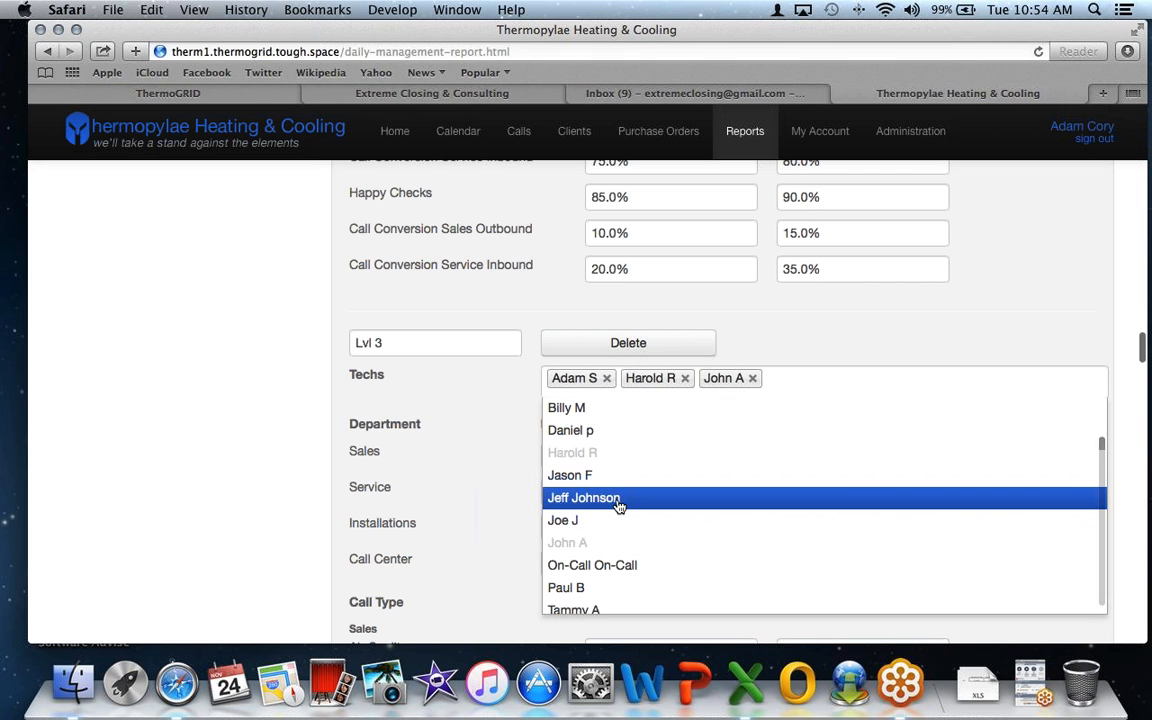
{"action": "left_click", "coordinate": [618, 500]}
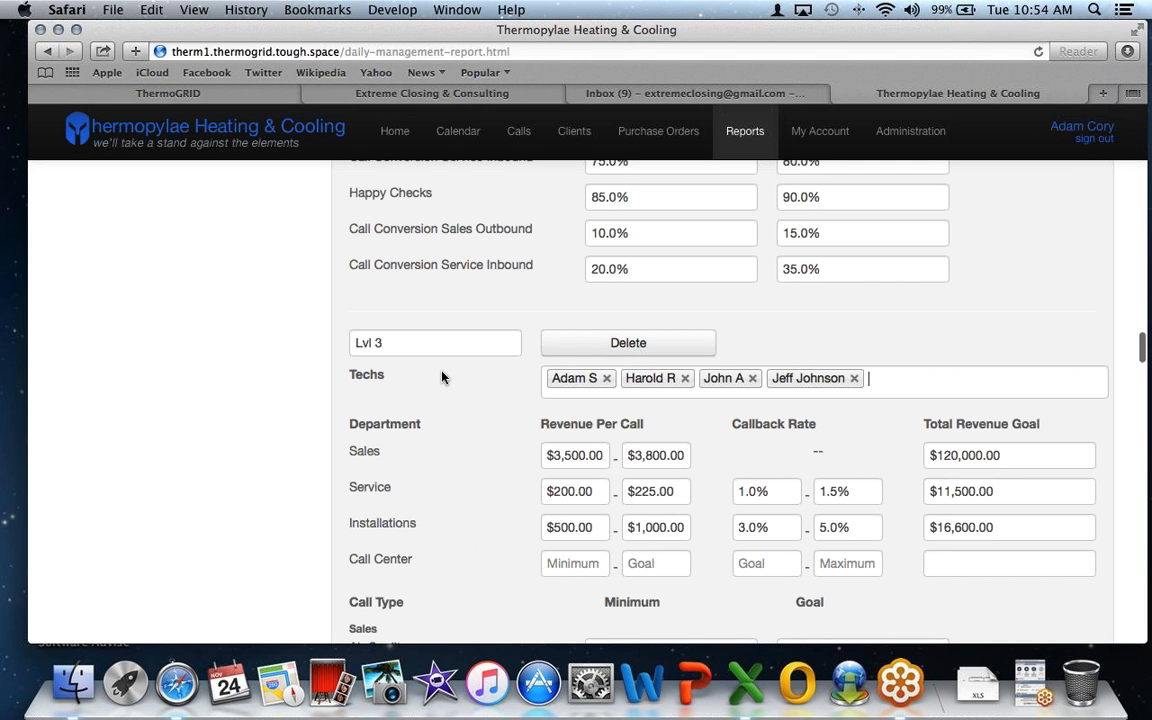
- Check the Lvl 3 Sales revenue-per-call minimum, goal and total revenue goal
{"action": "scroll", "coordinate": [442, 377], "scroll_direction": "down", "scroll_amount": 3}
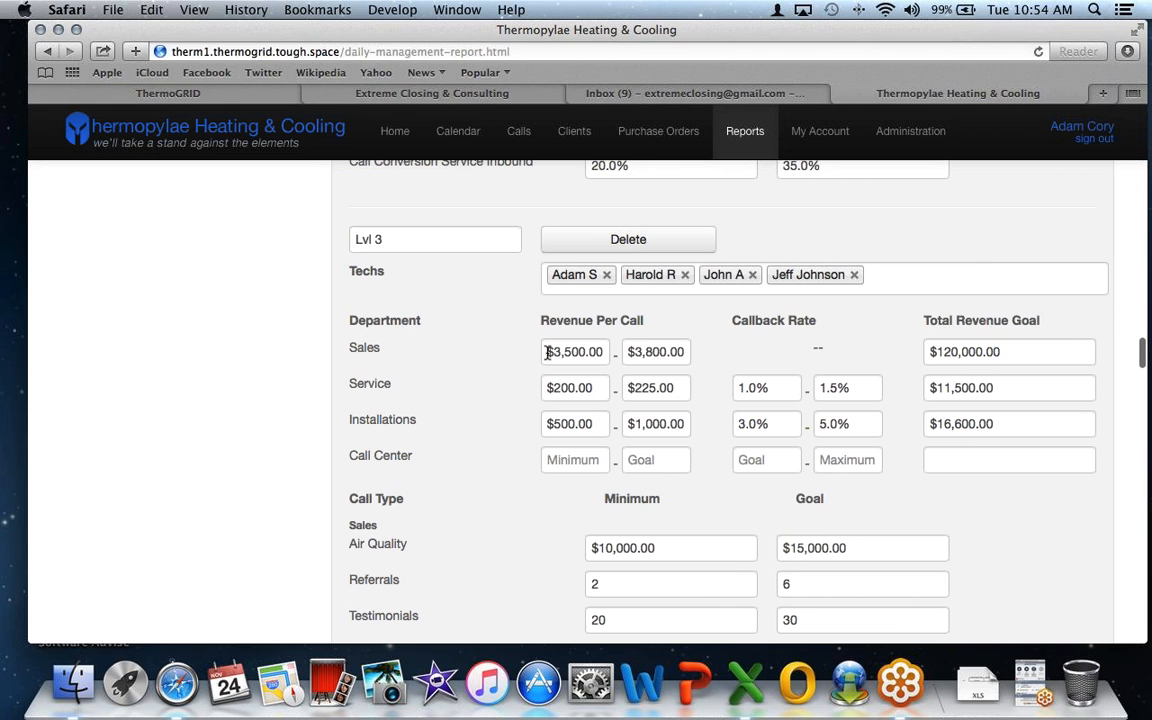
{"action": "left_click_drag", "start_coordinate": [600, 351], "coordinate": [522, 352]}
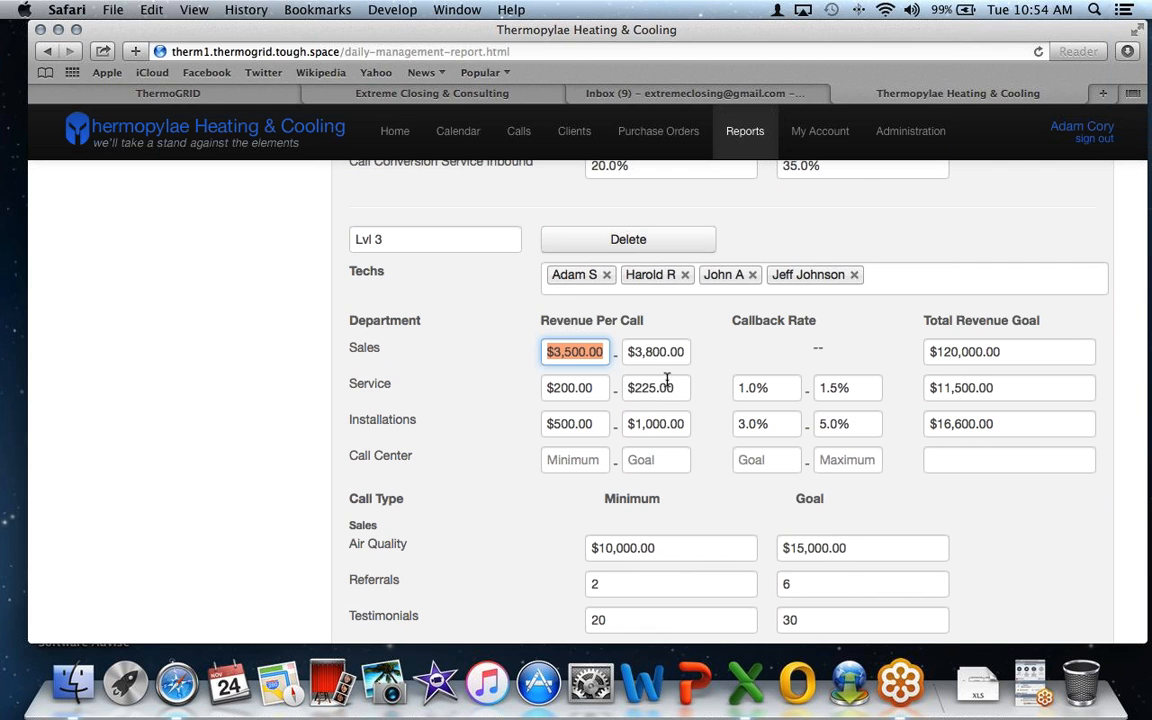
{"action": "left_click_drag", "start_coordinate": [688, 354], "coordinate": [628, 356]}
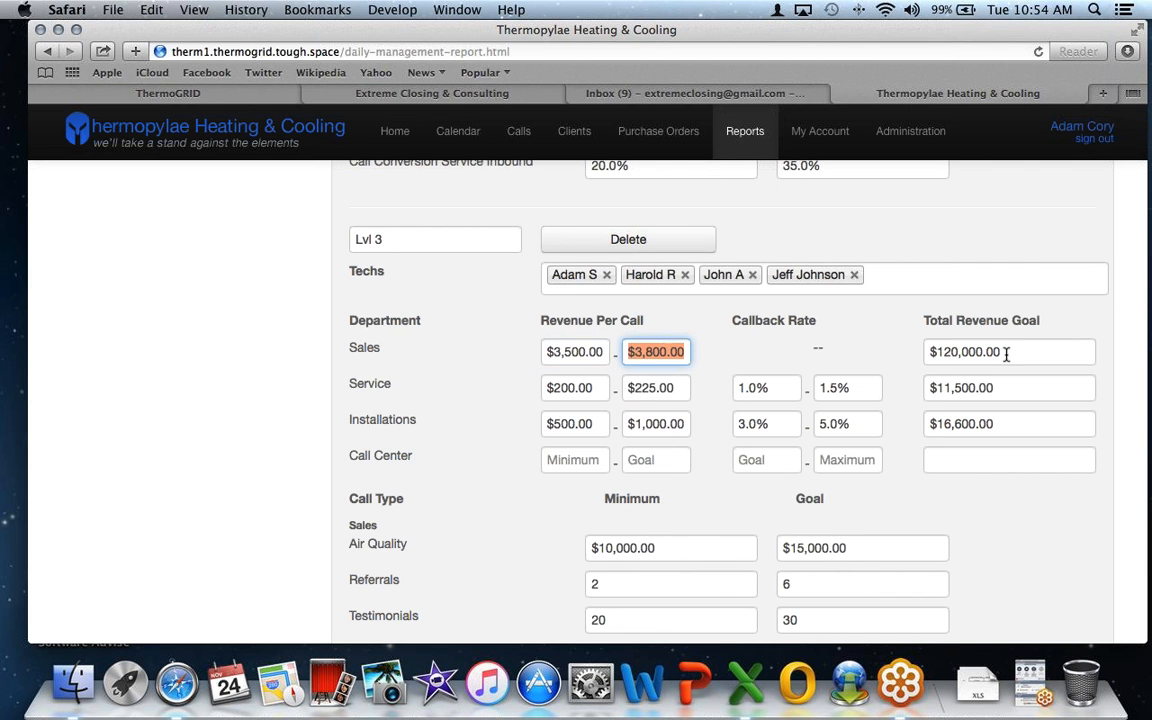
{"action": "left_click_drag", "start_coordinate": [1006, 352], "coordinate": [926, 352]}
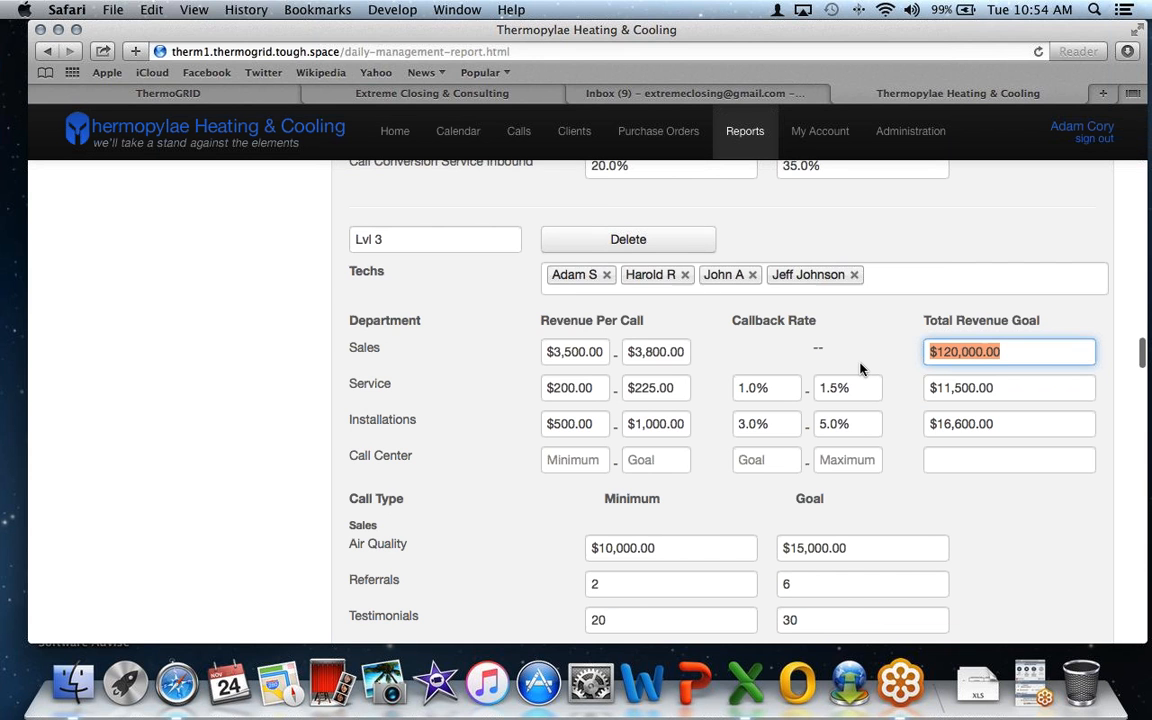
{"action": "scroll", "coordinate": [860, 370], "scroll_direction": "up", "scroll_amount": 1}
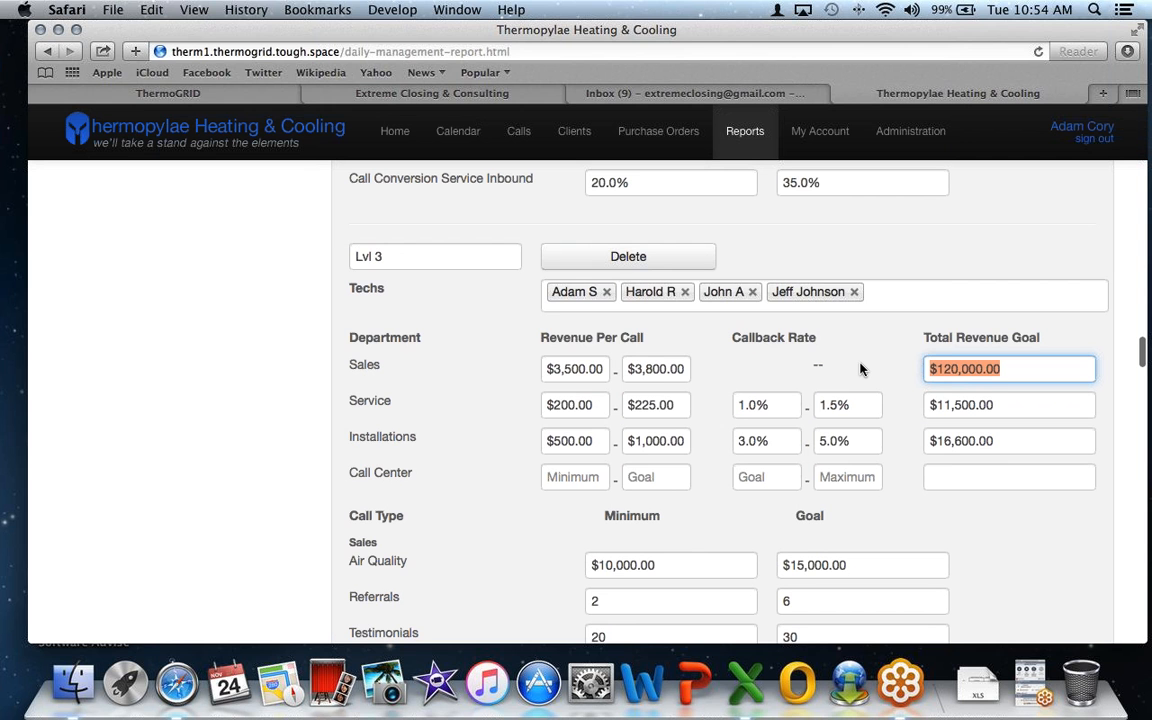
{"action": "scroll", "coordinate": [860, 370], "scroll_direction": "up", "scroll_amount": 20}
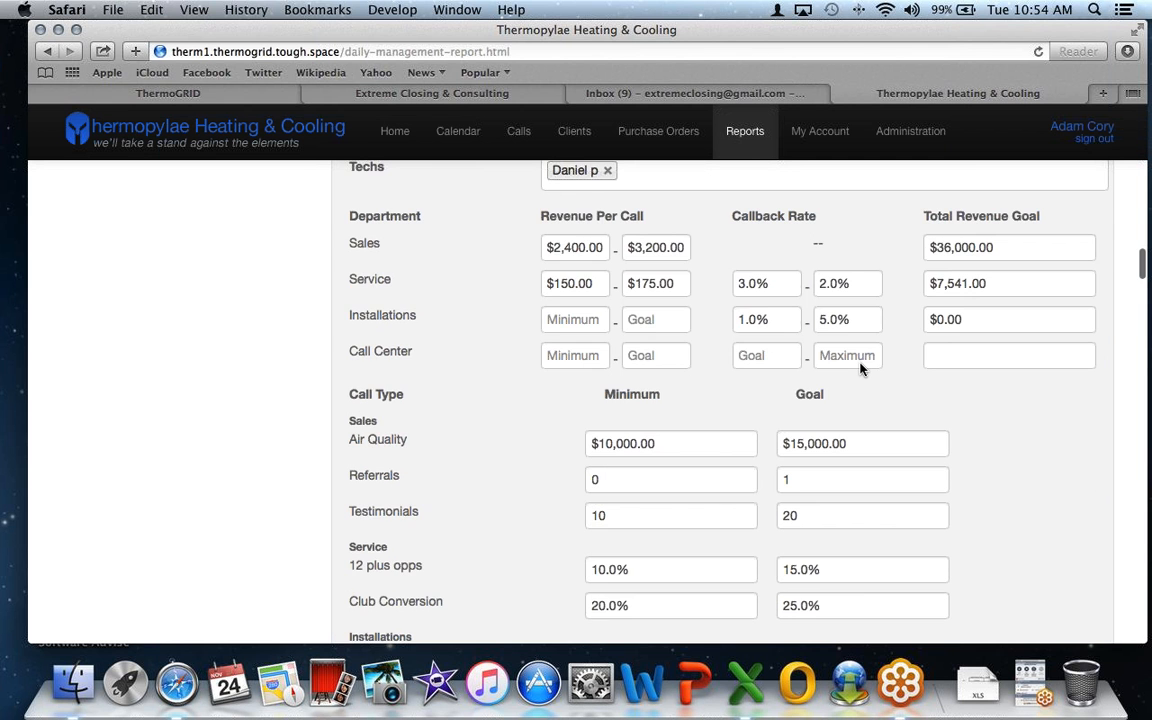
- Finish the HVAC settings, apply them to this month, and open the Daily Management Report
{"action": "left_click", "coordinate": [1025, 292]}
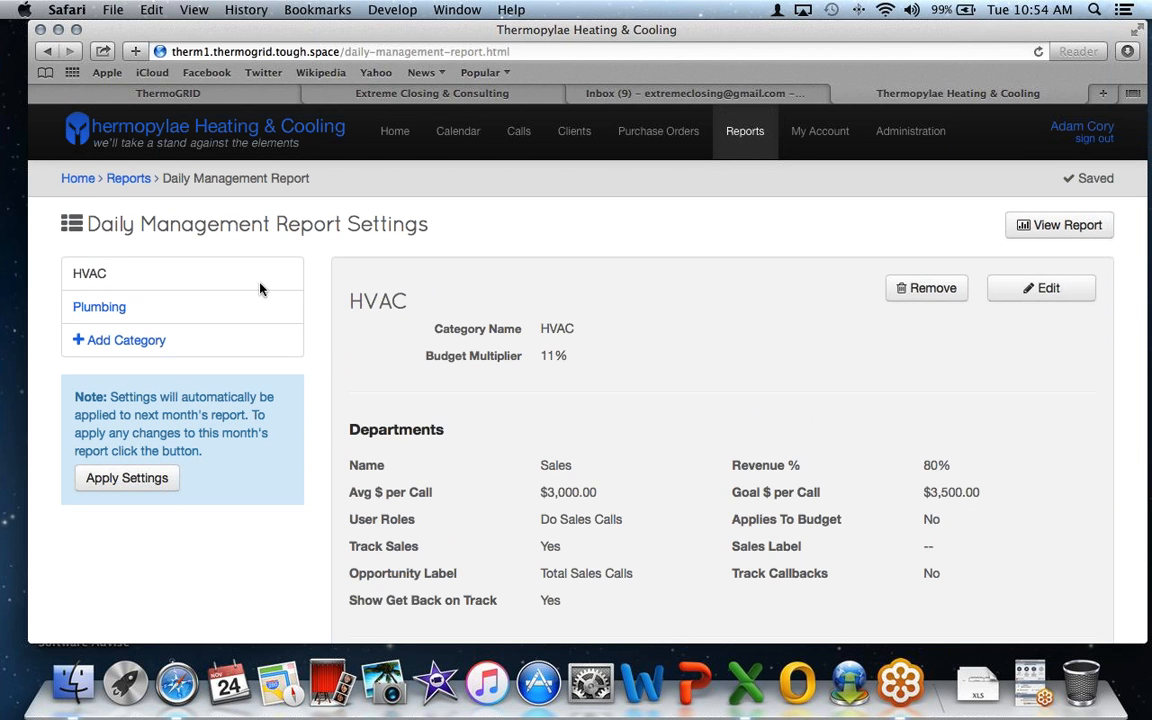
{"action": "left_click", "coordinate": [127, 478]}
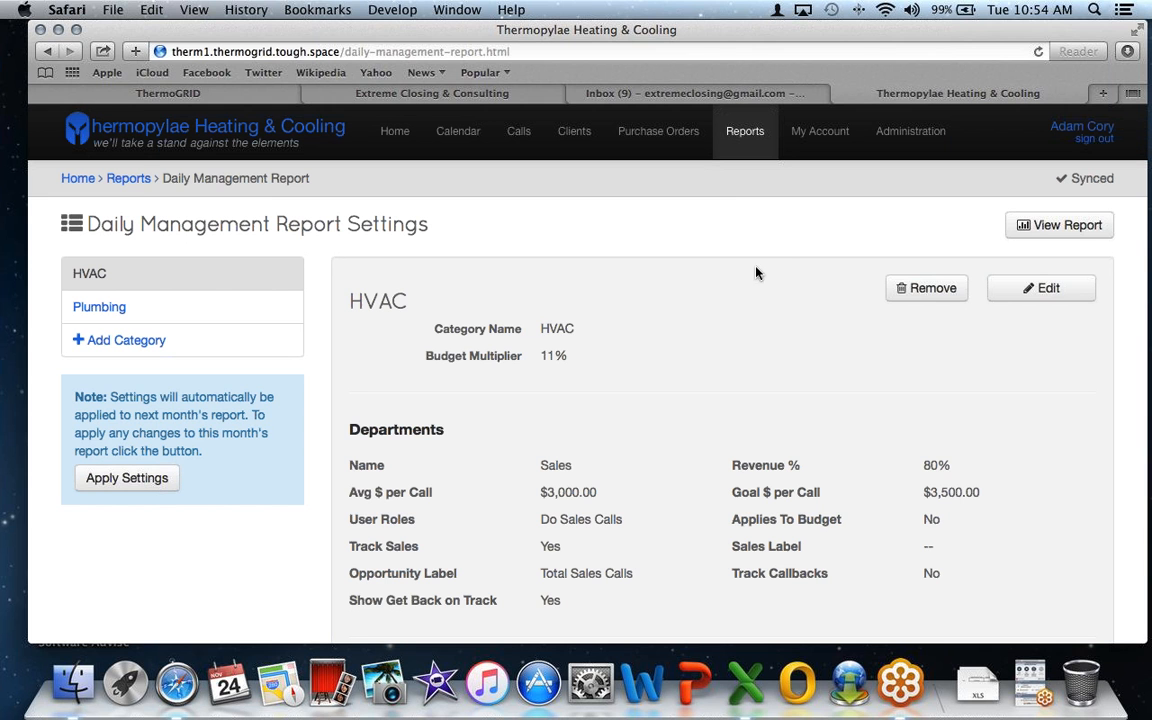
{"action": "left_click", "coordinate": [1058, 226]}
{"action": "scroll", "coordinate": [293, 385], "scroll_direction": "down", "scroll_amount": 1}
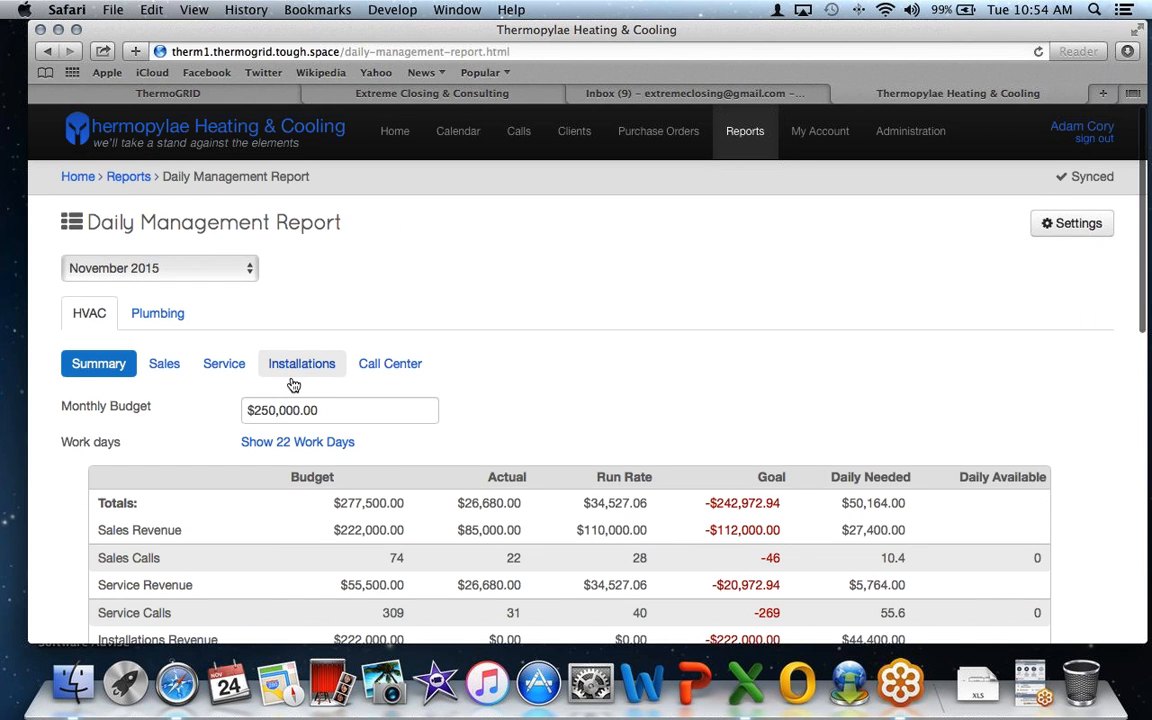
{"action": "scroll", "coordinate": [293, 385], "scroll_direction": "down", "scroll_amount": 3}
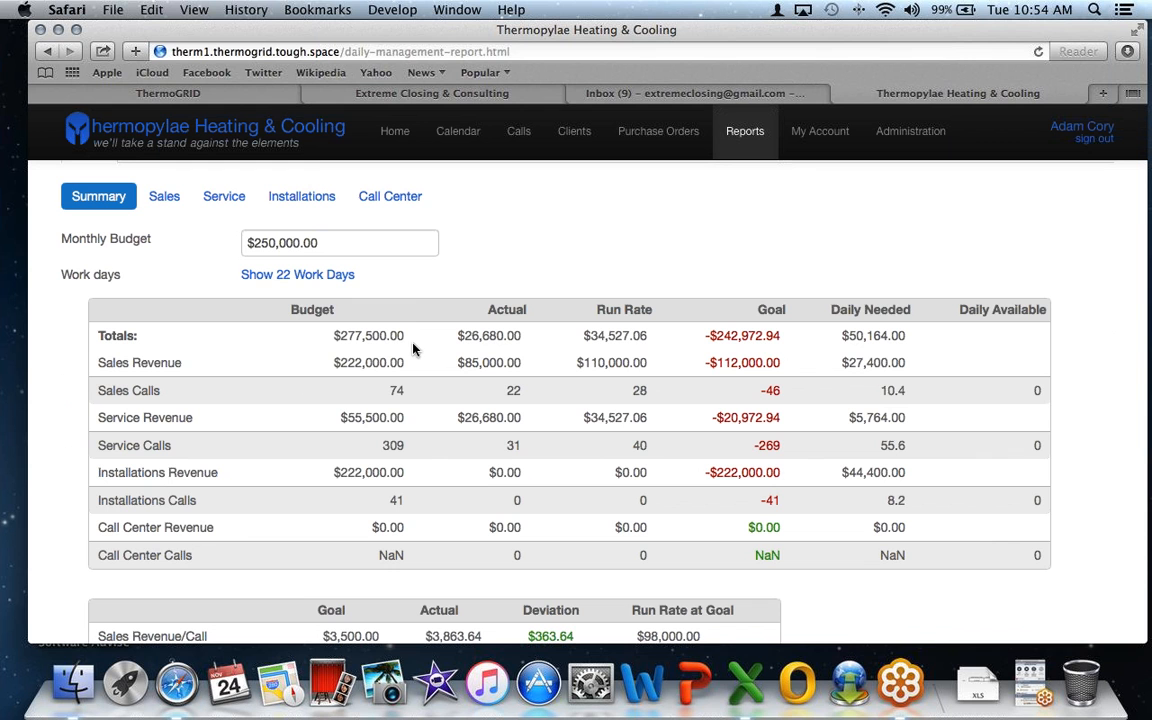
- Remove November 1 and 26 from the work days, leaving 20 work days
{"action": "left_click", "coordinate": [305, 276]}
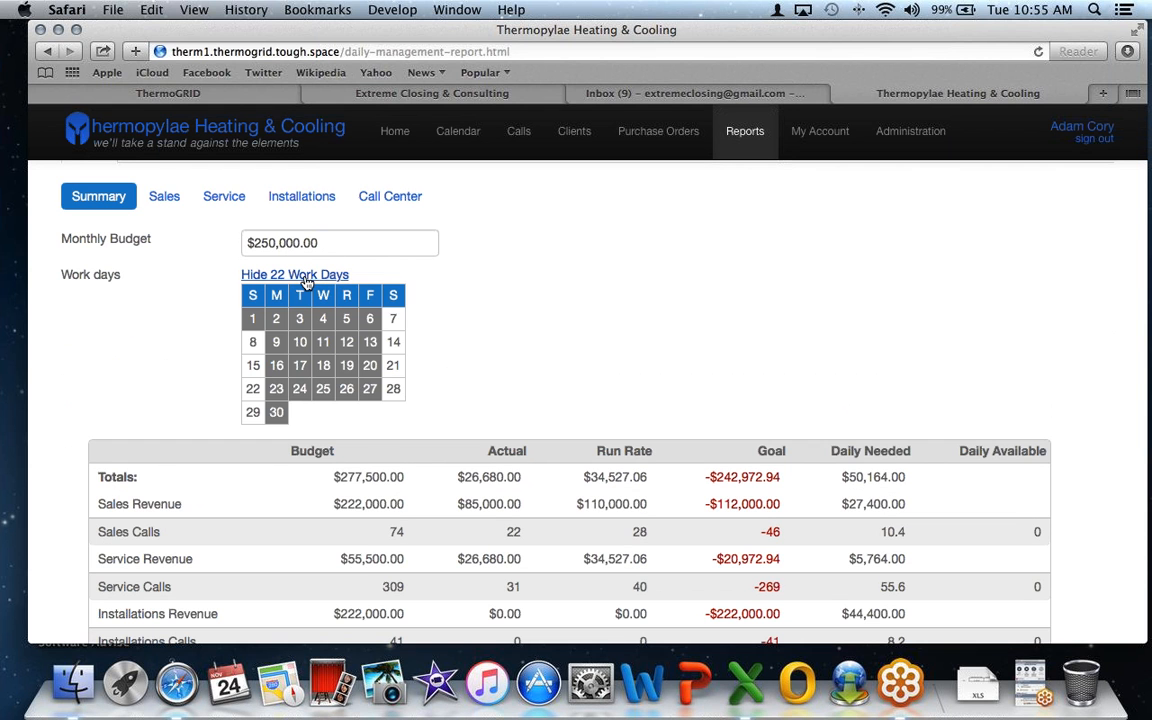
{"action": "left_click", "coordinate": [253, 325]}
{"action": "left_click", "coordinate": [280, 326]}
{"action": "left_click", "coordinate": [281, 323]}
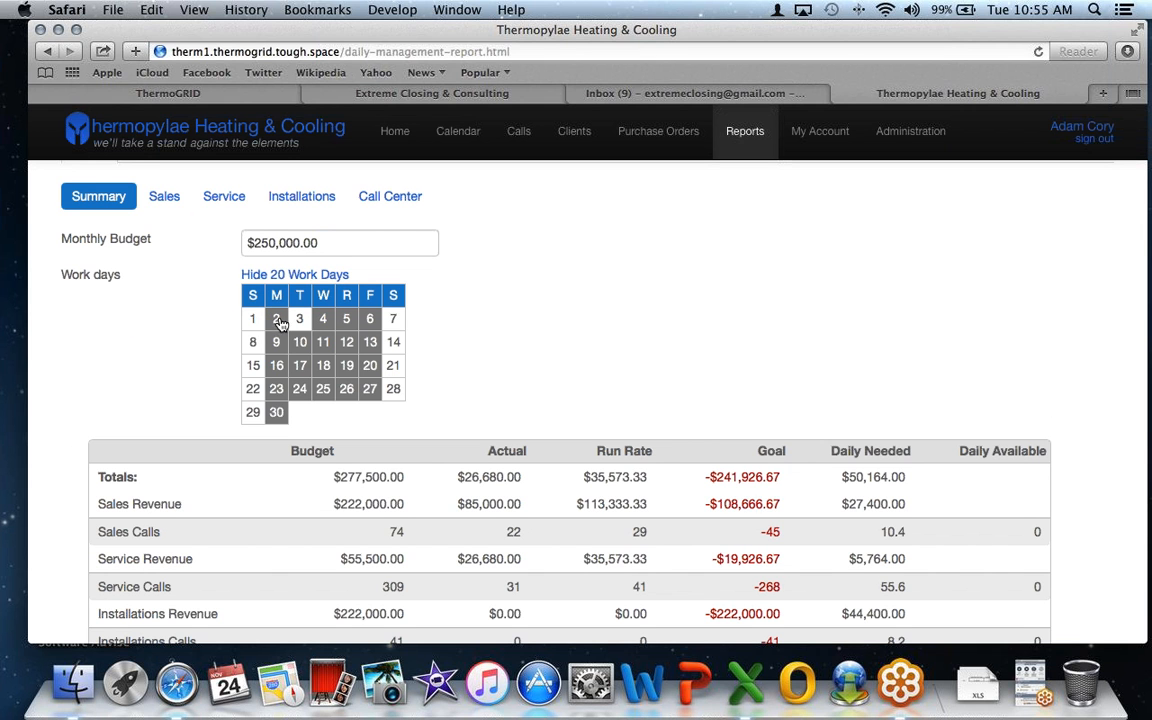
{"action": "left_click", "coordinate": [300, 318]}
{"action": "left_click", "coordinate": [350, 389]}
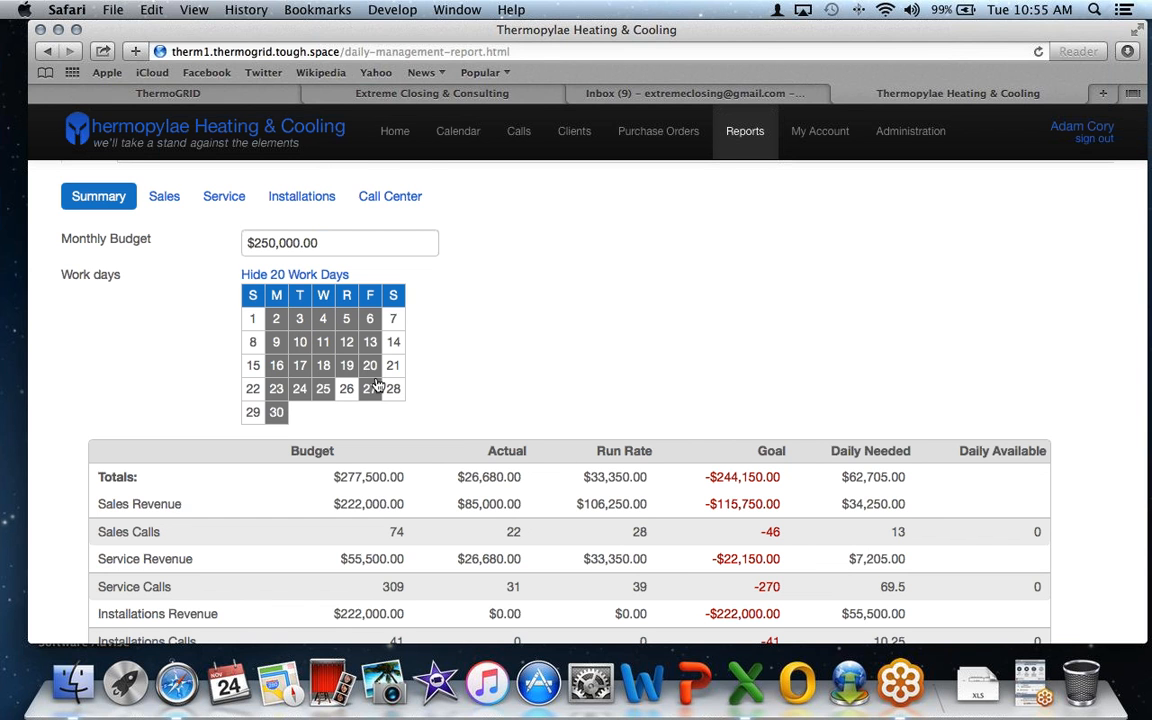
{"action": "left_click", "coordinate": [266, 274]}
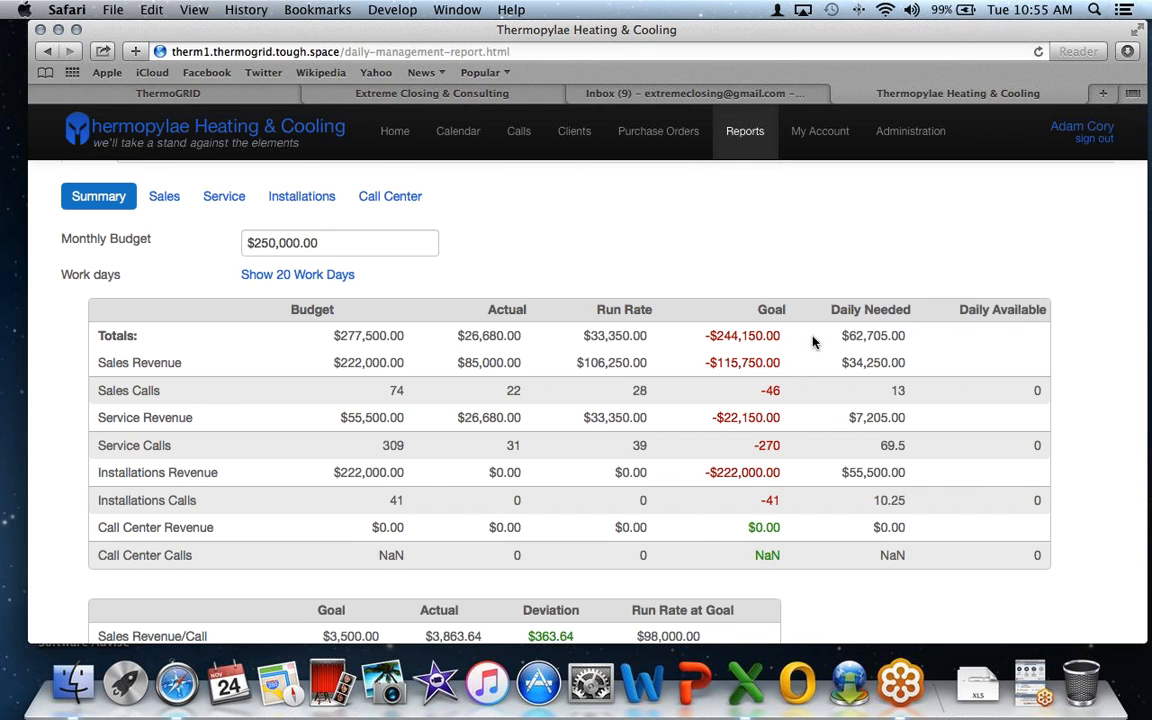
- Review the total daily needed amount and the daily sales and service calls needed
{"action": "left_click_drag", "start_coordinate": [905, 336], "coordinate": [825, 334]}
{"action": "left_click_drag", "start_coordinate": [918, 391], "coordinate": [873, 391]}
{"action": "left_click", "coordinate": [916, 440]}
{"action": "left_click_drag", "start_coordinate": [909, 445], "coordinate": [878, 445]}
- Reload the report and return to its Sales figures
{"action": "left_click", "coordinate": [160, 199]}
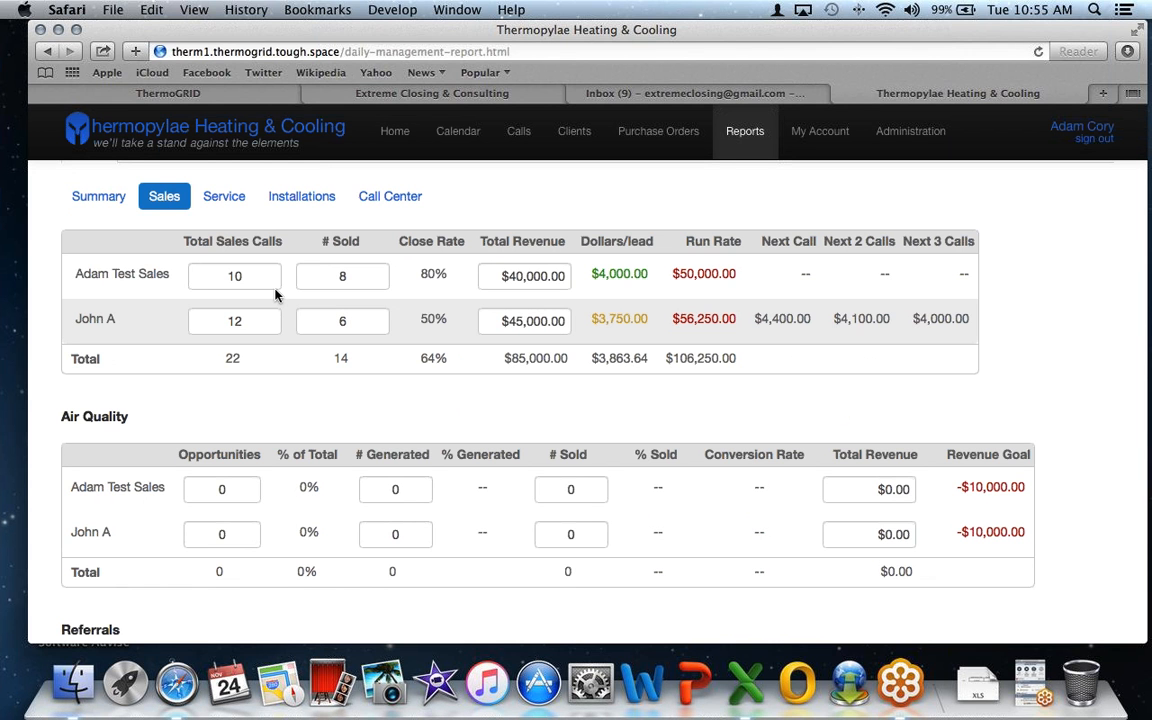
{"action": "left_click", "coordinate": [242, 276]}
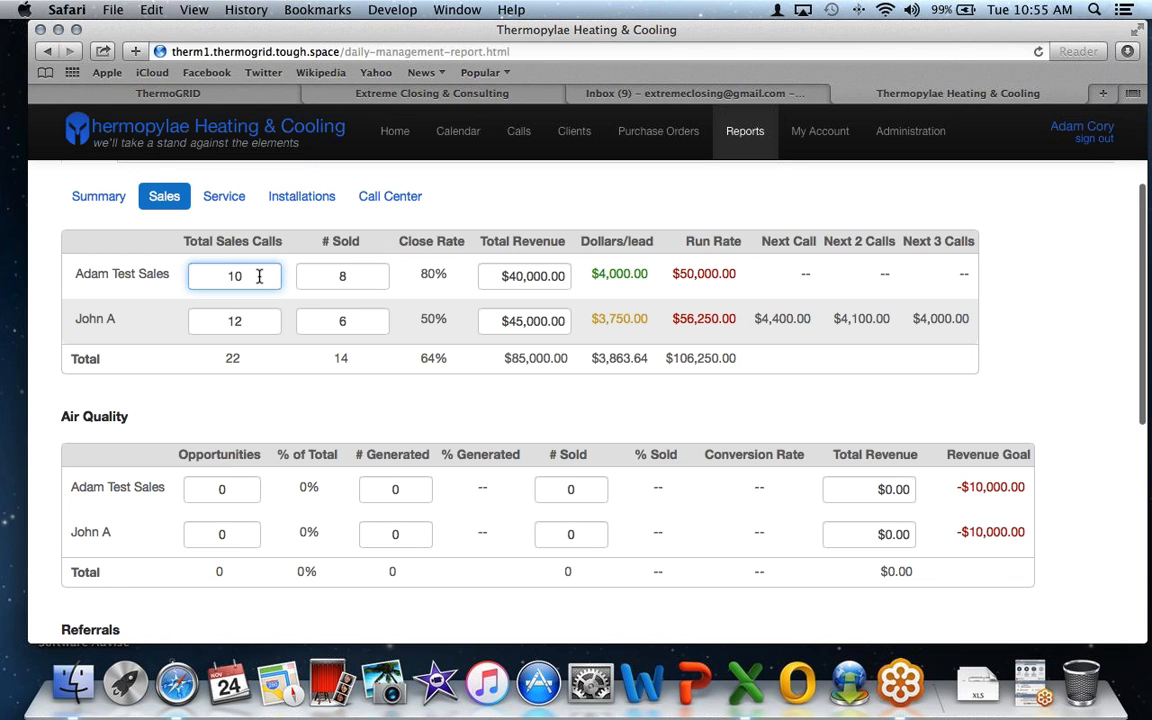
{"action": "scroll", "coordinate": [259, 276], "scroll_direction": "down", "scroll_amount": 5}
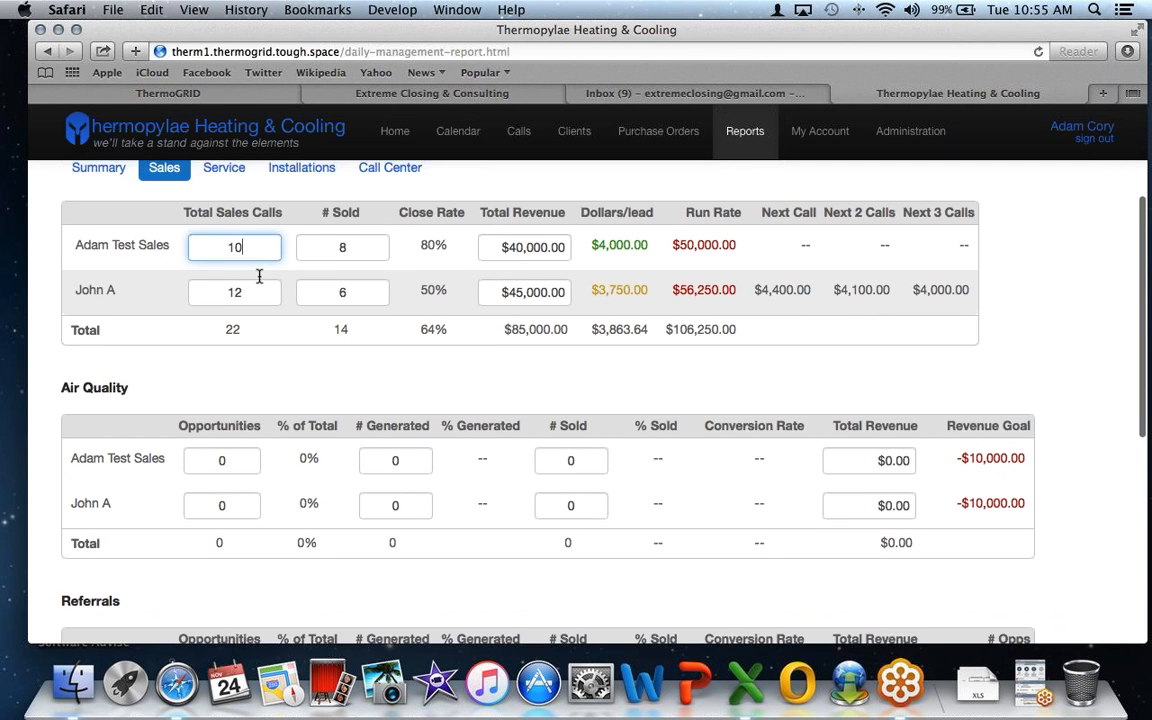
{"action": "scroll", "coordinate": [259, 282], "scroll_direction": "down", "scroll_amount": 8}
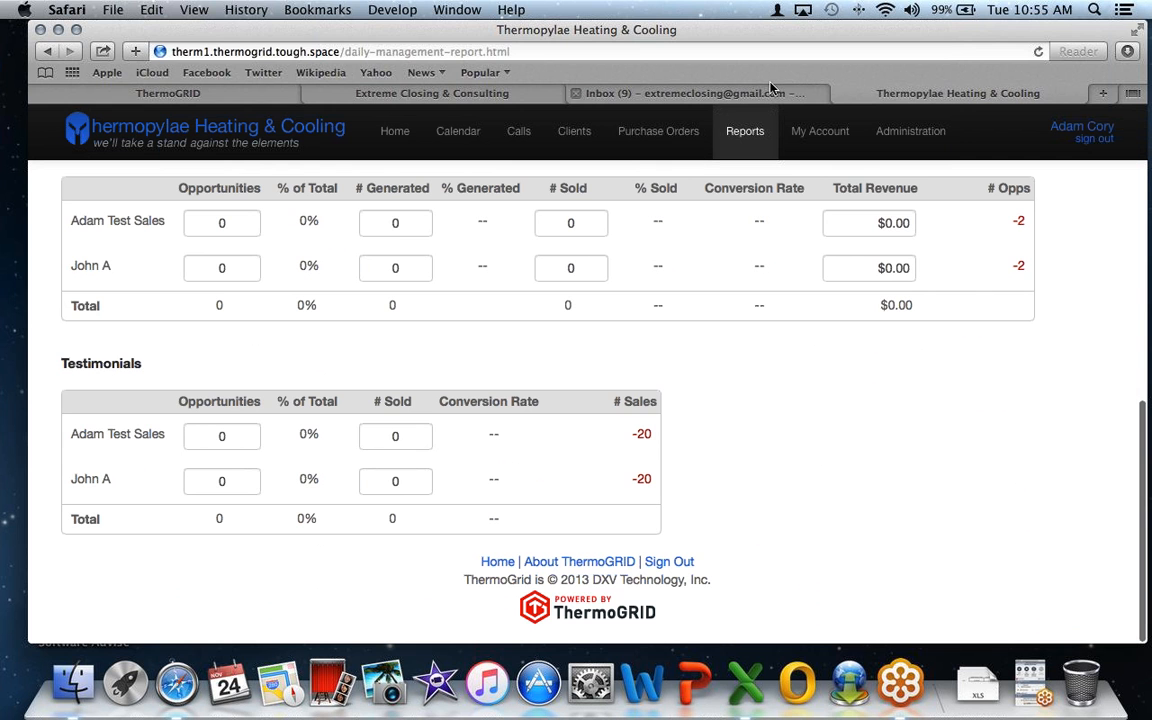
{"action": "key", "text": "super+r"}
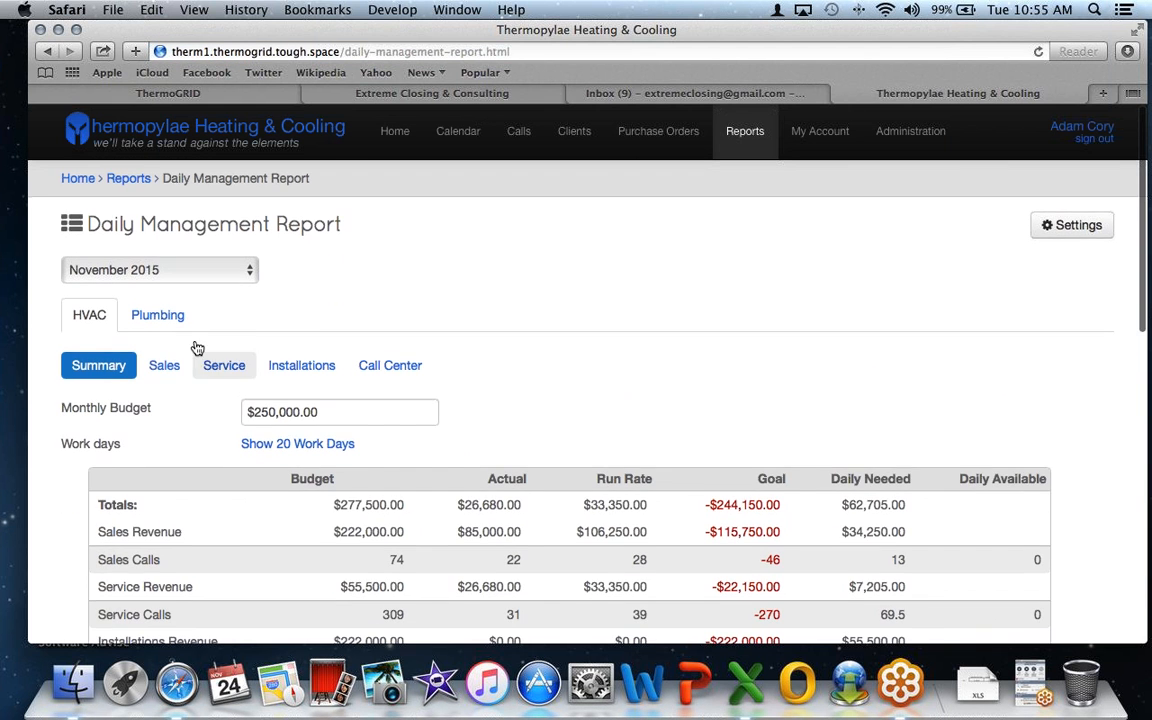
{"action": "left_click", "coordinate": [163, 367]}
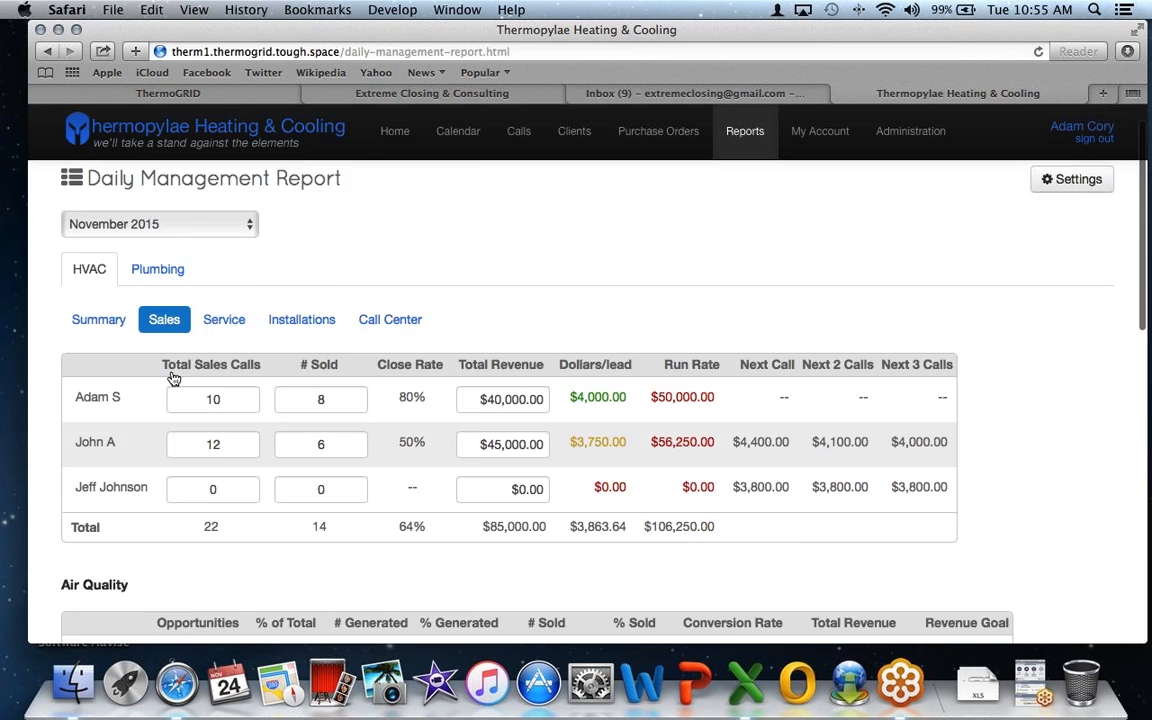
{"action": "scroll", "coordinate": [172, 377], "scroll_direction": "down", "scroll_amount": 3}
- Give the new technician 10 sales calls, 8 sold and $50,000 revenue
{"action": "double_click", "coordinate": [236, 380]}
{"action": "type", "text": "10"}
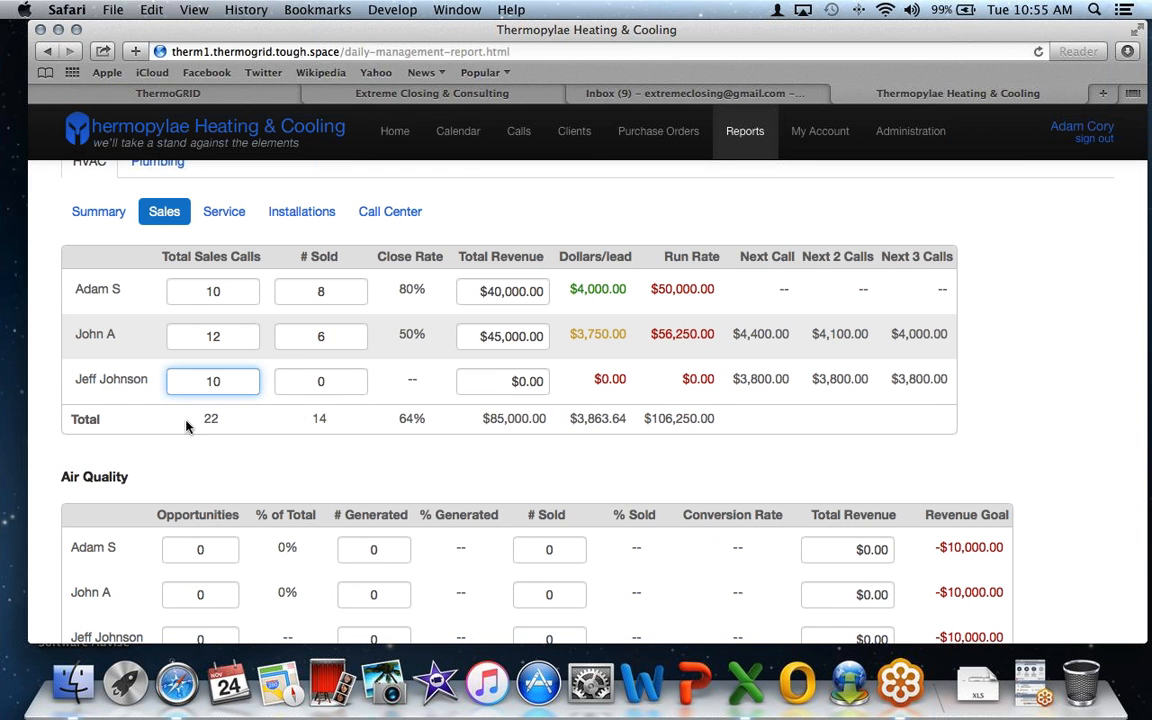
{"action": "double_click", "coordinate": [319, 381]}
{"action": "type", "text": "8"}
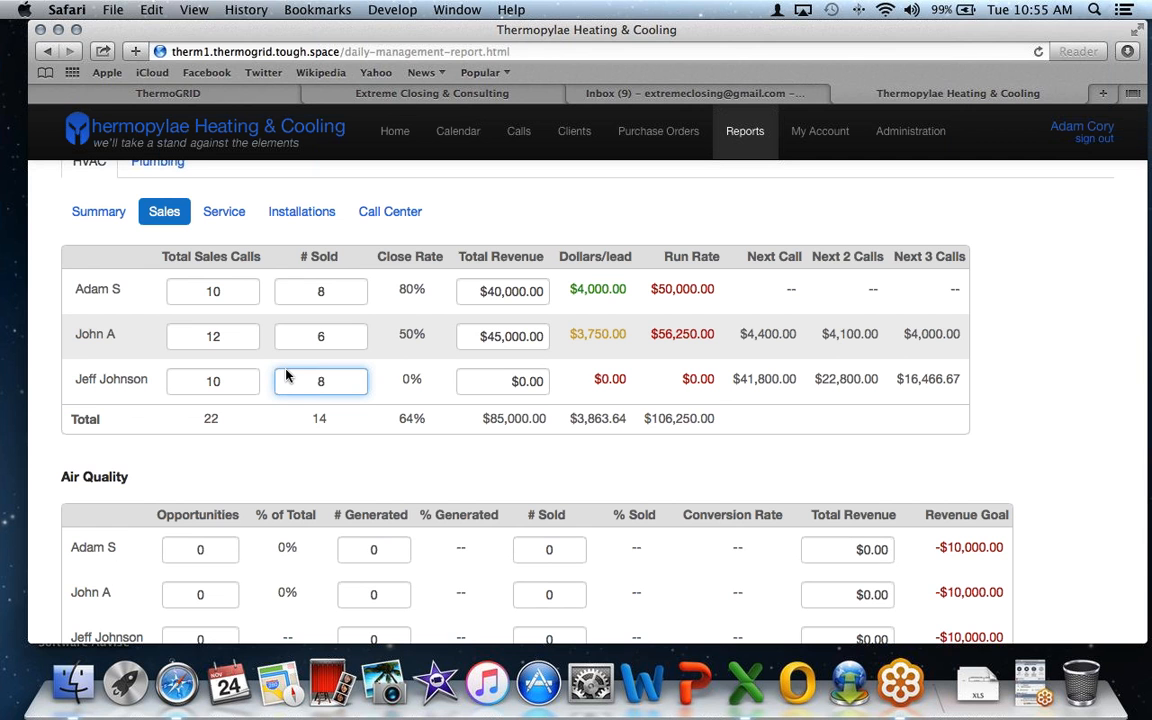
{"action": "scroll", "coordinate": [287, 376], "scroll_direction": "down", "scroll_amount": 3}
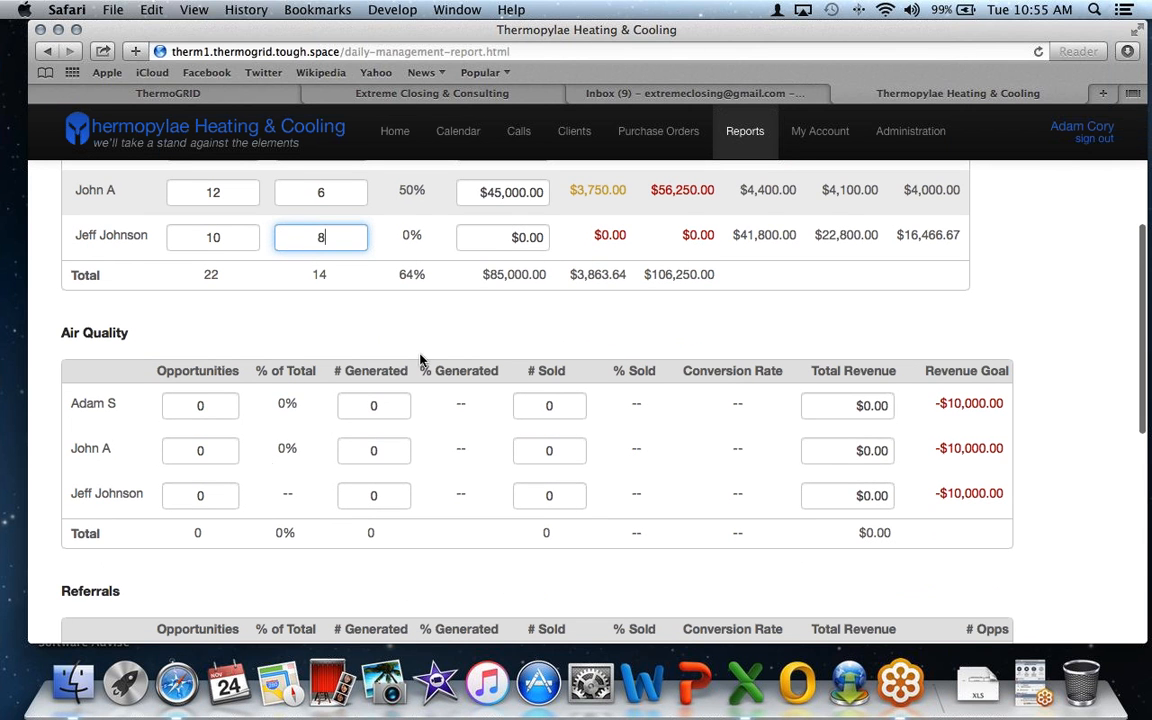
{"action": "key", "text": "Tab"}
{"action": "type", "text": "50,000"}
{"action": "scroll", "coordinate": [458, 232], "scroll_direction": "up", "scroll_amount": 4}
- Set the second rep to 20 sales calls, 20 sold and $100,000.00 revenue
{"action": "left_click", "coordinate": [473, 364]}
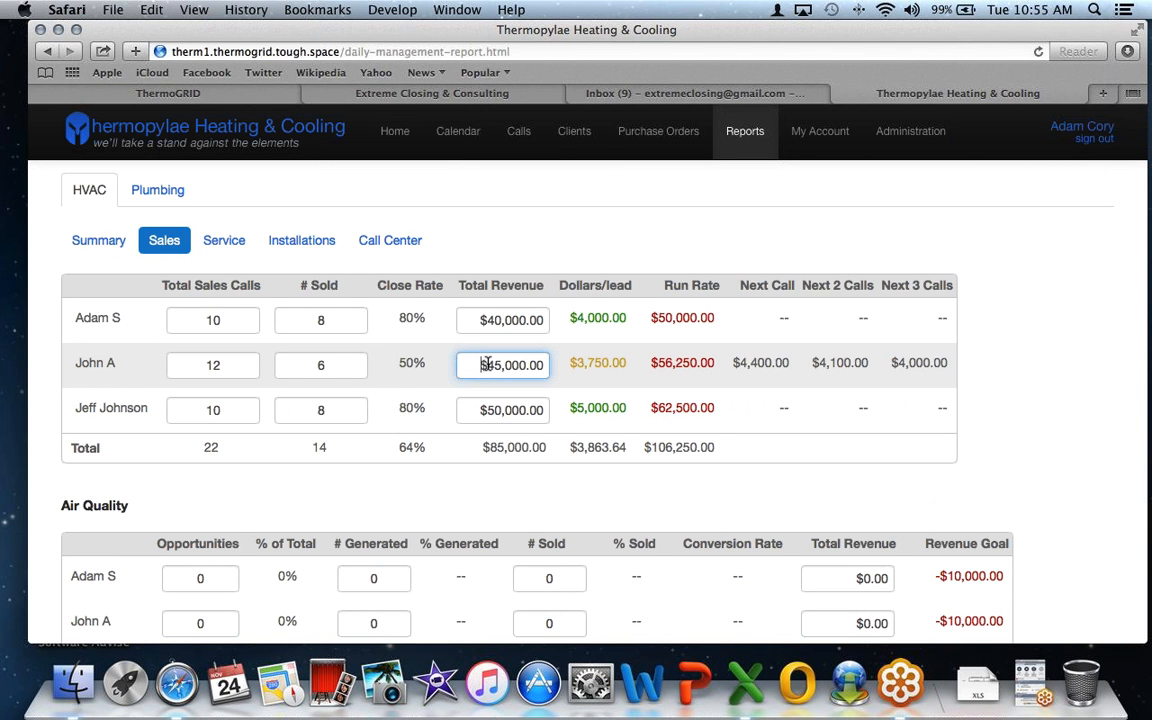
{"action": "left_click_drag", "start_coordinate": [483, 364], "coordinate": [679, 415]}
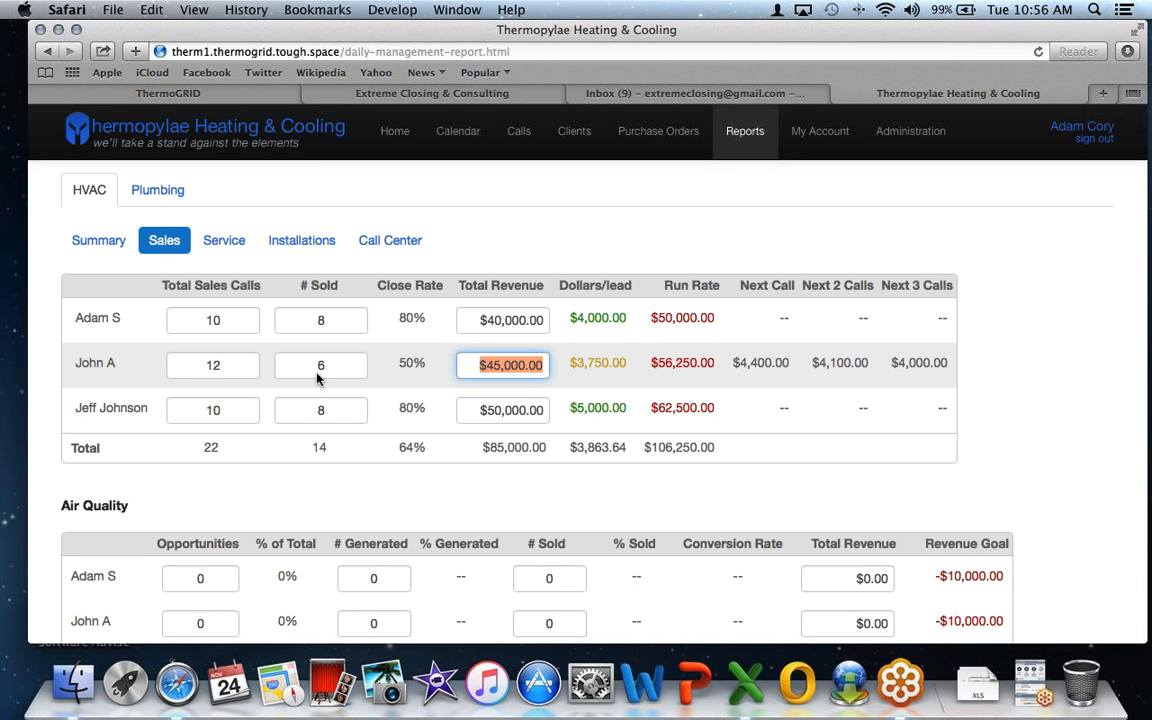
{"action": "double_click", "coordinate": [213, 364]}
{"action": "key", "text": "BackSpace"}
{"action": "type", "text": "20"}
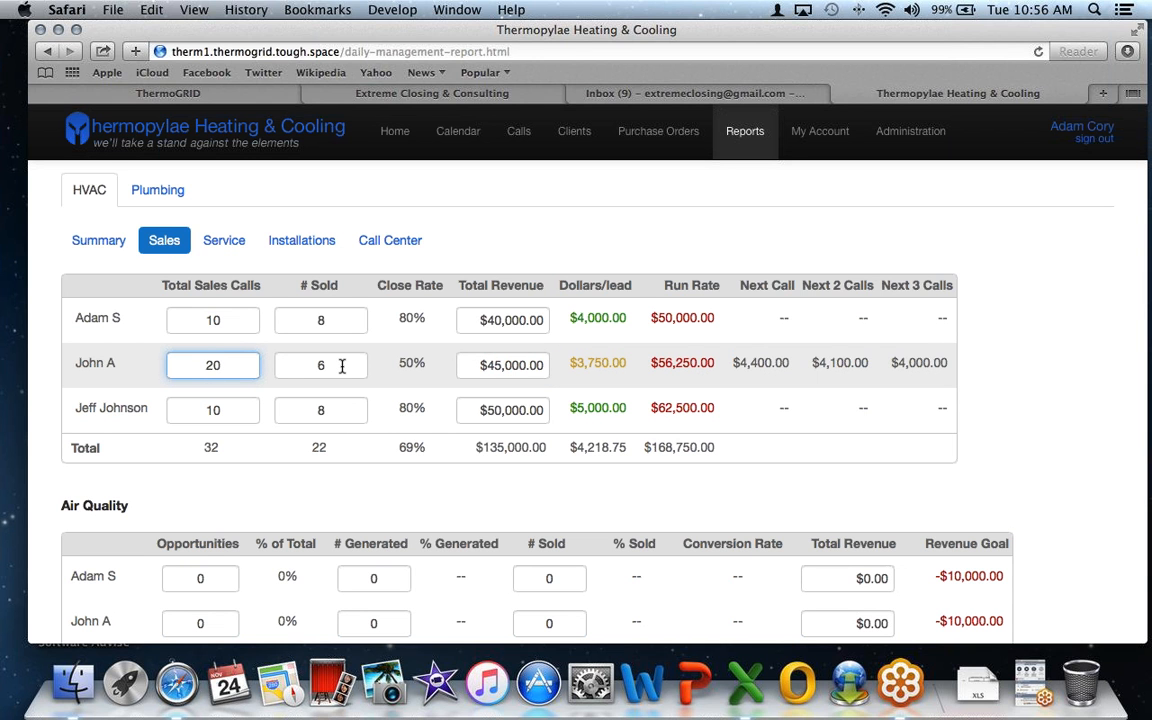
{"action": "double_click", "coordinate": [276, 365]}
{"action": "type", "text": "20"}
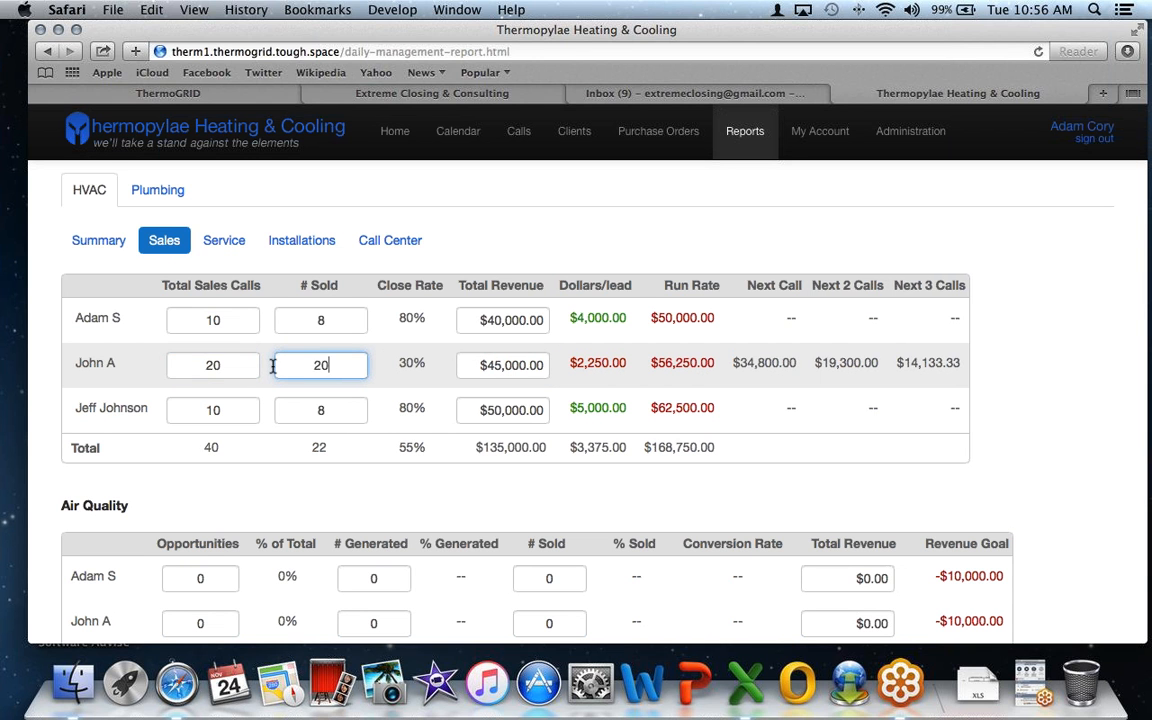
{"action": "left_click", "coordinate": [476, 365]}
{"action": "double_click", "coordinate": [476, 365]}
{"action": "type", "text": "1,00000"}
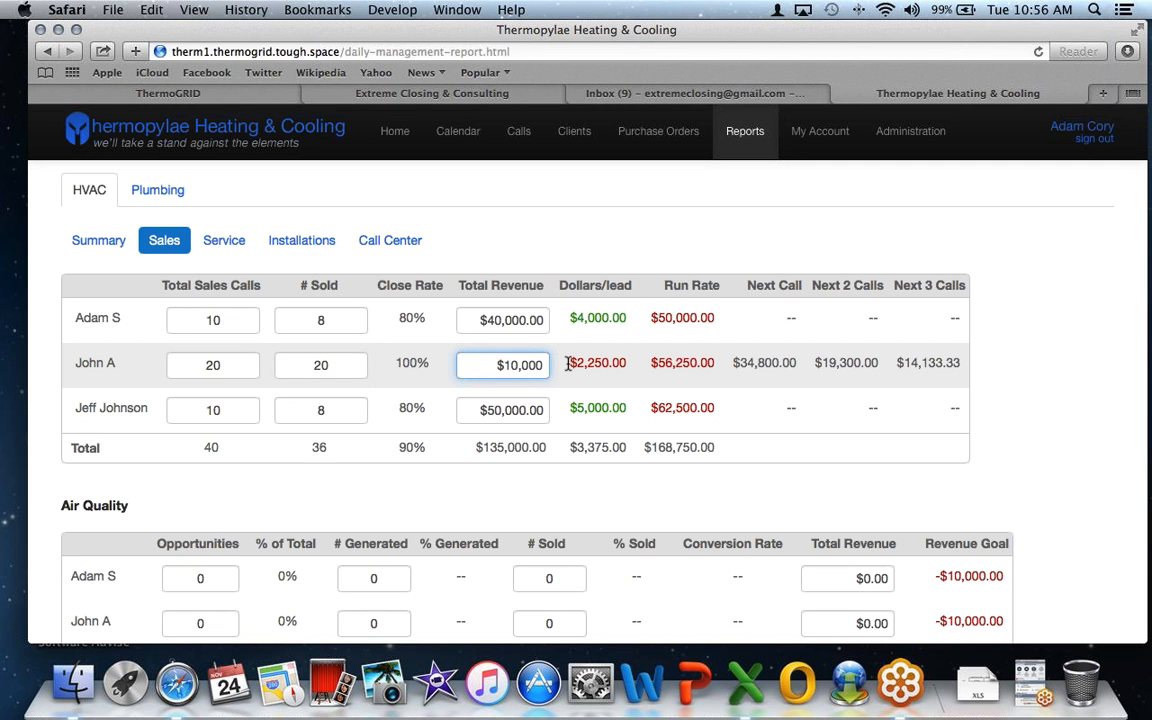
{"action": "left_click", "coordinate": [424, 360]}
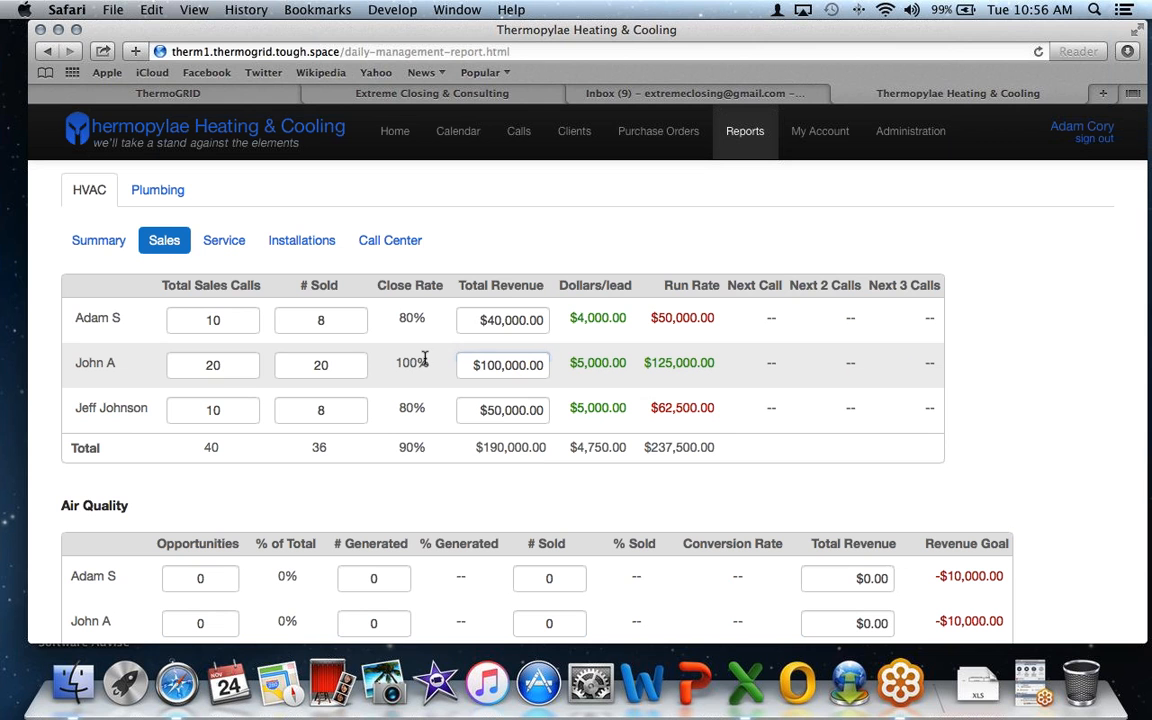
- Set the first rep to 30 sales calls, 25 sold and $100,000 revenue, then view Call Center
{"action": "left_click_drag", "start_coordinate": [229, 319], "coordinate": [167, 314]}
{"action": "type", "text": "30"}
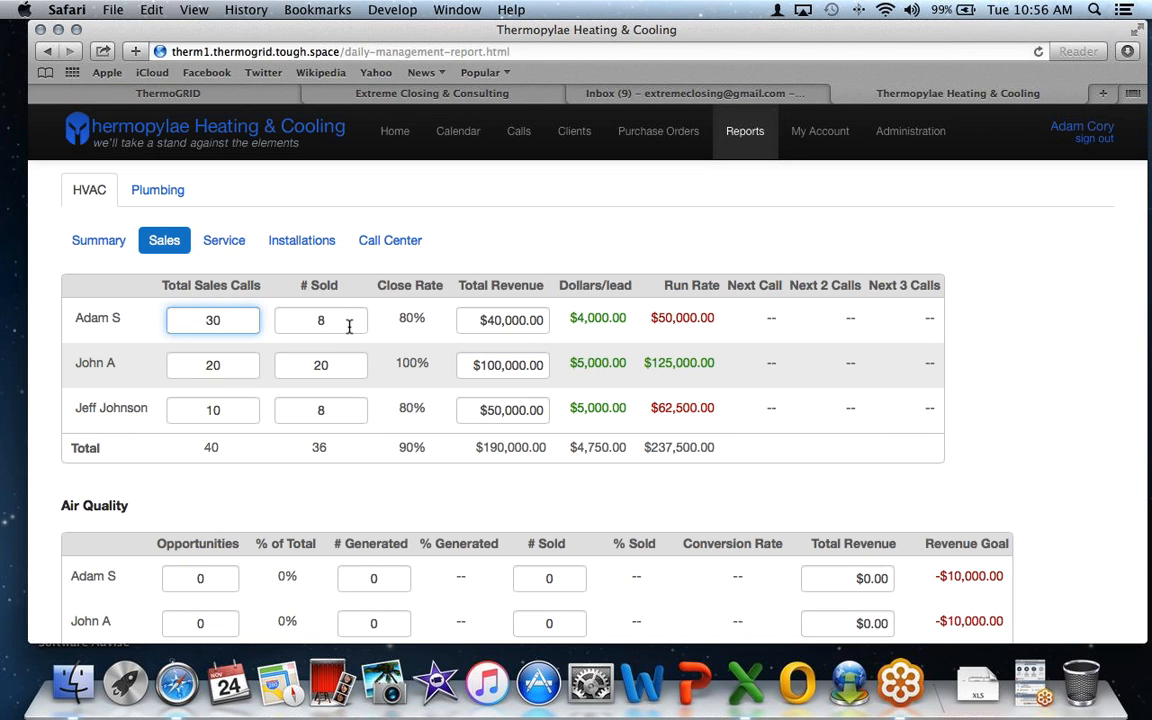
{"action": "left_click", "coordinate": [290, 322]}
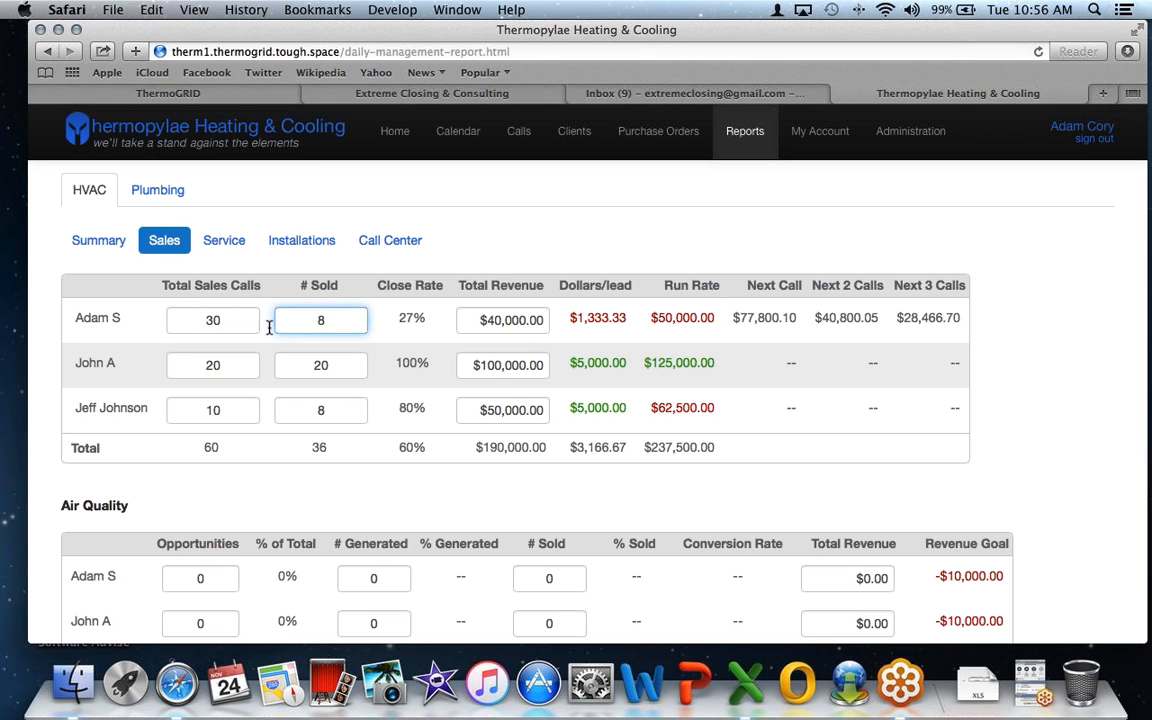
{"action": "left_click_drag", "start_coordinate": [303, 321], "coordinate": [344, 321]}
{"action": "type", "text": "25"}
{"action": "left_click", "coordinate": [542, 321]}
{"action": "left_click_drag", "start_coordinate": [527, 321], "coordinate": [388, 318]}
{"action": "type", "text": "$100"}
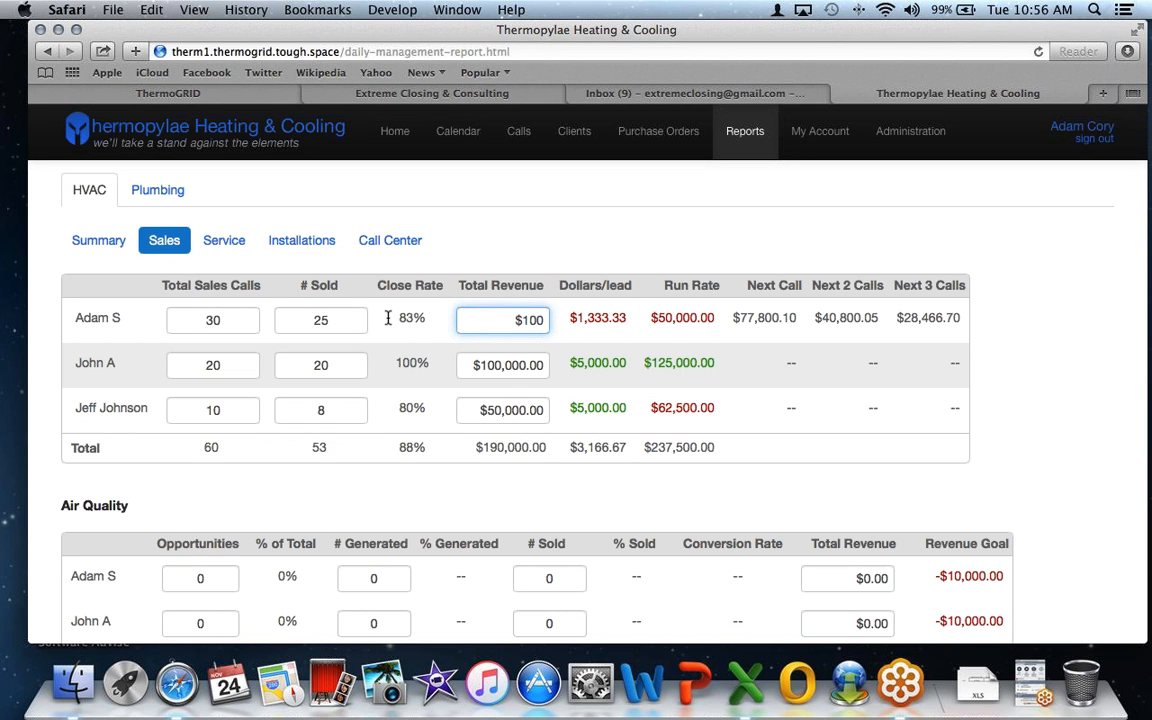
{"action": "type", "text": ",000"}
{"action": "left_click", "coordinate": [392, 240]}
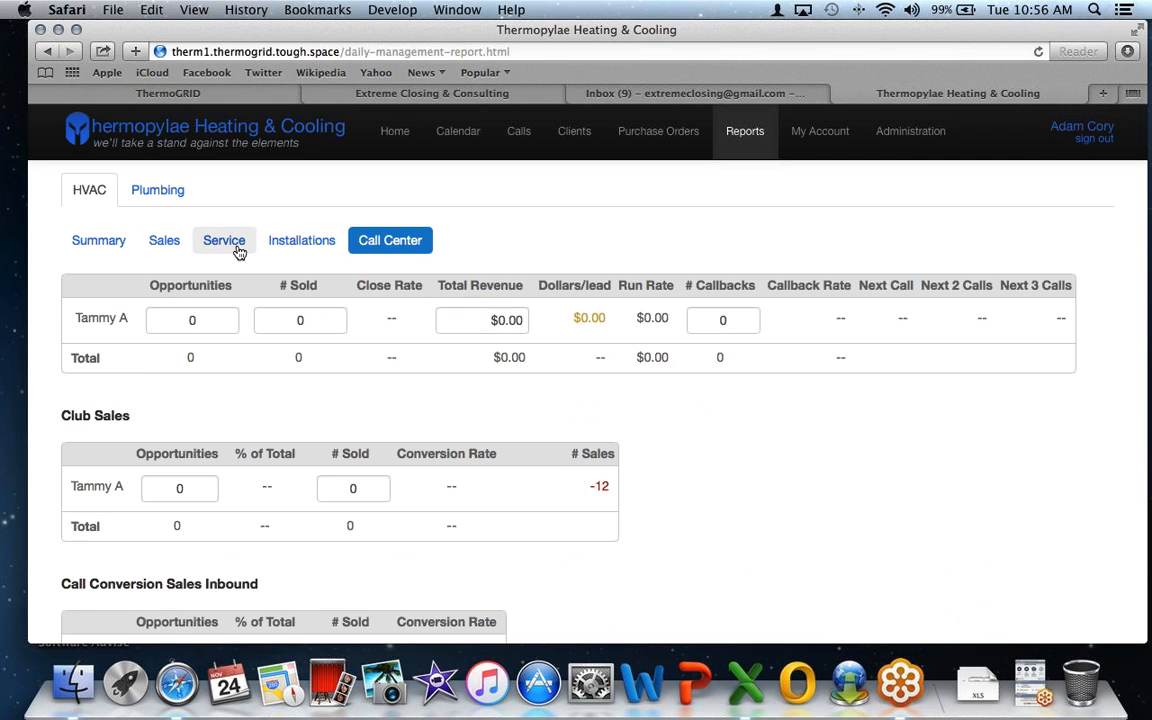
- On Installations, give the first installer $200,000 total revenue and 20 opportunities
{"action": "left_click", "coordinate": [236, 248]}
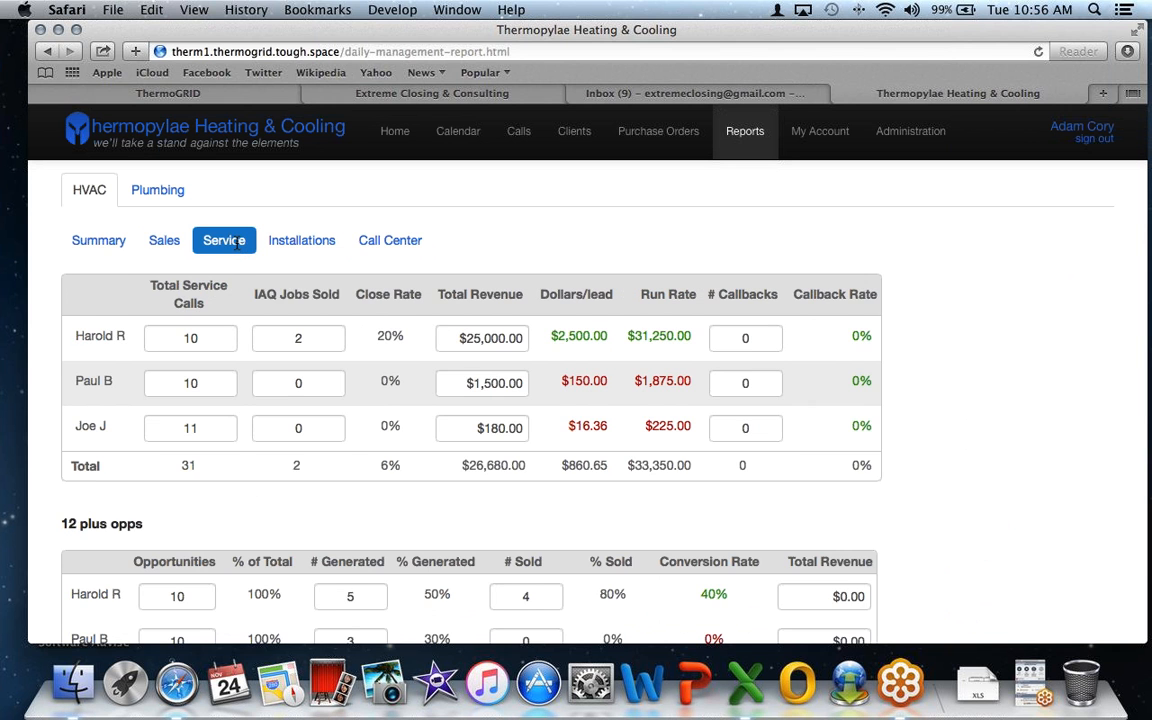
{"action": "scroll", "coordinate": [300, 360], "scroll_direction": "up", "scroll_amount": 3}
{"action": "left_click", "coordinate": [320, 378]}
{"action": "scroll", "coordinate": [288, 375], "scroll_direction": "down", "scroll_amount": 1}
{"action": "left_click", "coordinate": [303, 440]}
{"action": "type", "text": "2000000"}
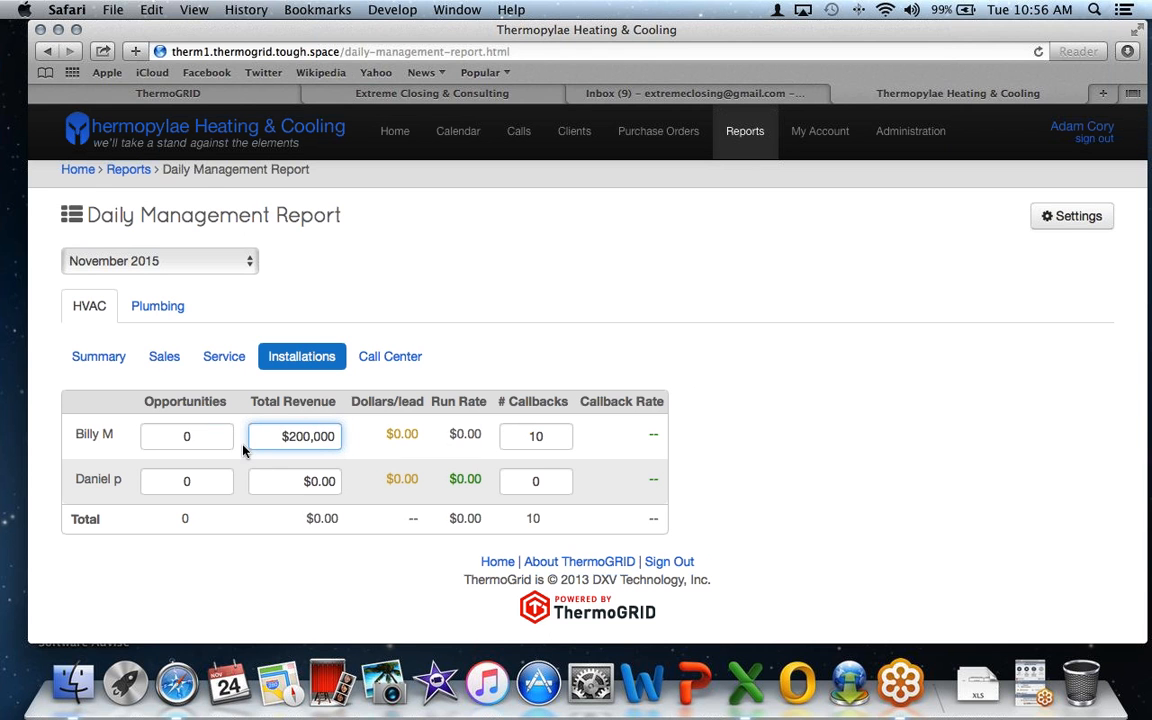
{"action": "left_click", "coordinate": [231, 437]}
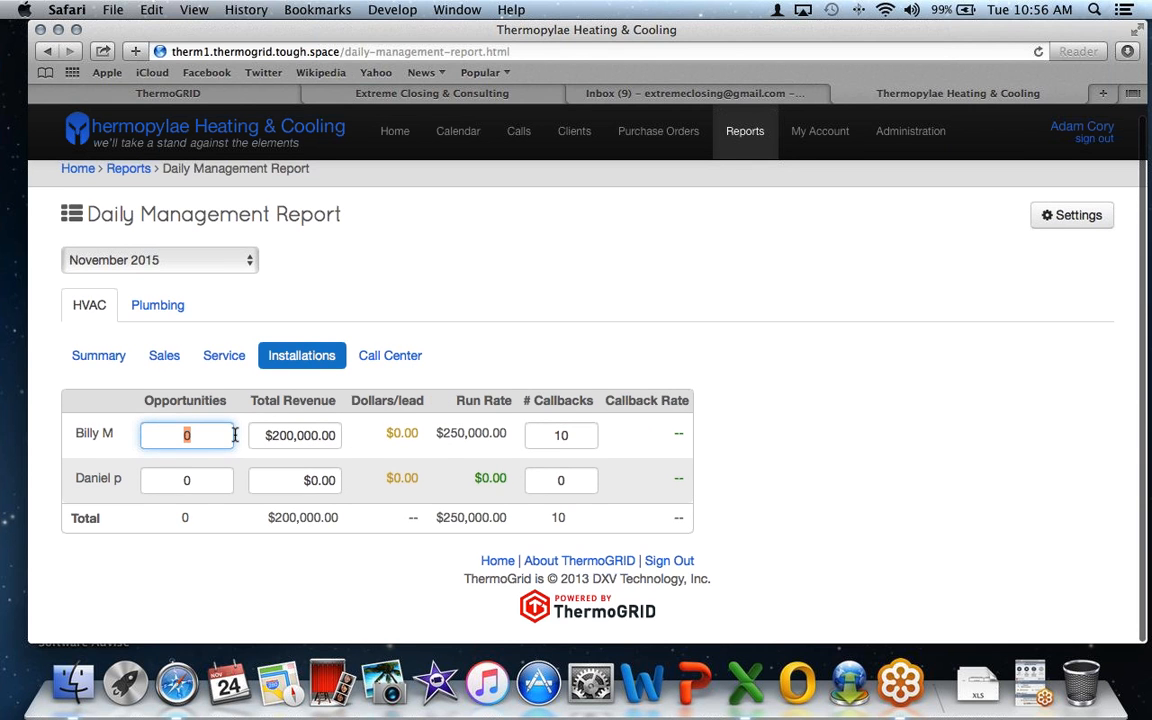
{"action": "type", "text": "2"}
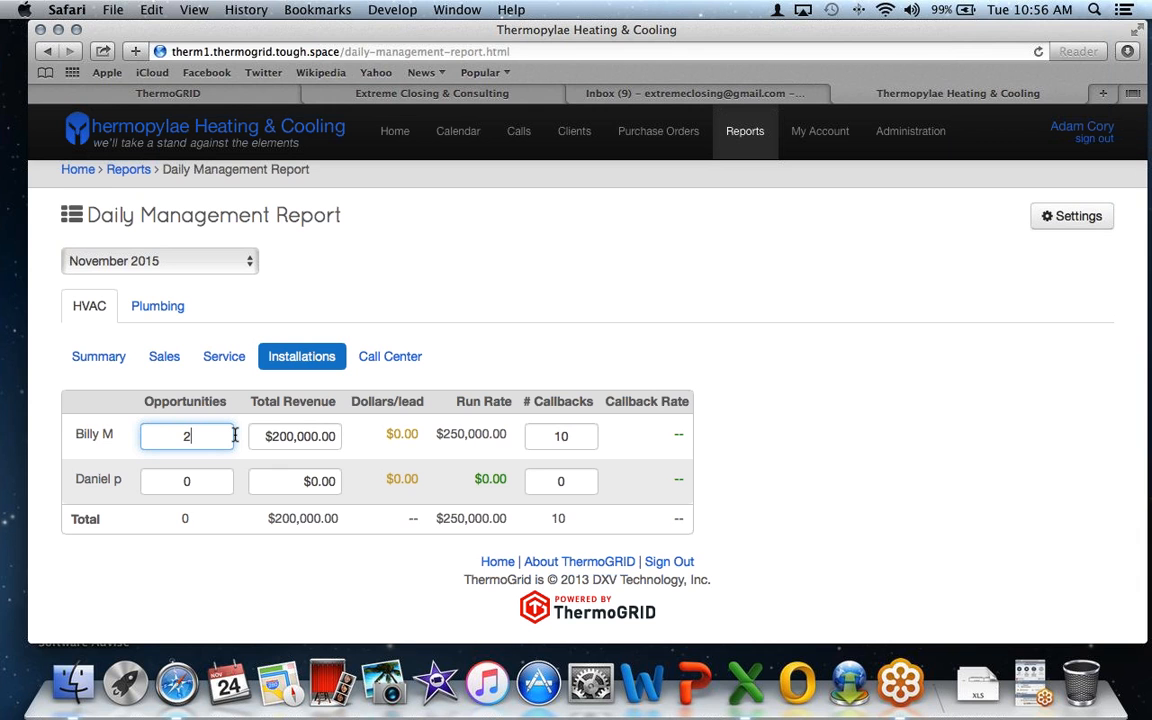
{"action": "type", "text": "0"}
{"action": "left_click", "coordinate": [405, 386]}
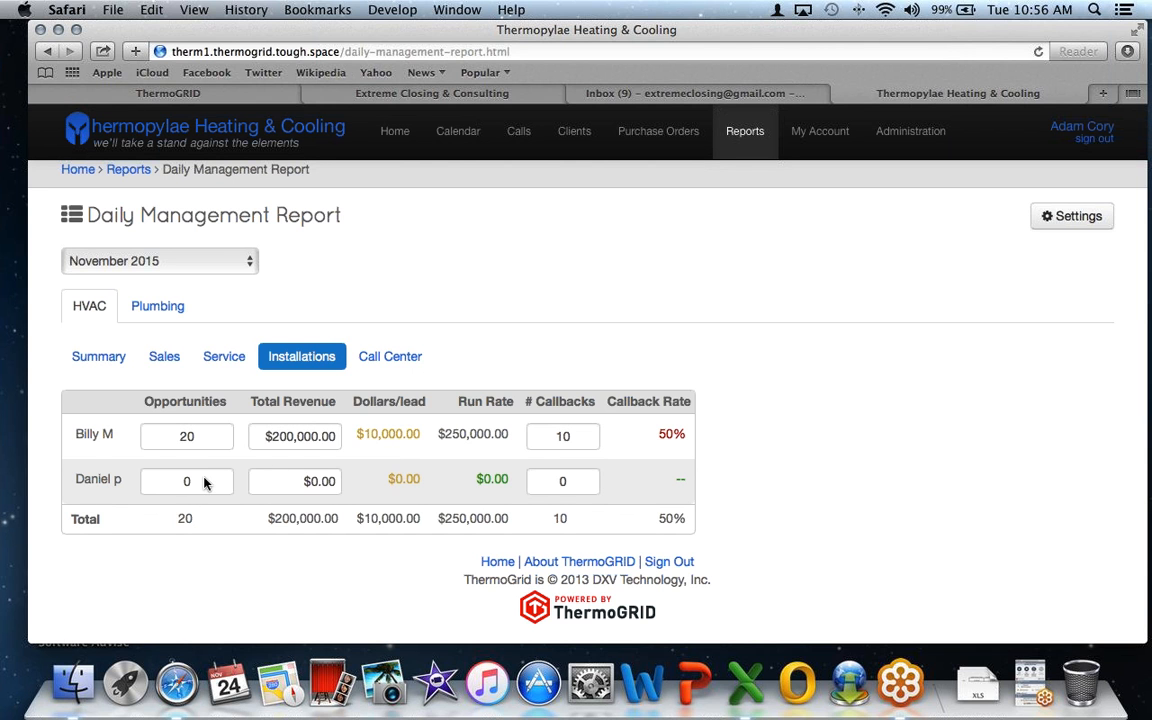
{"action": "scroll", "coordinate": [205, 430], "scroll_direction": "up", "scroll_amount": 1}
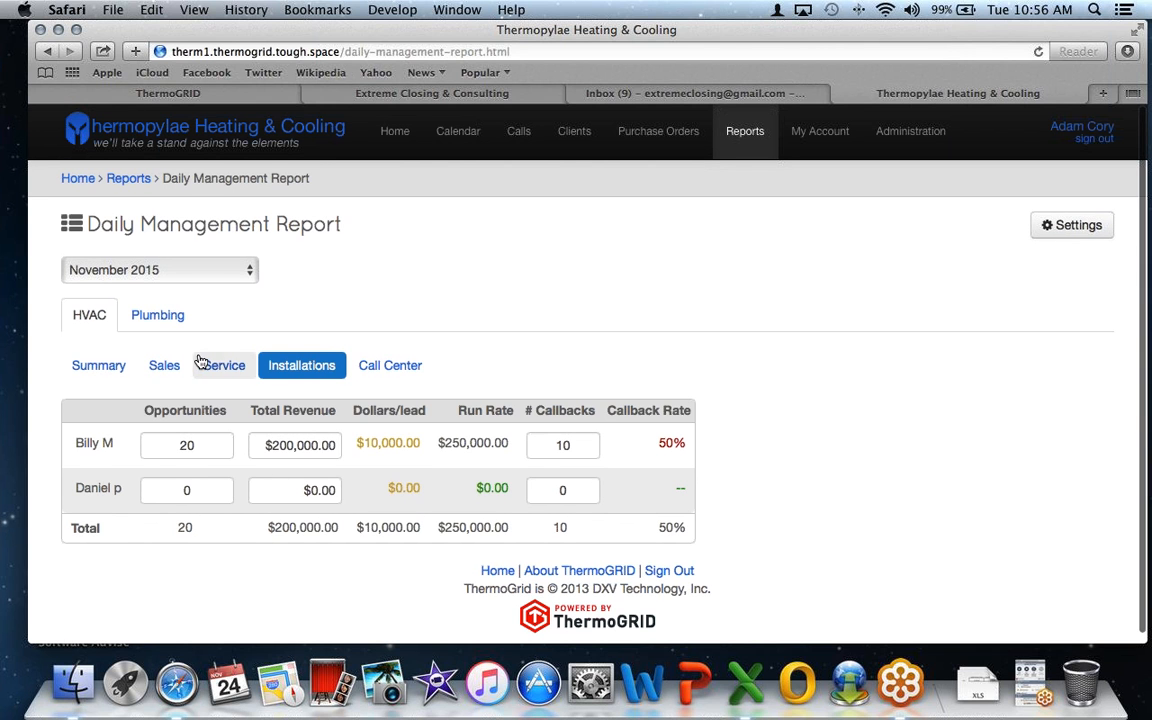
{"action": "left_click", "coordinate": [130, 181]}
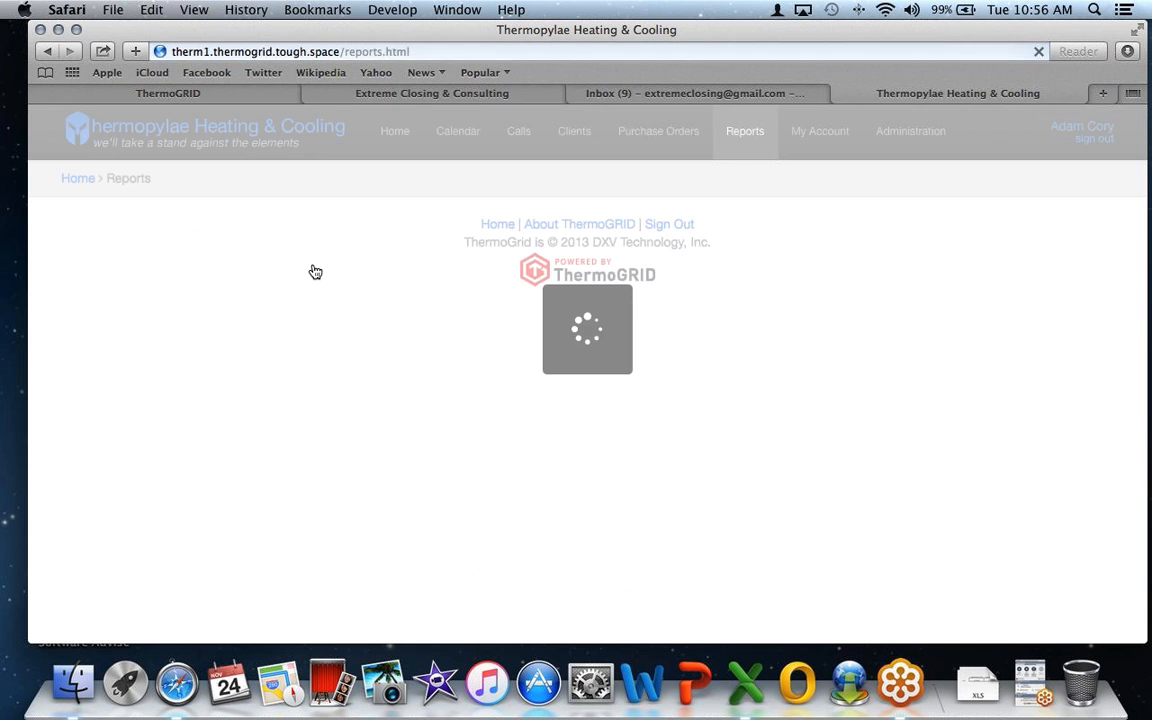
{"action": "left_click", "coordinate": [290, 229]}
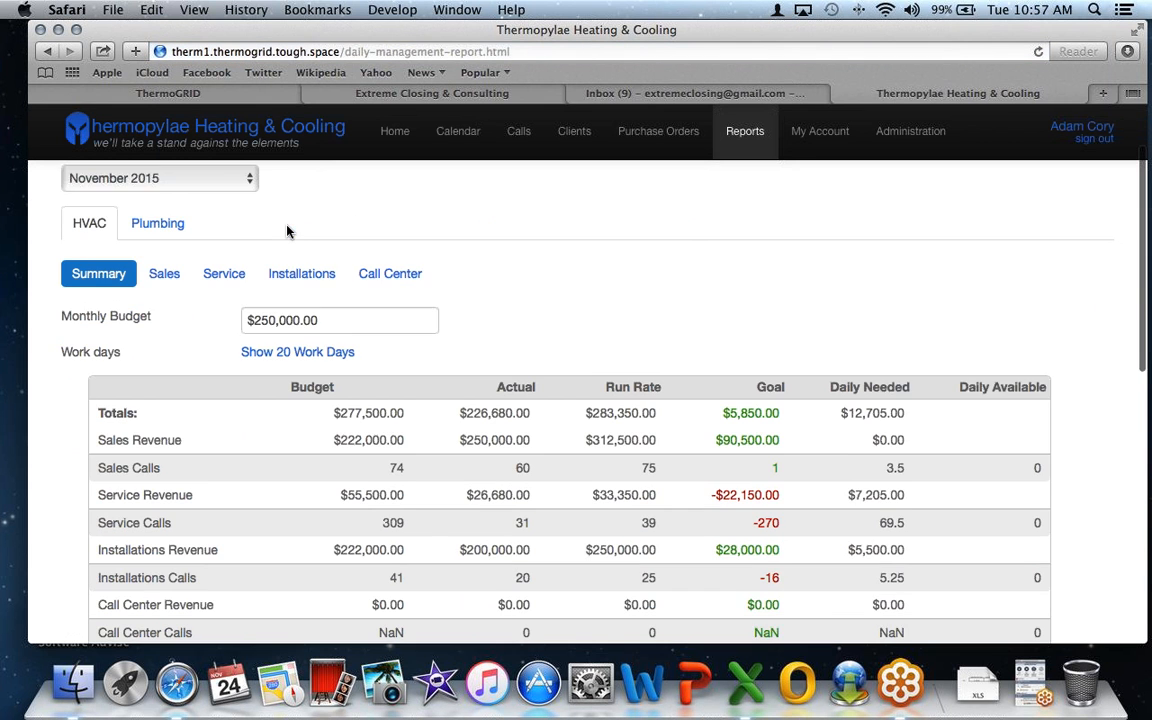
{"action": "scroll", "coordinate": [287, 231], "scroll_direction": "down", "scroll_amount": 2}
{"action": "left_click_drag", "start_coordinate": [372, 368], "coordinate": [299, 372]}
{"action": "left_click_drag", "start_coordinate": [836, 368], "coordinate": [910, 372]}
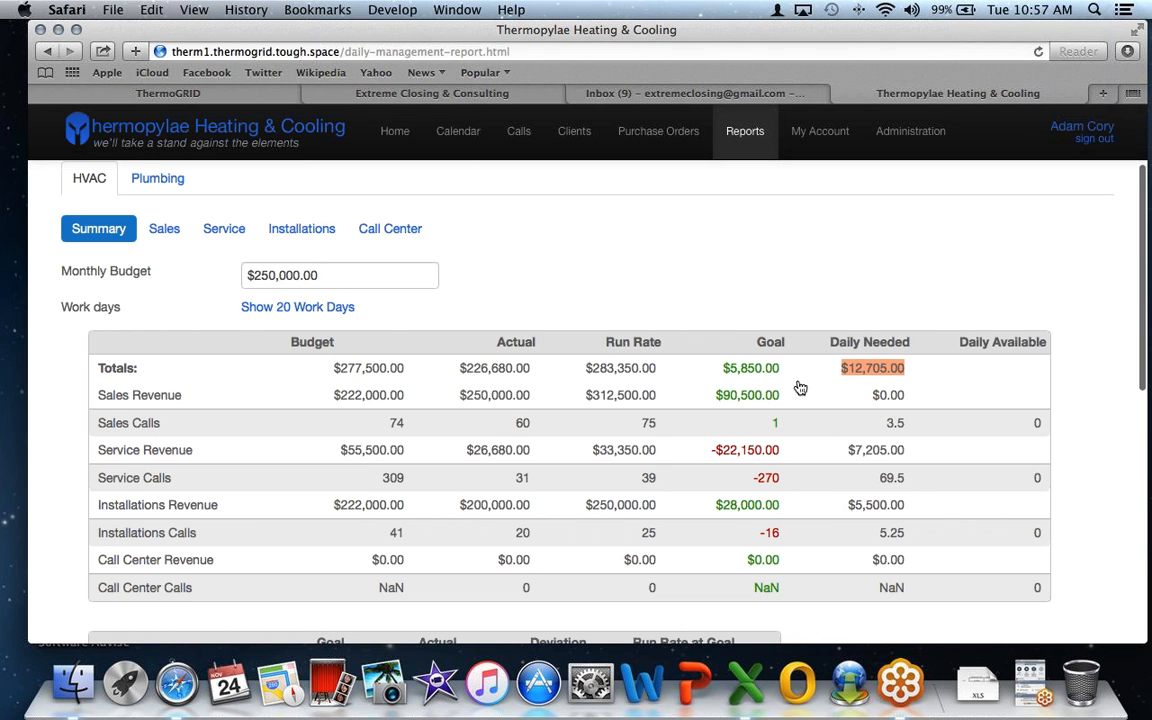
{"action": "left_click_drag", "start_coordinate": [411, 370], "coordinate": [311, 369]}
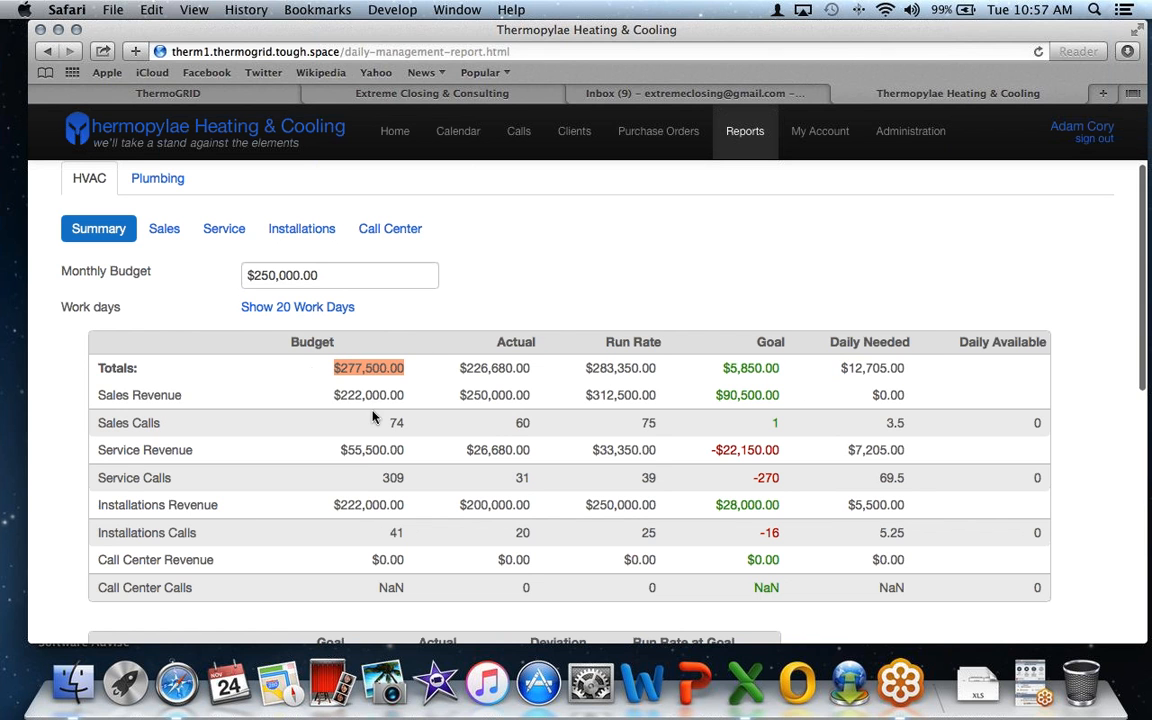
{"action": "scroll", "coordinate": [372, 411], "scroll_direction": "down", "scroll_amount": 1}
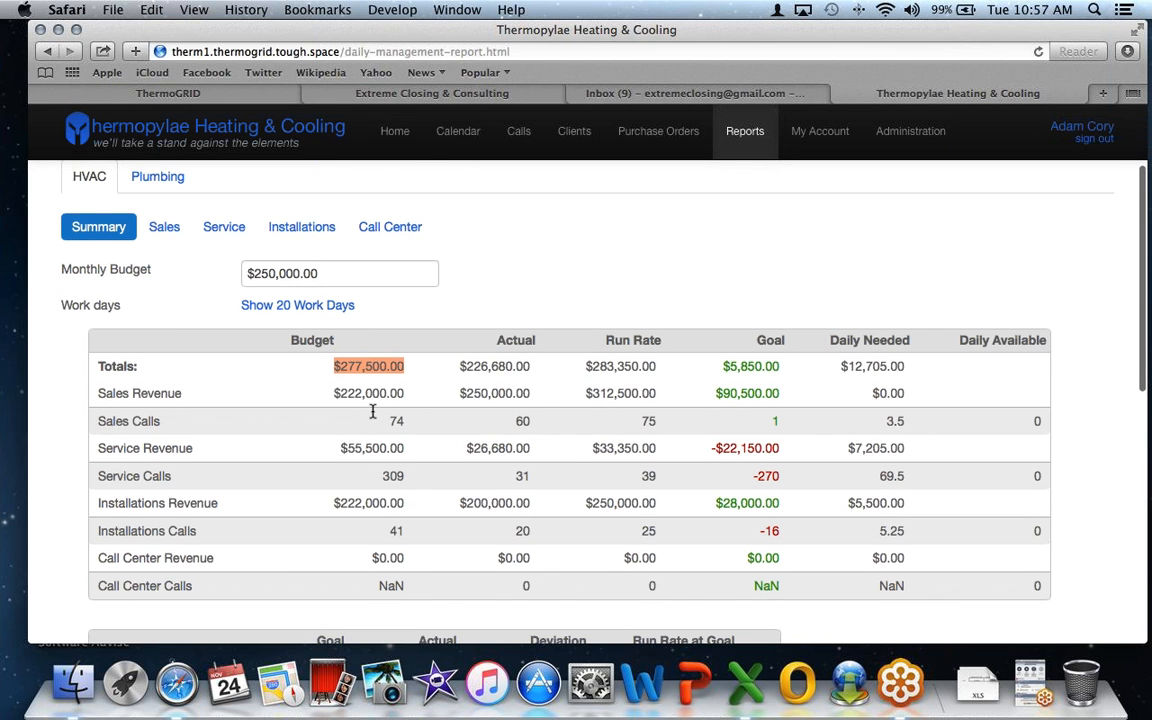
{"action": "scroll", "coordinate": [372, 411], "scroll_direction": "down", "scroll_amount": 3}
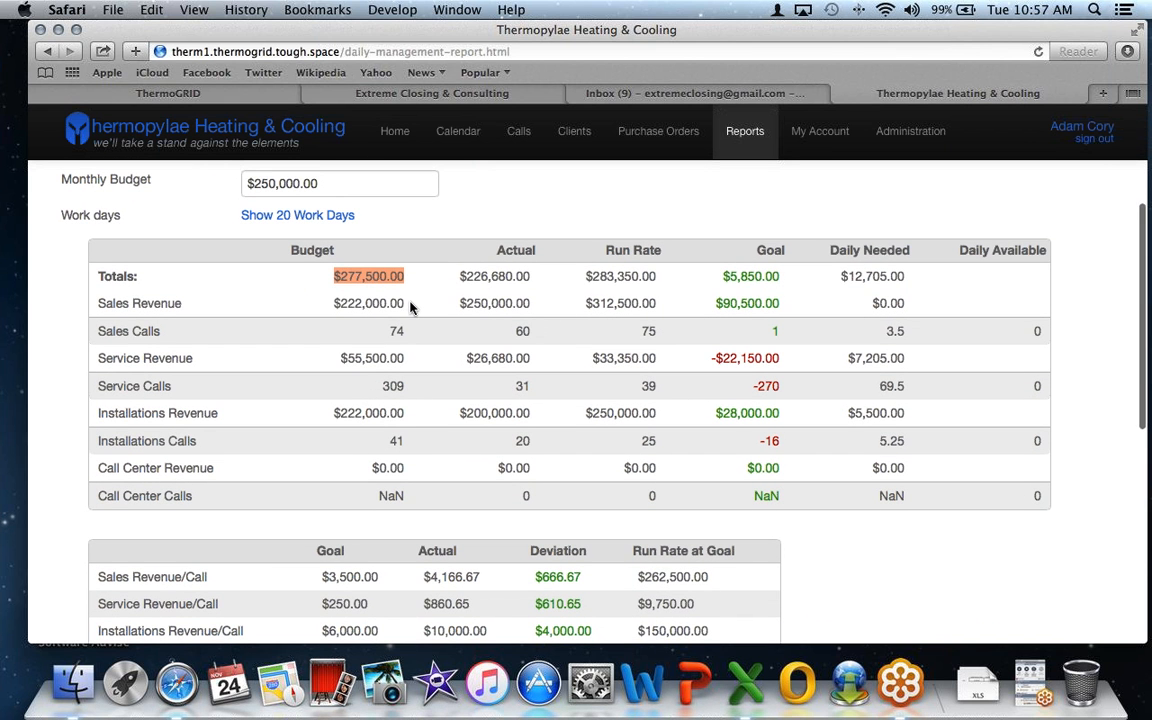
{"action": "left_click_drag", "start_coordinate": [410, 306], "coordinate": [328, 307]}
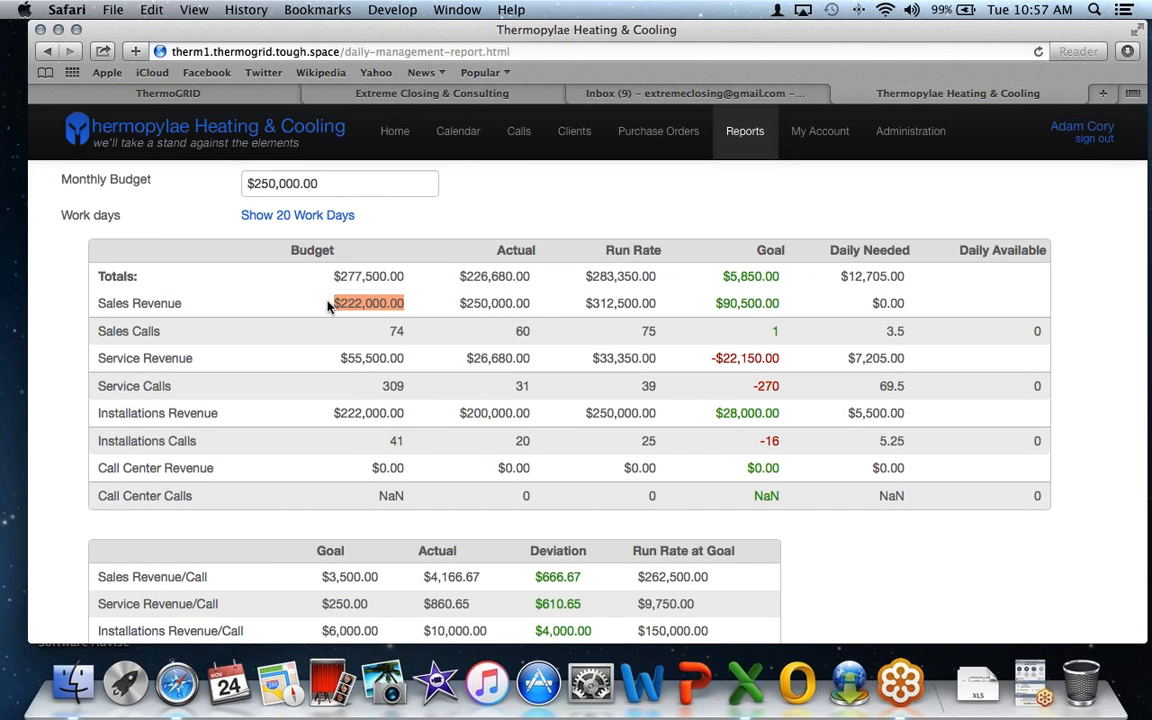
{"action": "left_click_drag", "start_coordinate": [418, 334], "coordinate": [368, 337]}
{"action": "left_click_drag", "start_coordinate": [426, 370], "coordinate": [328, 362]}
{"action": "left_click_drag", "start_coordinate": [418, 389], "coordinate": [366, 388]}
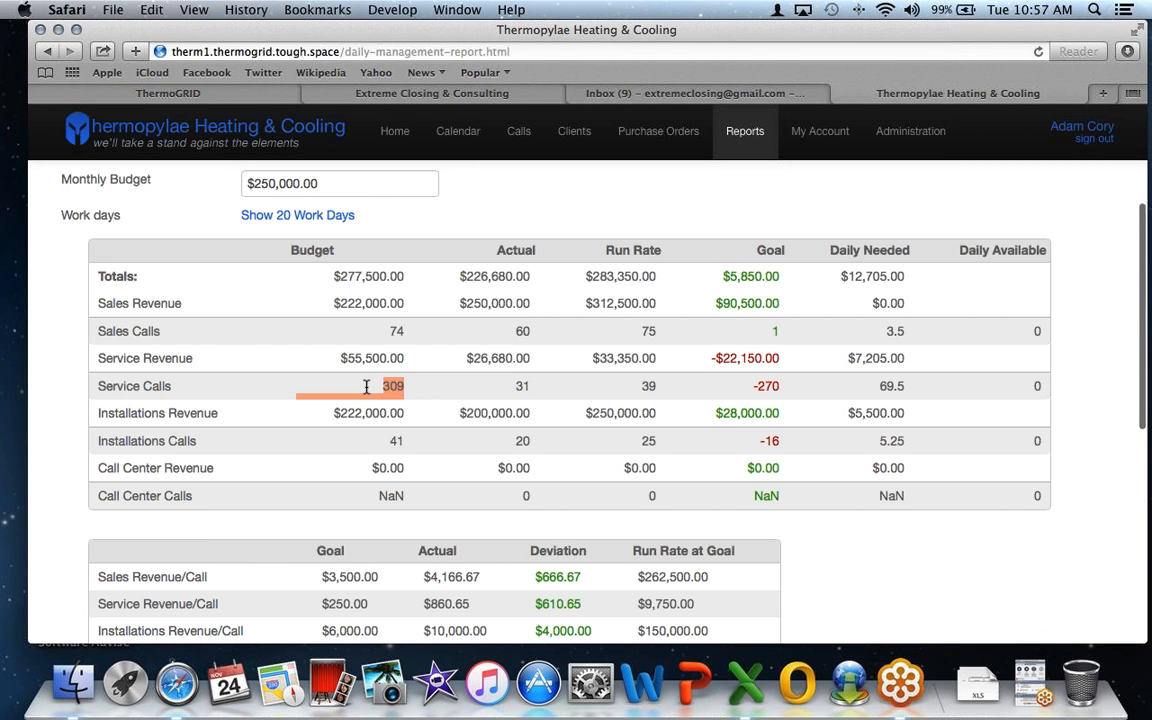
{"action": "scroll", "coordinate": [366, 388], "scroll_direction": "down", "scroll_amount": 1}
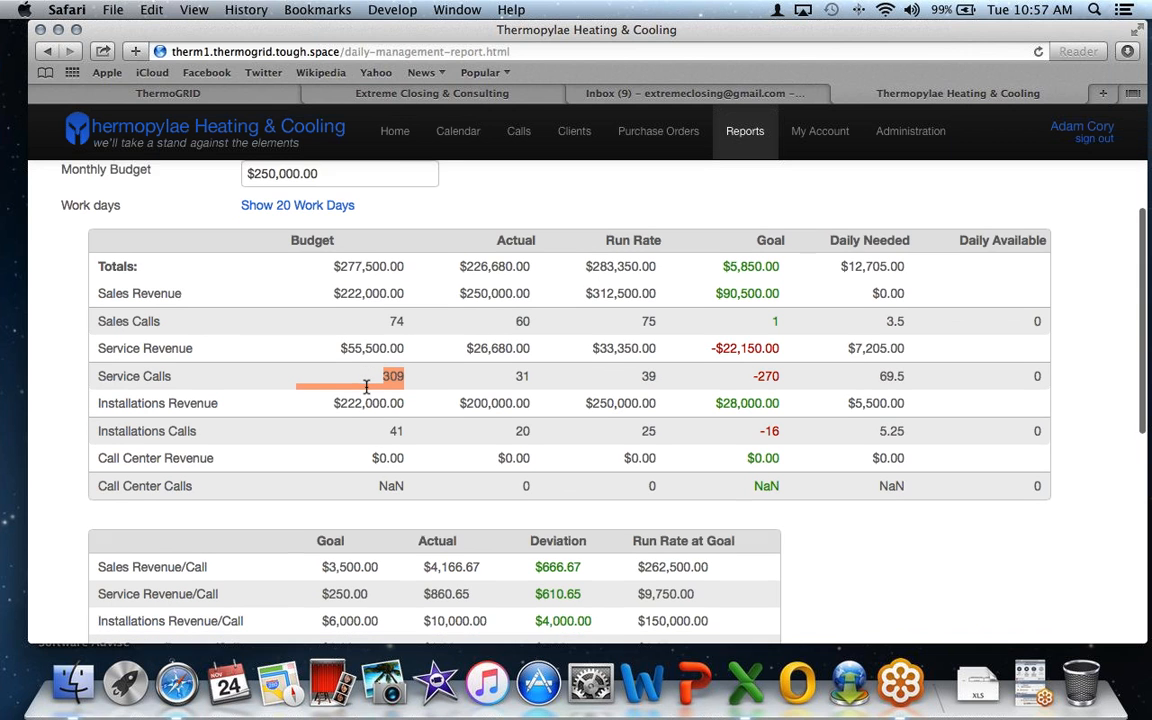
{"action": "scroll", "coordinate": [406, 374], "scroll_direction": "down", "scroll_amount": 3}
{"action": "scroll", "coordinate": [406, 374], "scroll_direction": "down", "scroll_amount": 2}
{"action": "left_click_drag", "start_coordinate": [410, 352], "coordinate": [370, 354]}
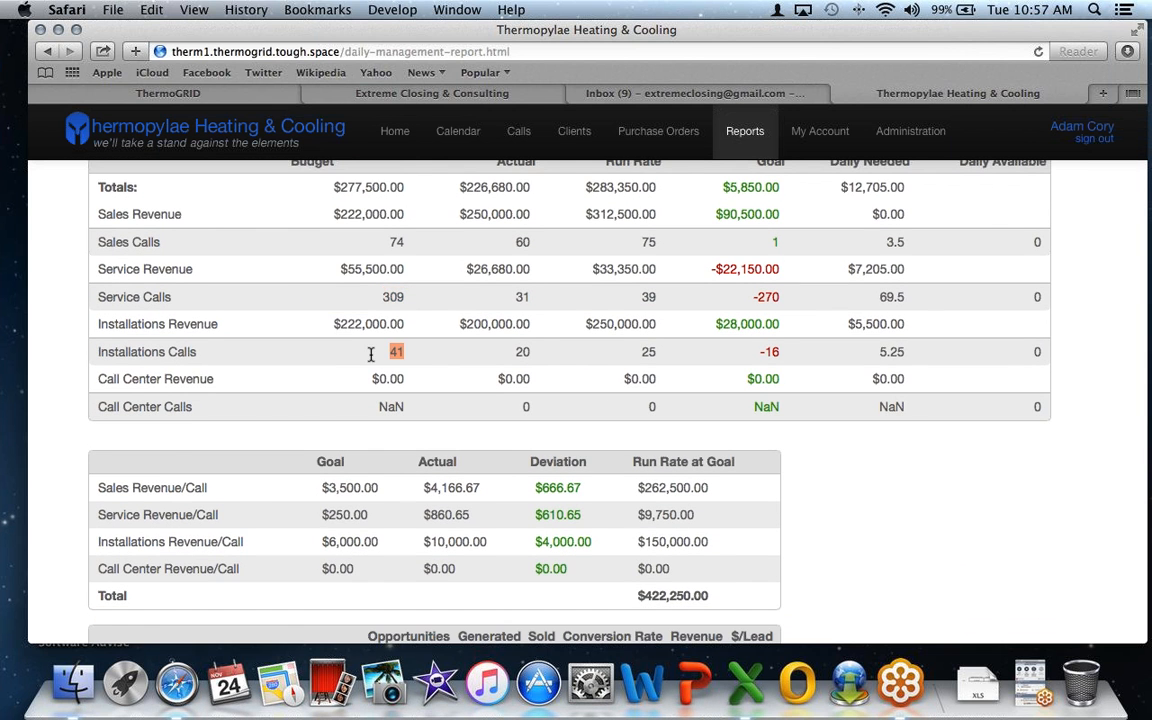
{"action": "scroll", "coordinate": [372, 358], "scroll_direction": "down", "scroll_amount": 2}
{"action": "scroll", "coordinate": [396, 443], "scroll_direction": "down", "scroll_amount": 3}
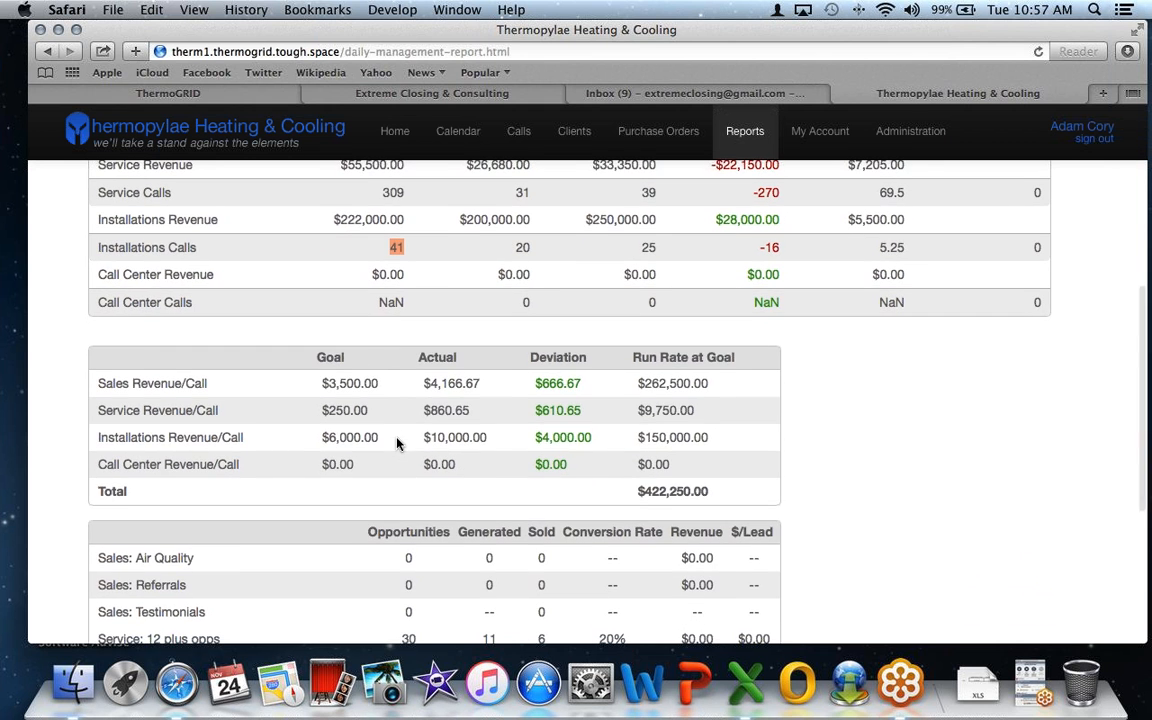
{"action": "scroll", "coordinate": [397, 437], "scroll_direction": "up", "scroll_amount": 10}
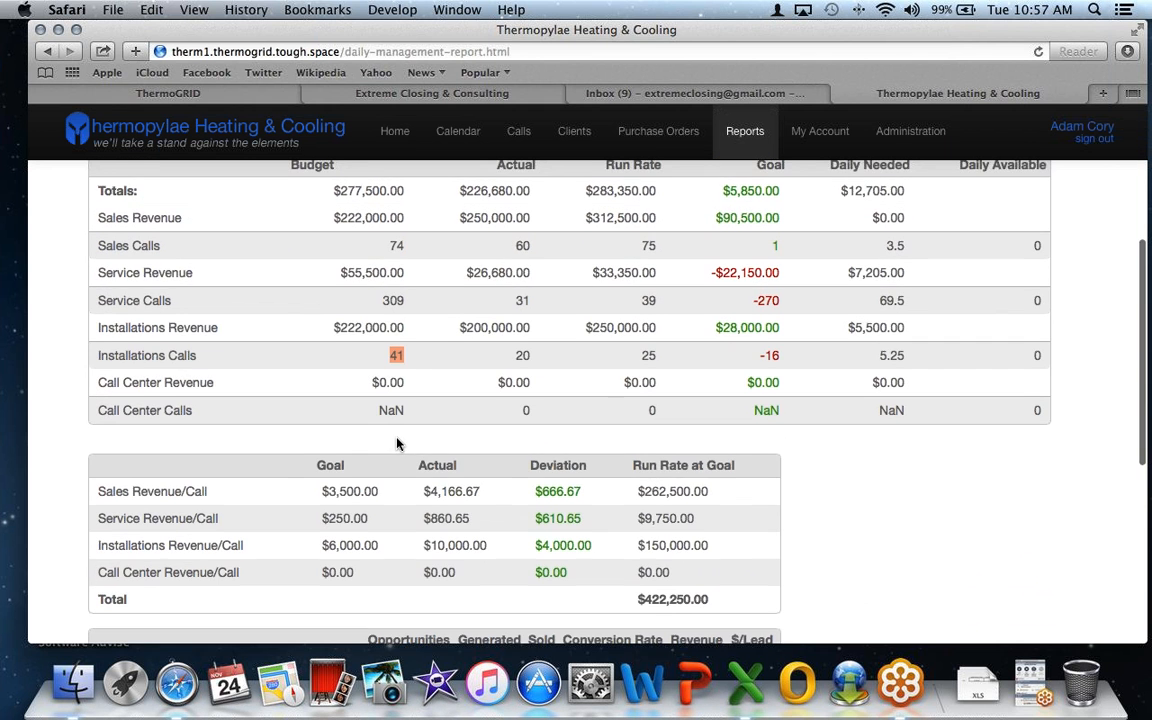
{"action": "scroll", "coordinate": [397, 437], "scroll_direction": "up", "scroll_amount": 2}
{"action": "scroll", "coordinate": [397, 440], "scroll_direction": "down", "scroll_amount": 5}
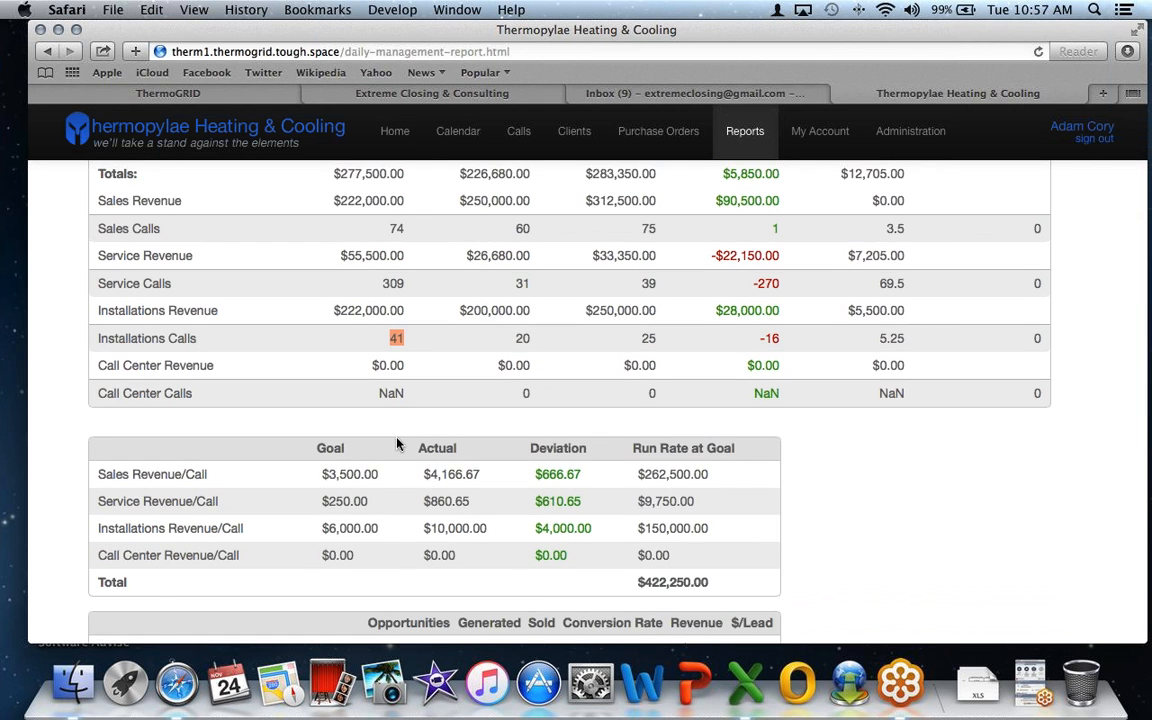
{"action": "scroll", "coordinate": [397, 440], "scroll_direction": "down", "scroll_amount": 2}
{"action": "scroll", "coordinate": [397, 442], "scroll_direction": "up", "scroll_amount": 5}
{"action": "scroll", "coordinate": [397, 440], "scroll_direction": "up", "scroll_amount": 1}
{"action": "left_click_drag", "start_coordinate": [685, 292], "coordinate": [745, 402]}
{"action": "left_click", "coordinate": [745, 402]}
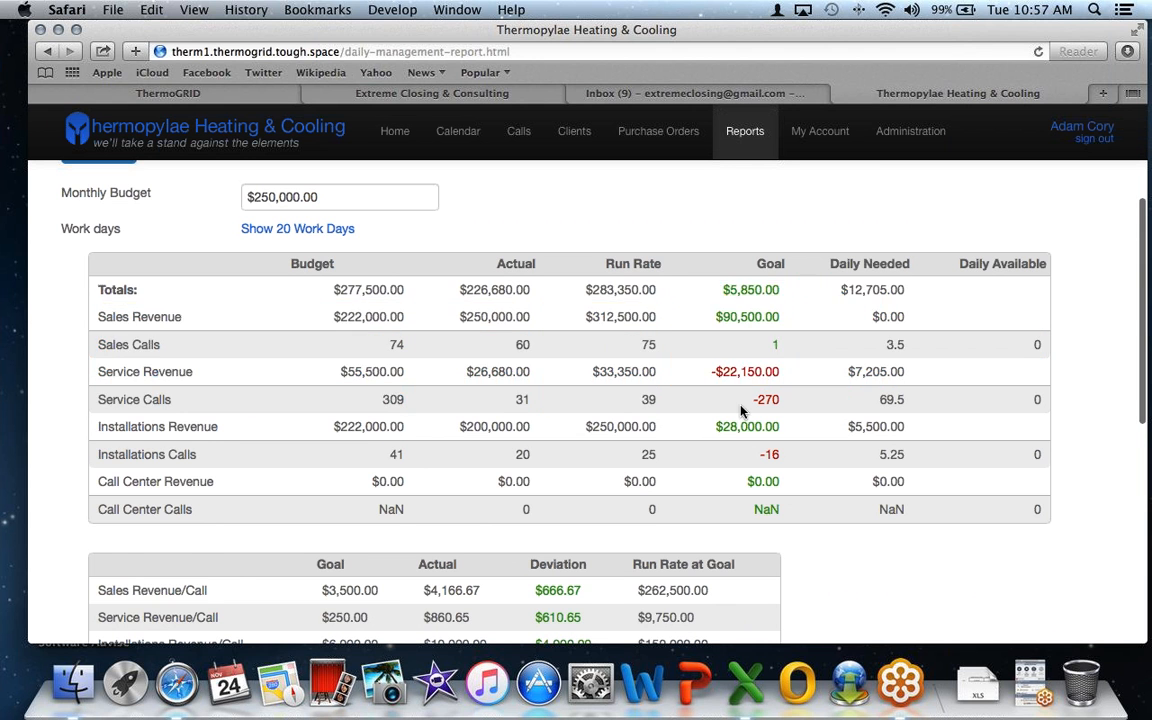
{"action": "scroll", "coordinate": [712, 450], "scroll_direction": "down", "scroll_amount": 5}
{"action": "left_click_drag", "start_coordinate": [712, 532], "coordinate": [630, 531]}
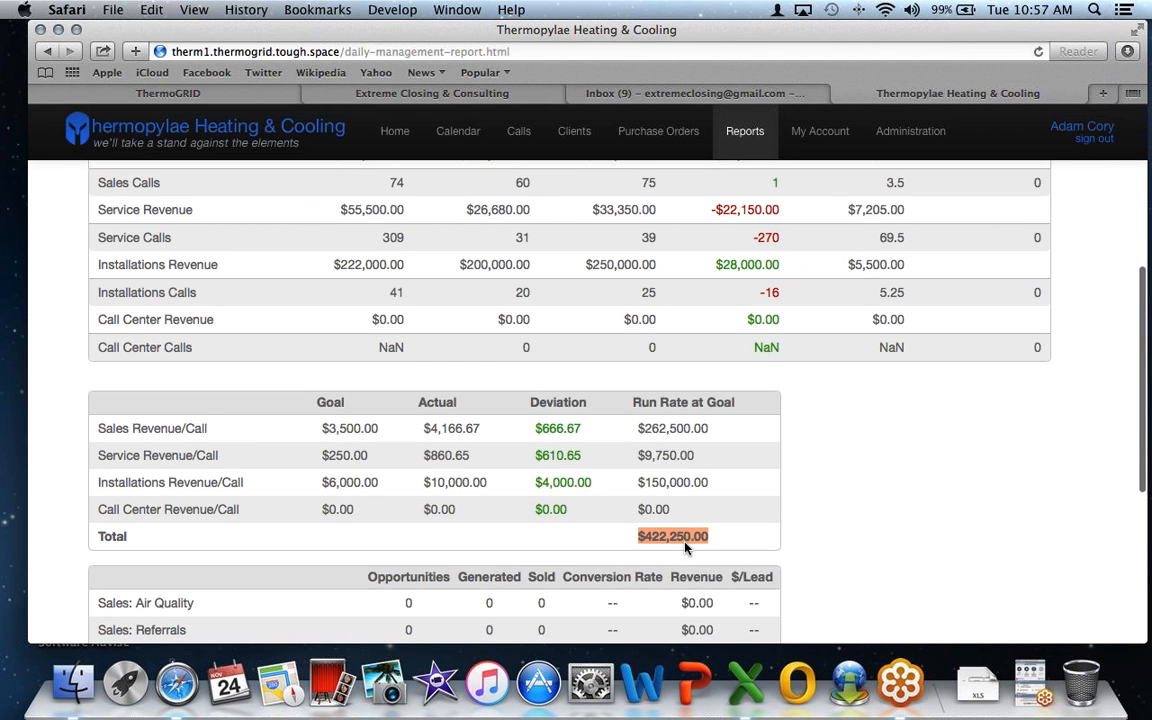
{"action": "scroll", "coordinate": [685, 547], "scroll_direction": "up", "scroll_amount": 1}
{"action": "scroll", "coordinate": [685, 548], "scroll_direction": "up", "scroll_amount": 3}
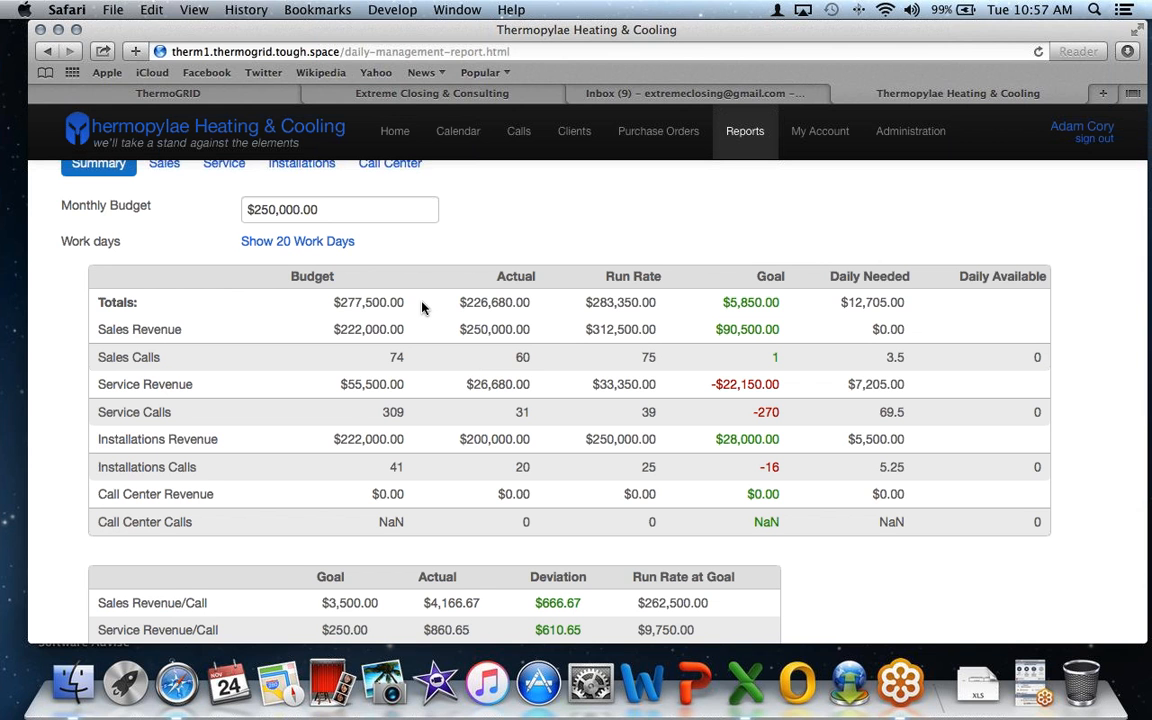
{"action": "scroll", "coordinate": [421, 308], "scroll_direction": "down", "scroll_amount": 1}
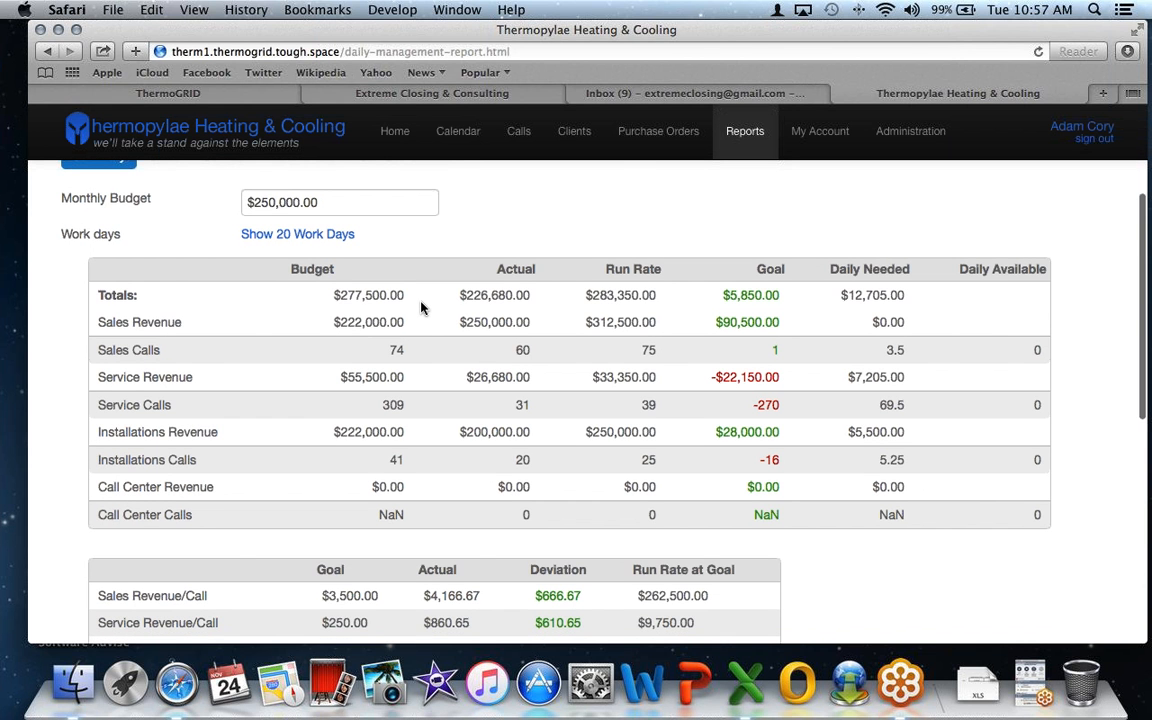
{"action": "scroll", "coordinate": [421, 308], "scroll_direction": "down", "scroll_amount": 6}
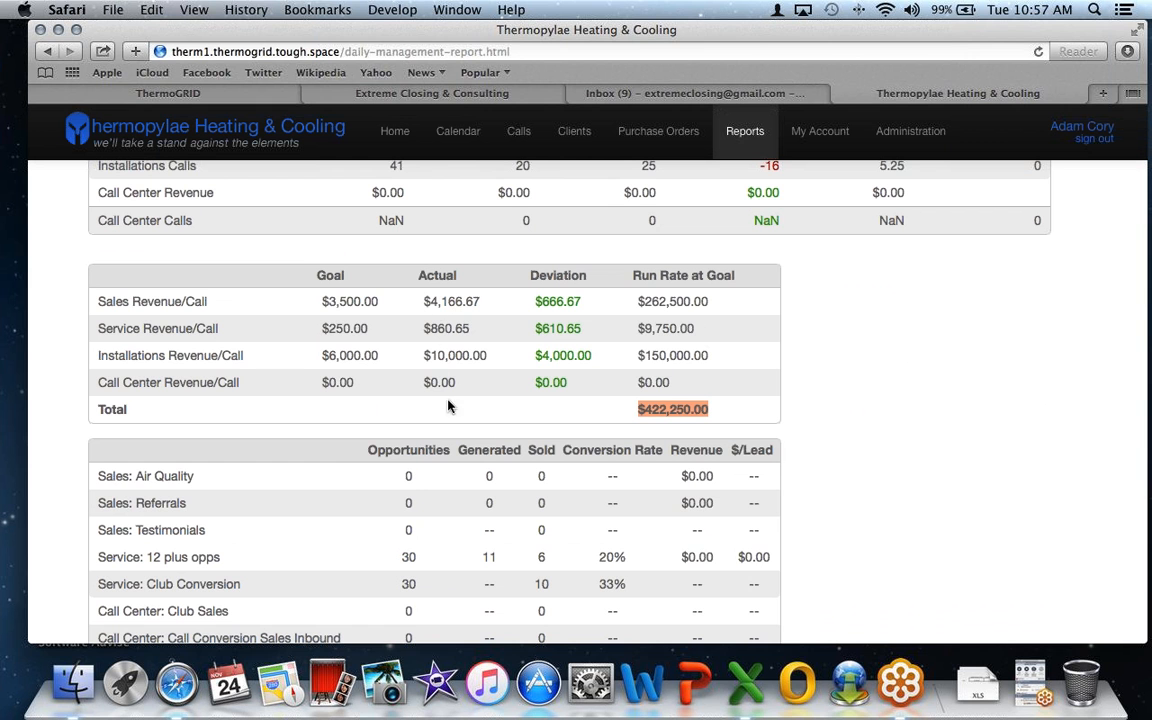
{"action": "scroll", "coordinate": [519, 403], "scroll_direction": "down", "scroll_amount": 1}
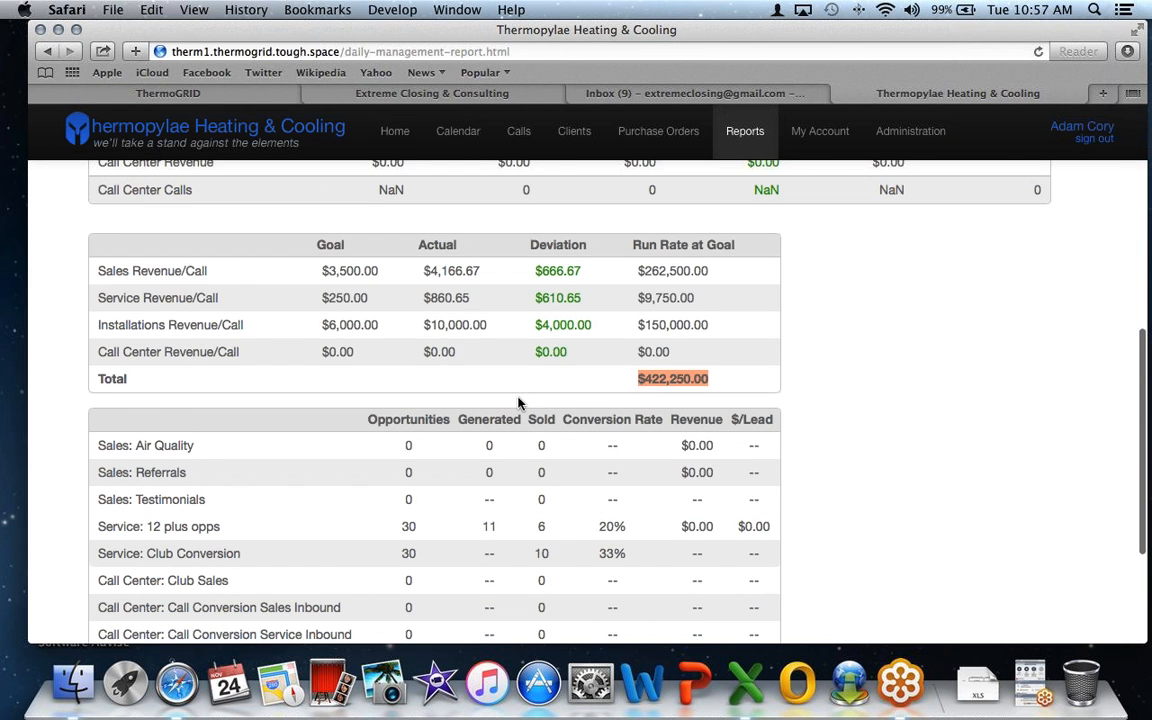
{"action": "scroll", "coordinate": [519, 403], "scroll_direction": "down", "scroll_amount": 4}
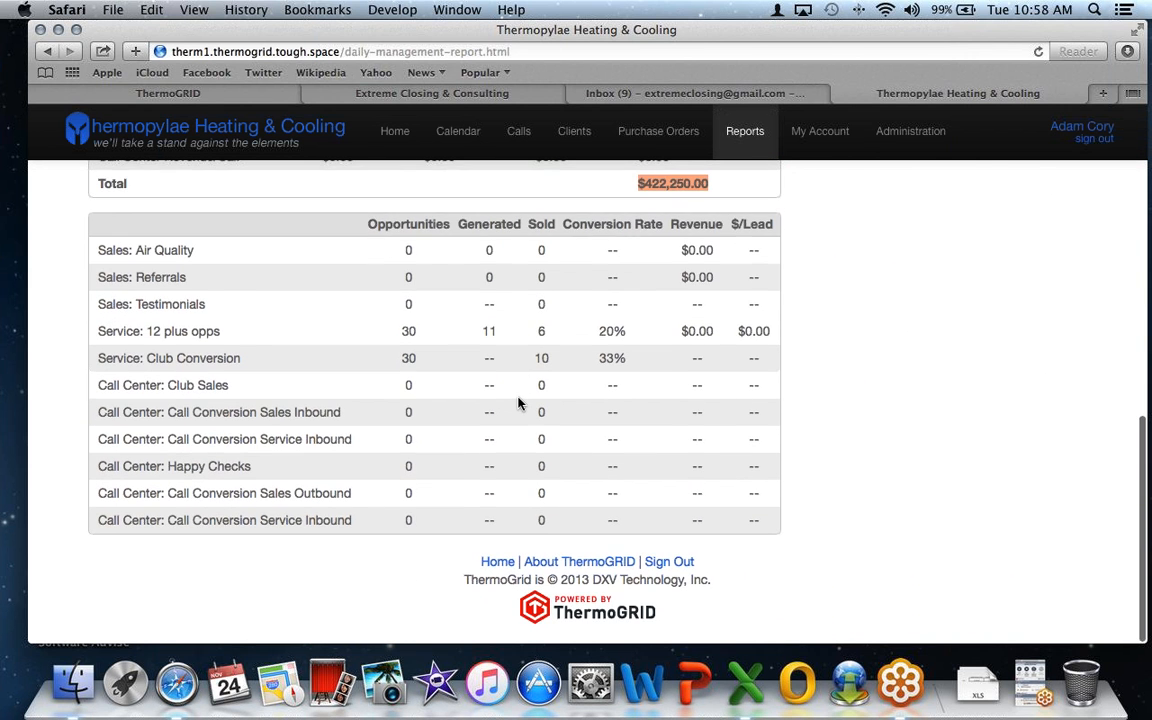
{"action": "scroll", "coordinate": [519, 403], "scroll_direction": "up", "scroll_amount": 15}
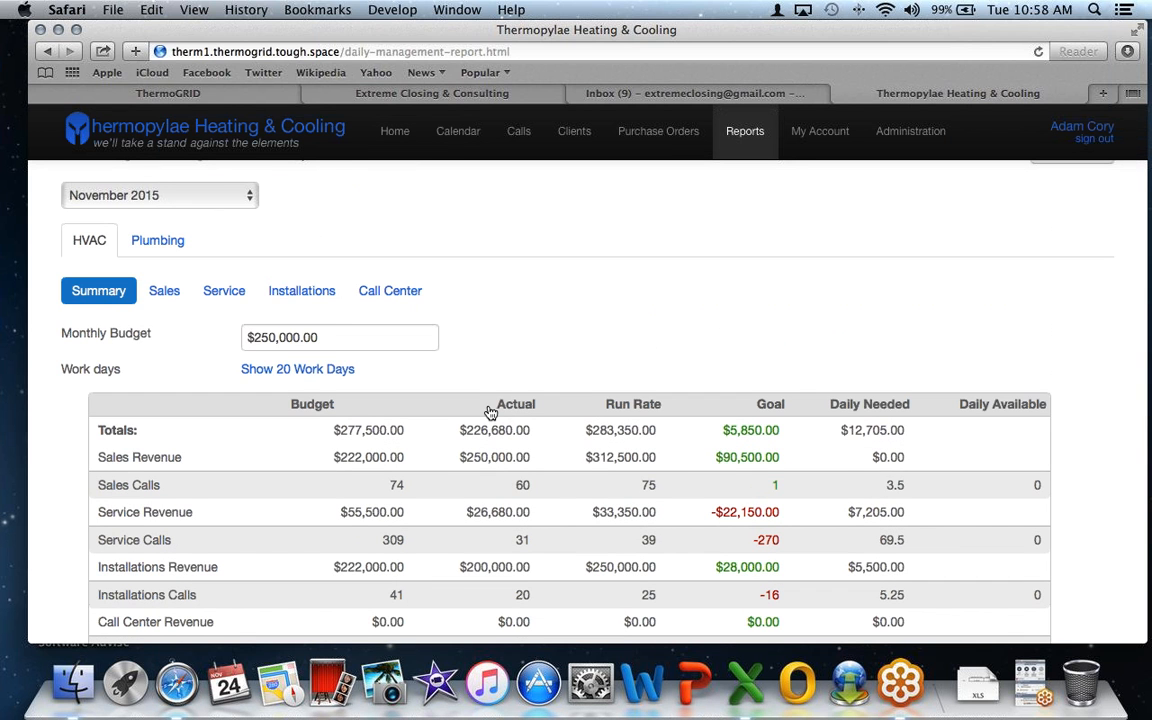
- On Service, set the first technician to 50 service calls and 5 IAQ jobs sold
{"action": "left_click", "coordinate": [221, 296]}
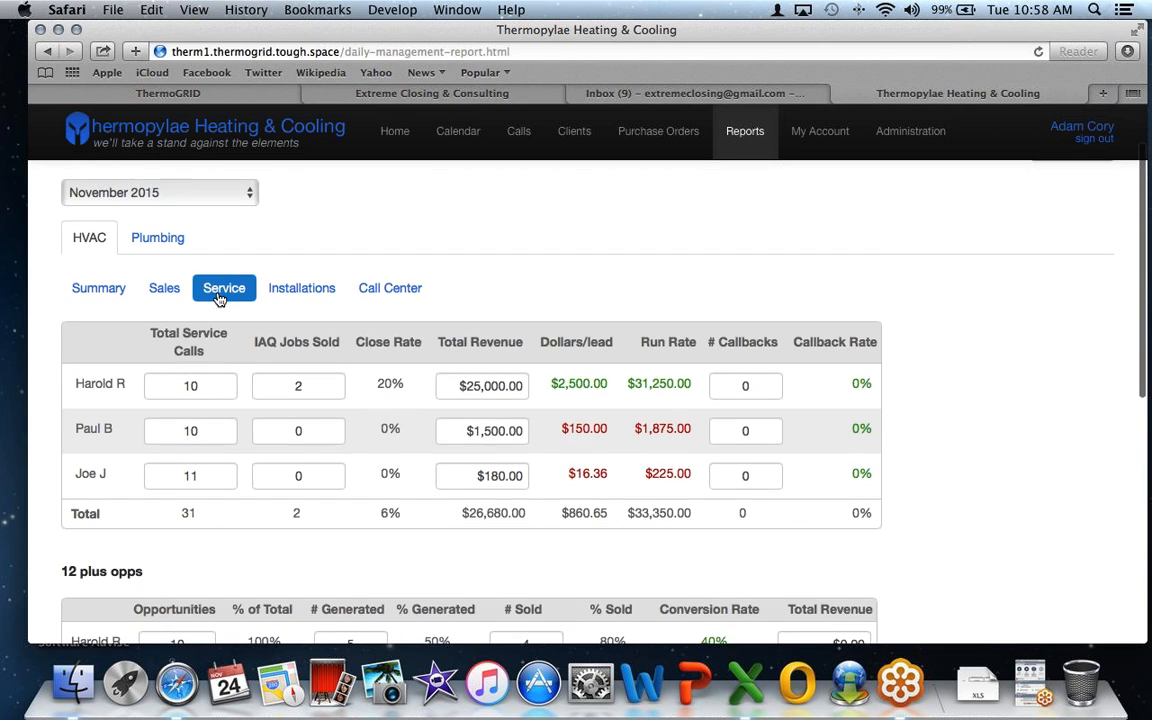
{"action": "scroll", "coordinate": [220, 290], "scroll_direction": "down", "scroll_amount": 2}
{"action": "left_click", "coordinate": [221, 288]}
{"action": "type", "text": "50"}
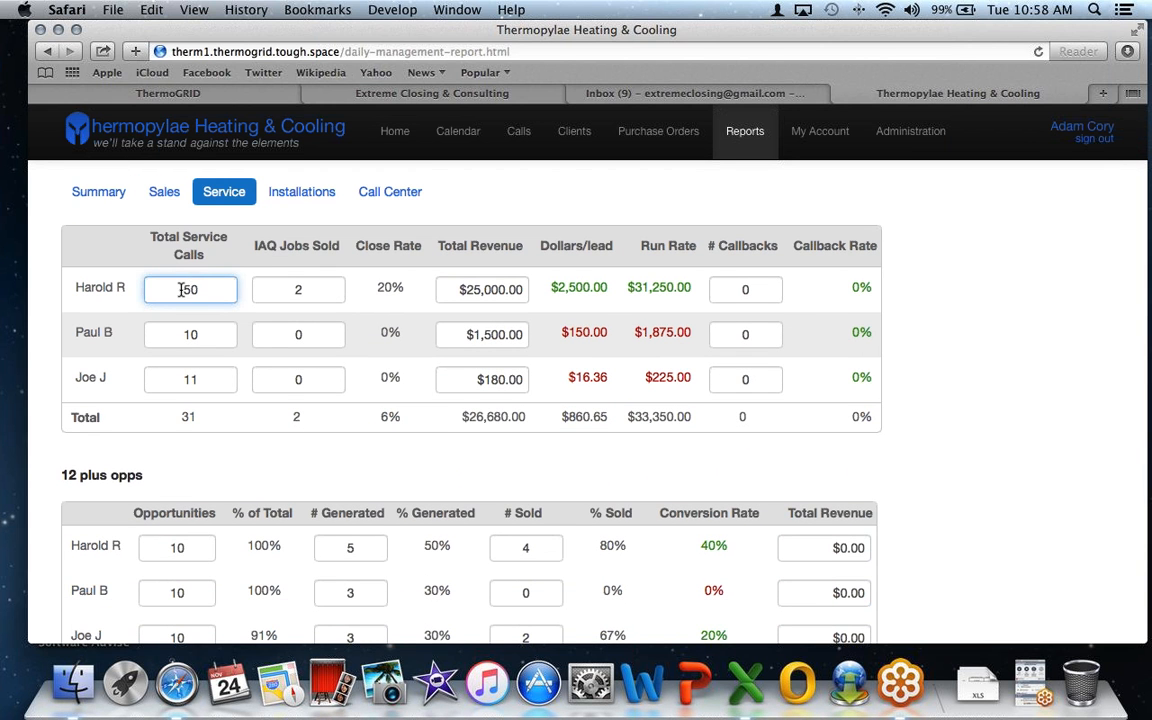
{"action": "left_click", "coordinate": [334, 290]}
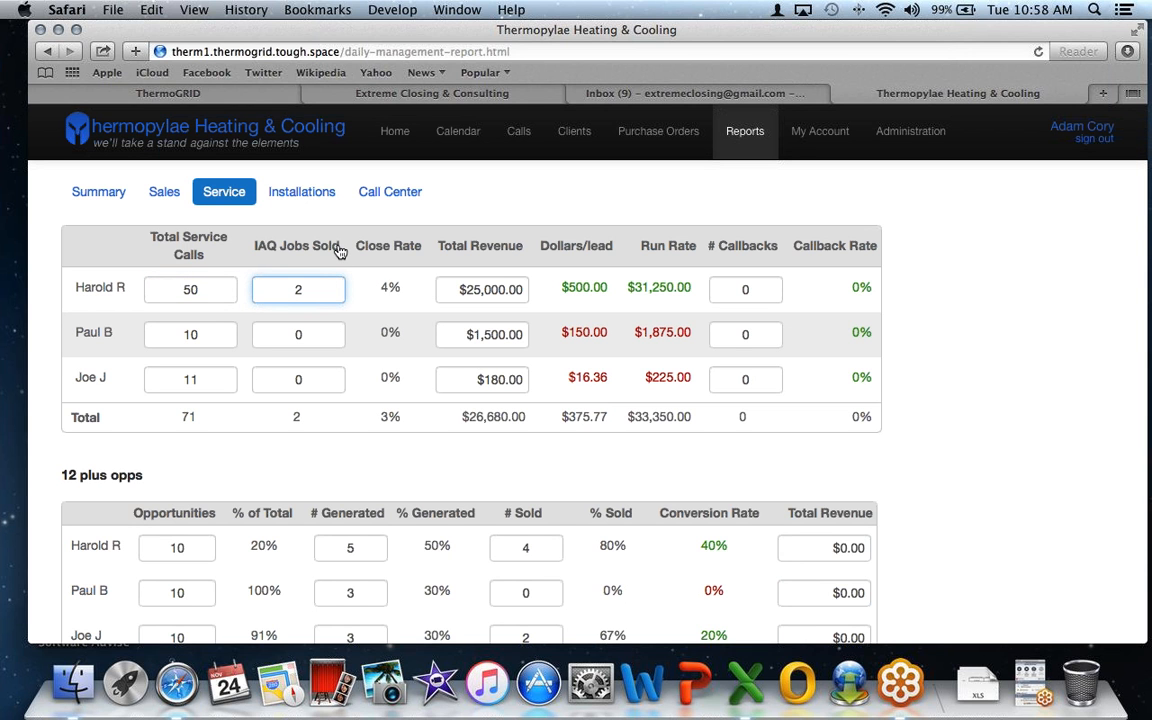
{"action": "left_click_drag", "start_coordinate": [340, 251], "coordinate": [238, 232]}
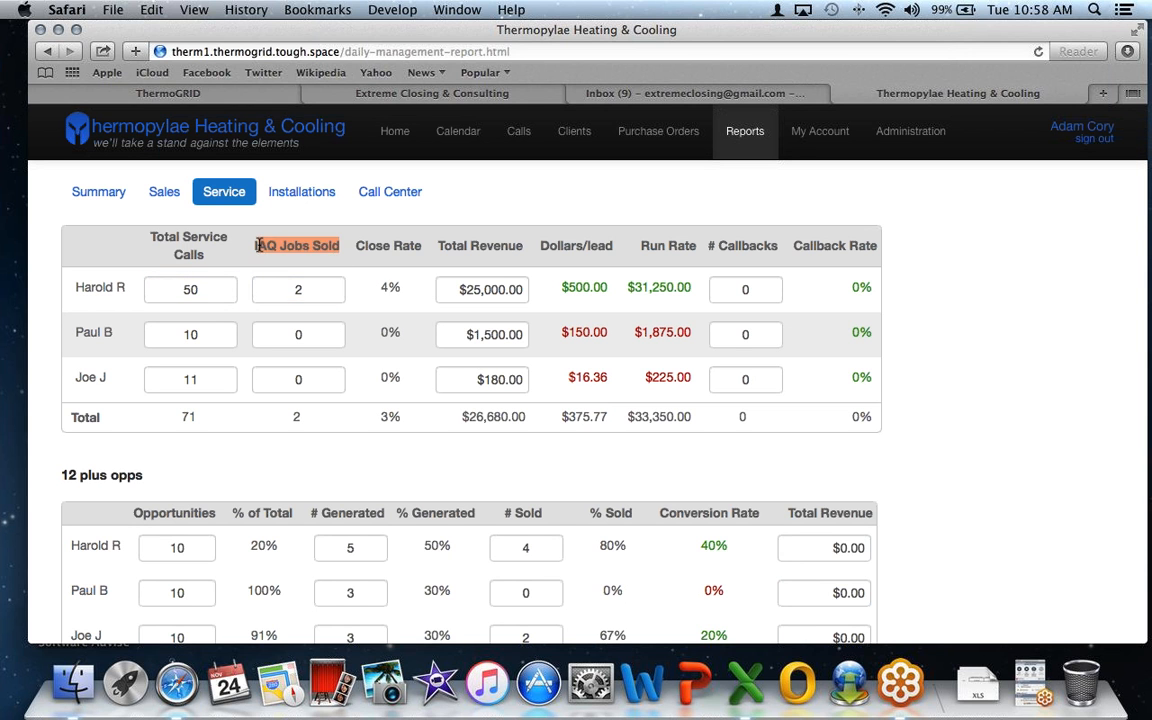
{"action": "left_click", "coordinate": [309, 291]}
{"action": "key", "text": "BackSpace"}
{"action": "type", "text": "5"}
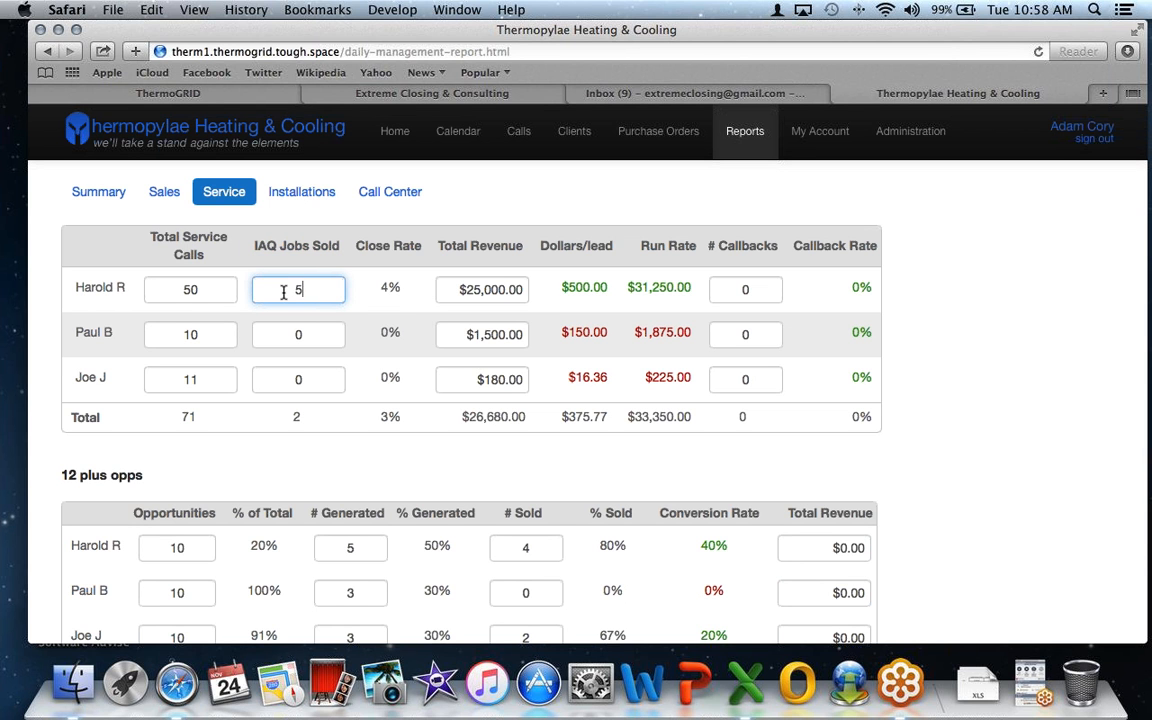
{"action": "left_click", "coordinate": [405, 309]}
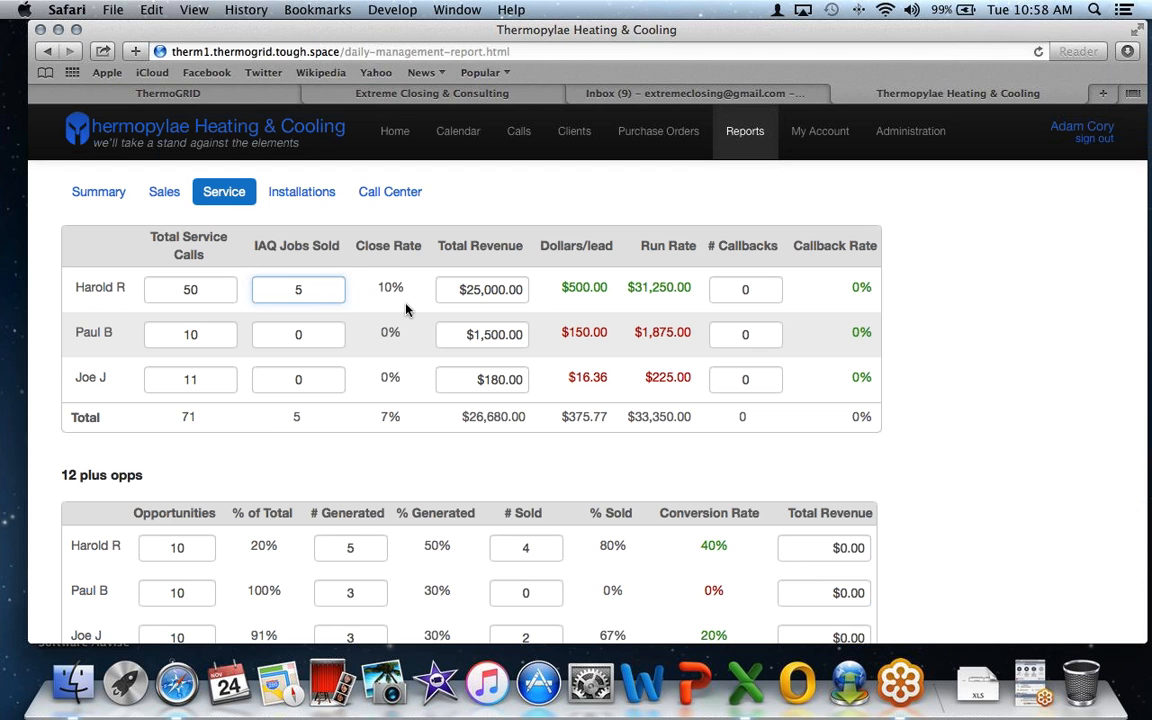
- Check the first technician's recalculated total revenue and $500.00 per lead
{"action": "left_click", "coordinate": [455, 290]}
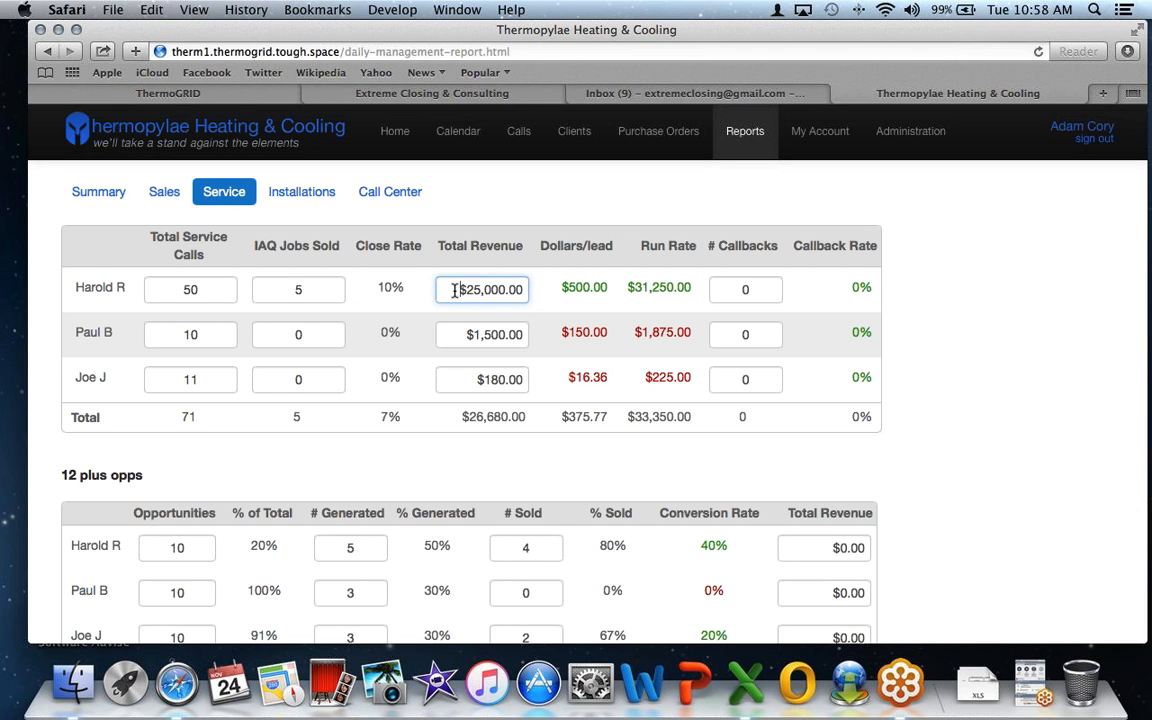
{"action": "left_click_drag", "start_coordinate": [455, 290], "coordinate": [522, 289]}
{"action": "left_click", "coordinate": [526, 290]}
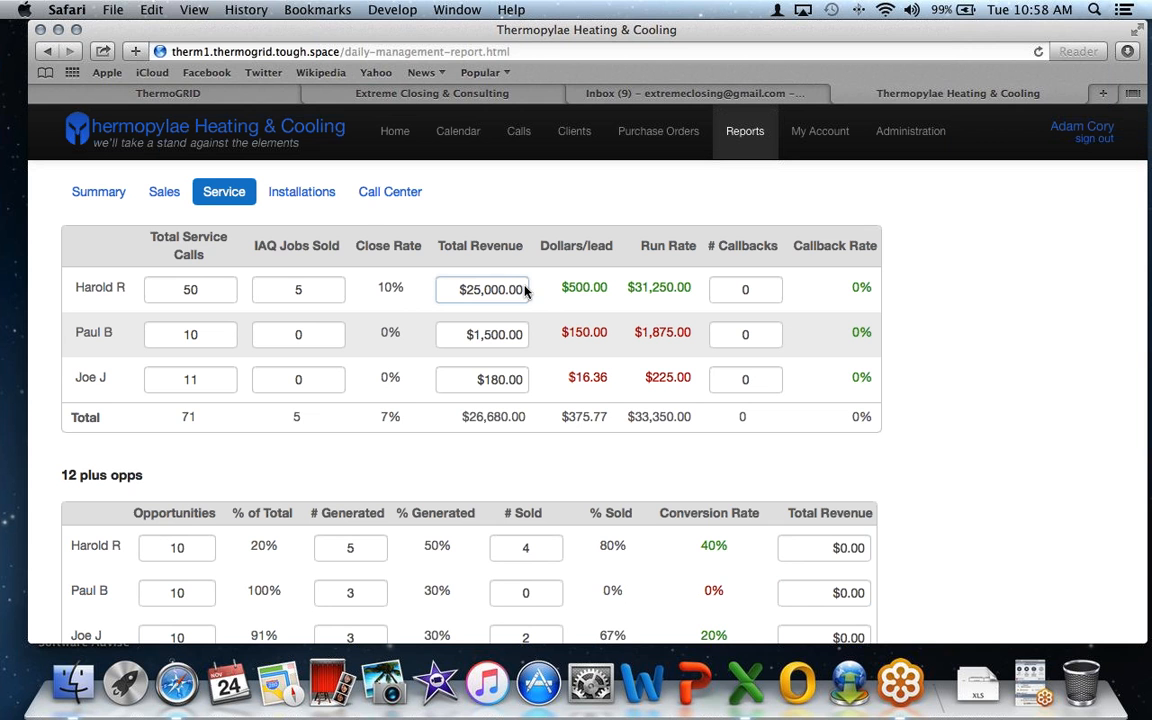
{"action": "left_click_drag", "start_coordinate": [560, 289], "coordinate": [604, 291]}
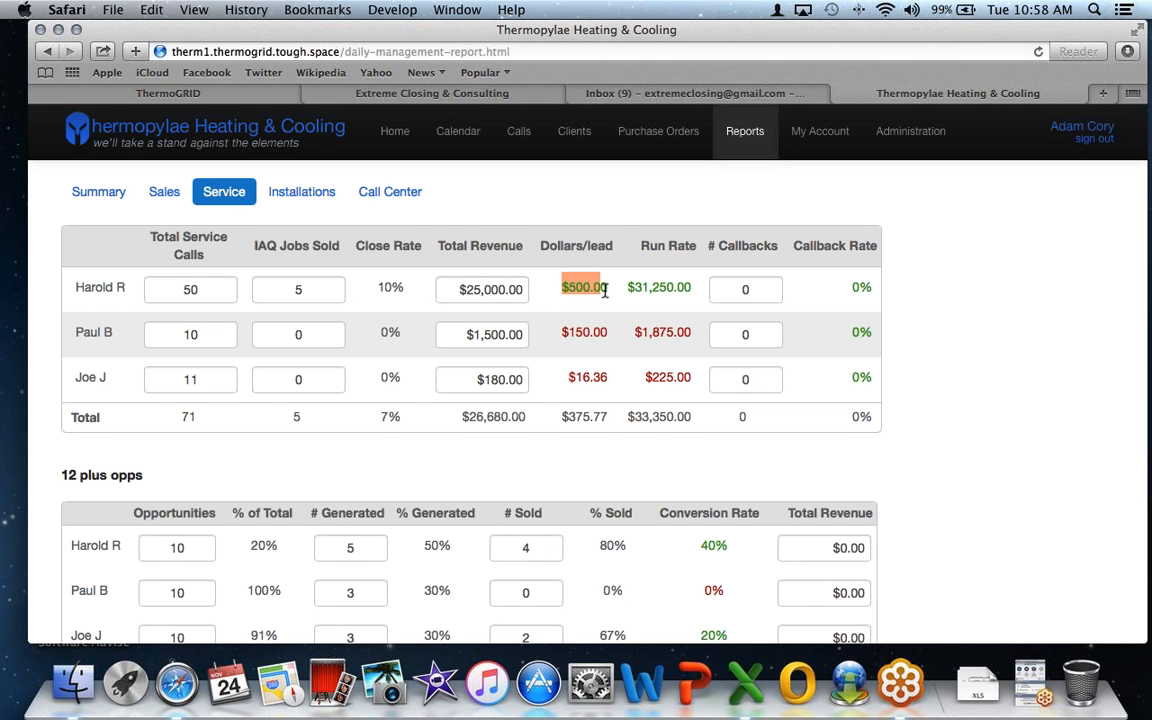
{"action": "scroll", "coordinate": [604, 291], "scroll_direction": "down", "scroll_amount": 1}
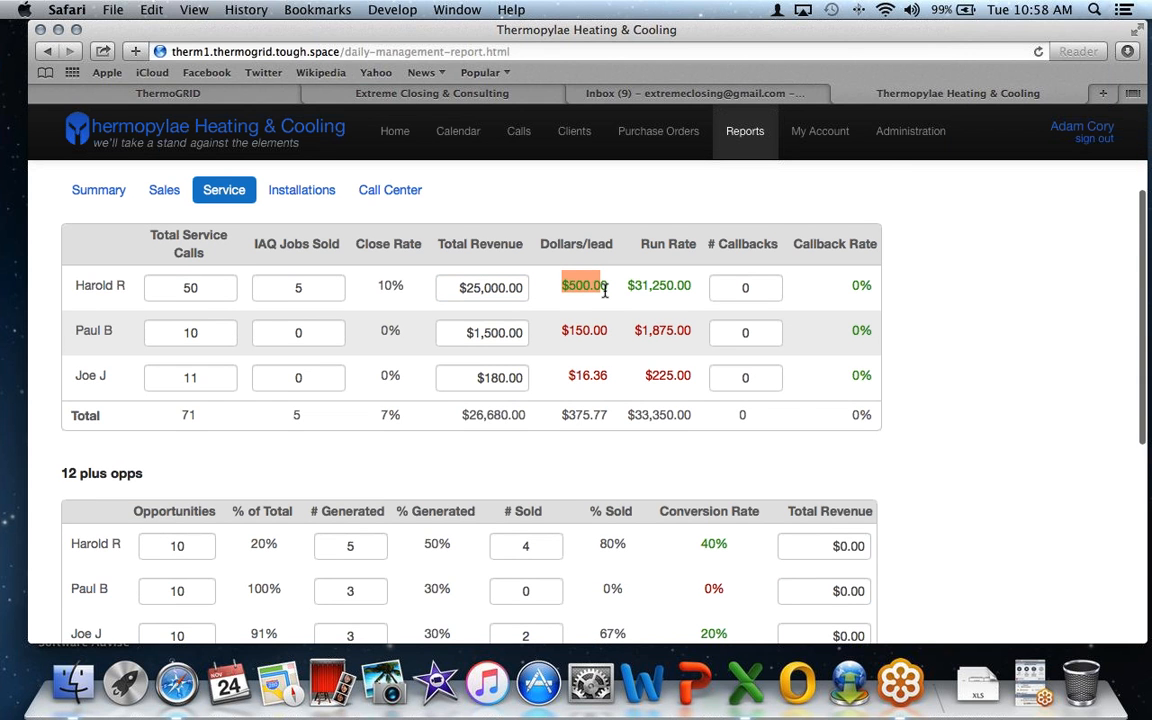
{"action": "scroll", "coordinate": [604, 291], "scroll_direction": "down", "scroll_amount": 3}
{"action": "scroll", "coordinate": [606, 296], "scroll_direction": "up", "scroll_amount": 3}
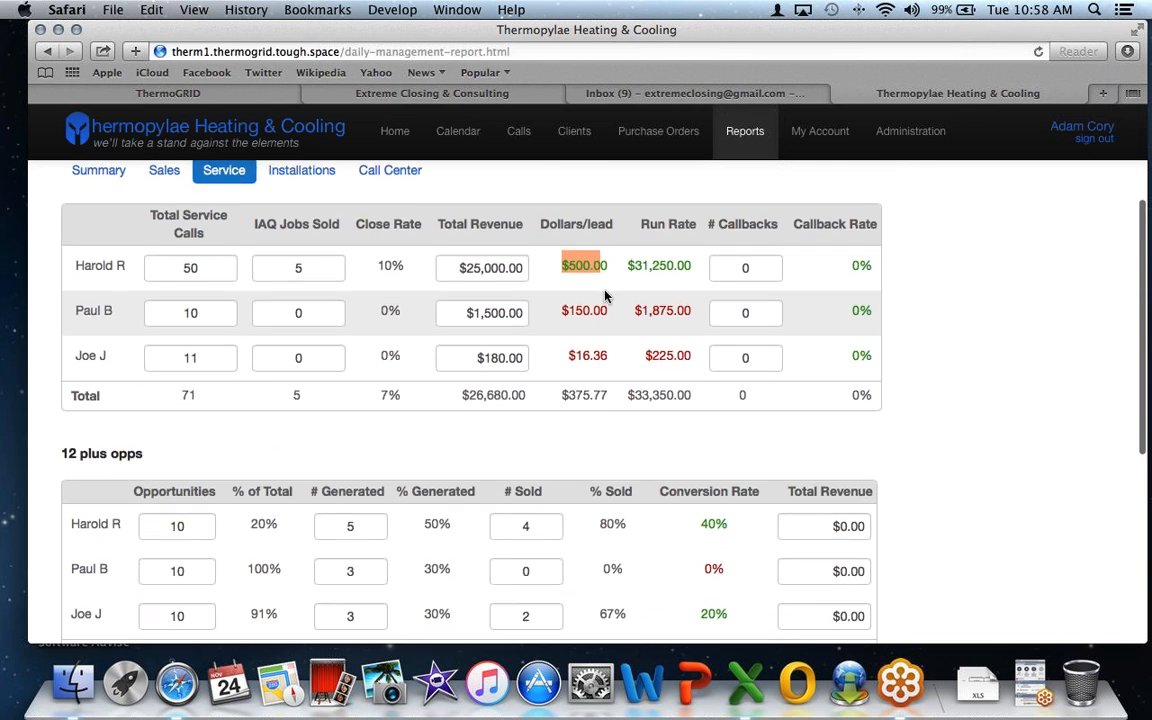
- Enter 2 callbacks for the first technician and confirm a 4% callback rate, 3% service total
{"action": "left_click", "coordinate": [742, 268]}
{"action": "type", "text": "2"}
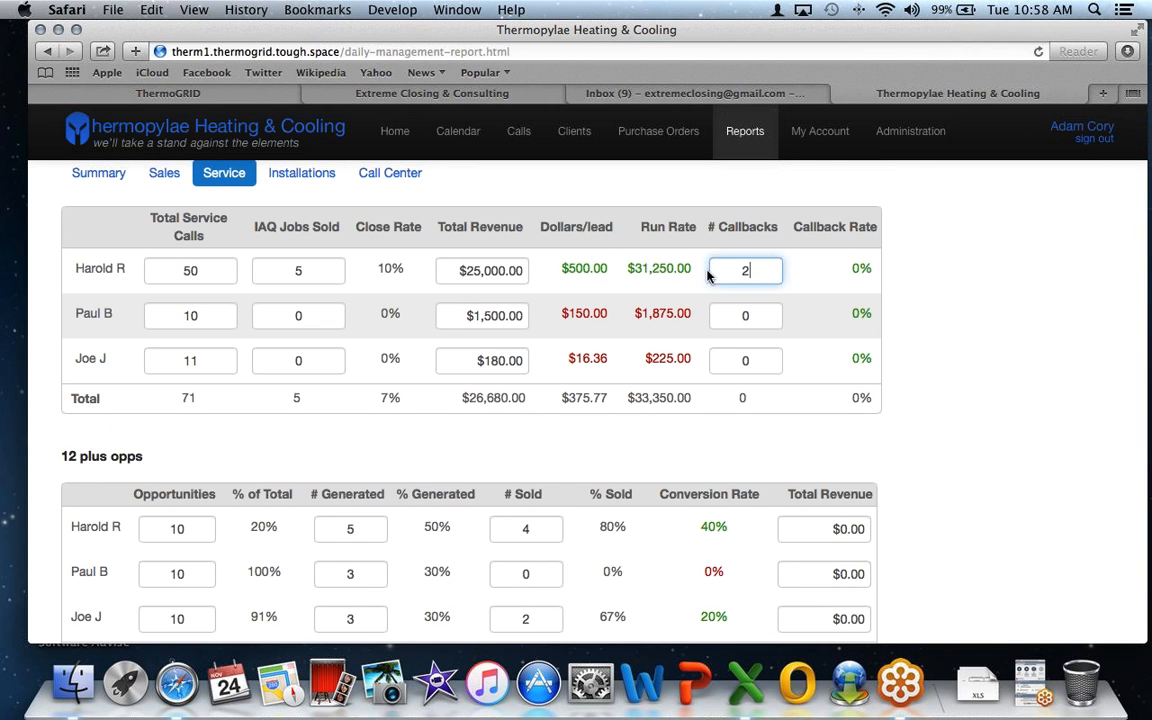
{"action": "left_click_drag", "start_coordinate": [848, 268], "coordinate": [877, 267]}
{"action": "scroll", "coordinate": [877, 268], "scroll_direction": "down", "scroll_amount": 1}
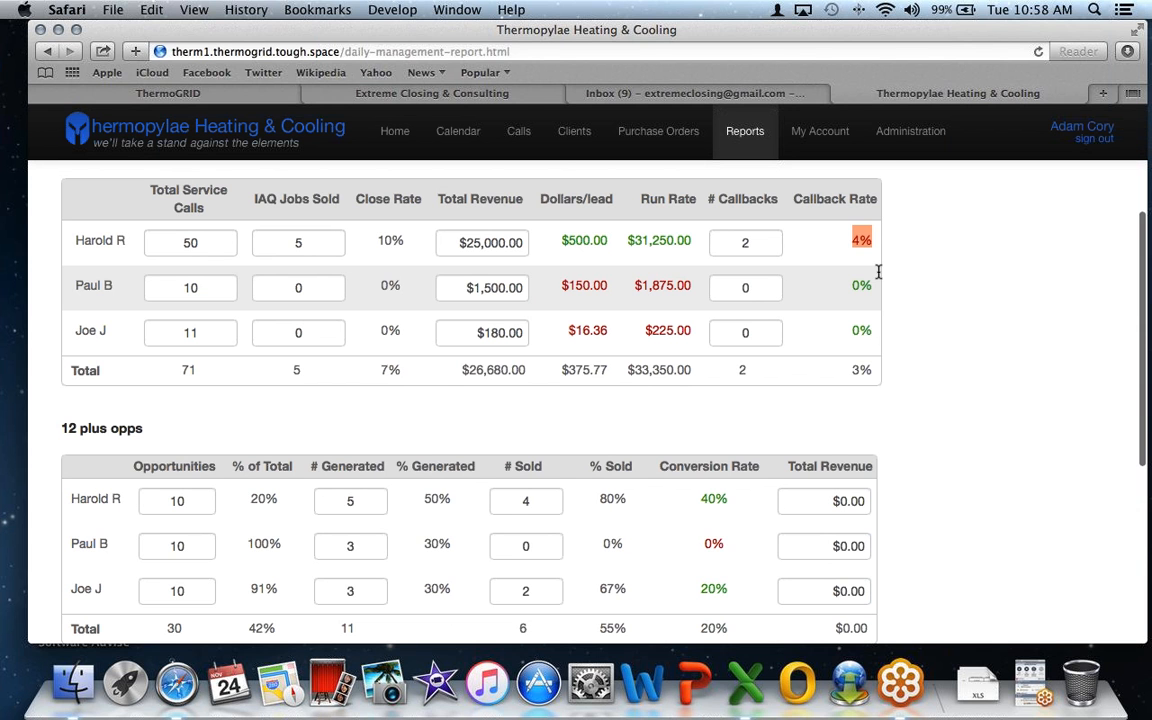
{"action": "scroll", "coordinate": [738, 290], "scroll_direction": "down", "scroll_amount": 5}
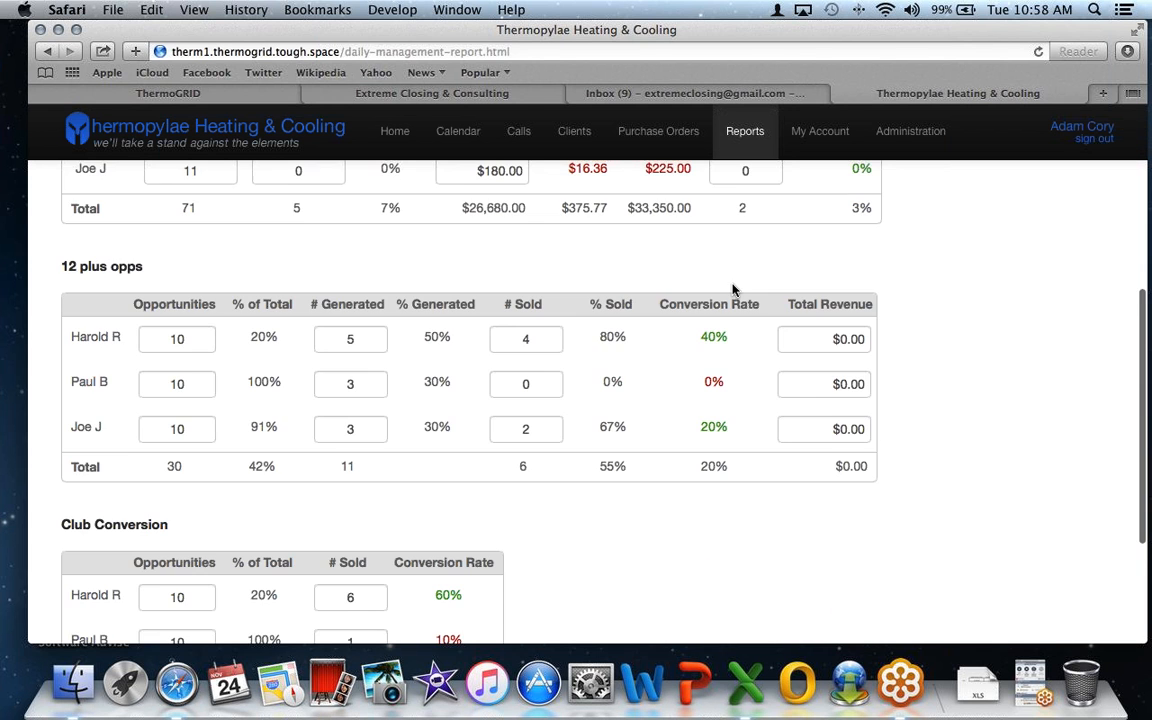
{"action": "scroll", "coordinate": [684, 318], "scroll_direction": "down", "scroll_amount": 6}
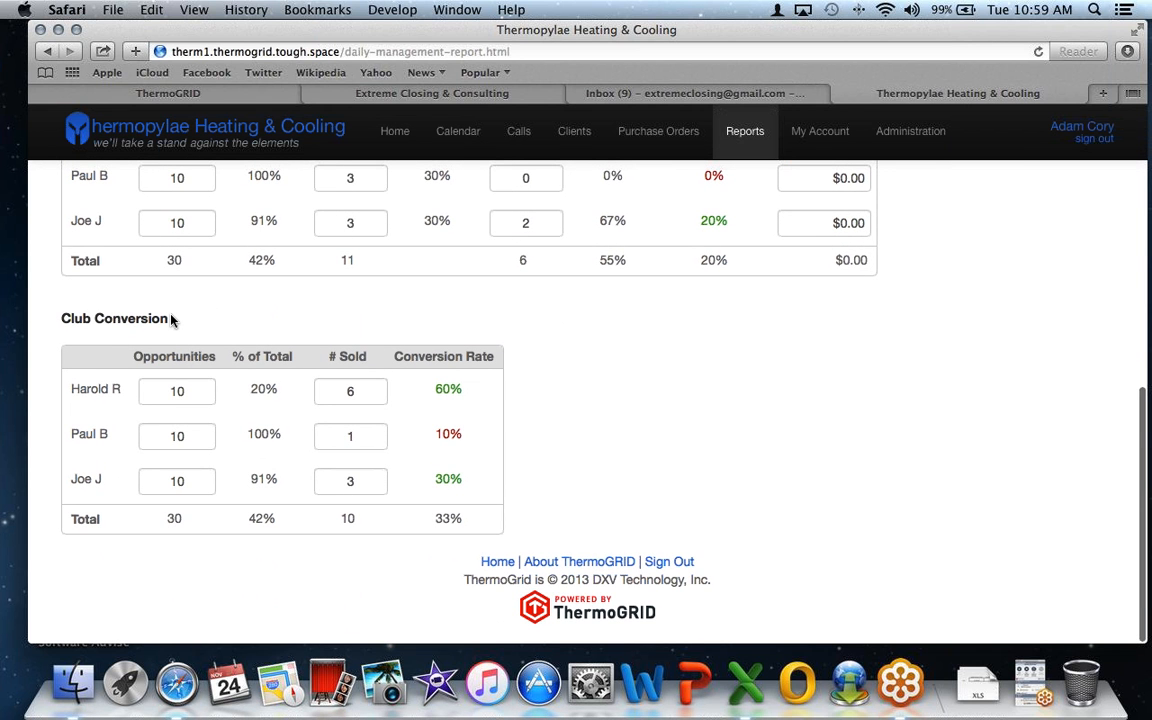
{"action": "scroll", "coordinate": [171, 319], "scroll_direction": "up", "scroll_amount": 15}
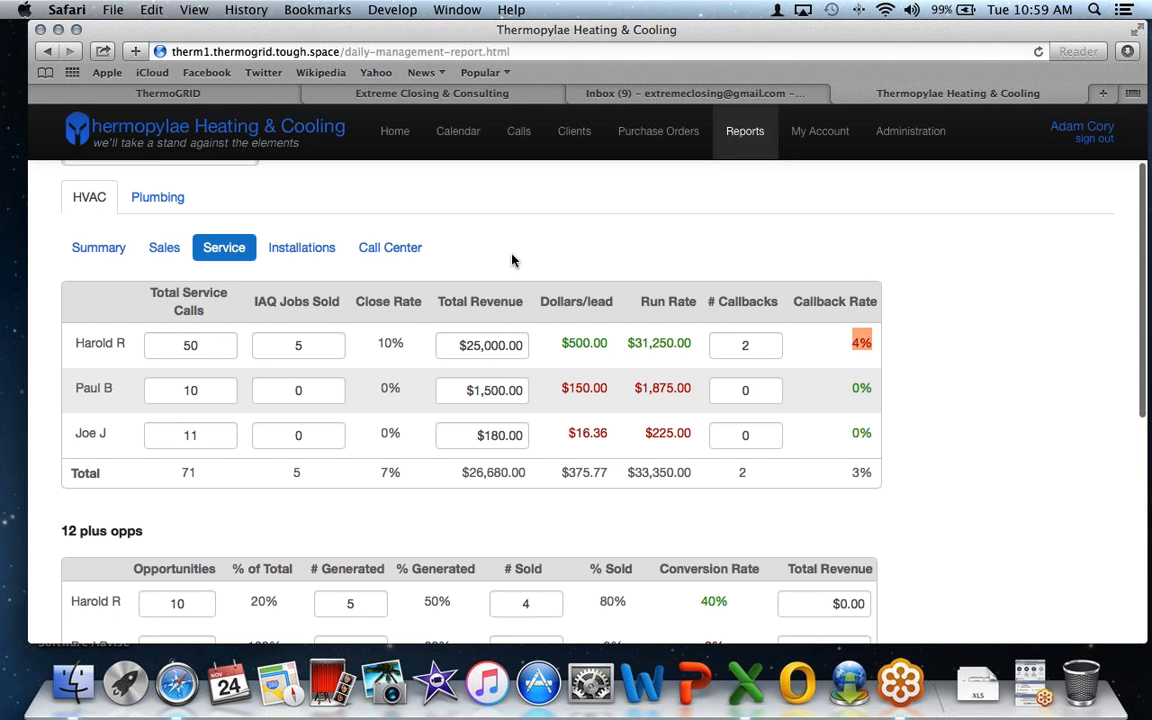
{"action": "scroll", "coordinate": [514, 257], "scroll_direction": "down", "scroll_amount": 1}
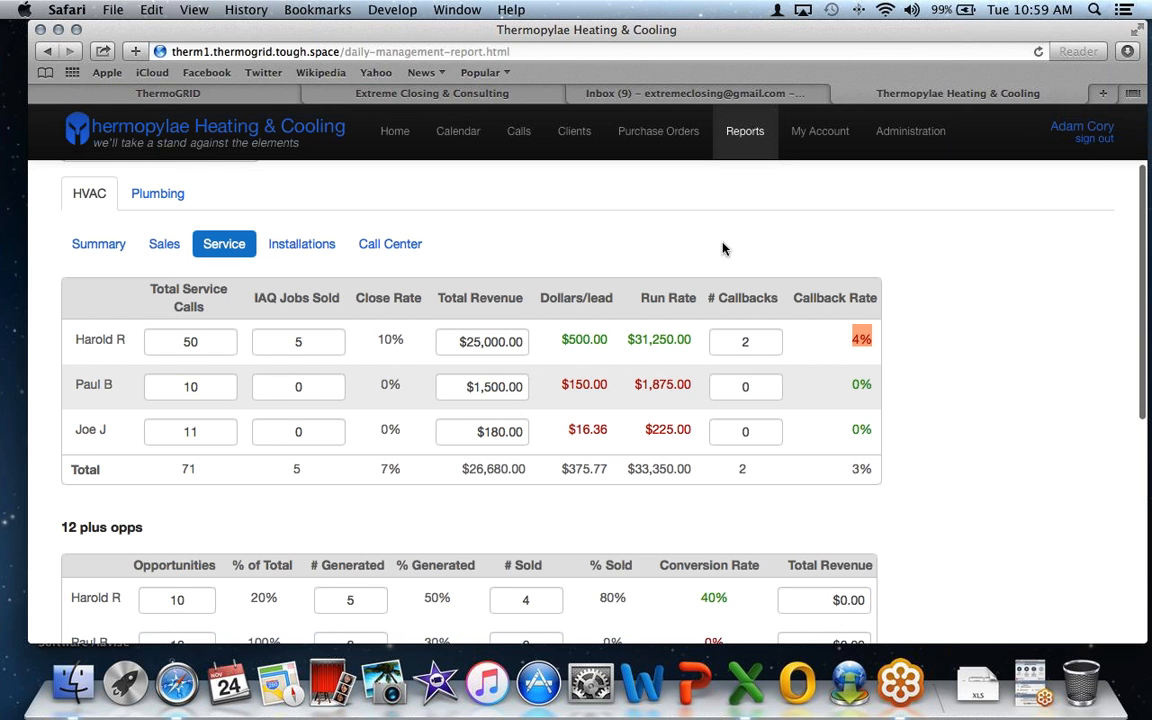
{"action": "scroll", "coordinate": [726, 248], "scroll_direction": "up", "scroll_amount": 1}
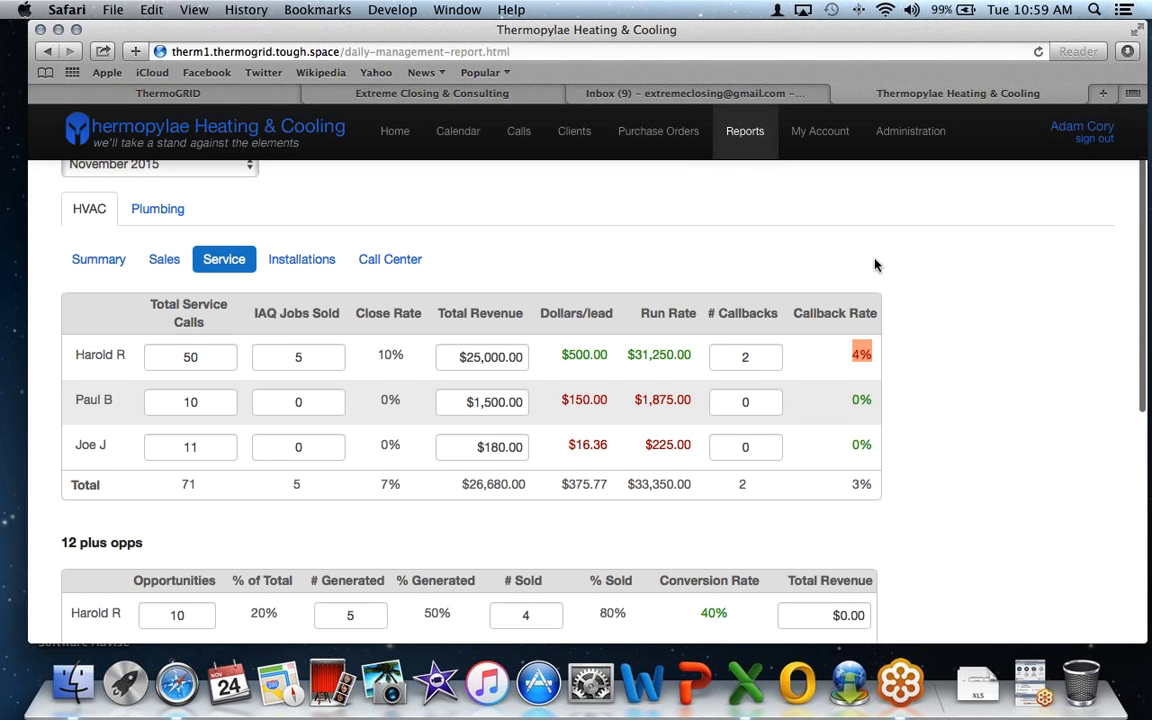
{"action": "scroll", "coordinate": [874, 264], "scroll_direction": "down", "scroll_amount": 2}
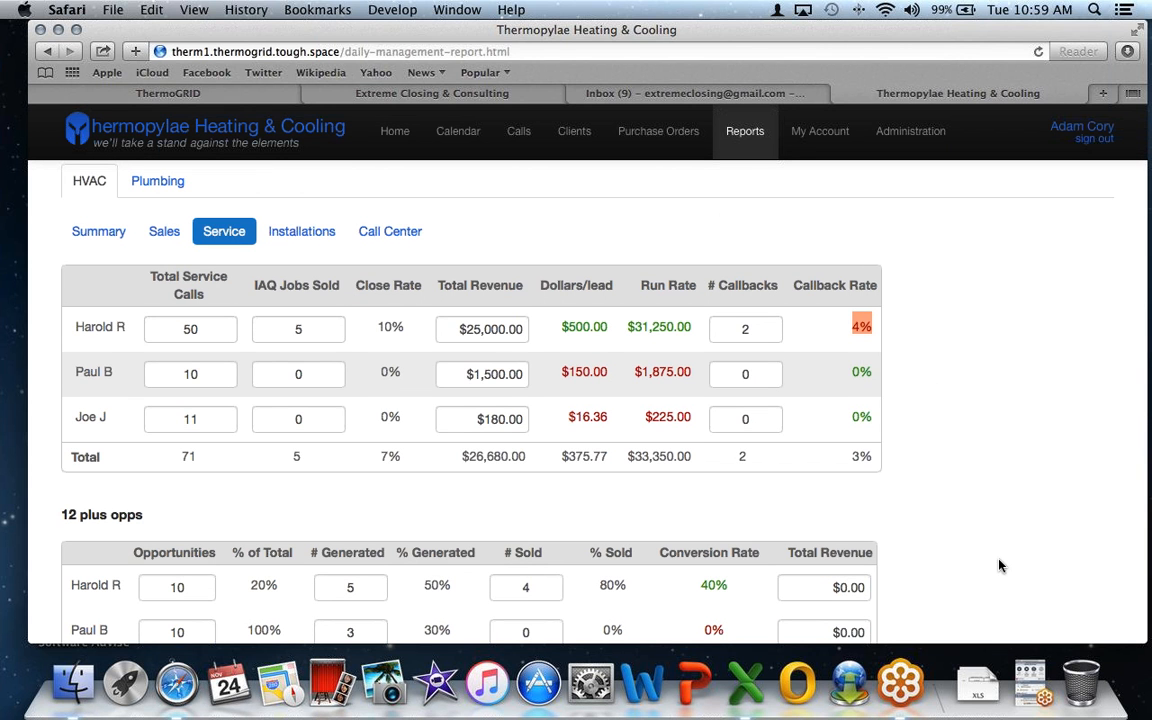